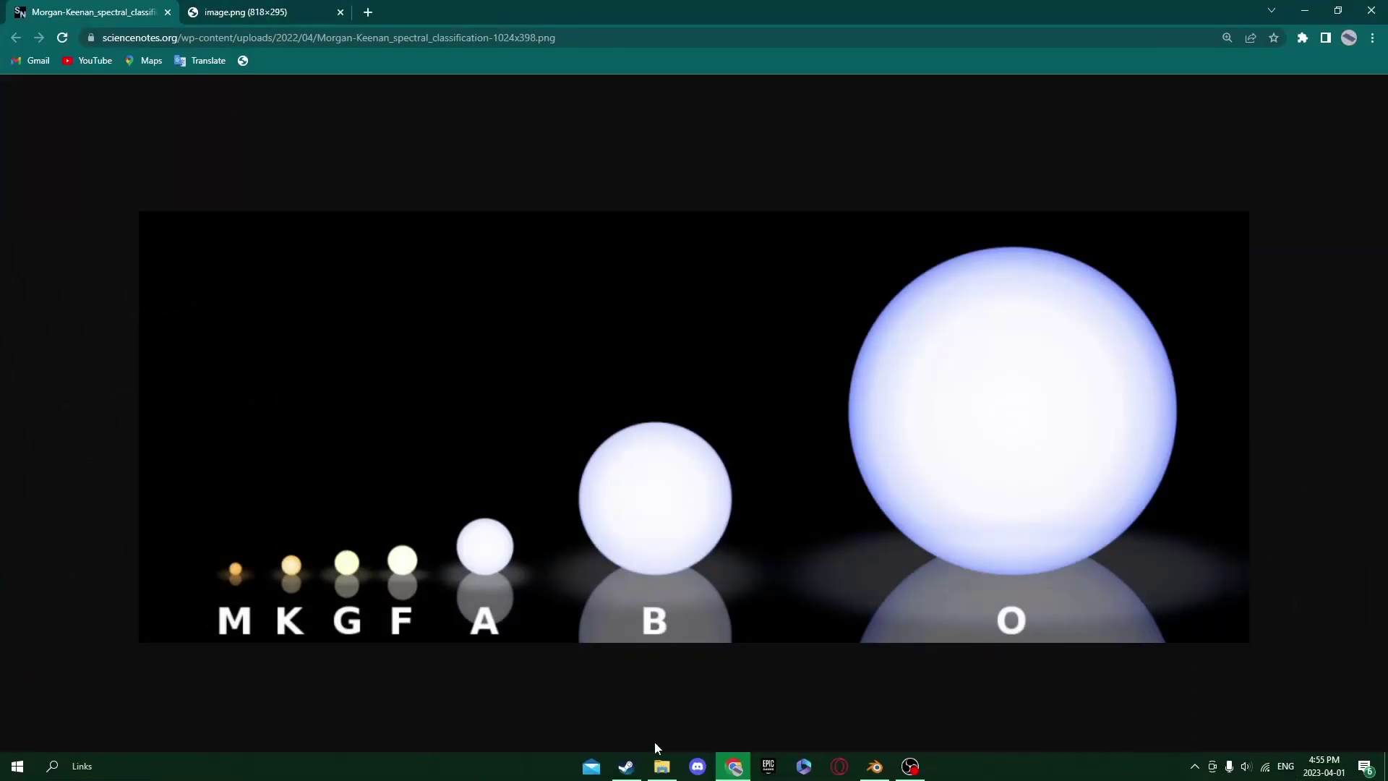
Switch to Blender, delete all the default objects from the scene and save the file.
left_click(286, 9)
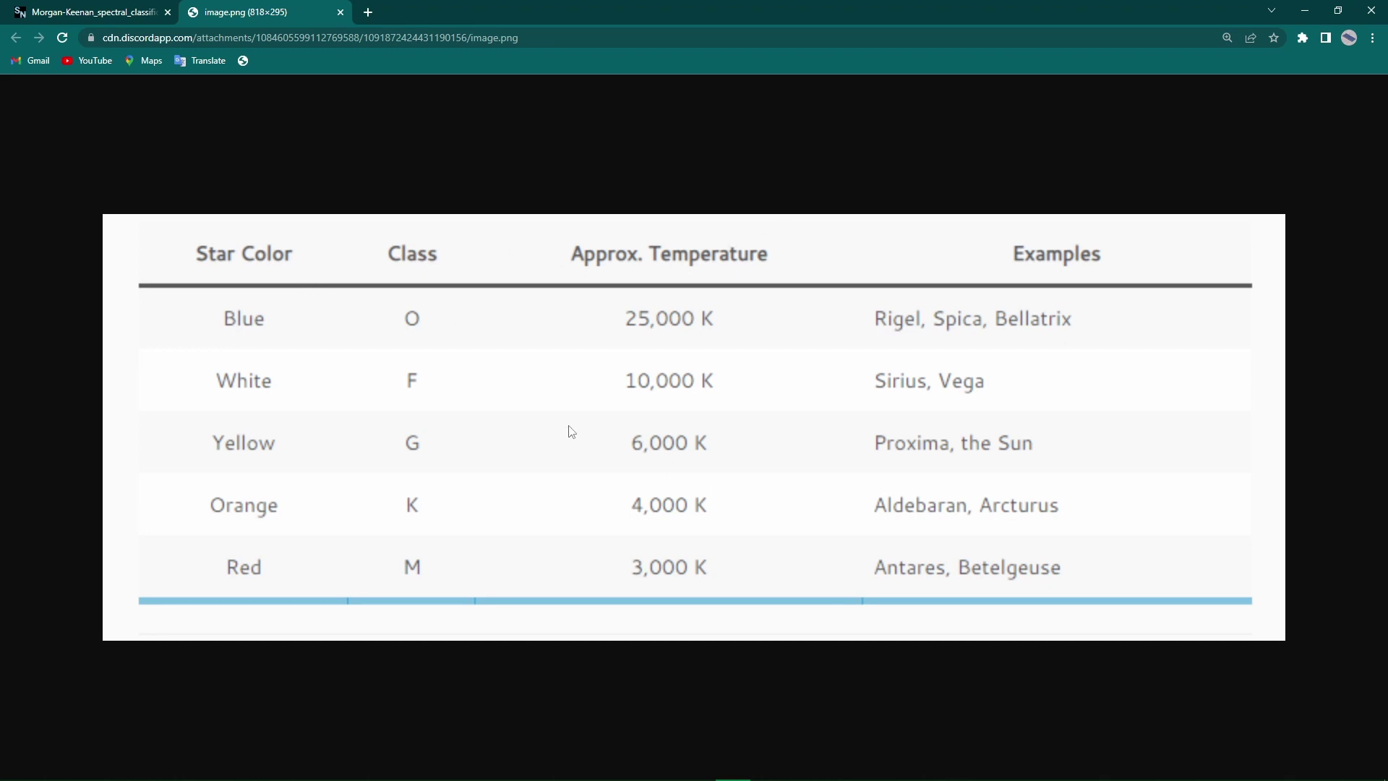
left_click(875, 765)
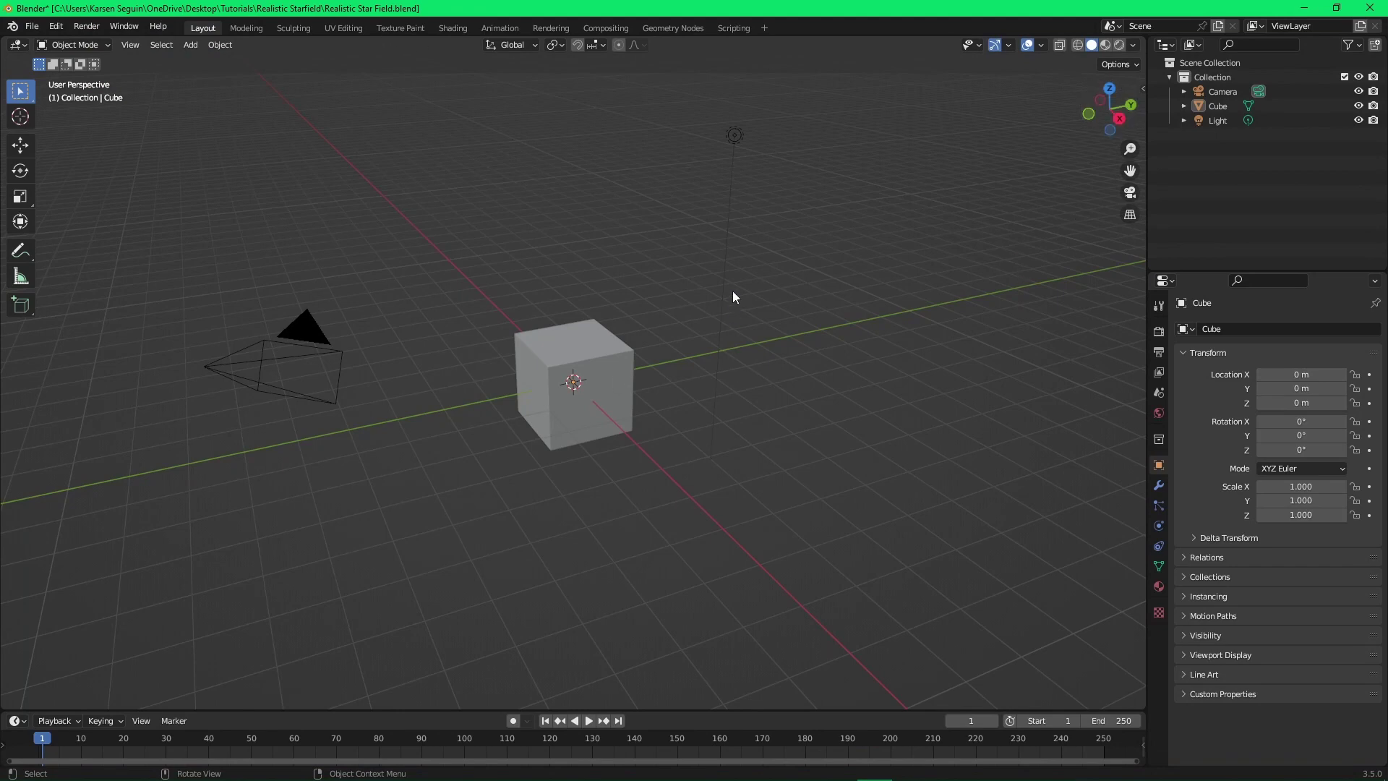
key("a")
key("Delete")
key("ctrl+s")
Set the render engine to Cycles with GPU Compute as the device, and save the file.
left_click(1159, 331)
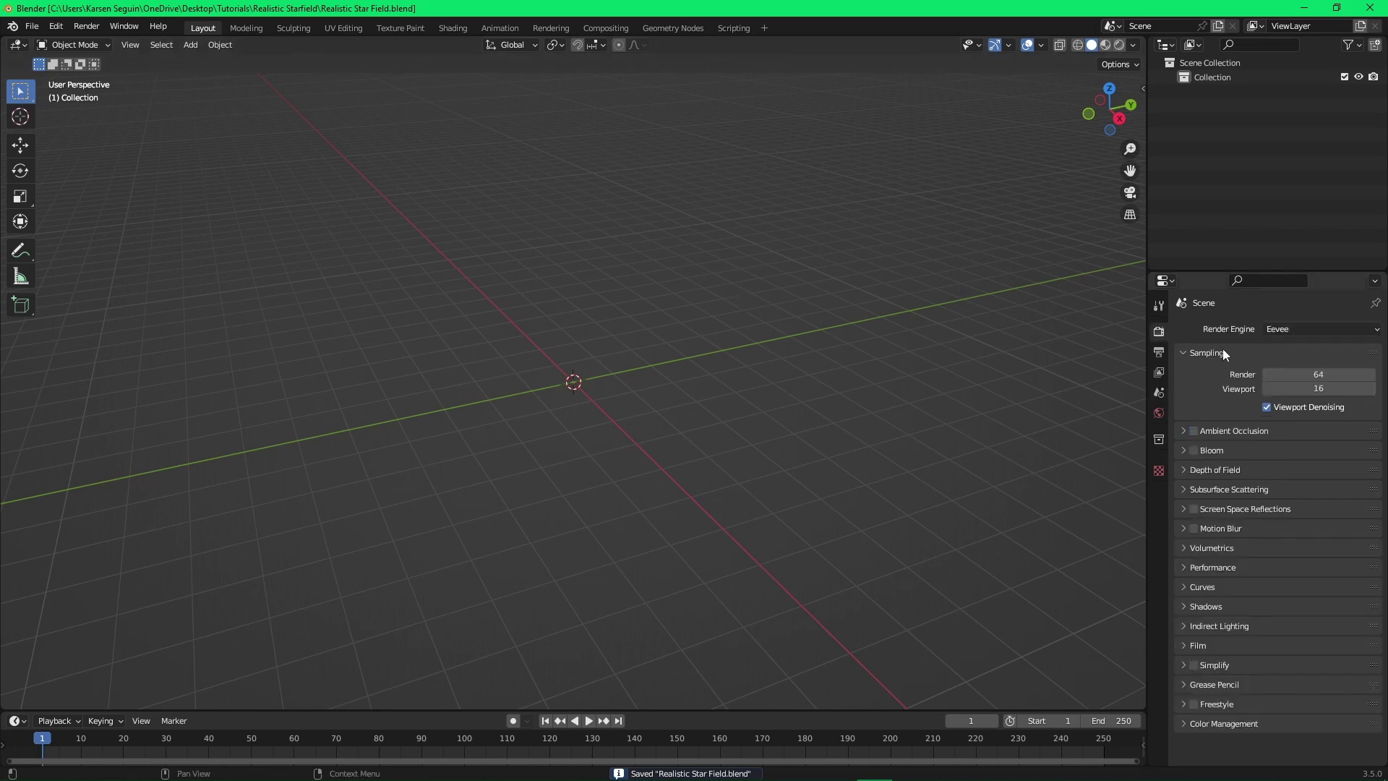
left_click(1286, 329)
left_click(1291, 378)
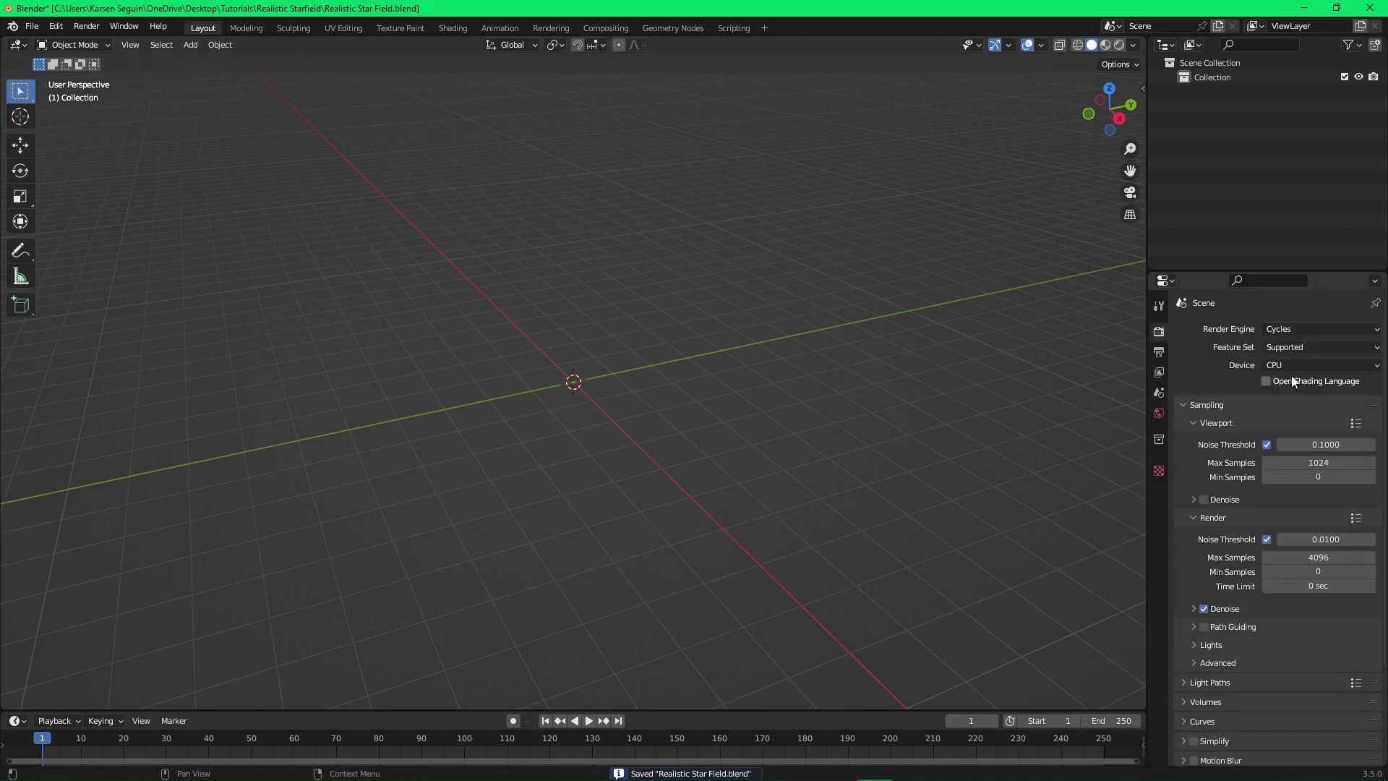
left_click(1294, 367)
left_click(1294, 403)
key("ctrl+s")
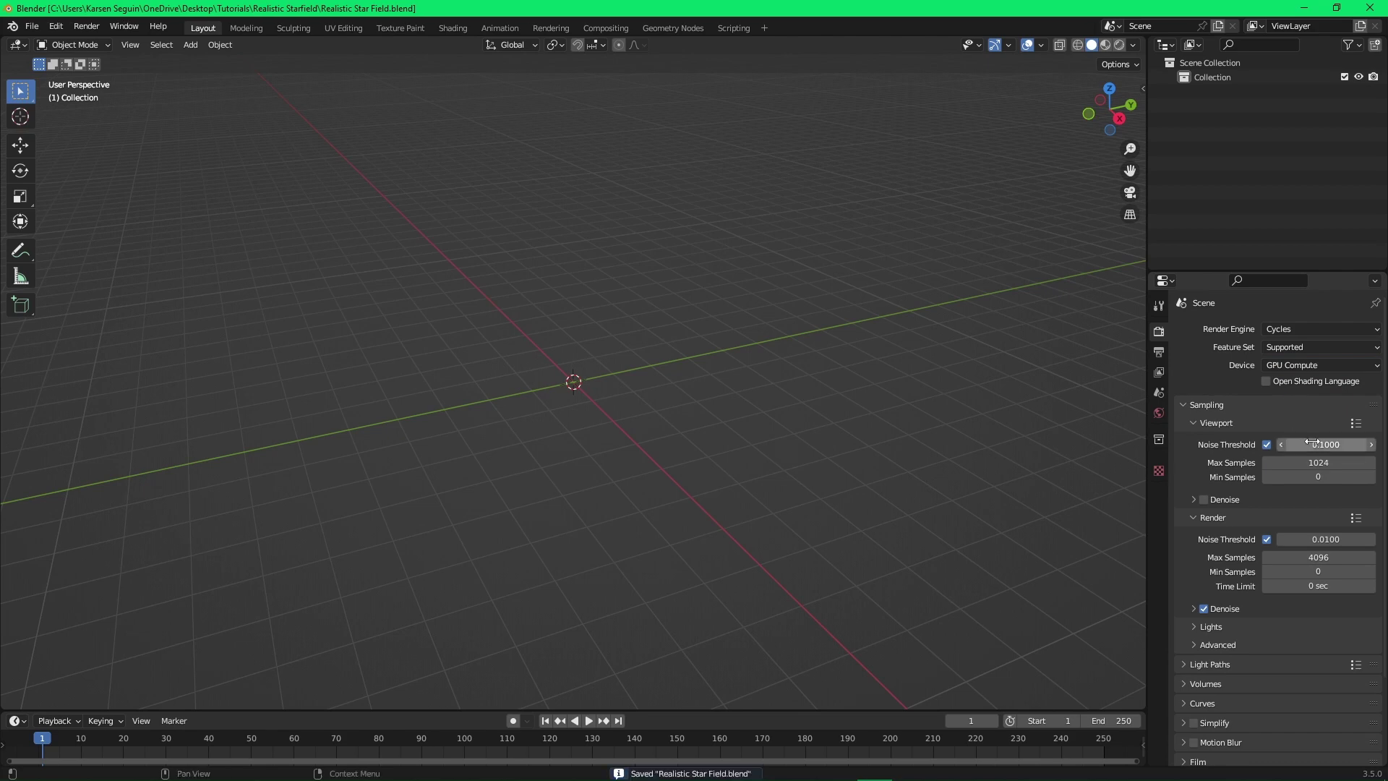
Set the viewport sampling noise threshold to 0.0025 and its max samples to 256.
left_click(1334, 444)
type(".0025")
key("Return")
left_click(1324, 464)
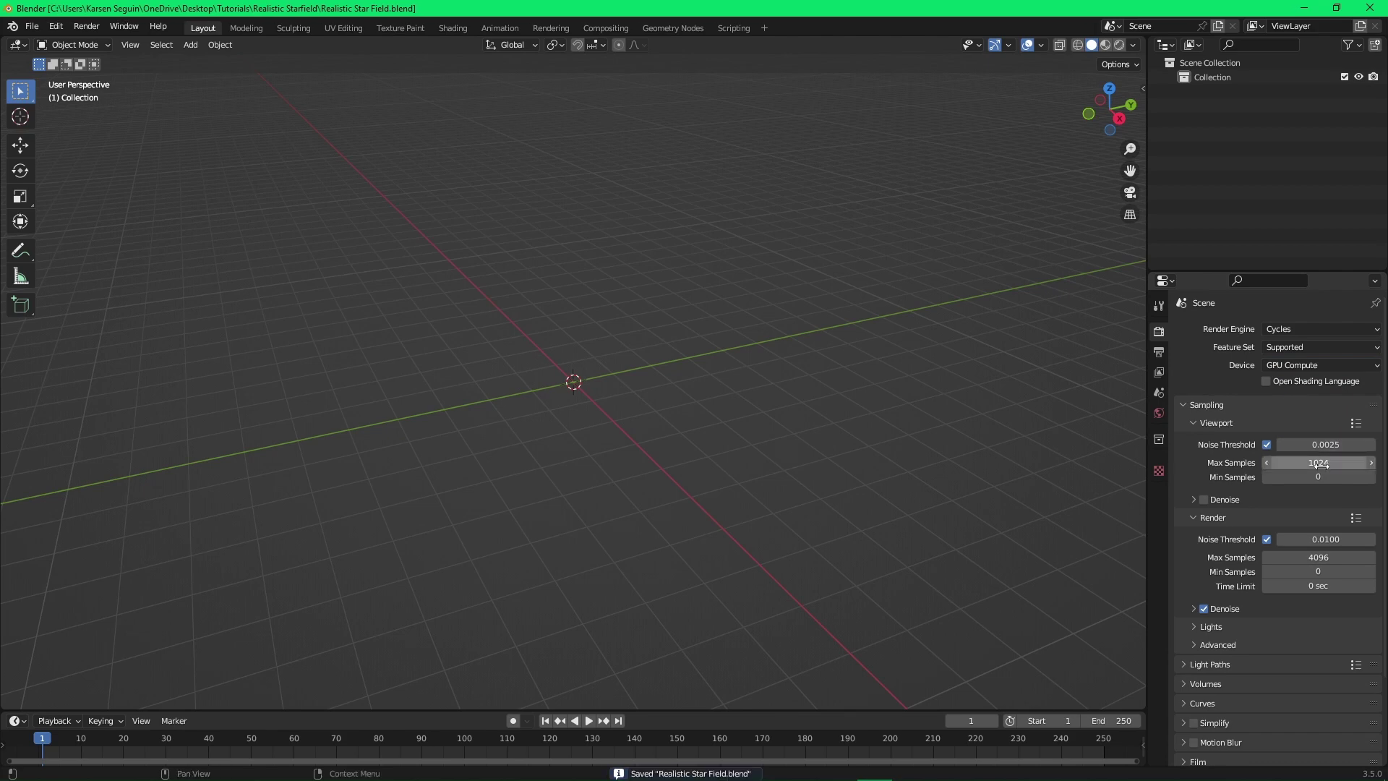
type("512")
key("Return")
left_click(1323, 468)
type("256")
key("Return")
Expand the viewport denoise settings, set the viewport min samples to 64 and save the file.
left_click(1301, 499)
left_click(1316, 476)
type("64")
key("Return")
key("ctrl+s")
Set all the light path max bounces, from Total through Transparent, to 0.
scroll(1339, 499, "down", 5)
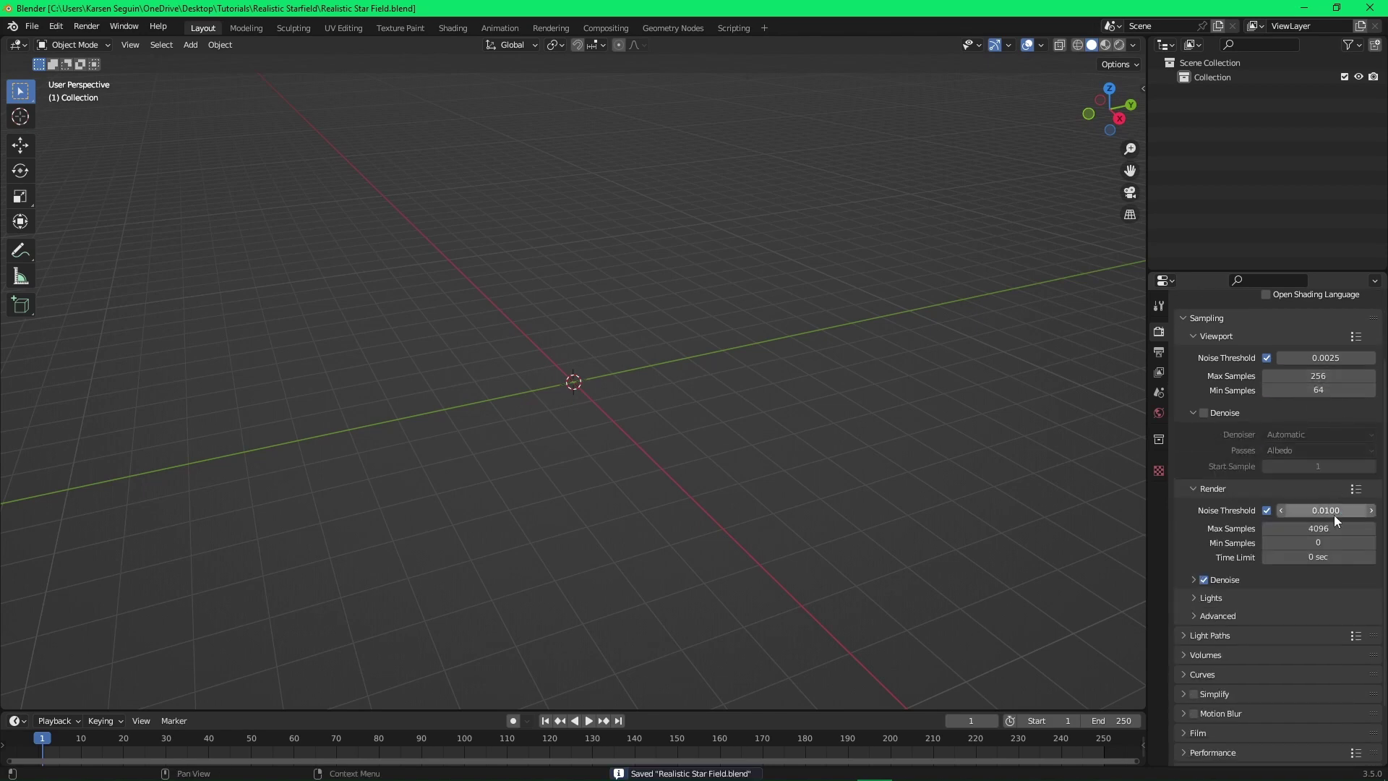
left_click(1206, 576)
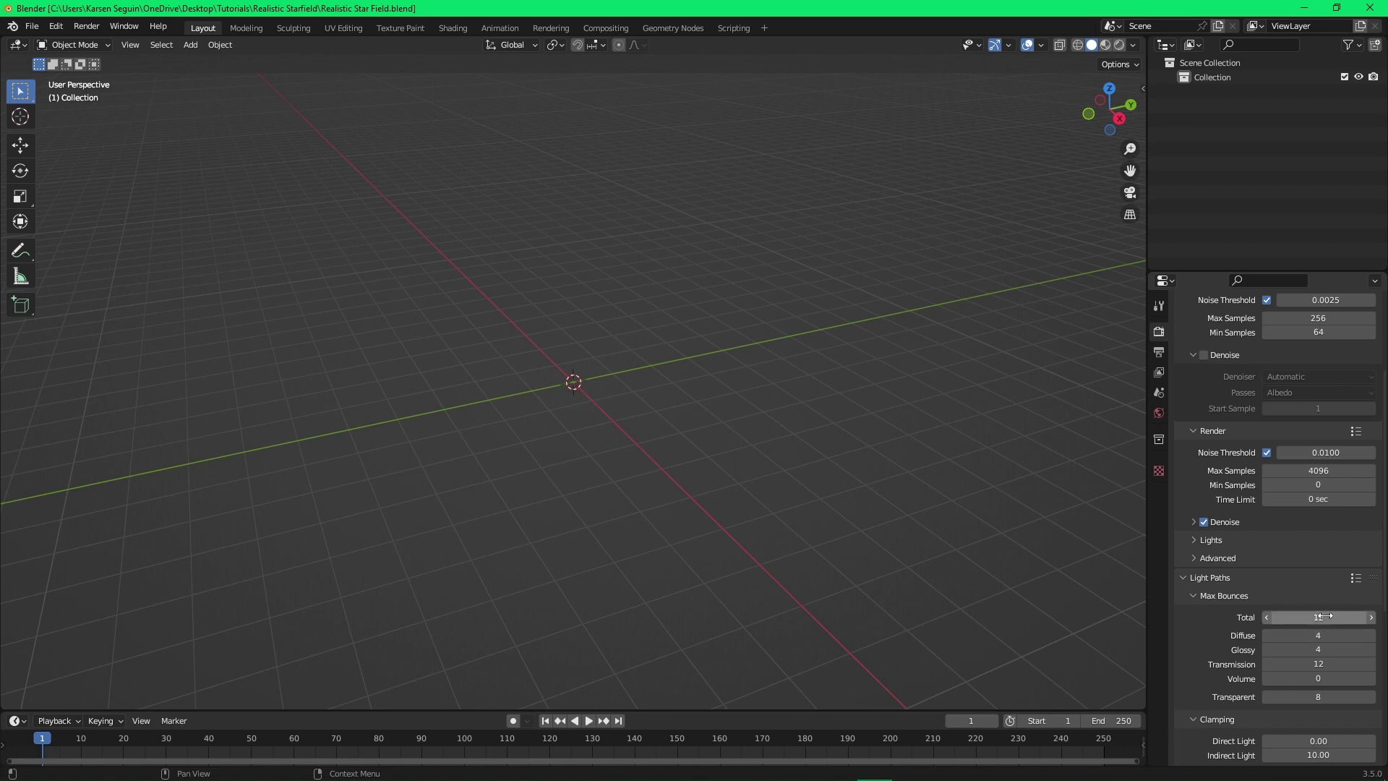
left_click_drag(1321, 616, 1229, 697)
Set the performance tile size to 1024, enable Persistent Data for the final render and save the file.
scroll(1321, 616, "down", 3)
scroll(1299, 612, "down", 7)
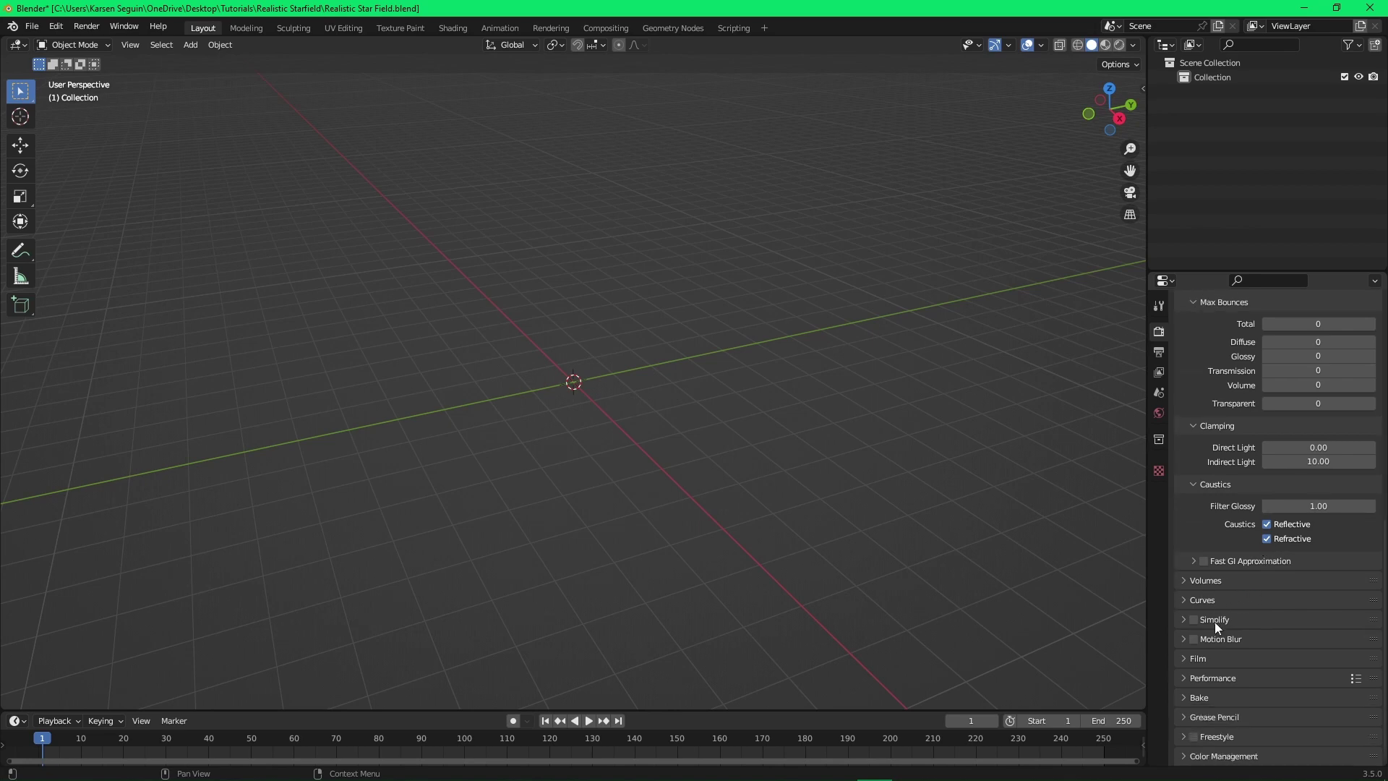
left_click(1200, 677)
scroll(1264, 691, "down", 8)
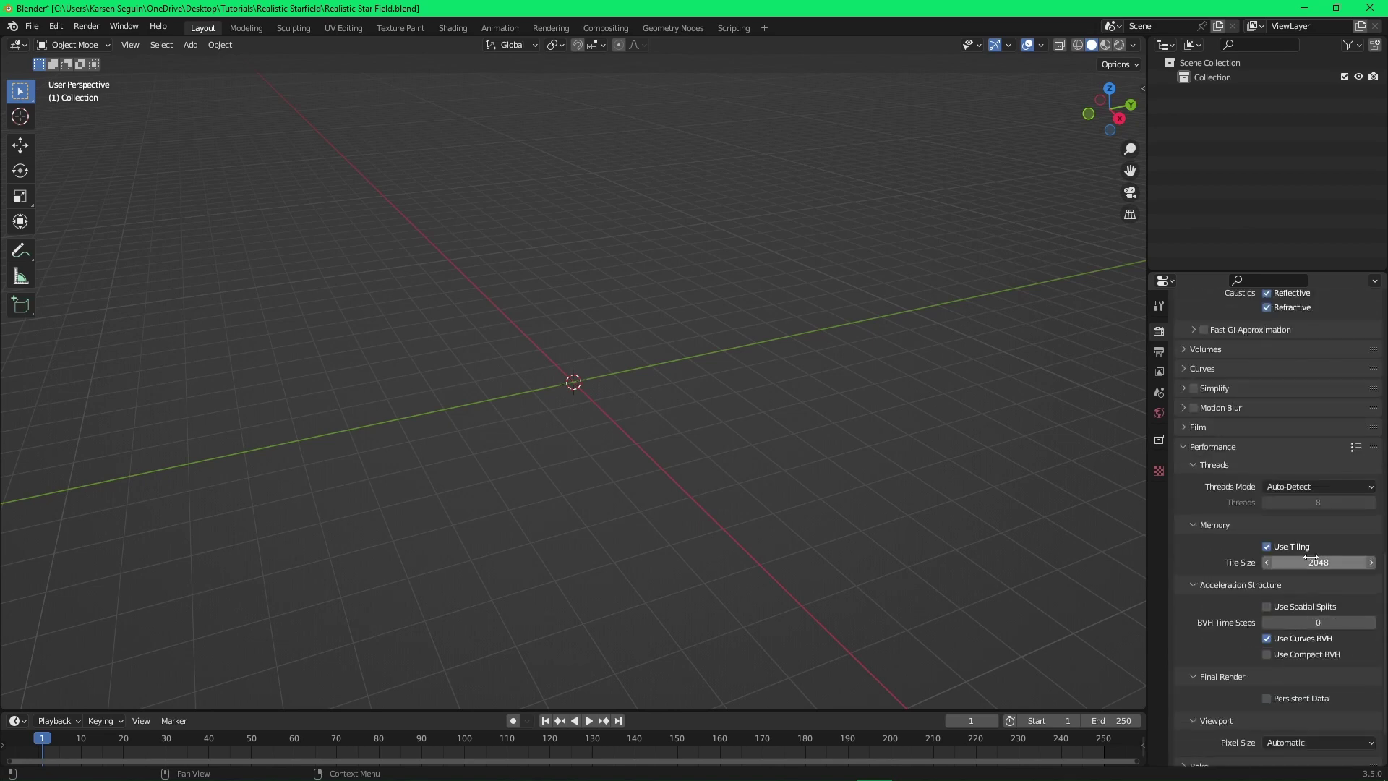
left_click(1318, 562)
type("1024")
key("Return")
key("ctrl+s")
scroll(1309, 571, "down", 2)
left_click(1268, 630)
key("ctrl+s")
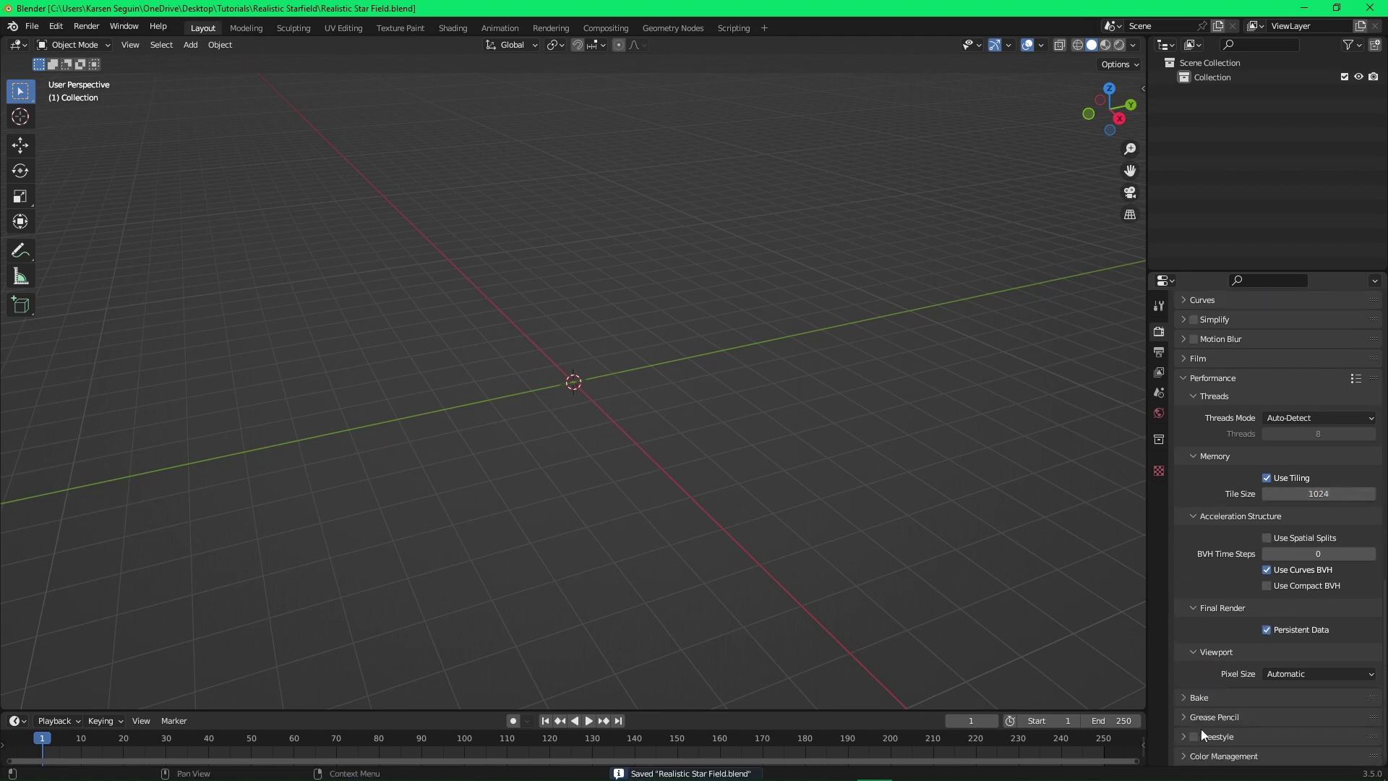
Review the color management, light path and sampling settings of the render, and save the file.
left_click(1206, 757)
scroll(1253, 718, "down", 4)
scroll(1252, 687, "up", 9)
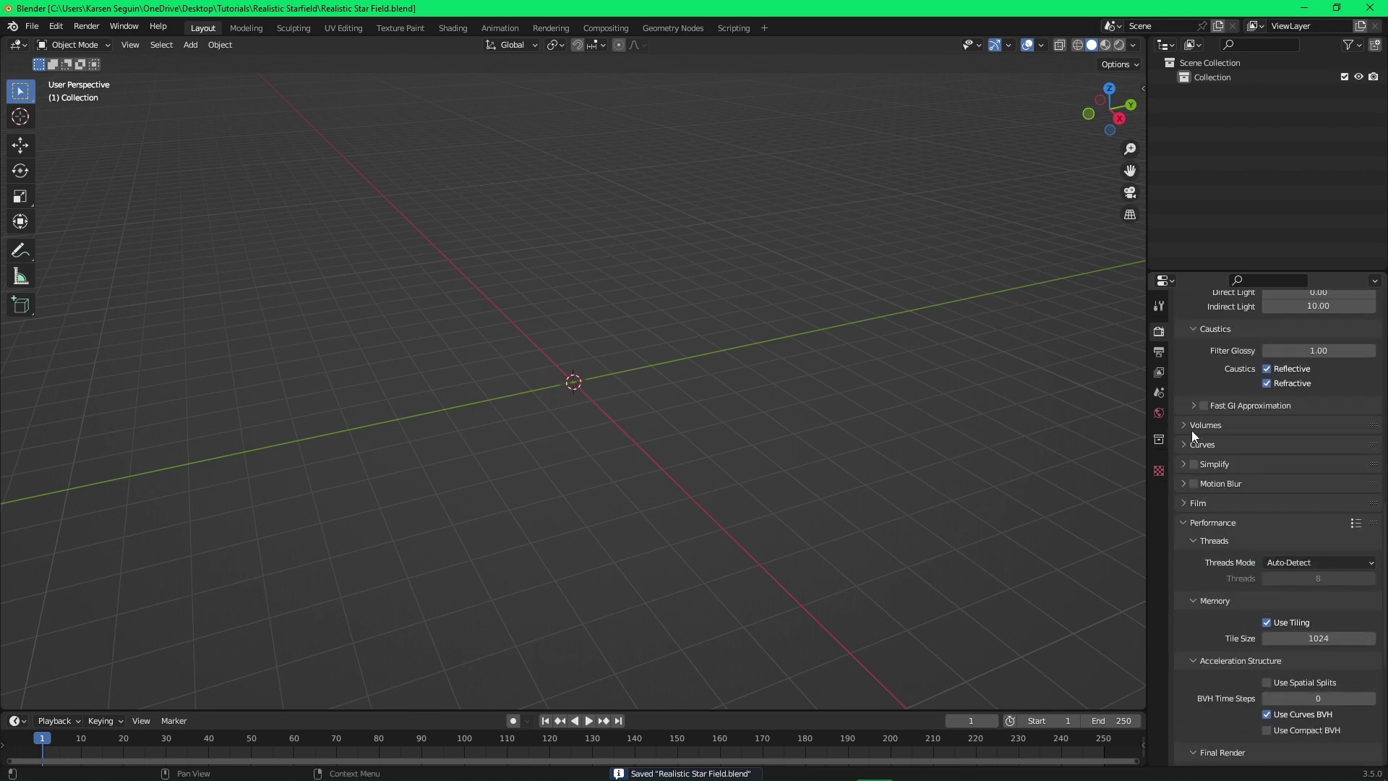
scroll(1191, 428, "up", 4)
scroll(1248, 454, "up", 6)
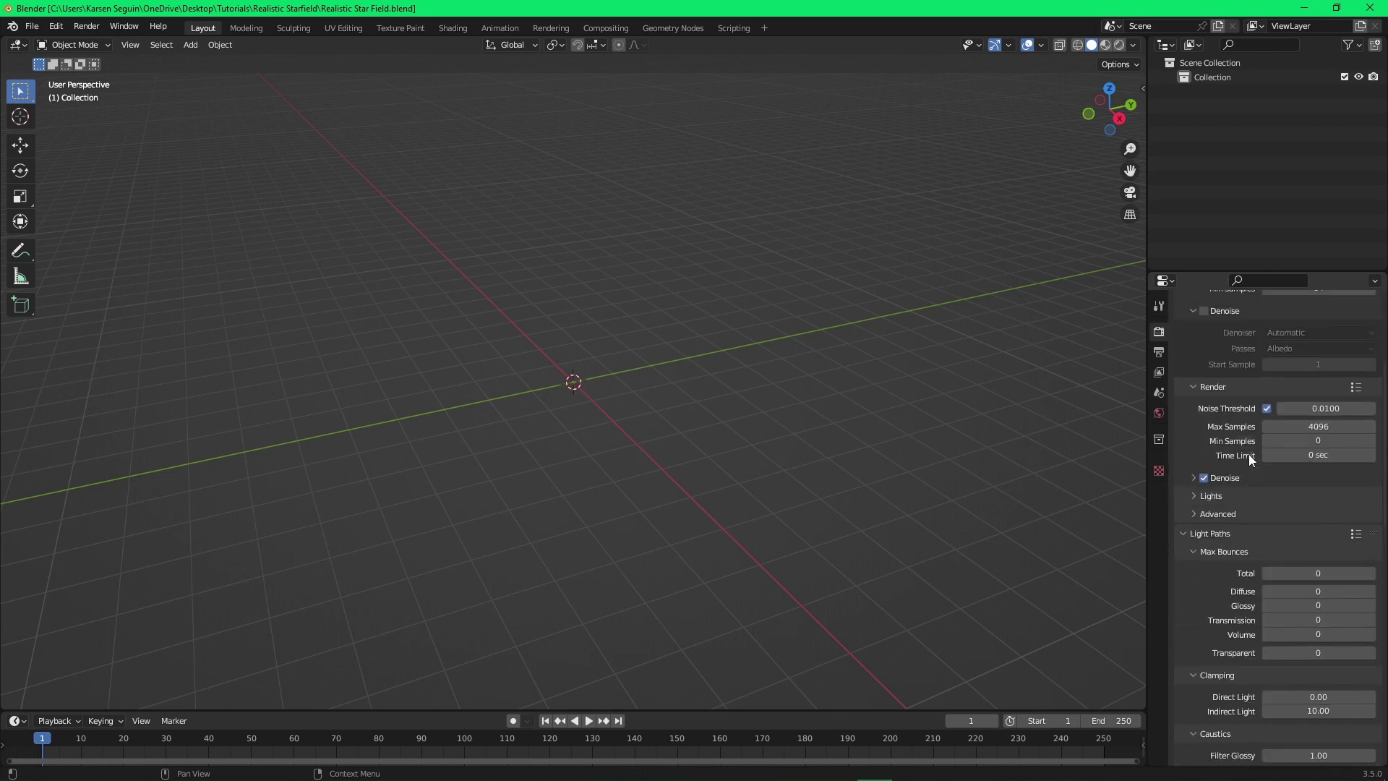
scroll(1248, 454, "up", 5)
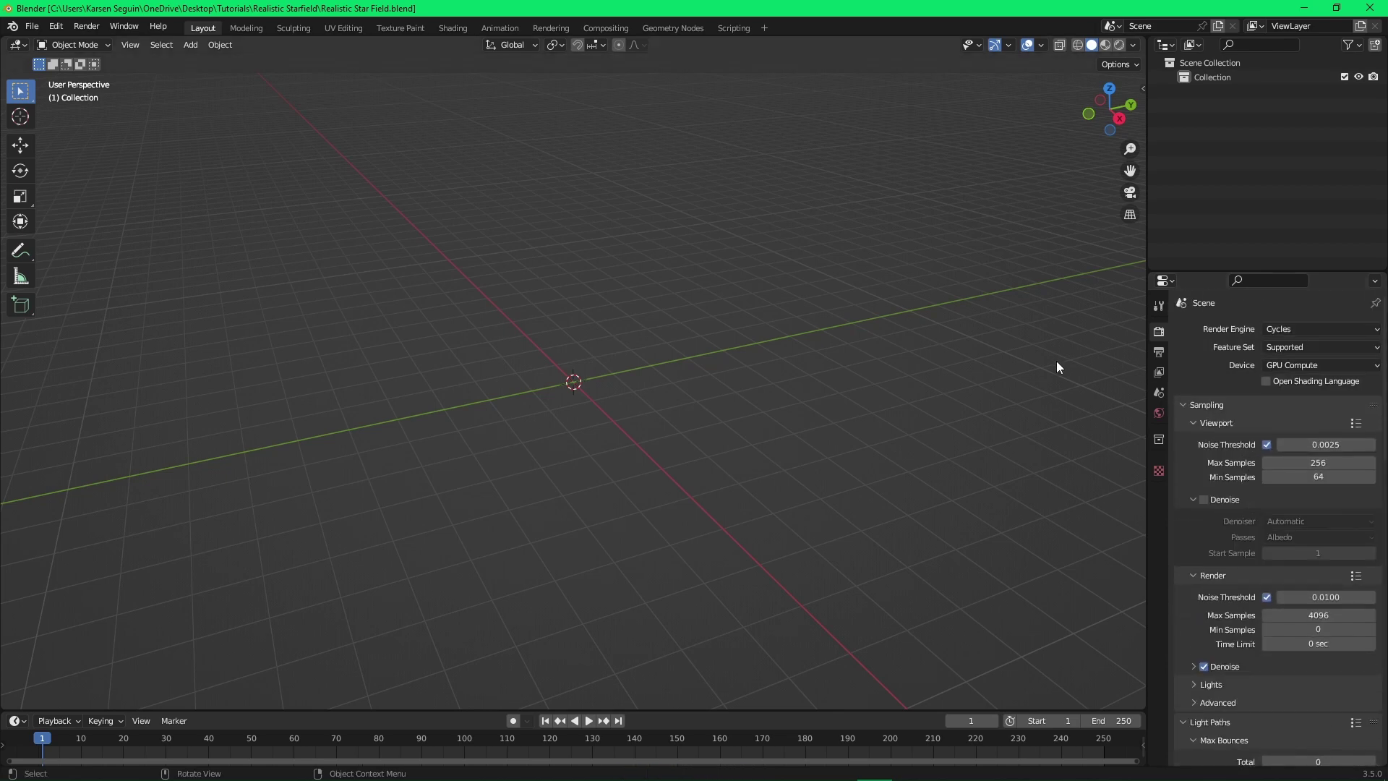
key("ctrl+s")
Open the Shading workspace and join areas to remove its image editor and properties editor.
left_click(453, 27)
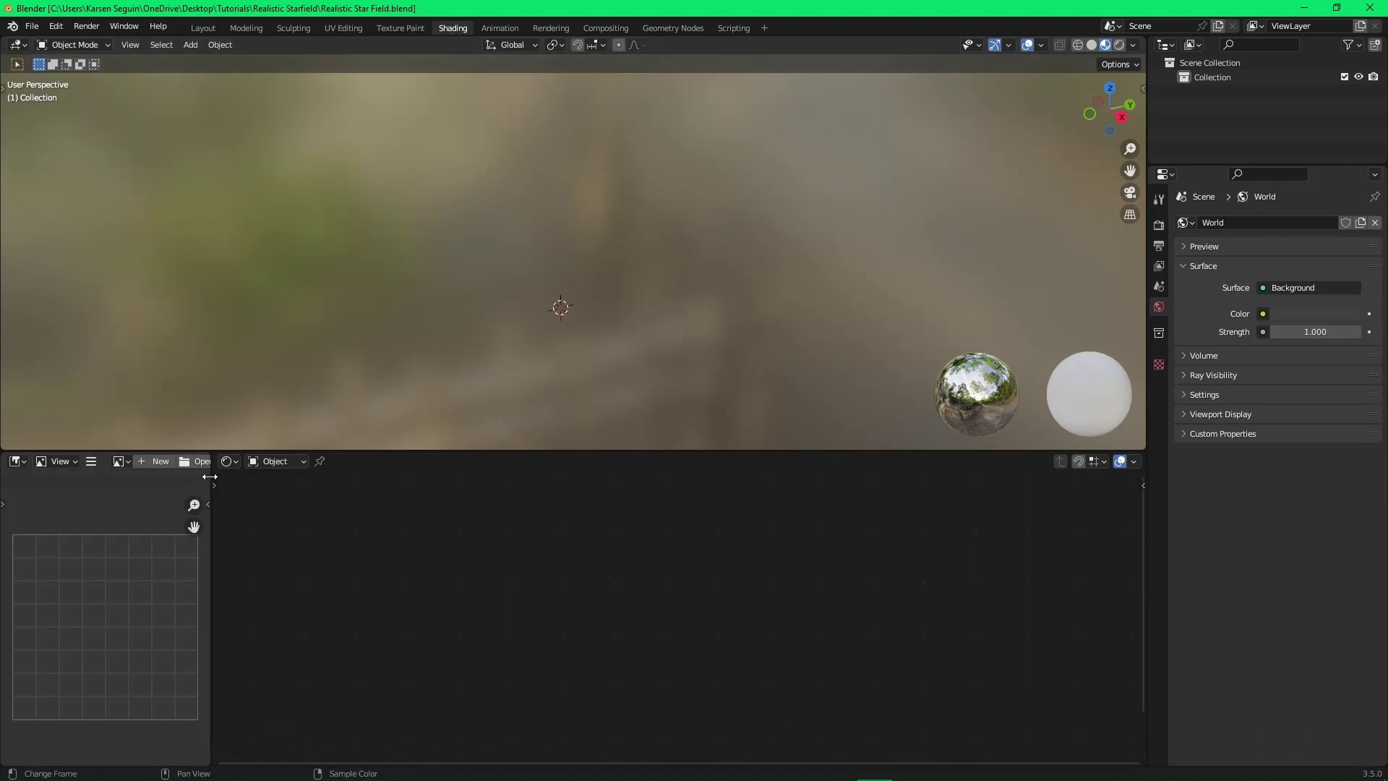
left_click_drag(209, 477, 179, 490)
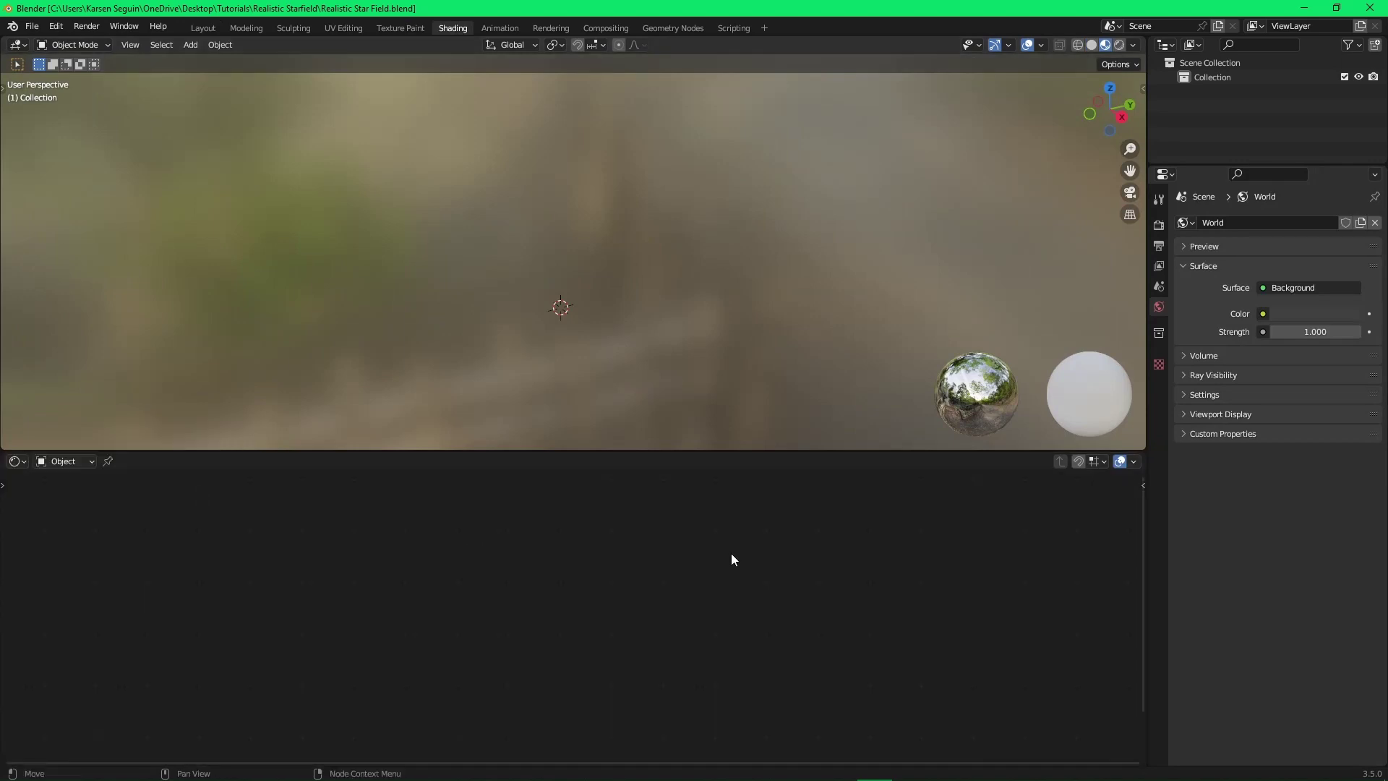
right_click(1148, 513)
left_click(1147, 513)
left_click(1190, 514)
right_click(1147, 425)
left_click(1148, 424)
left_click(1209, 423)
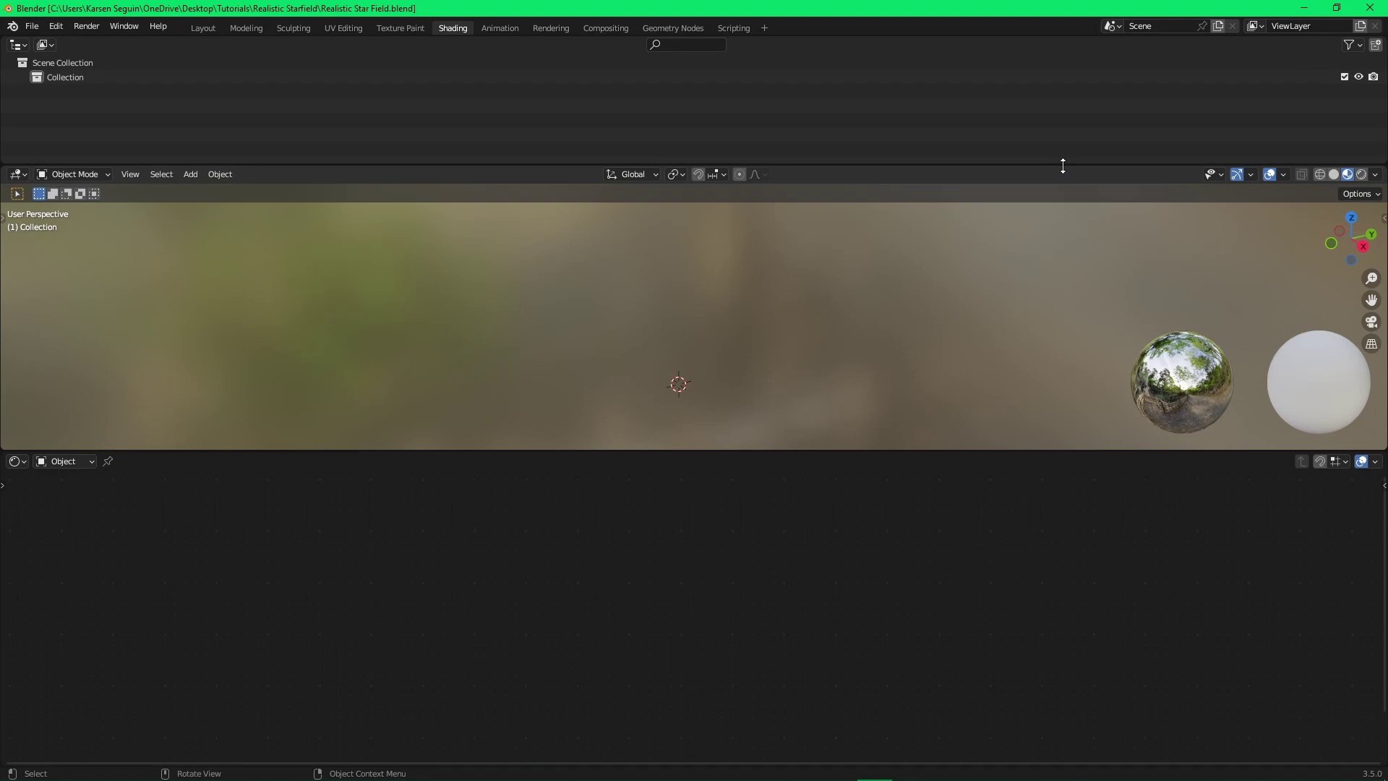
Join the outliner area into the 3D viewport and enlarge the viewport slightly over the shader editor.
key("ctrl+s")
right_click(834, 174)
left_click(831, 165)
left_click(821, 134)
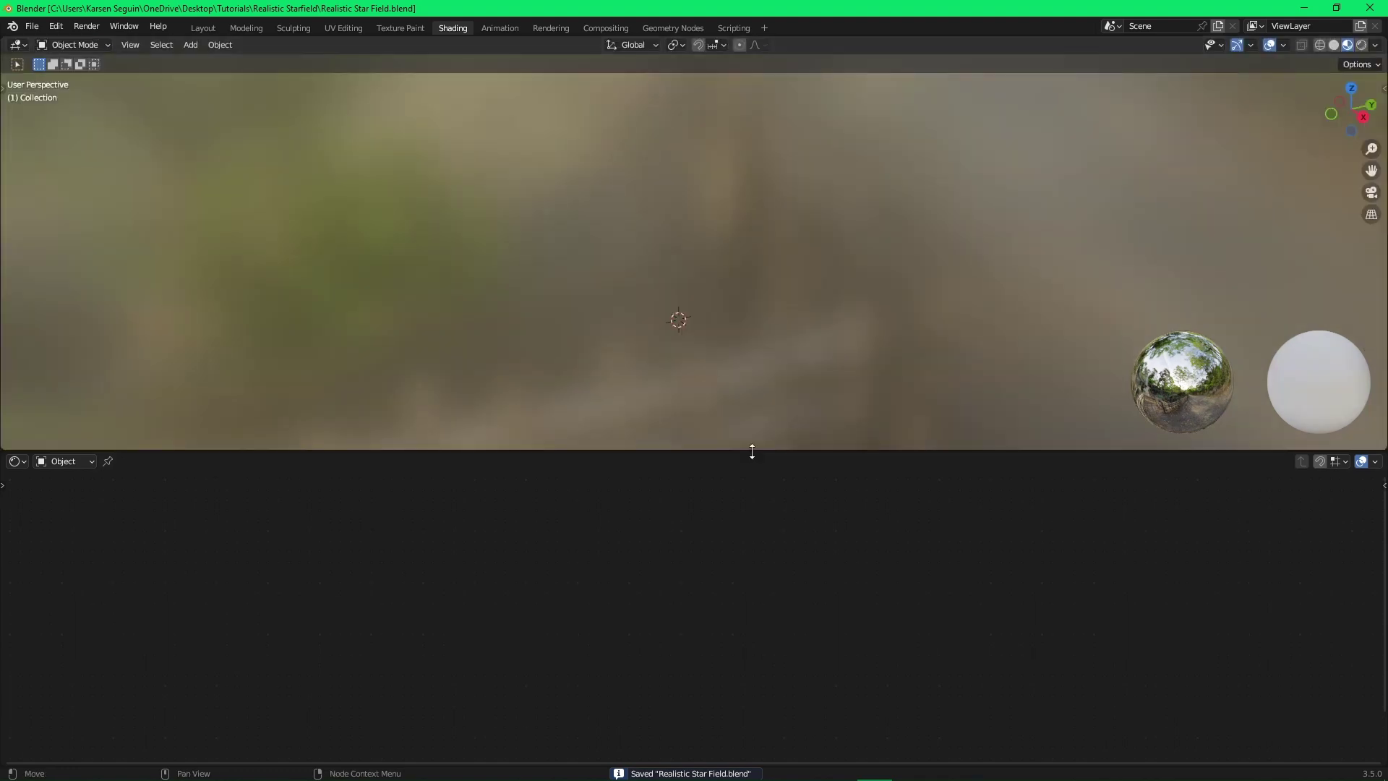
left_click_drag(752, 451, 763, 496)
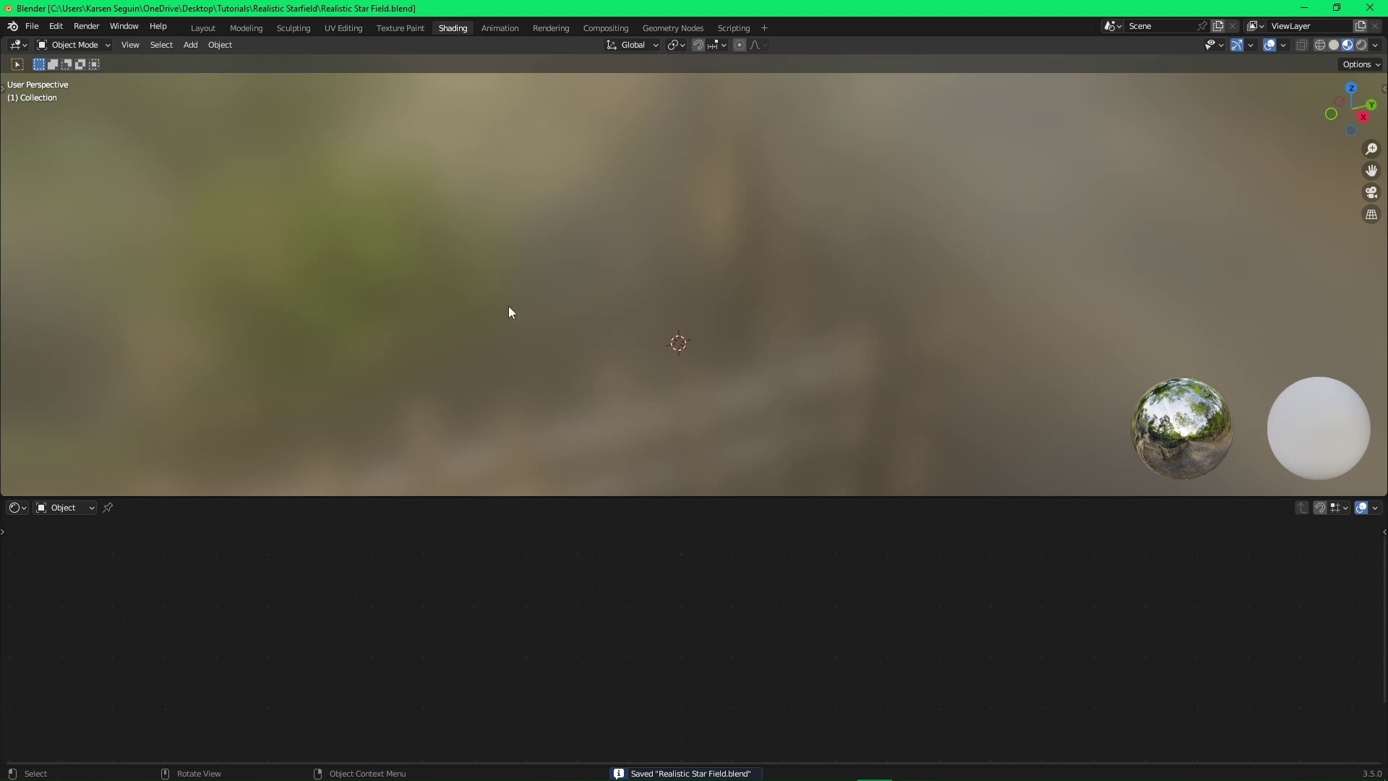
Split a narrow area off the 3D viewport and change it to a Graph Editor.
right_click(66, 187)
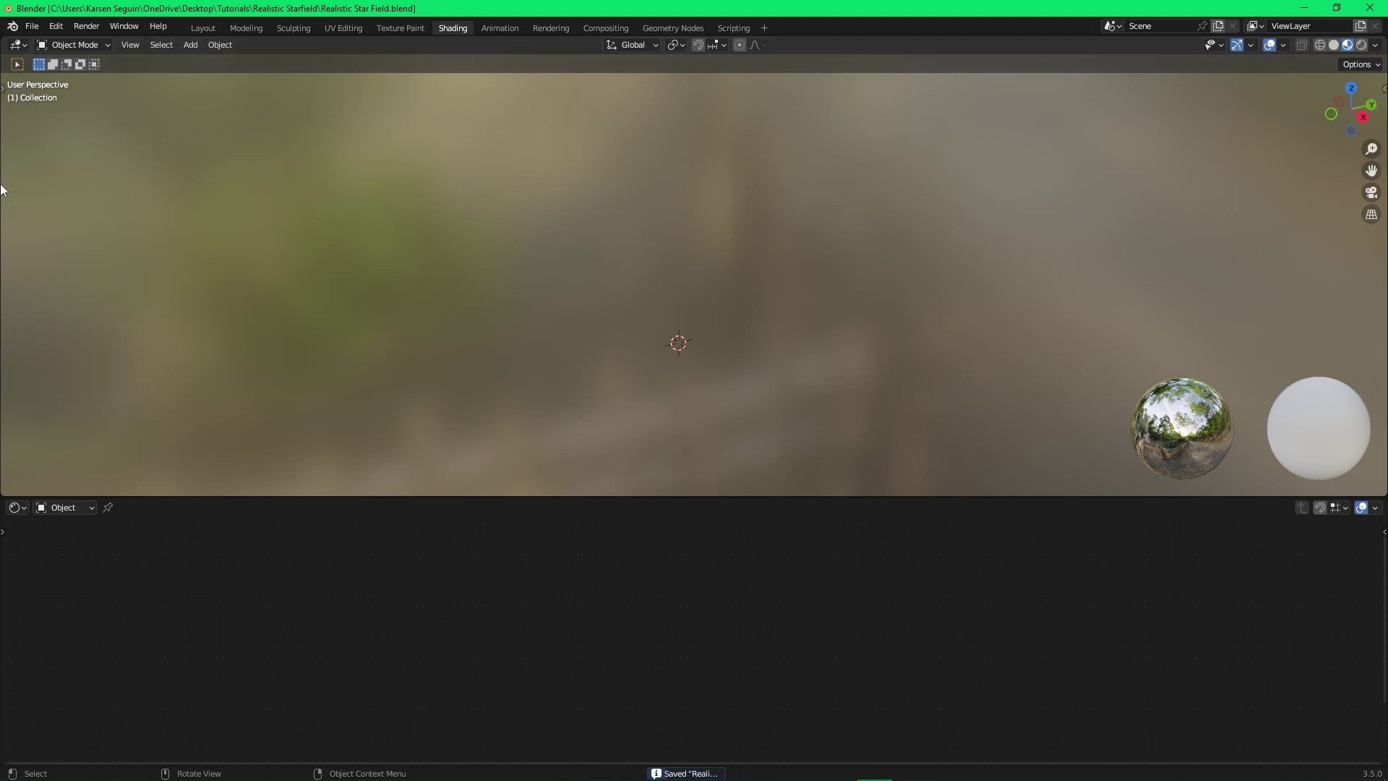
left_click_drag(10, 37, 174, 67)
left_click_drag(3, 37, 264, 145)
left_click(16, 45)
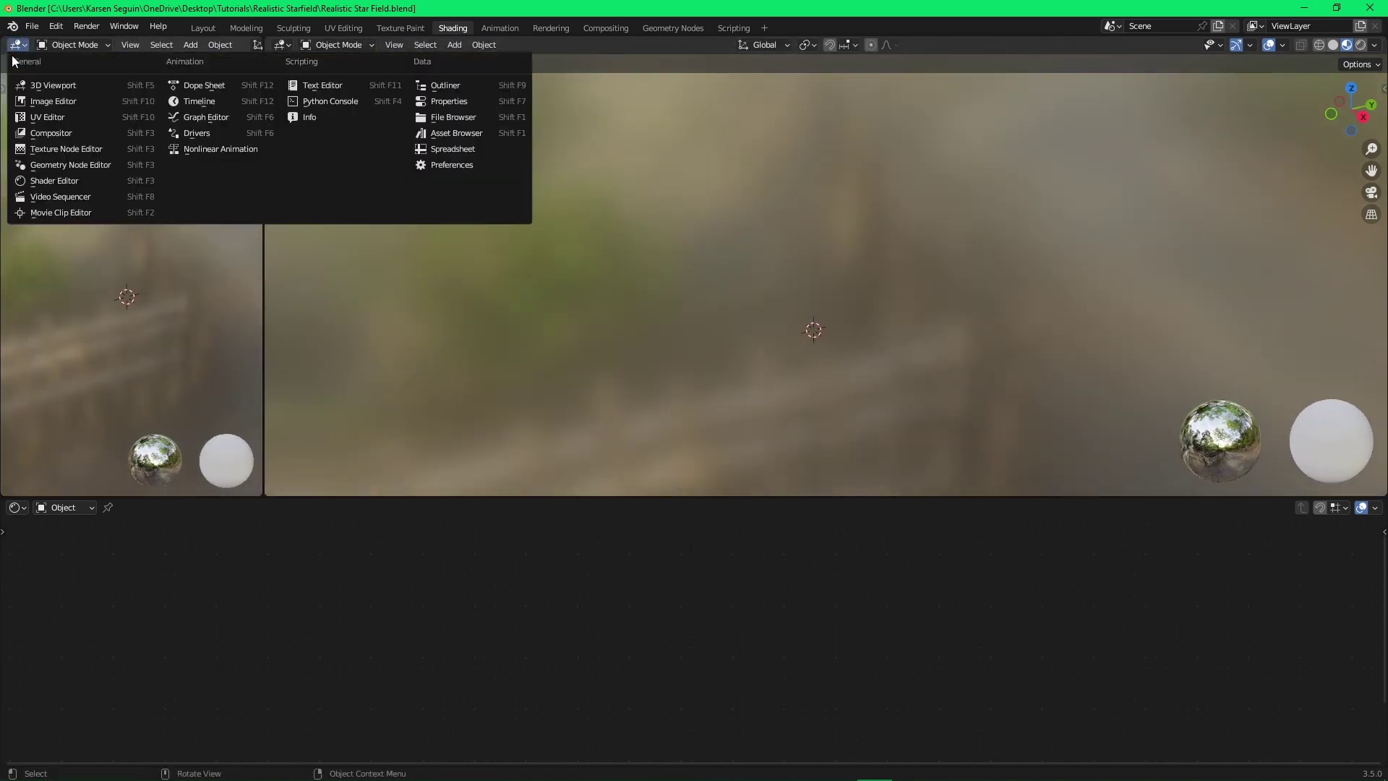
left_click(218, 135)
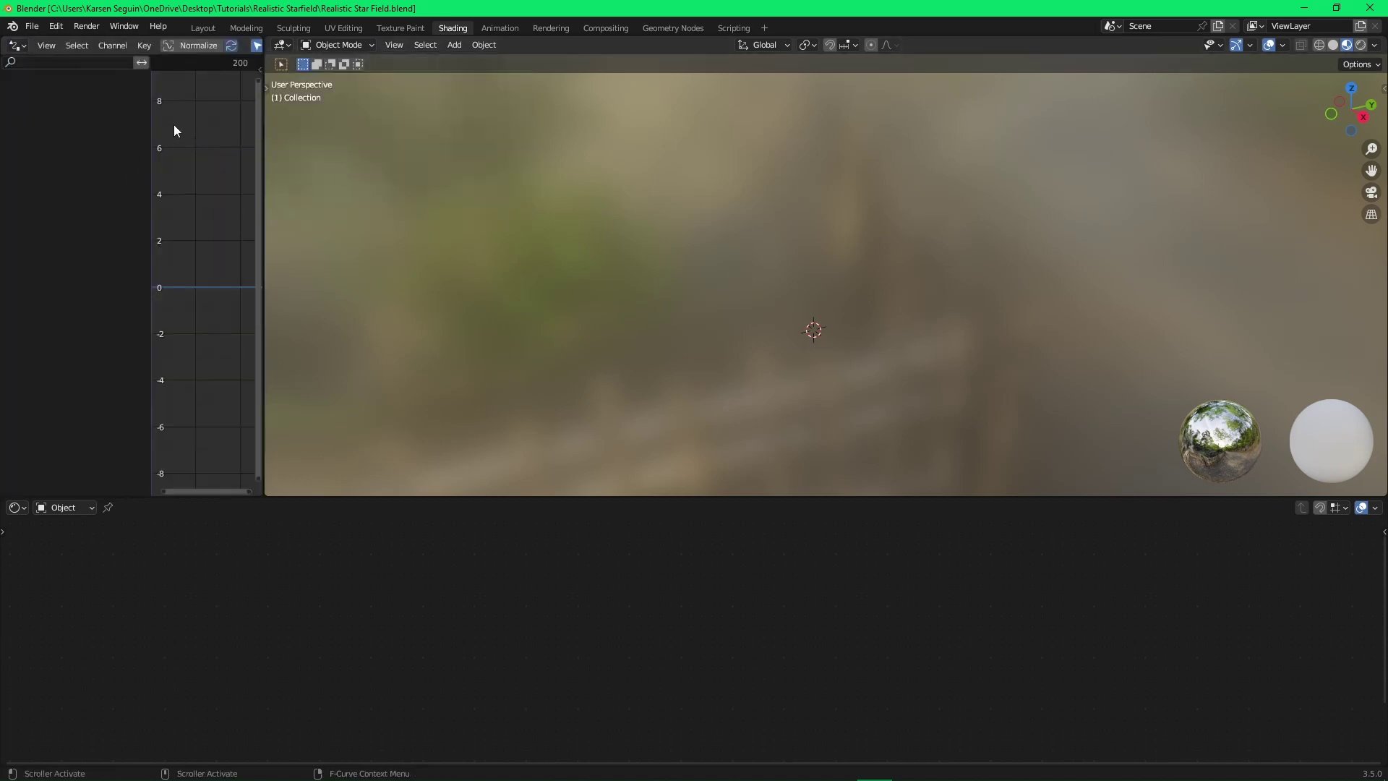
Join the Graph Editor area back into the 3D viewport.
right_click(264, 223)
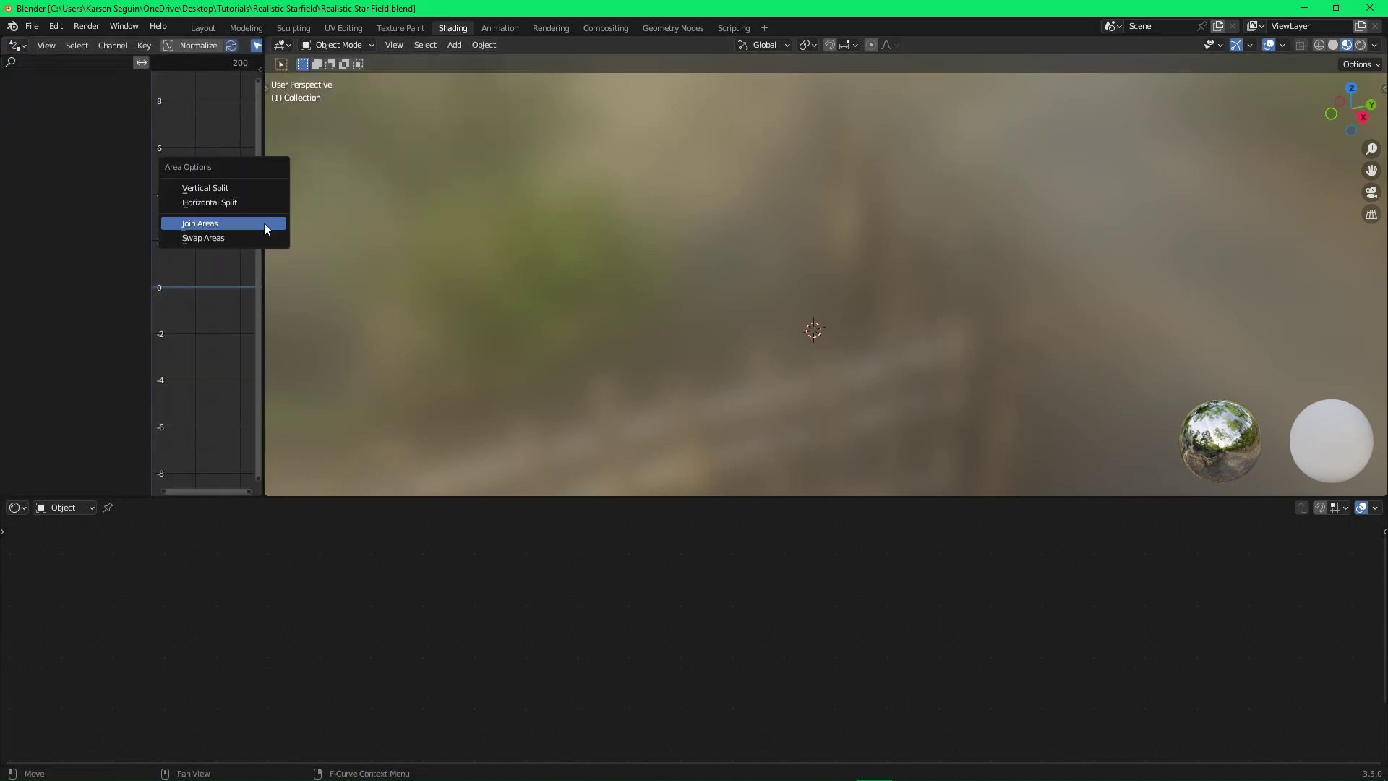
left_click(214, 222)
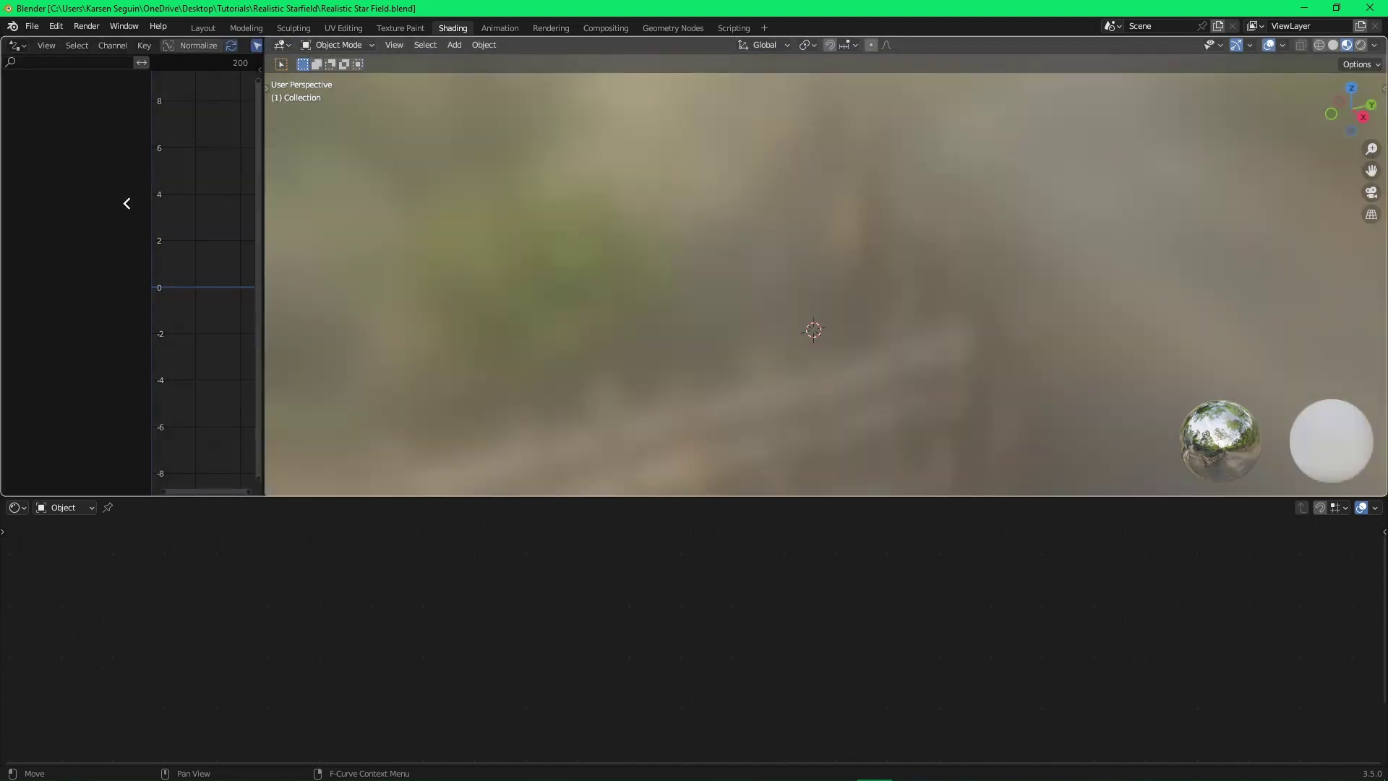
left_click(127, 207)
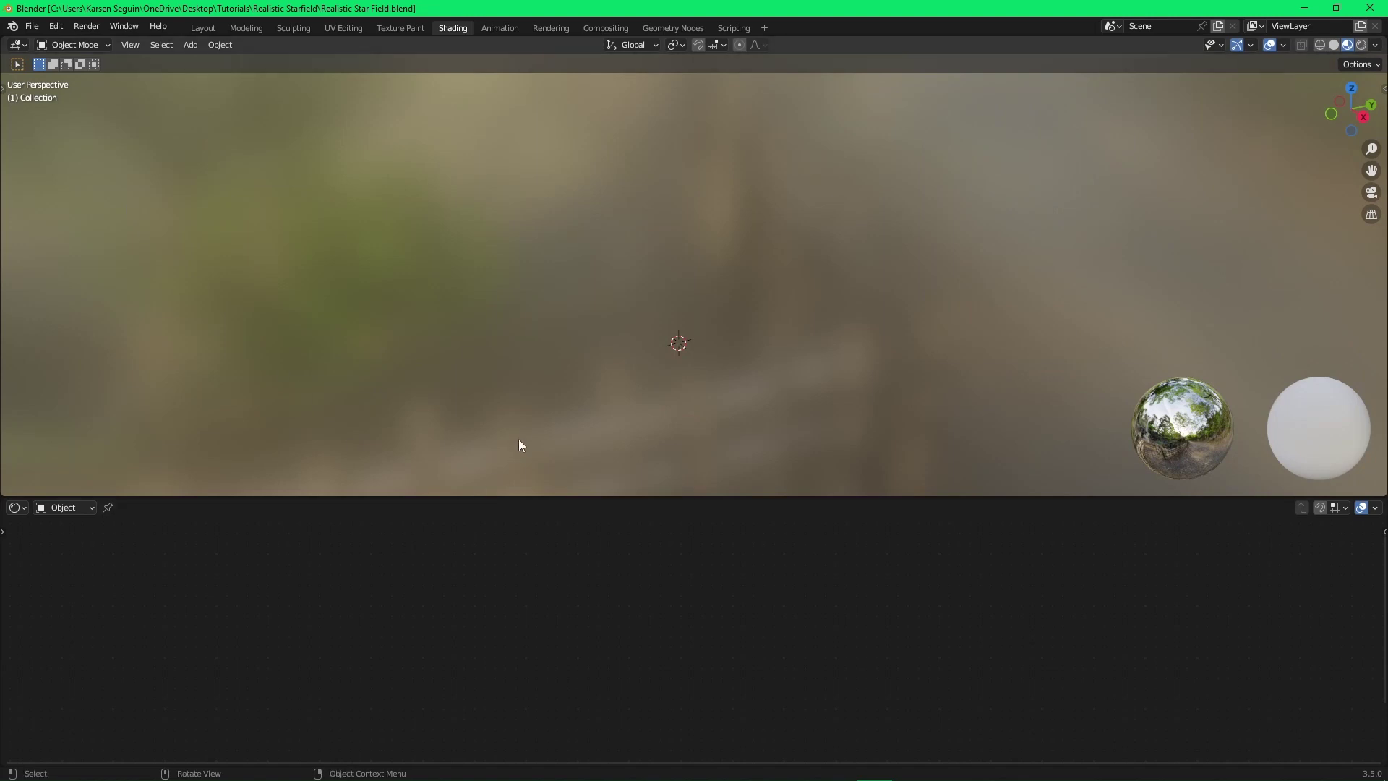
right_click(601, 499)
right_click(705, 497)
left_click(705, 506)
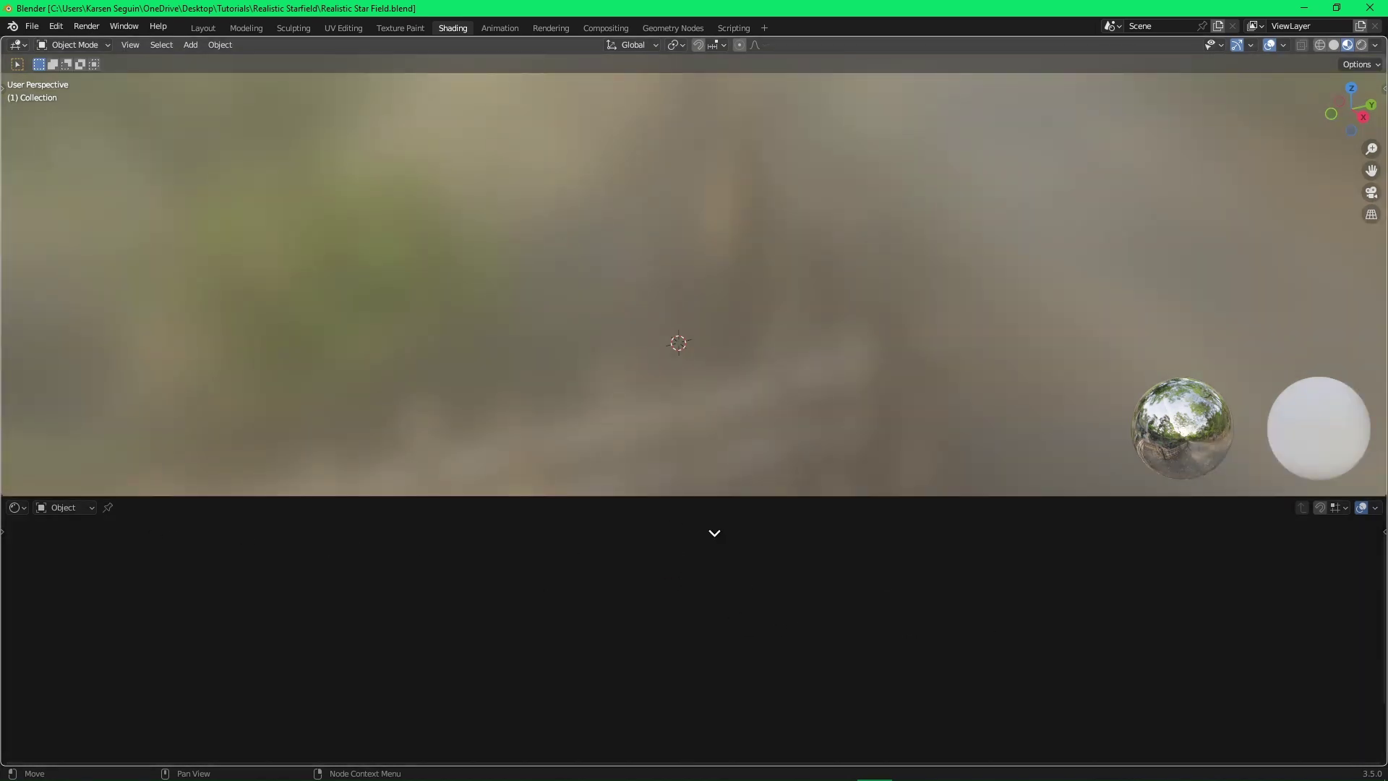
right_click(725, 672)
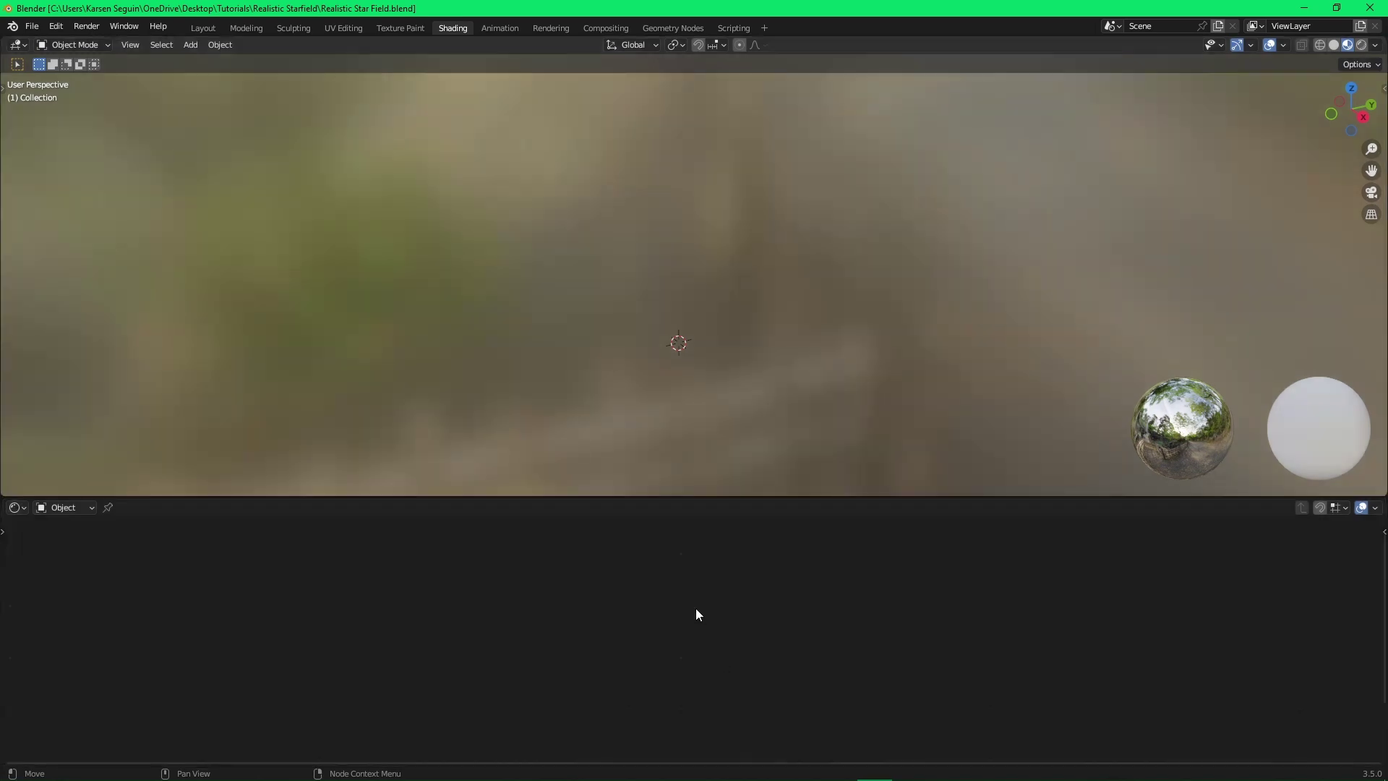
Set the viewport to rendered shading, show the World node tree in the shader editor and save the file.
key("ctrl+s")
left_click(1362, 45)
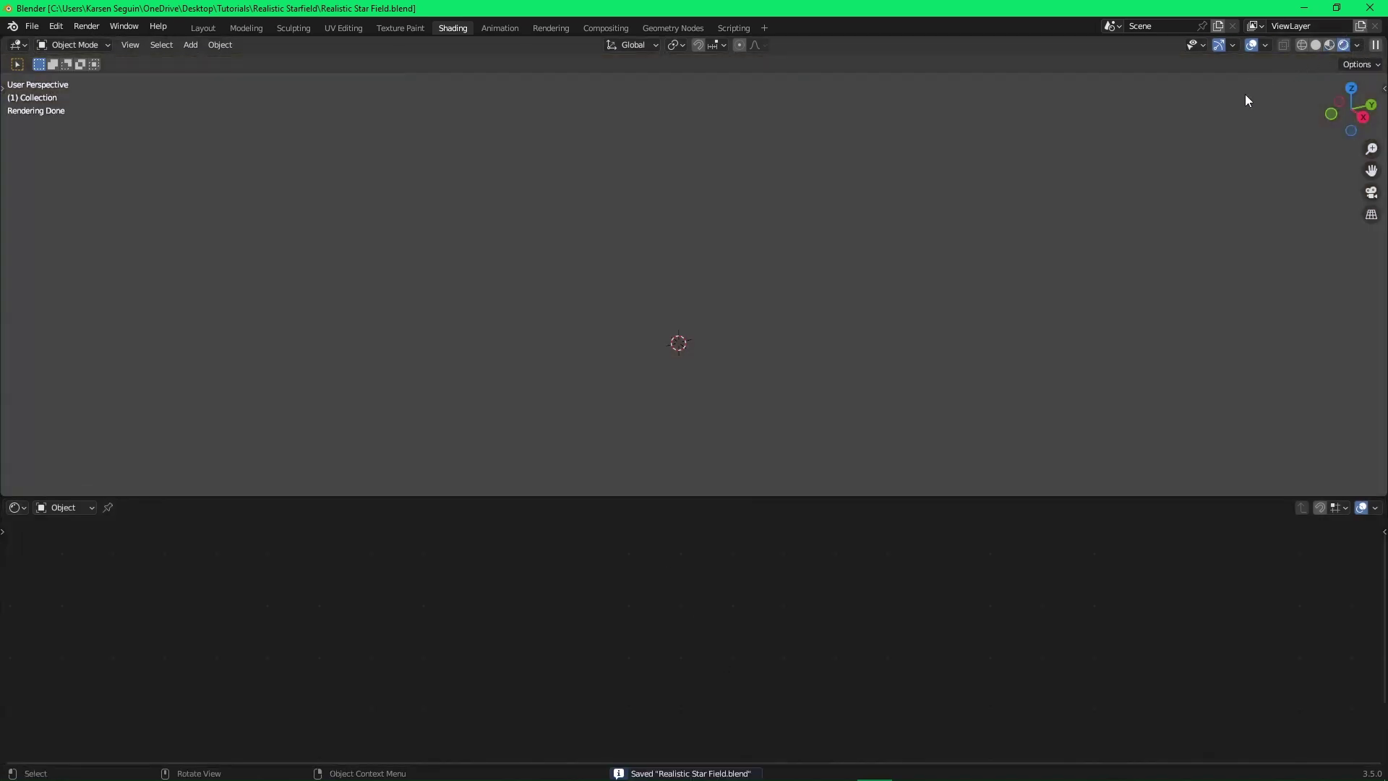
left_click(86, 508)
left_click(97, 544)
middle_click_drag(556, 633, 682, 698)
key("ctrl+s")
Delete the Background node from the World node tree.
left_click(789, 588)
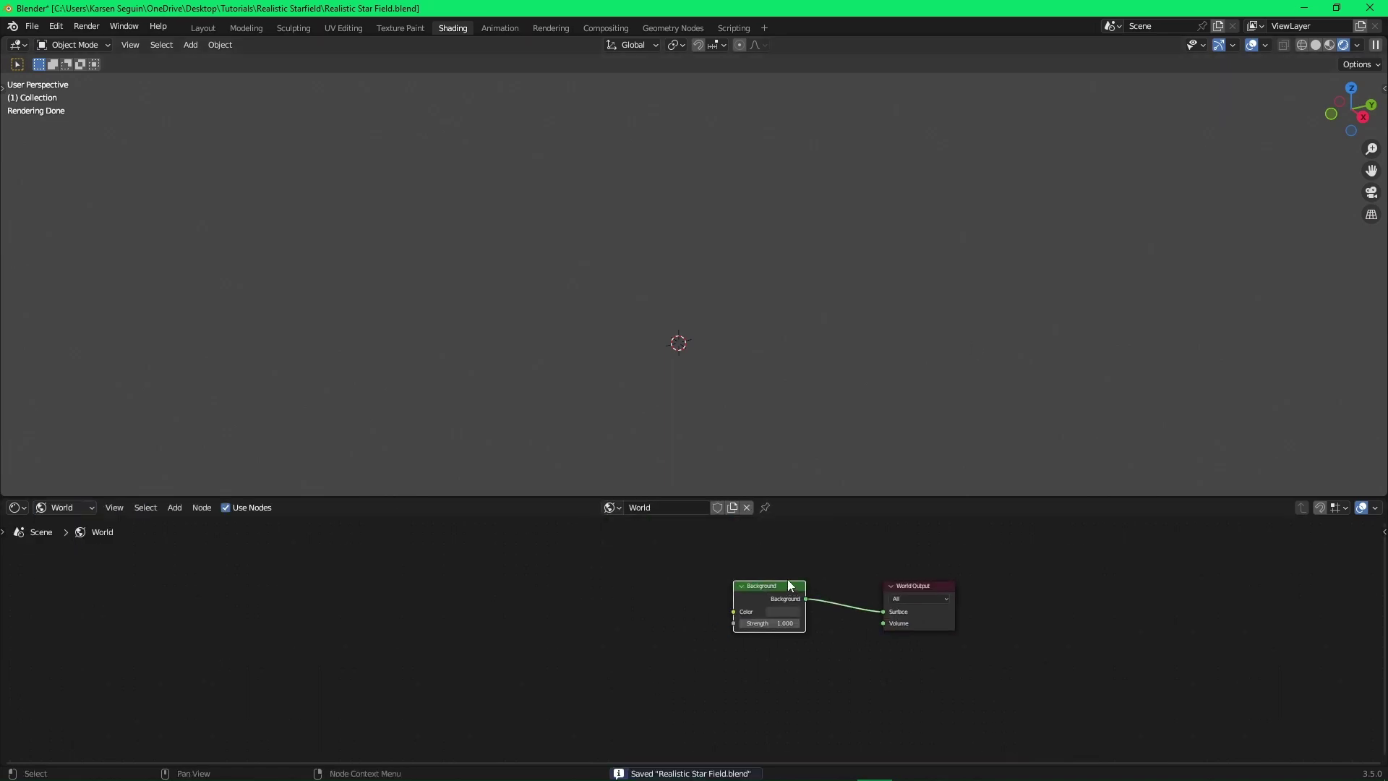
key("x")
key("shift+a")
type("e")
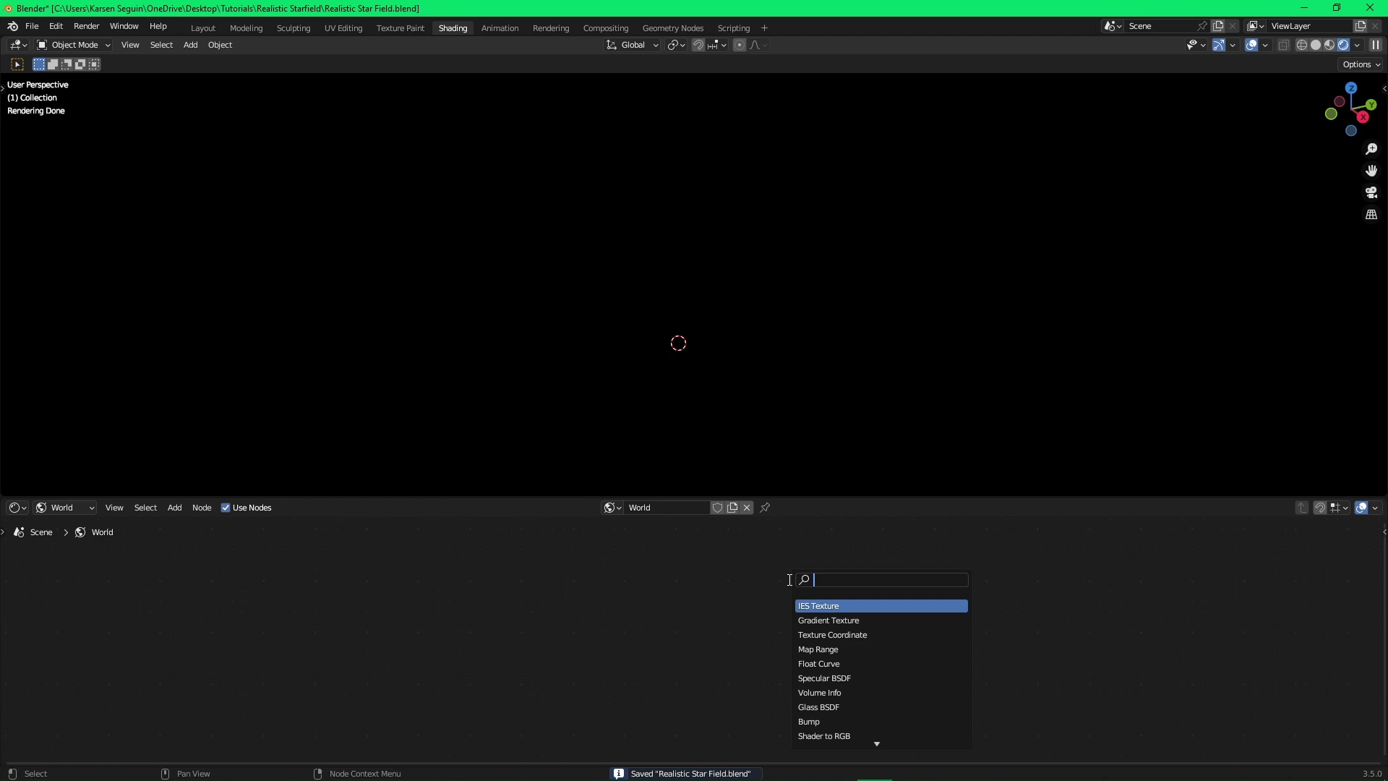
key("Return")
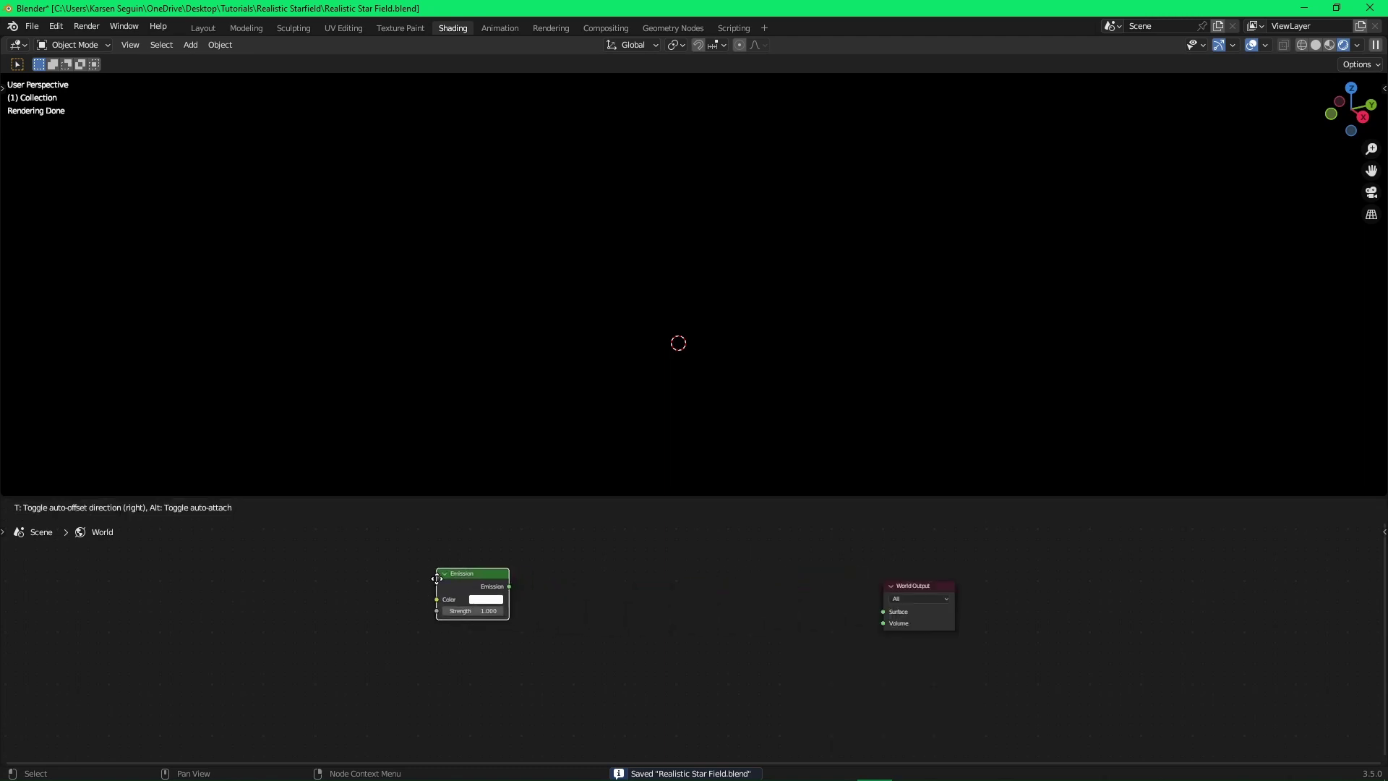
key("Escape")
Add a Voronoi Texture node, preview its Distance output through the World Output surface and save the file.
key("shift+a")
type("vo")
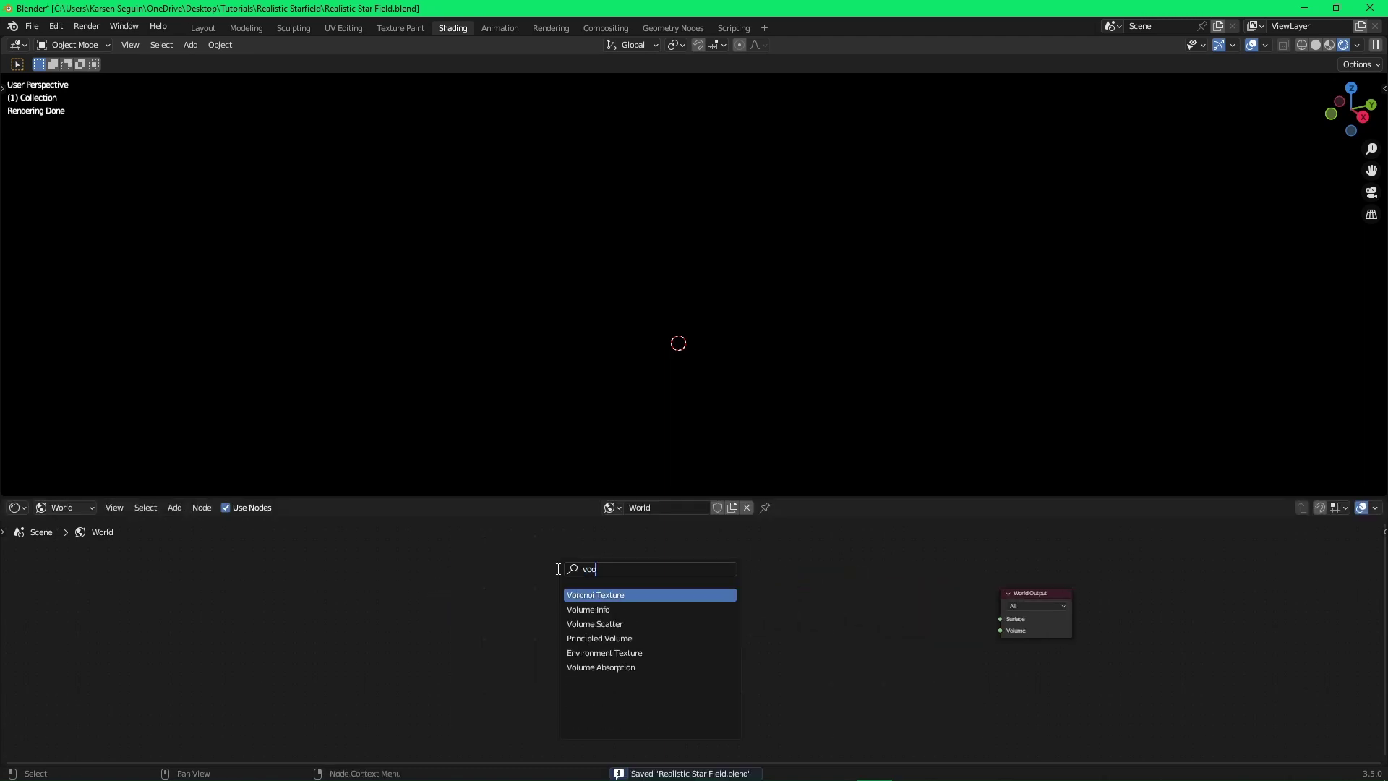
key("Return")
left_click(558, 571)
left_click(597, 583, "ctrl+shift")
key("ctrl+s")
Attach Texture Coordinate and Mapping nodes to the Voronoi Texture's vector input and space the Voronoi node away from Mapping.
middle_click_drag(731, 626, 887, 626)
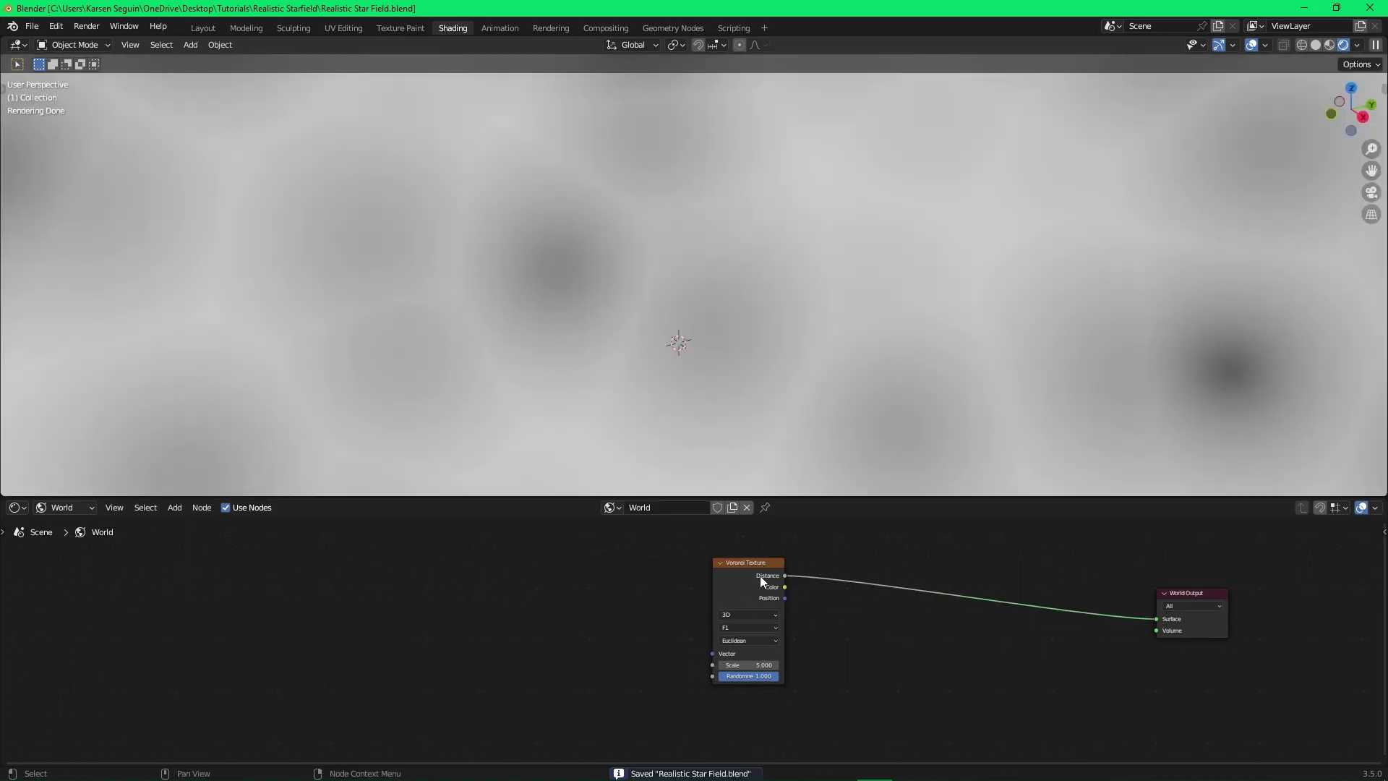
left_click(722, 637)
left_click_drag(759, 574, 593, 571)
left_click(605, 570)
key("ctrl+t")
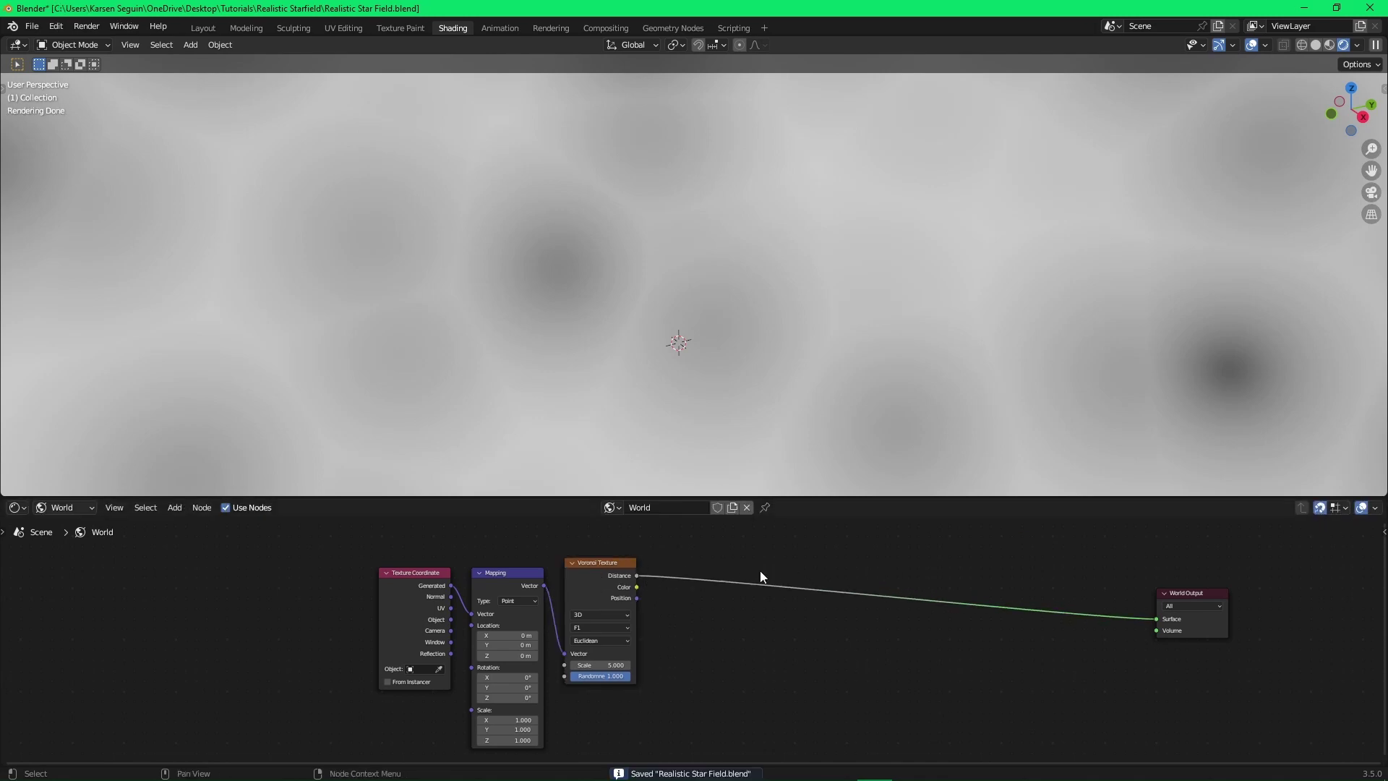
mouse_move(627, 577)
left_mouse_down()
mouse_move(673, 571)
mouse_move(638, 581)
left_mouse_up()
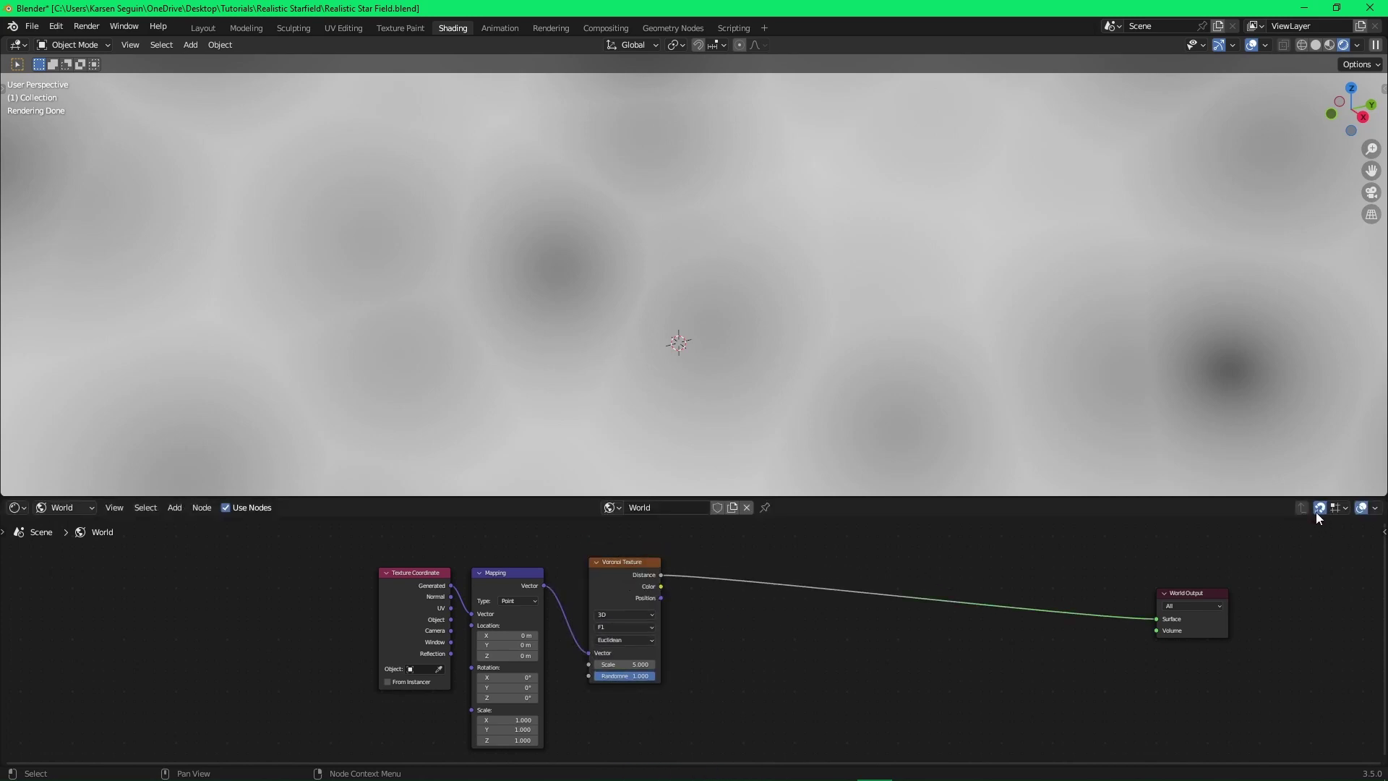
Align the Texture Coordinate, Mapping and Voronoi Texture nodes side by side in a compact row.
left_click_drag(638, 565, 638, 555)
left_click_drag(516, 571, 550, 550)
left_click_drag(407, 584, 452, 562)
Try deleting the Mapping node and linking the Texture Coordinate's Object and Generated outputs directly to the Voronoi Texture's Vector input.
left_click(562, 554)
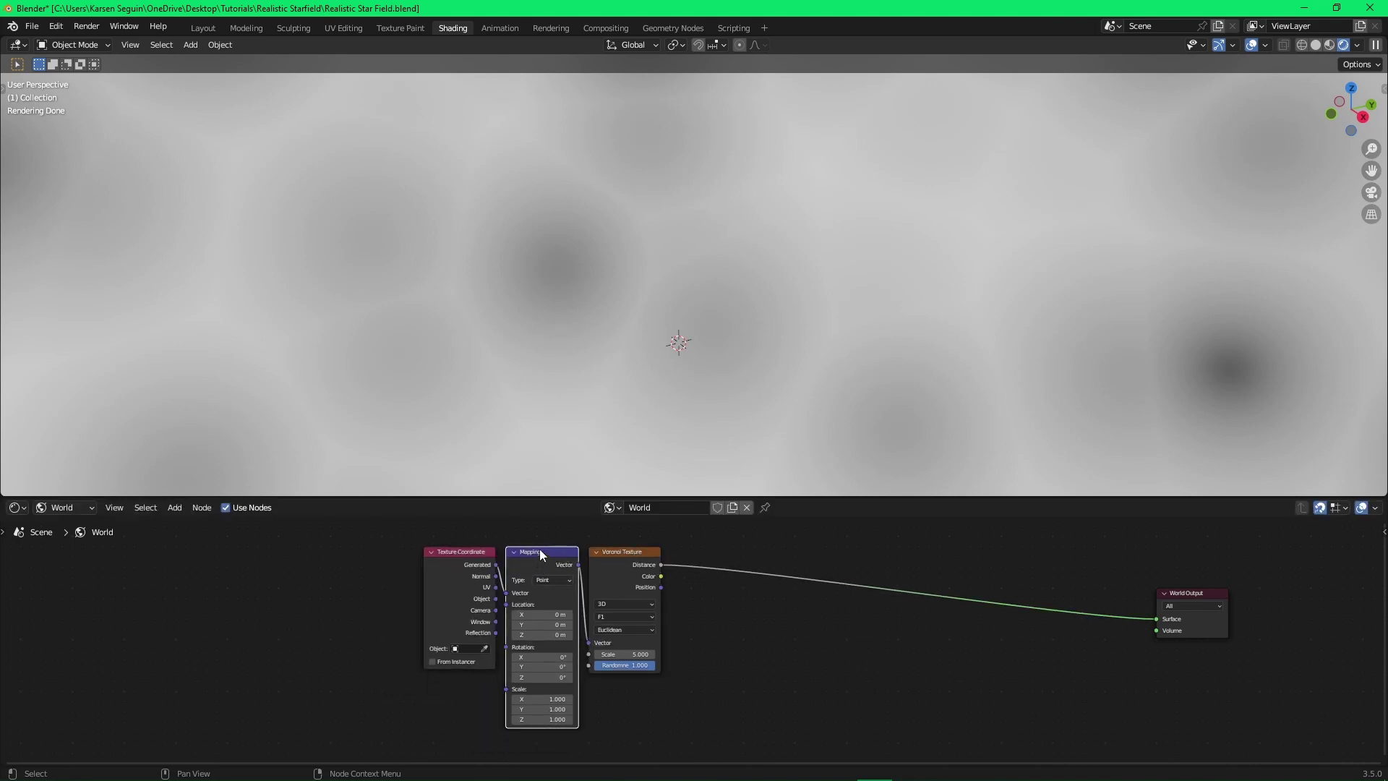
key("x")
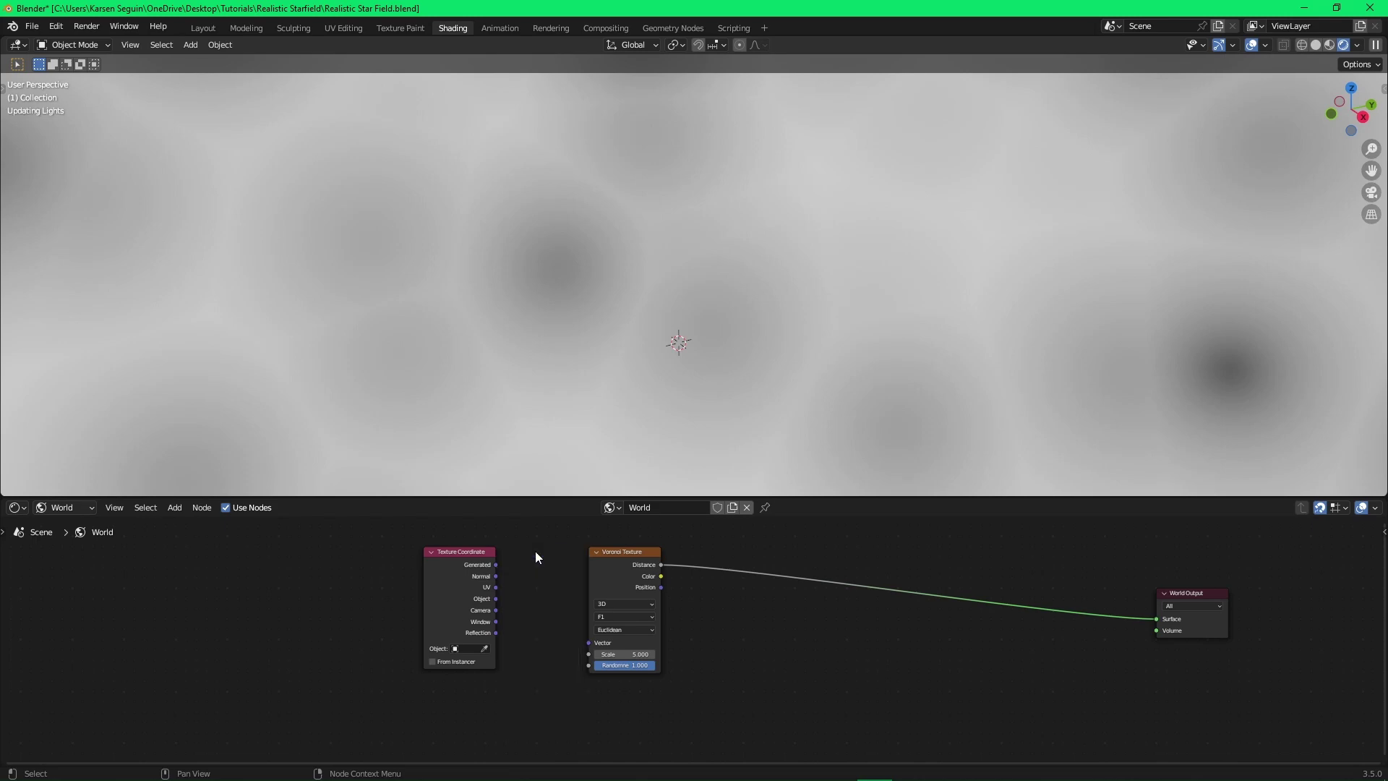
left_click_drag(495, 598, 587, 642)
left_click(550, 589)
left_click_drag(496, 565, 593, 639)
key("ctrl+z")
key("ctrl+z")
key("ctrl+z")
left_click(551, 602)
key("ctrl+z")
key("ctrl+z")
key("ctrl+z")
Dissolve the Mapping node and connect the Texture Coordinate's Object output to the Voronoi Texture's Vector input, saving the file.
key("ctrl+x")
key("ctrl+s")
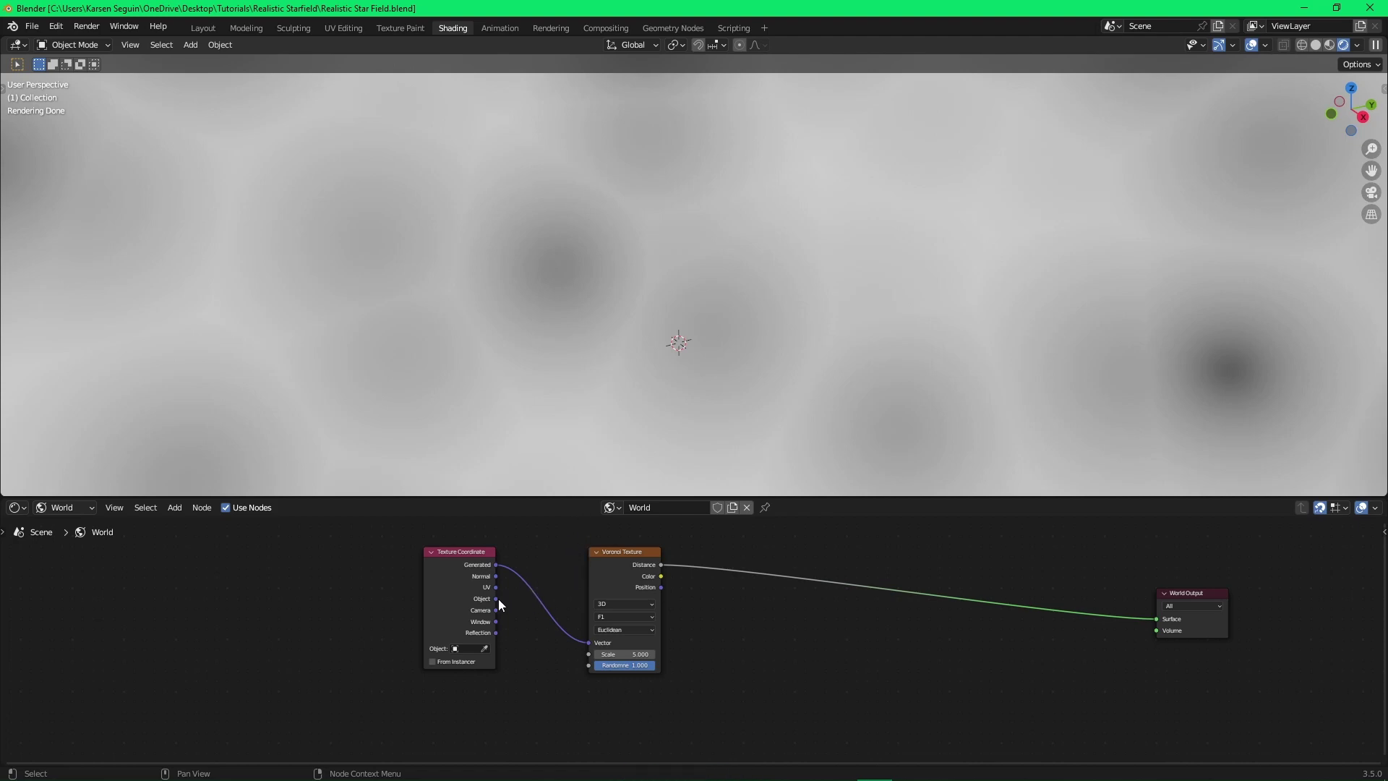
left_click_drag(497, 597, 589, 643)
left_click_drag(472, 566, 492, 565)
left_click_drag(615, 561, 563, 561)
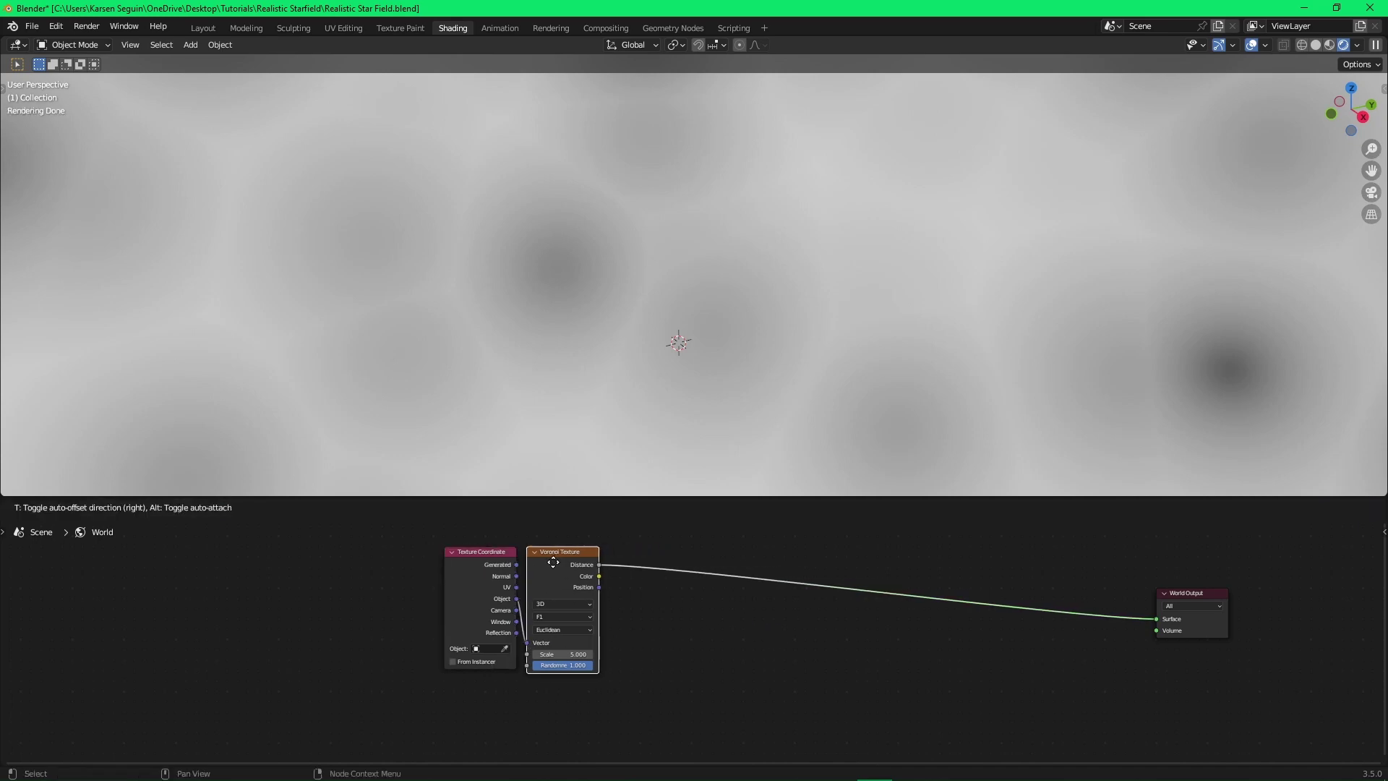
left_click(643, 606)
key("ctrl+s")
Set the Voronoi Texture's Scale to 128.
left_click_drag(570, 654, 731, 655)
key("ctrl+z")
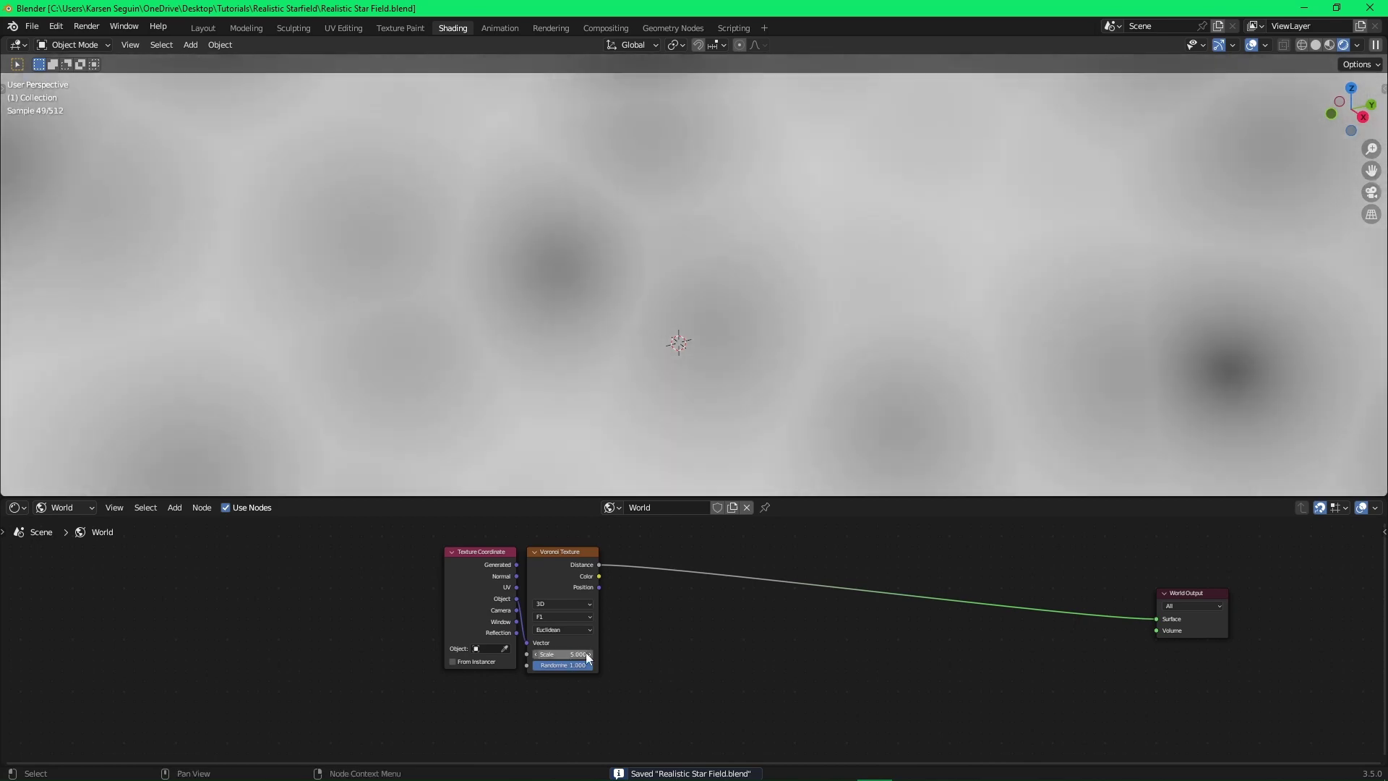
double_click(575, 654)
type("128")
key("Return")
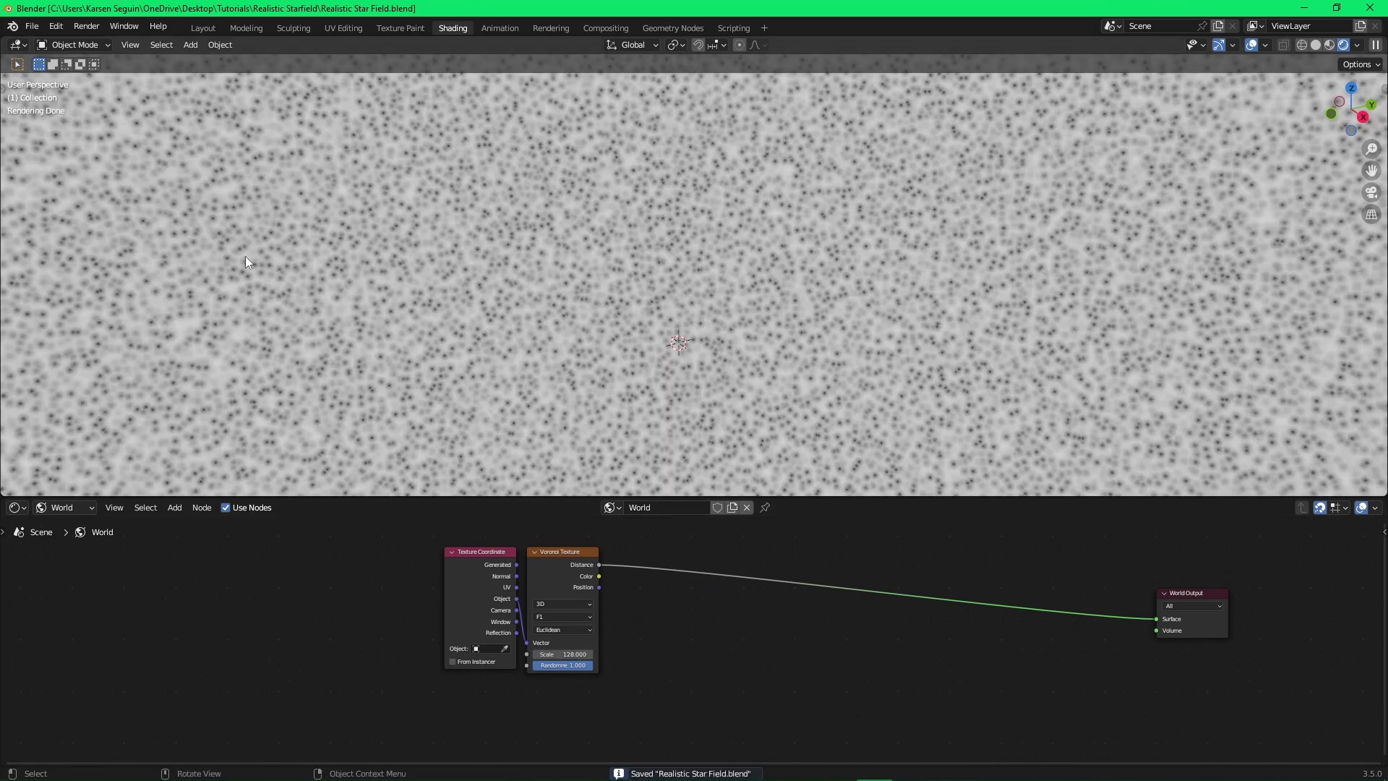
left_click(675, 599)
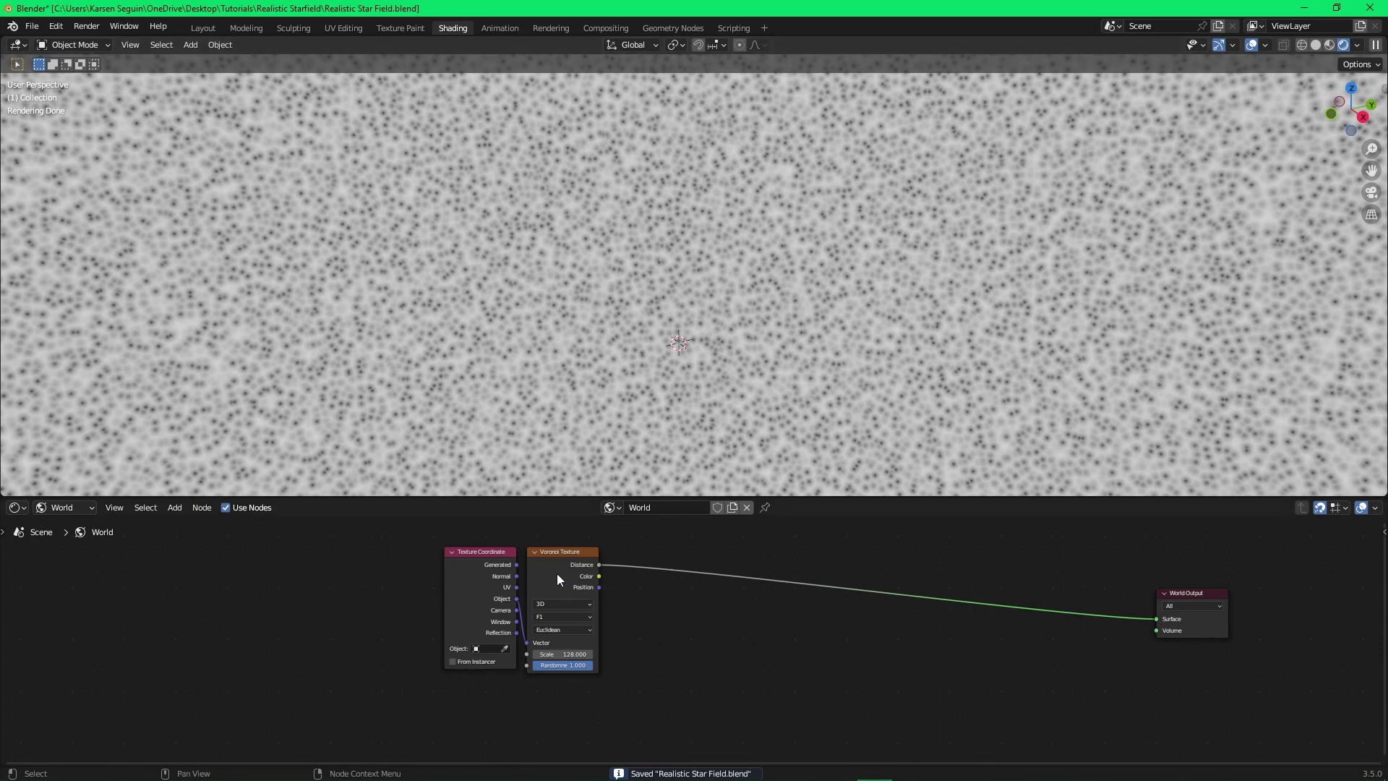
Move the Texture Coordinate node far away from the Voronoi Texture and cut the link between them.
left_click_drag(478, 563, 263, 572)
right_click_drag(434, 597, 411, 656, "ctrl")
key("ctrl+s")
key("g")
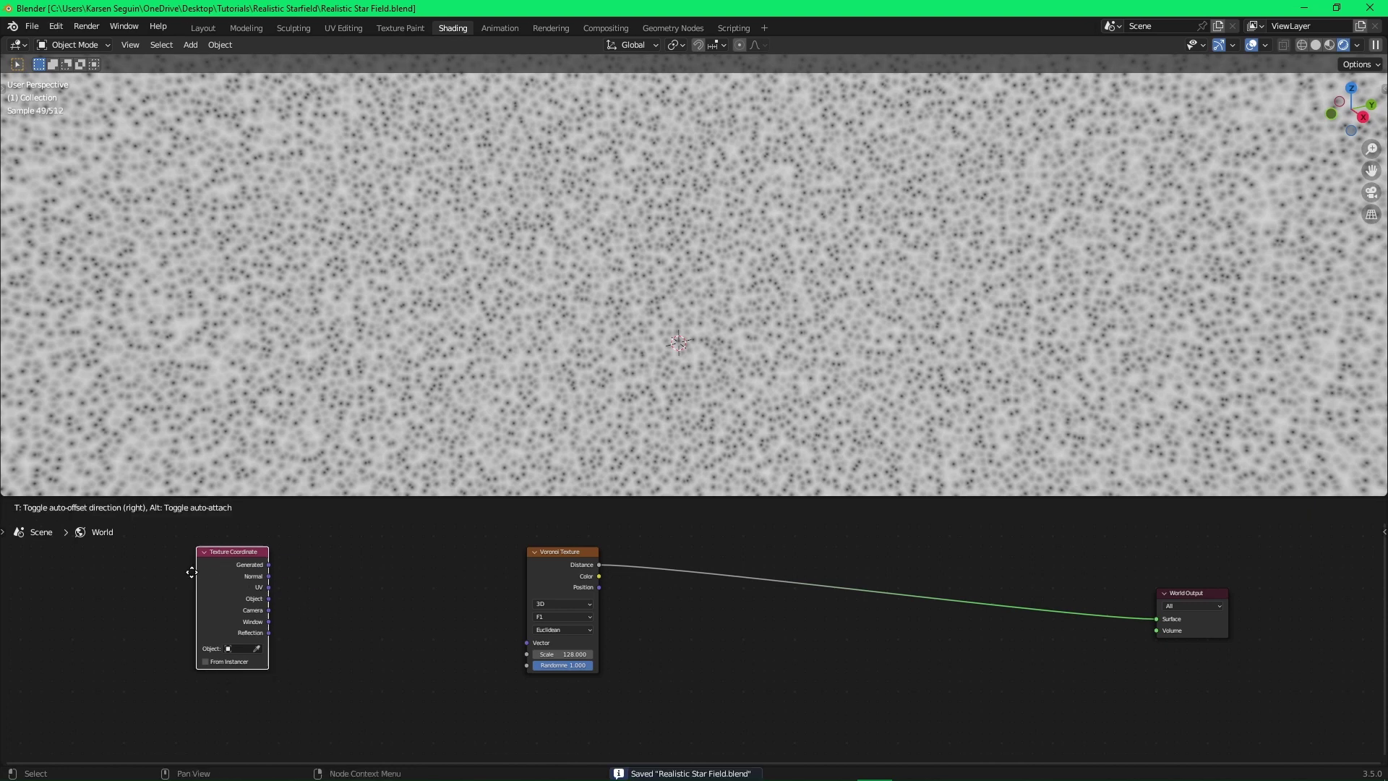
left_click(141, 573)
left_click(267, 592)
Try attaching an automatic texture coordinate and mapping setup to the Voronoi Texture node.
left_click(569, 559)
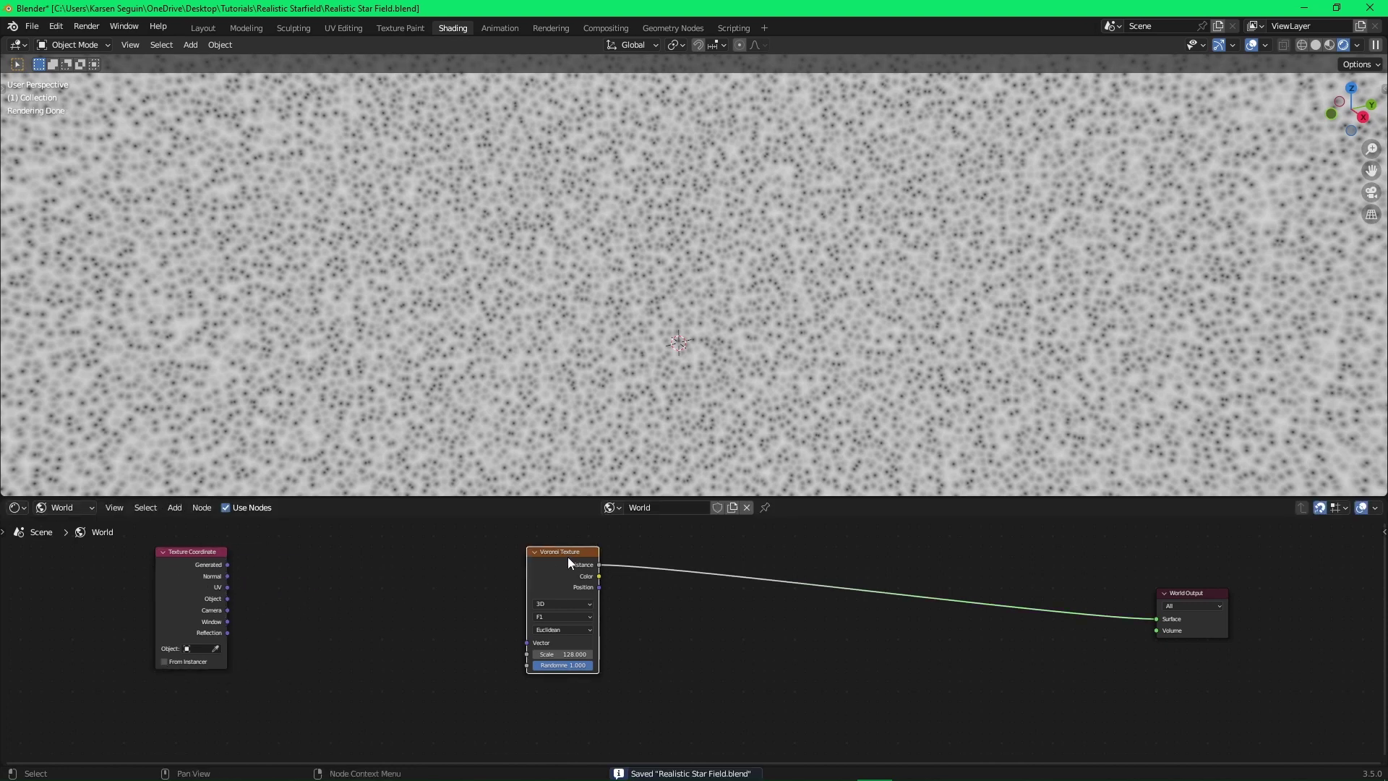
key("ctrl+t")
key("ctrl+z")
key("ctrl+z")
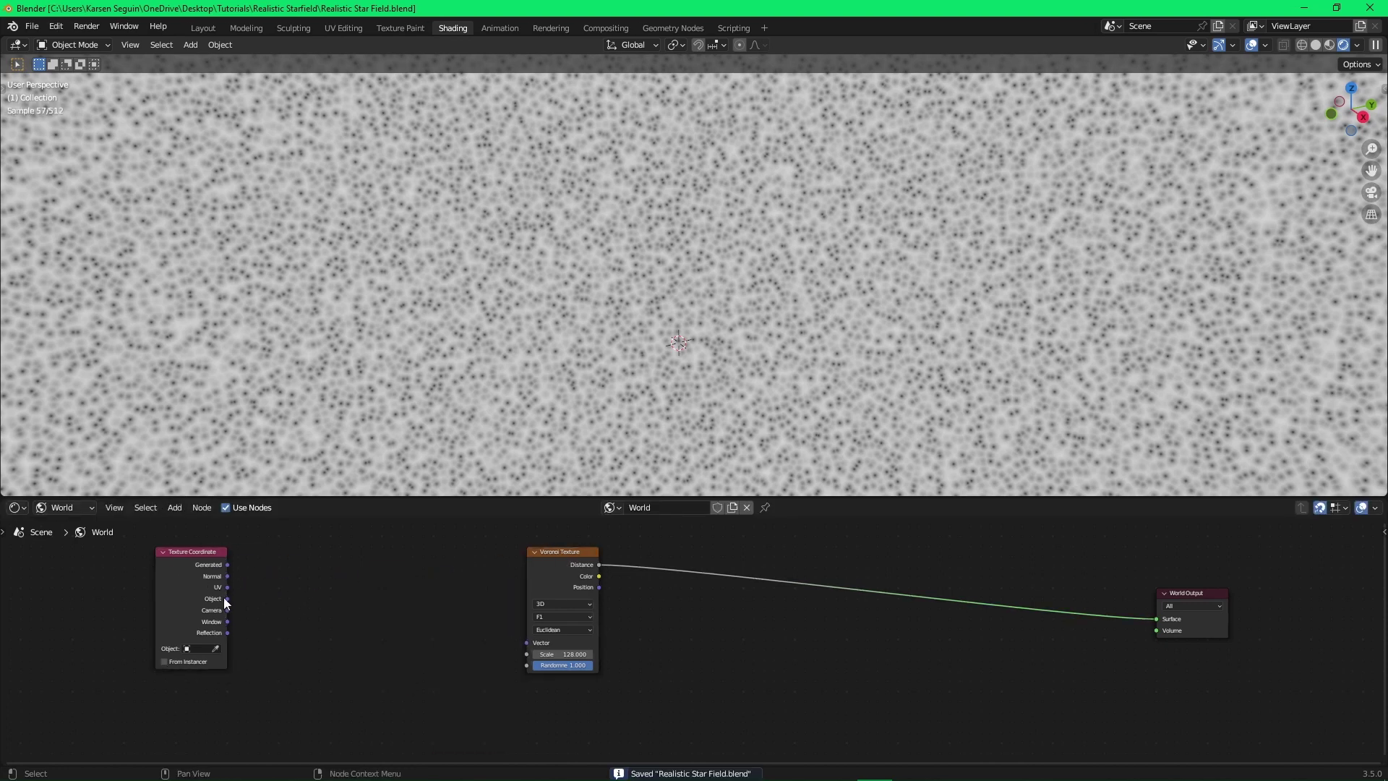
Relink the Texture Coordinate's Object output to the Voronoi Texture's Vector input and bring the node closer.
left_click_drag(223, 597, 528, 642)
left_click_drag(189, 571, 396, 581)
Search the add-on preferences for "node" to check whether Node Wrangler is enabled, and close the preferences.
left_click(57, 27)
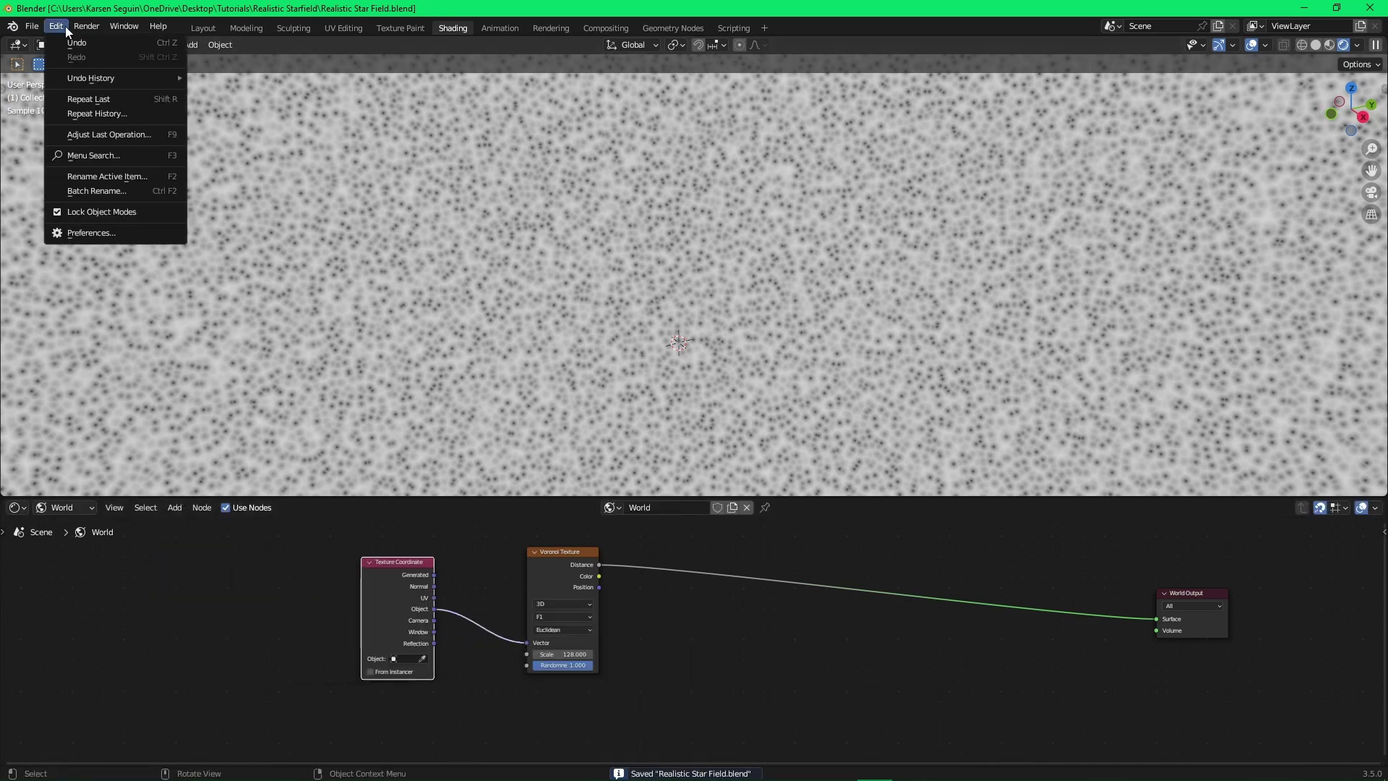
left_click(85, 232)
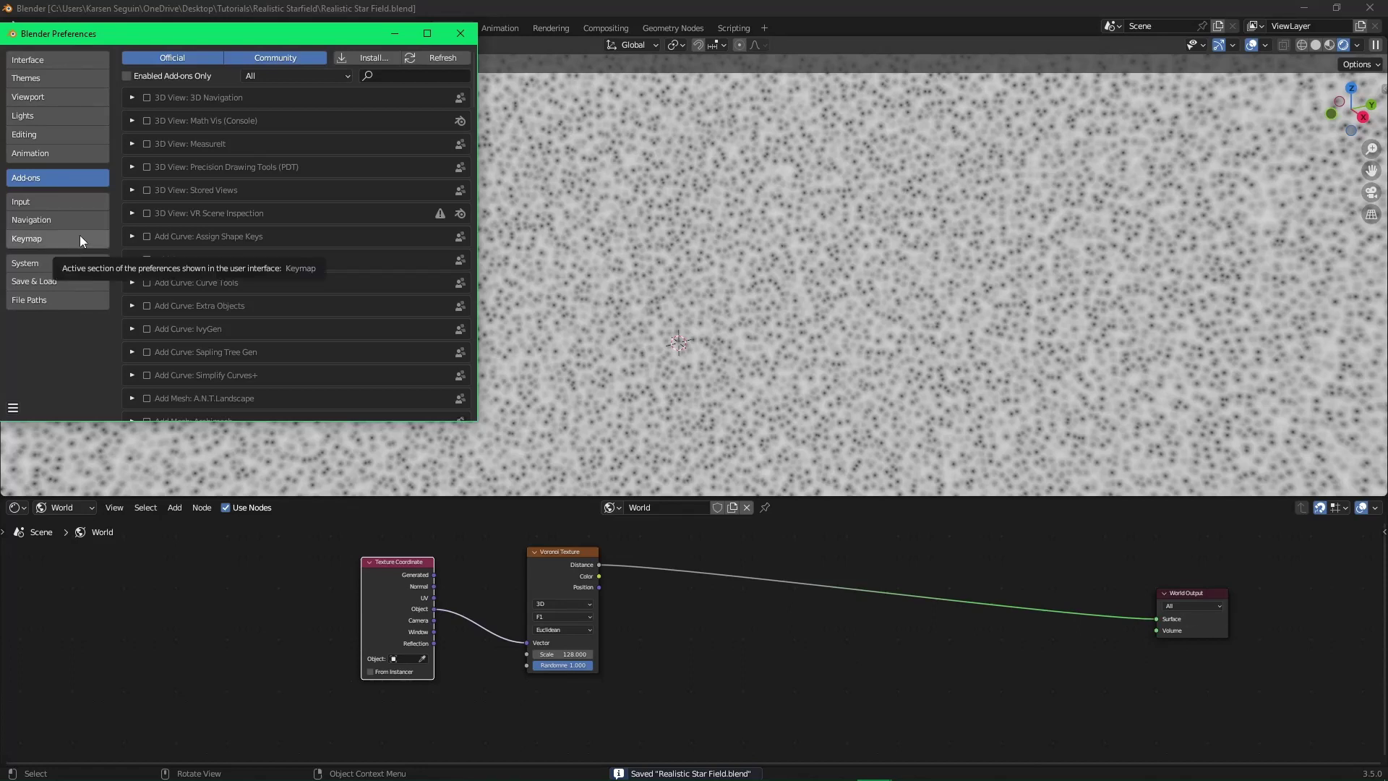
left_click(384, 73)
type("ndoe==")
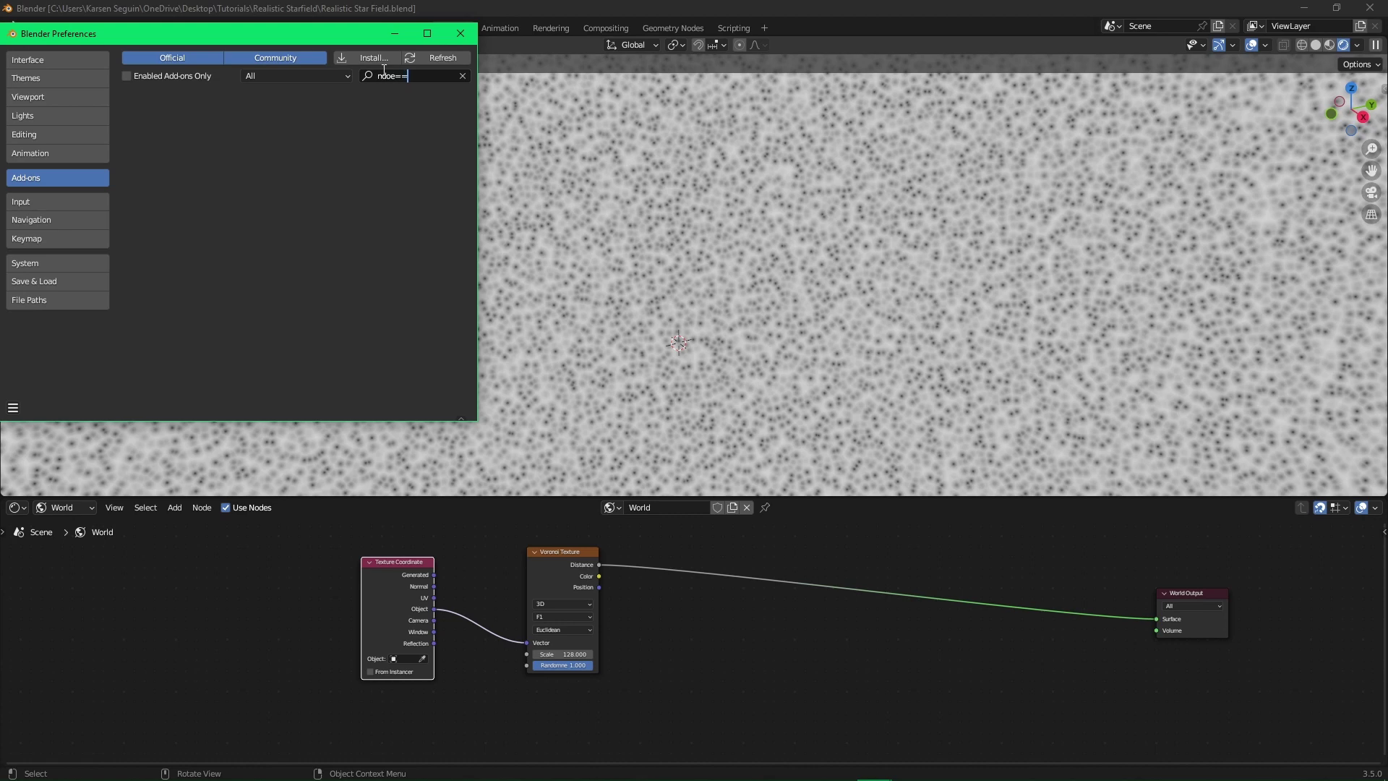
key("BackSpace")
key("BackSpace")
key("BackSpace")
type("o")
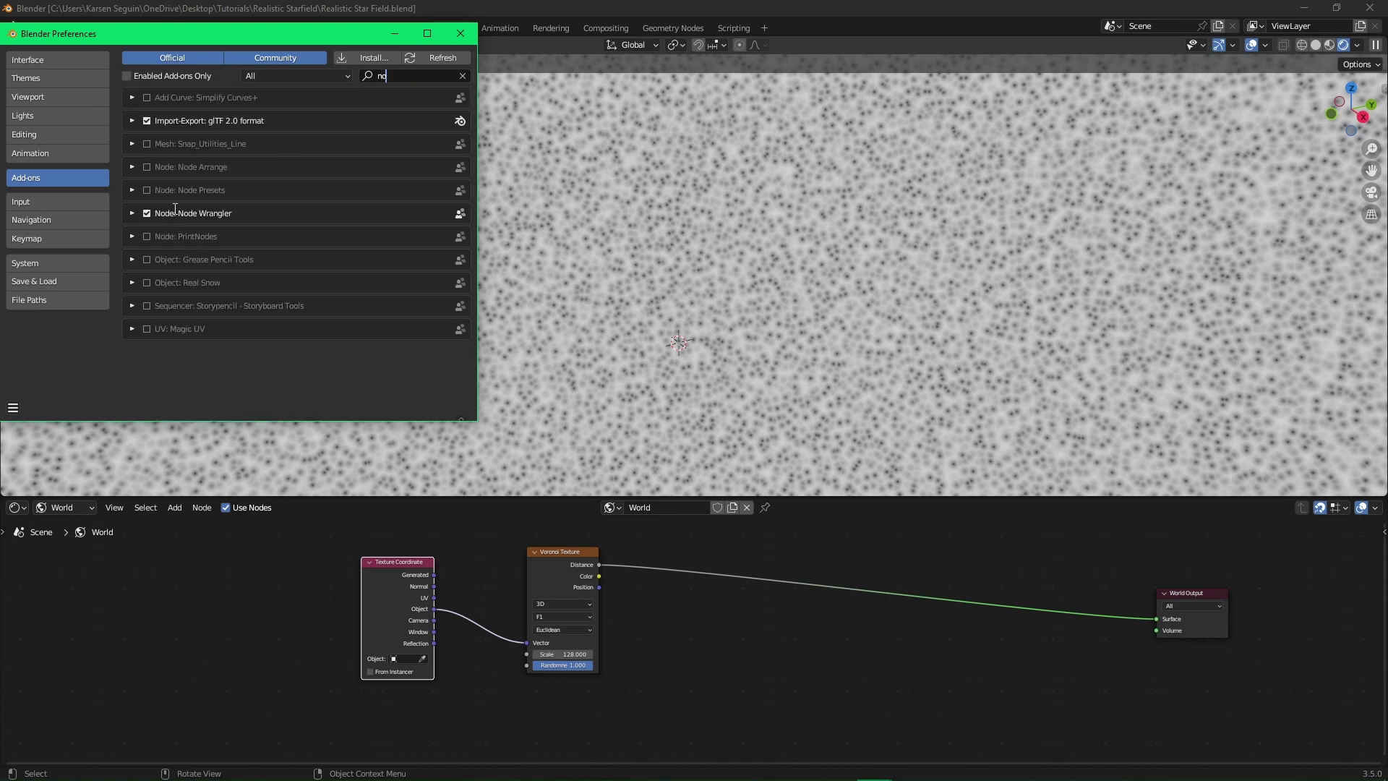
type("ed")
key("BackSpace")
key("BackSpace")
type("de")
left_click(195, 147)
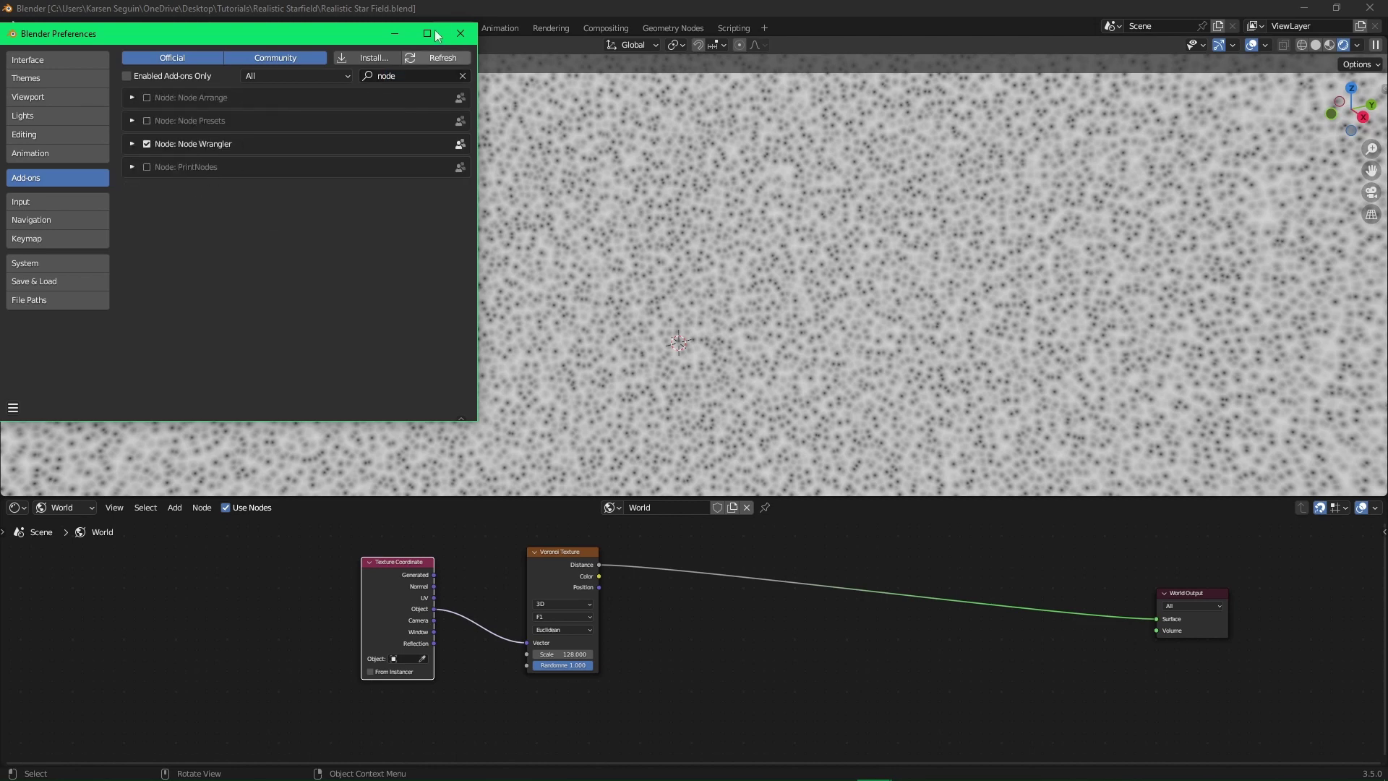
left_click(463, 34)
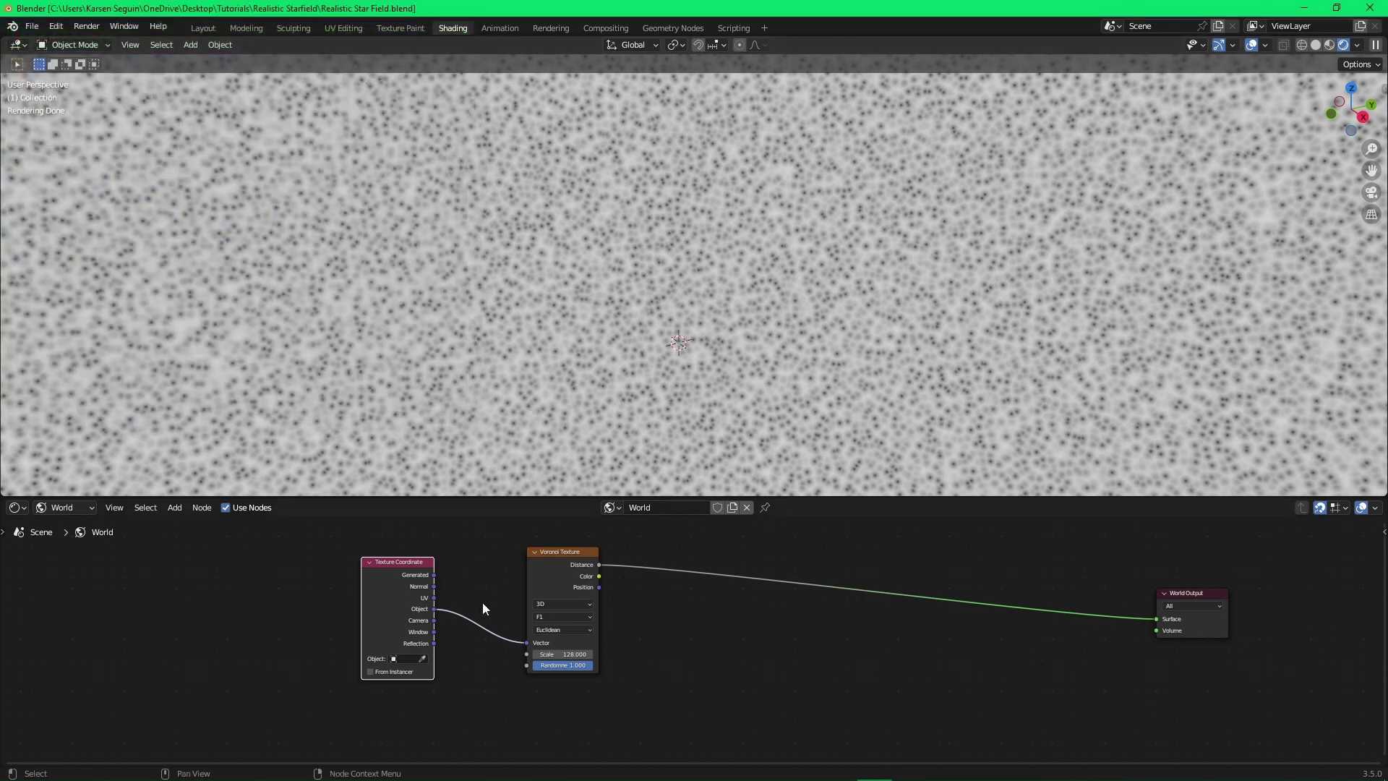
Save the file and align the Texture Coordinate node directly beside the Voronoi Texture node.
key("ctrl+s")
left_click_drag(392, 581, 477, 568)
left_click_drag(575, 554, 574, 552)
left_click(666, 632)
Add a Math node below the Distance link and set its operation to Power.
middle_click_drag(666, 632, 535, 666)
scroll(535, 665, "up", 4)
key("shift+a")
left_click(612, 572)
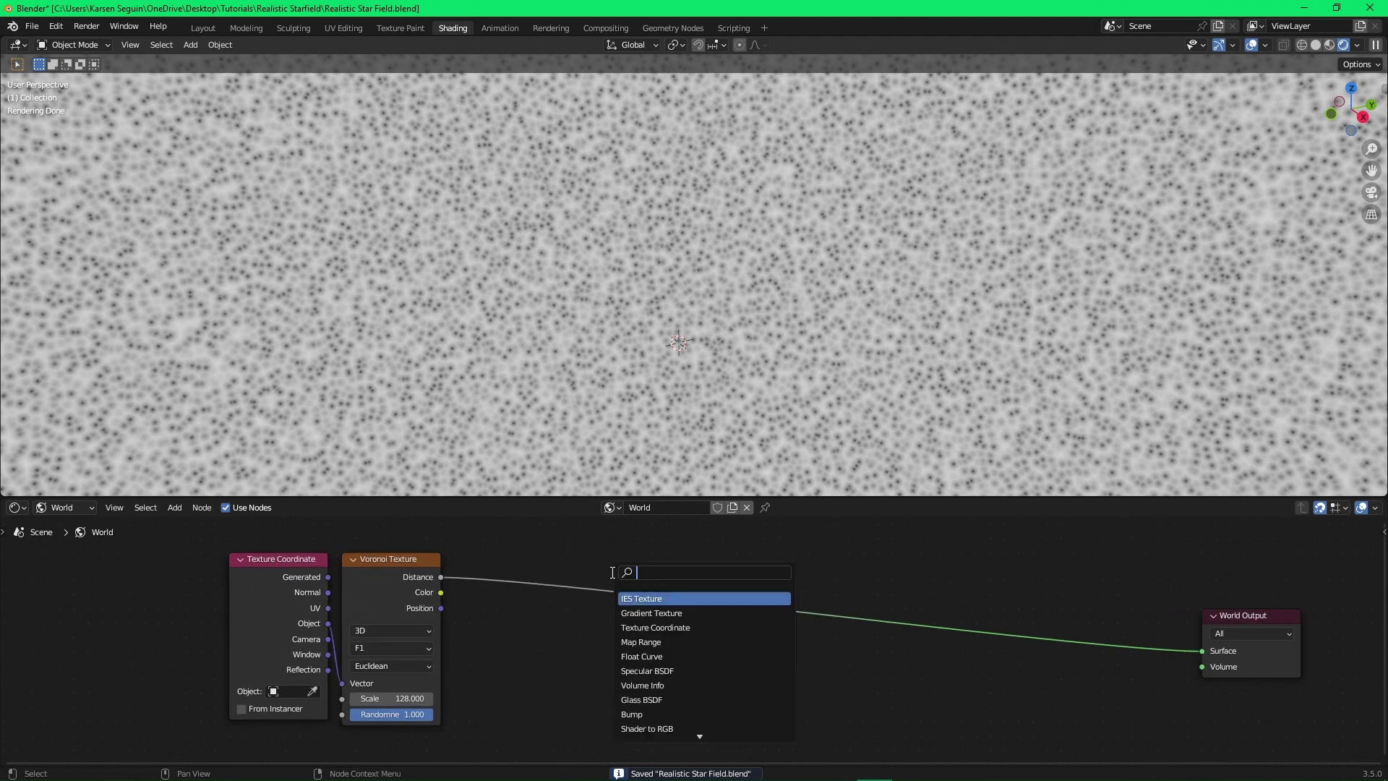
type("math")
key("Return")
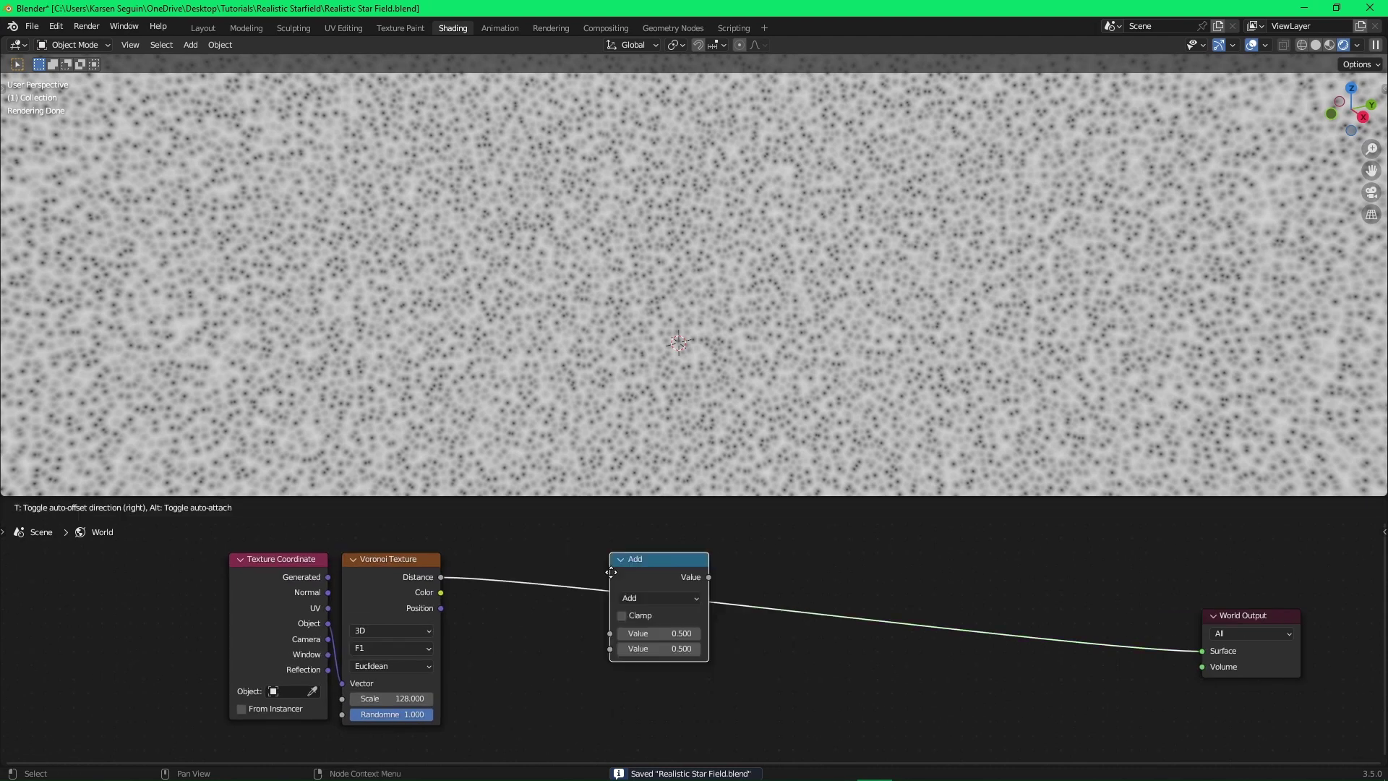
left_click(540, 704)
left_click(583, 722)
left_click(584, 723)
left_click(576, 723)
key("p")
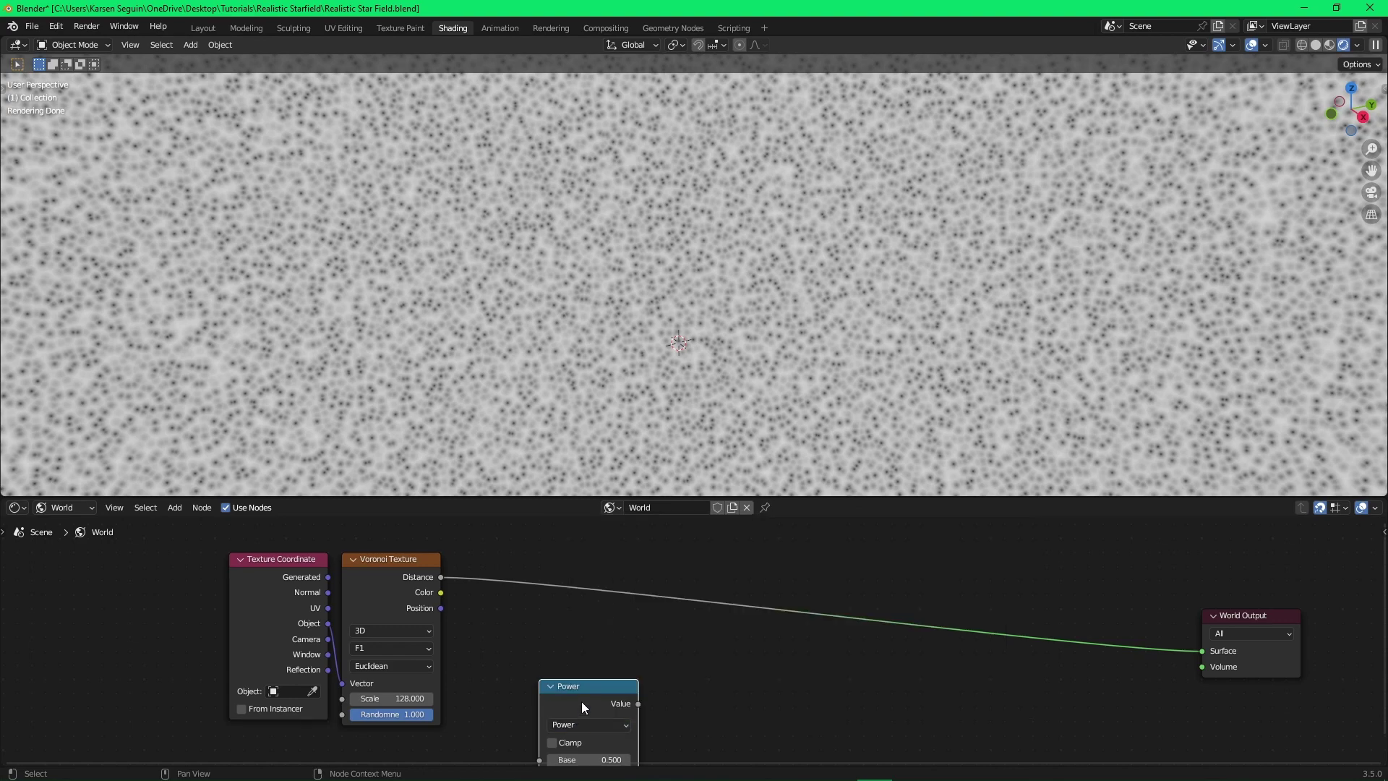
Insert the Power node into the link after the Voronoi Texture, set its Exponent to 15 and save the file.
left_click_drag(581, 701, 496, 571)
left_click(519, 648)
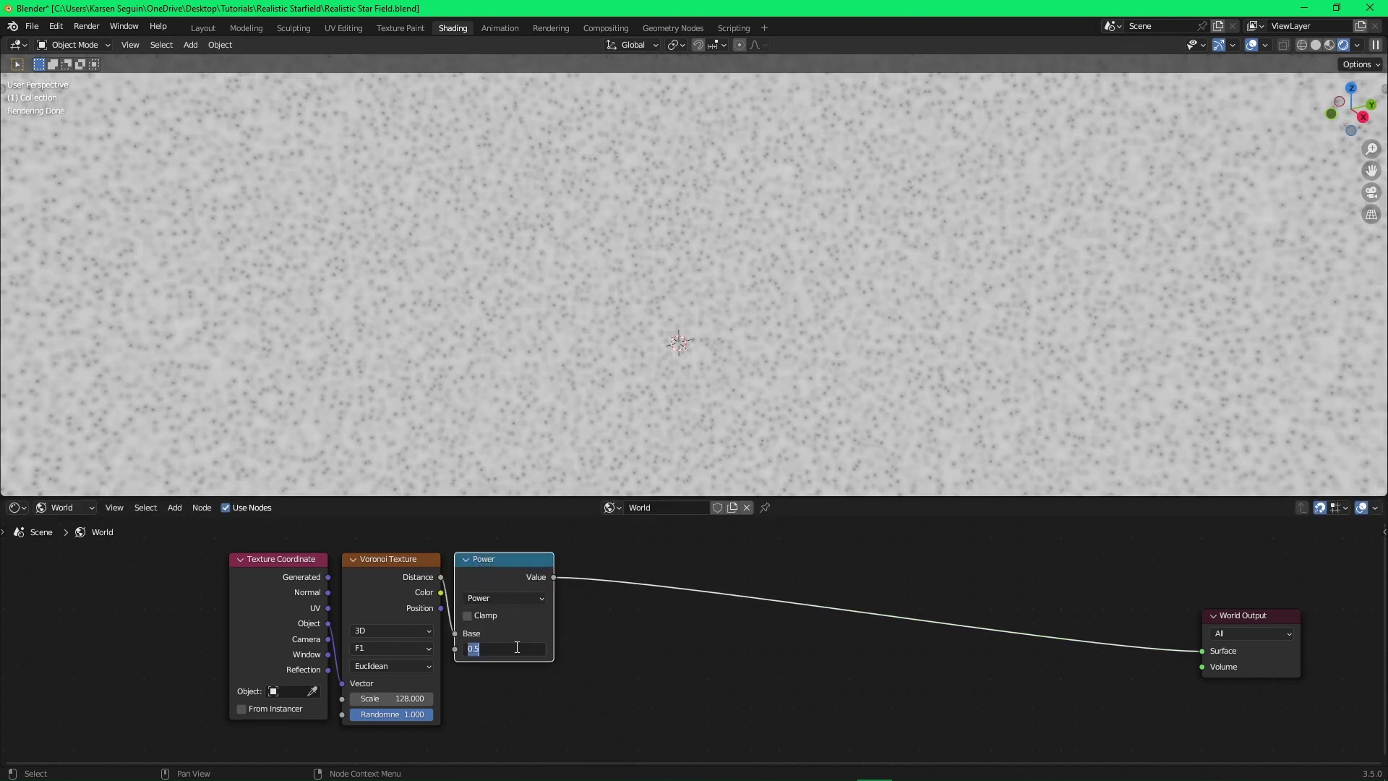
type("15")
key("Return")
key("ctrl+s")
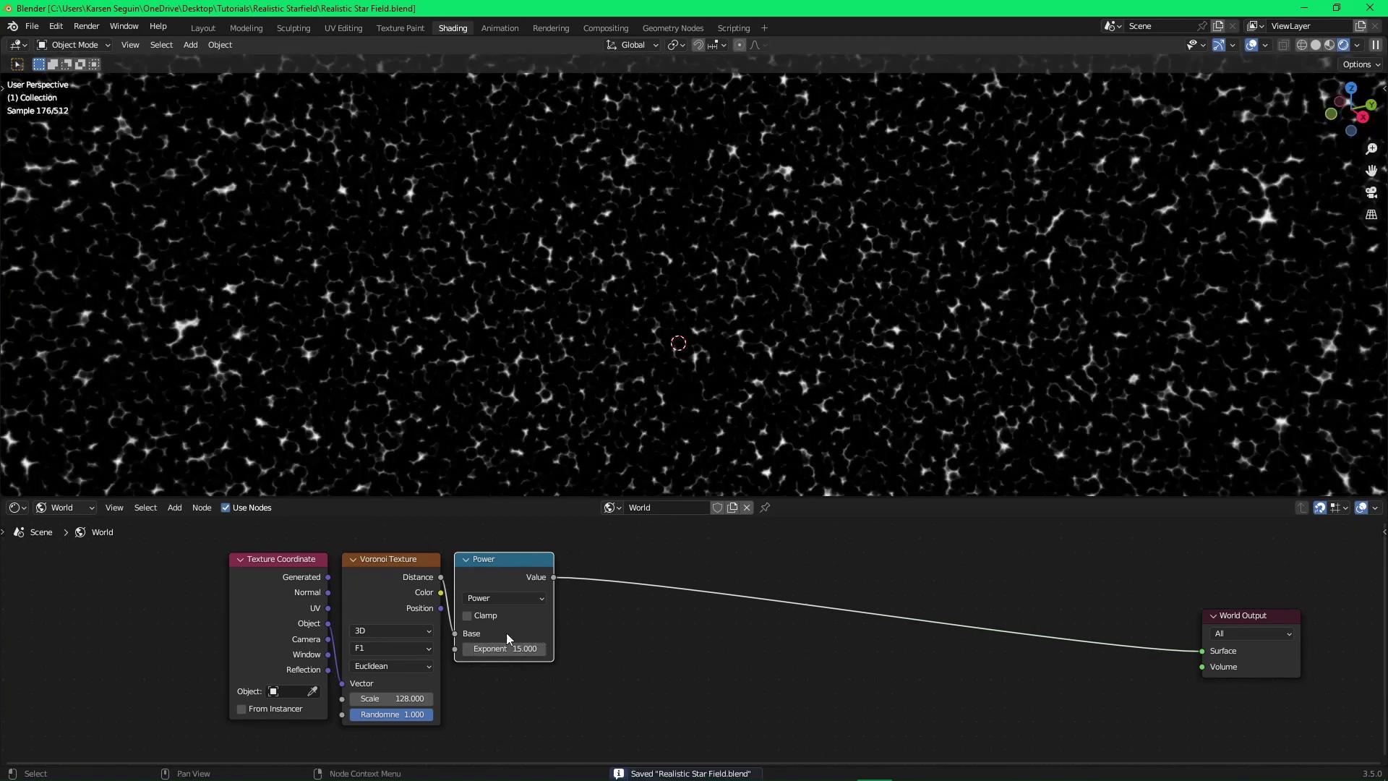
Insert an Invert node between the Voronoi Texture and Power nodes, close the gaps between them and save the file.
left_click_drag(497, 575, 709, 577)
left_click(574, 571)
key("shift+a")
left_click(513, 561)
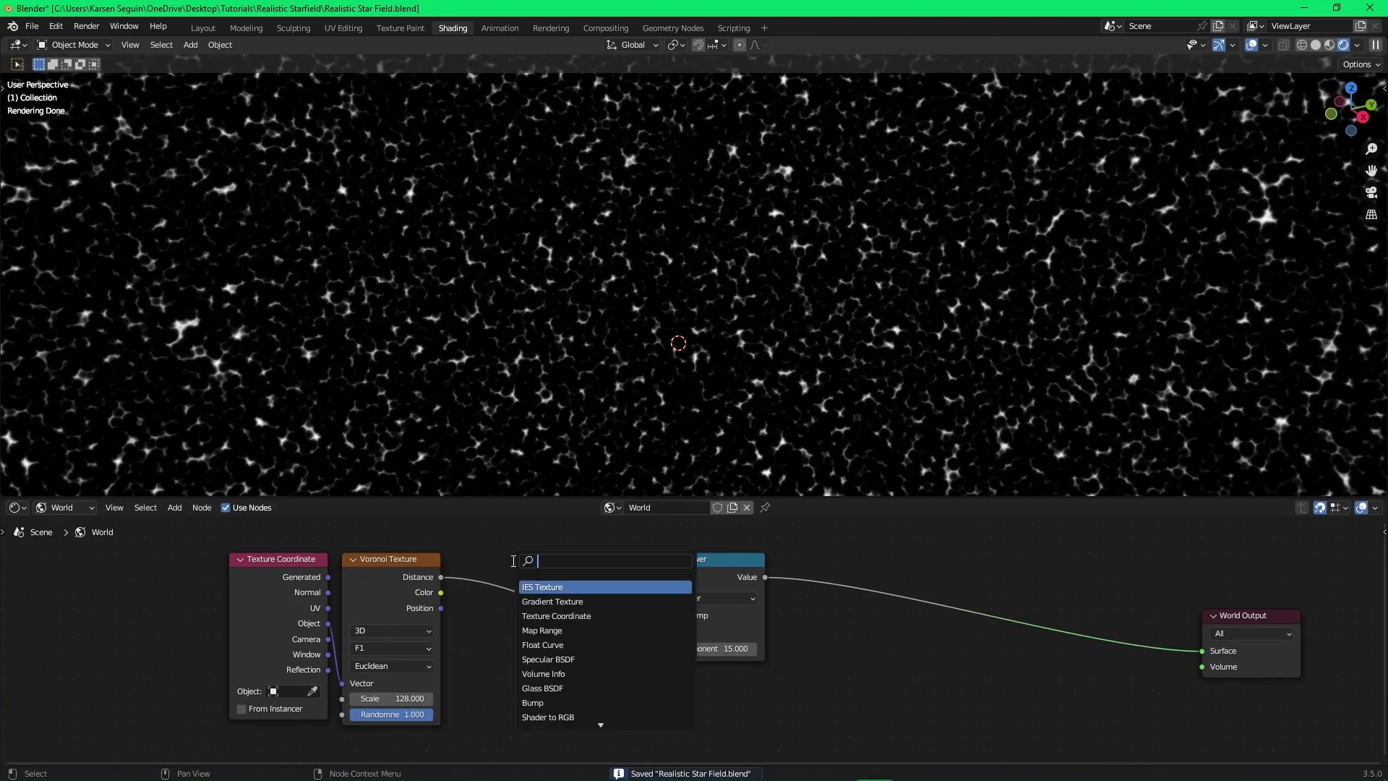
type("invert")
key("Return")
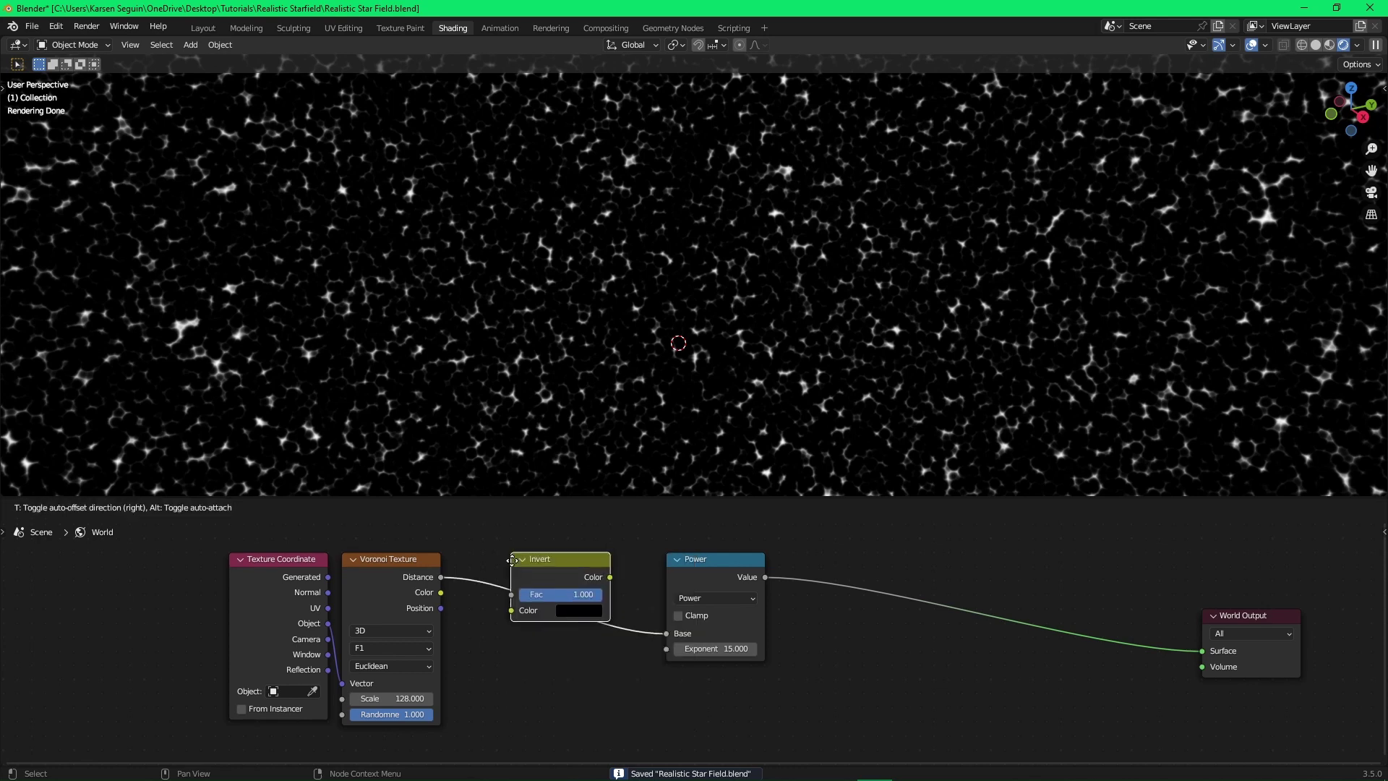
left_click(503, 594)
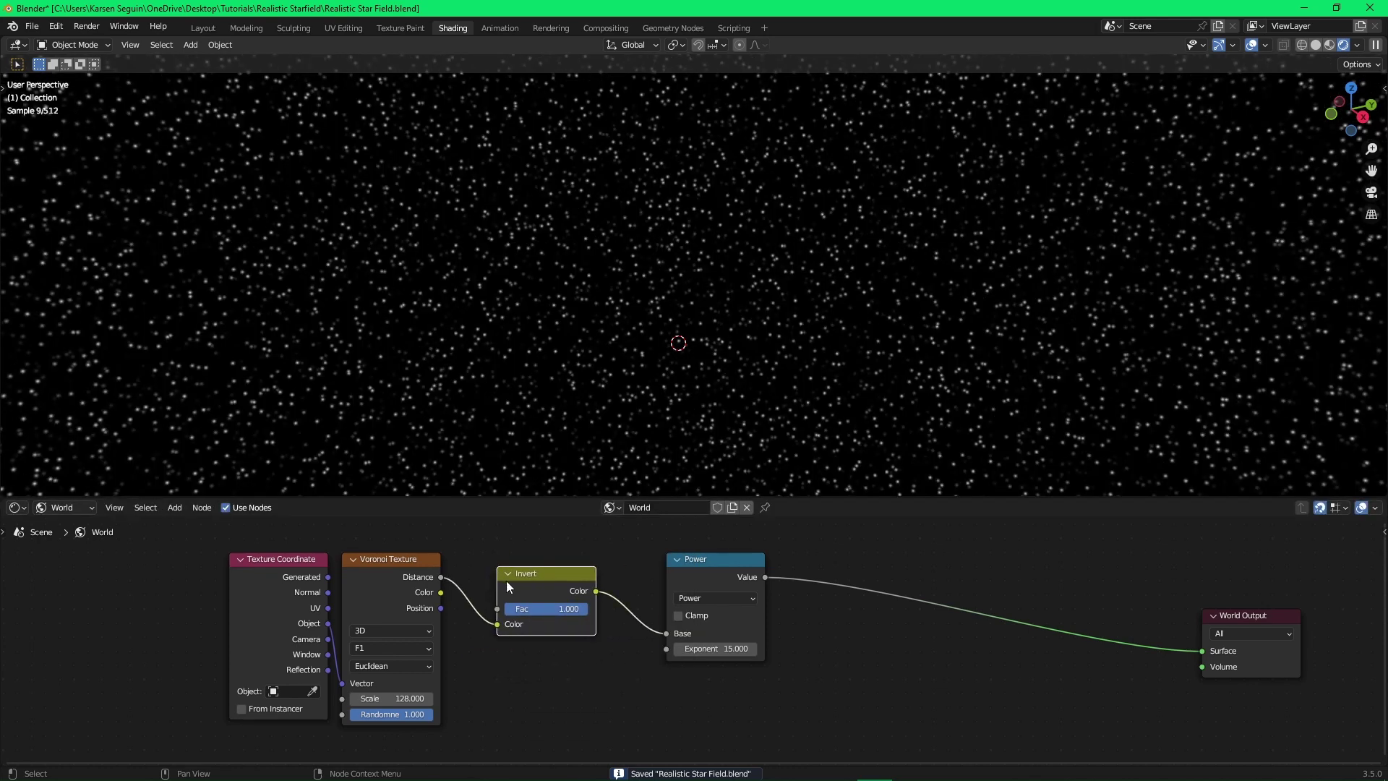
left_click_drag(544, 582, 503, 569)
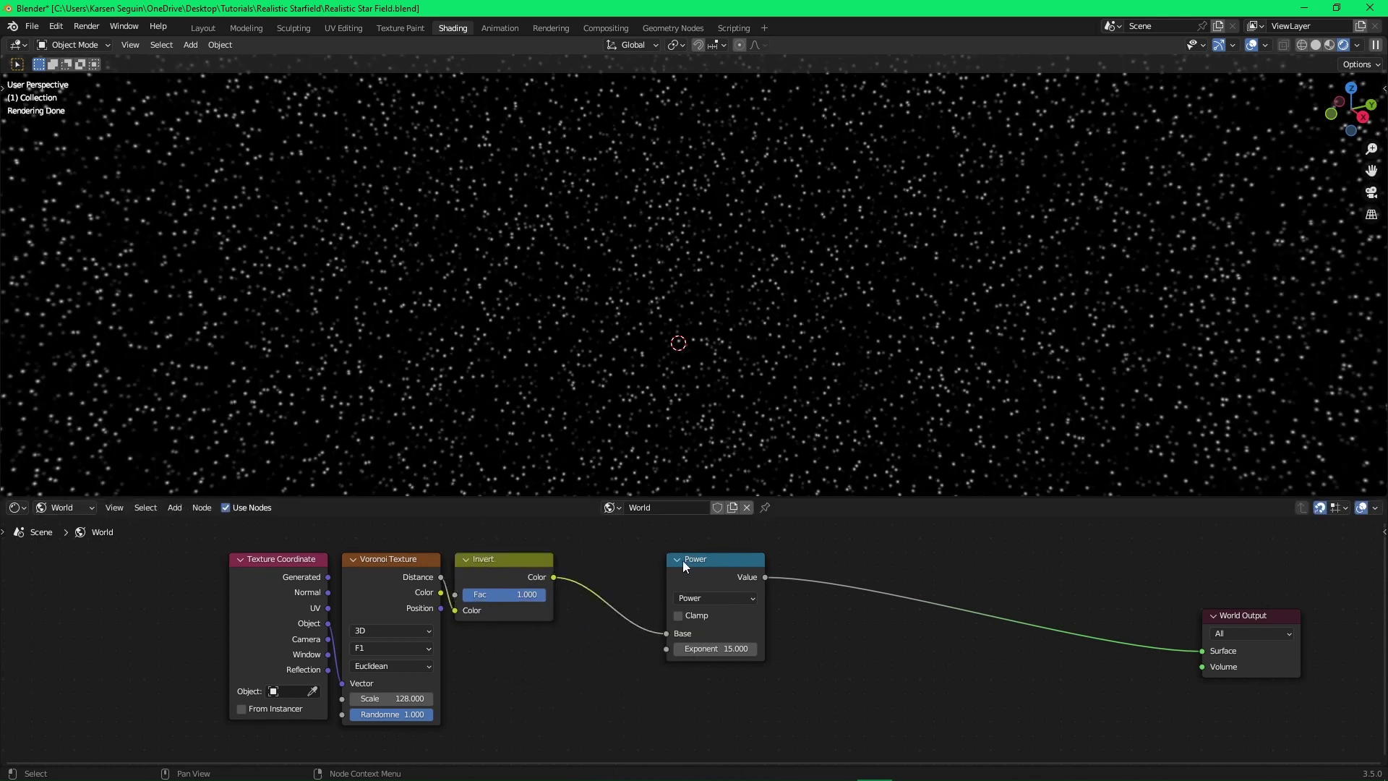
left_click_drag(696, 562, 604, 558)
left_click(730, 552)
key("ctrl+s")
Duplicate the Power node into the link after it, set the copy to Multiply and place it beside the original.
left_click(619, 561)
key("shift+d")
left_click(774, 561)
left_click(802, 598)
left_click(751, 450)
left_click_drag(764, 560, 708, 561)
Check the star color and temperature table in the web browser and return to Blender.
key("alt+Tab")
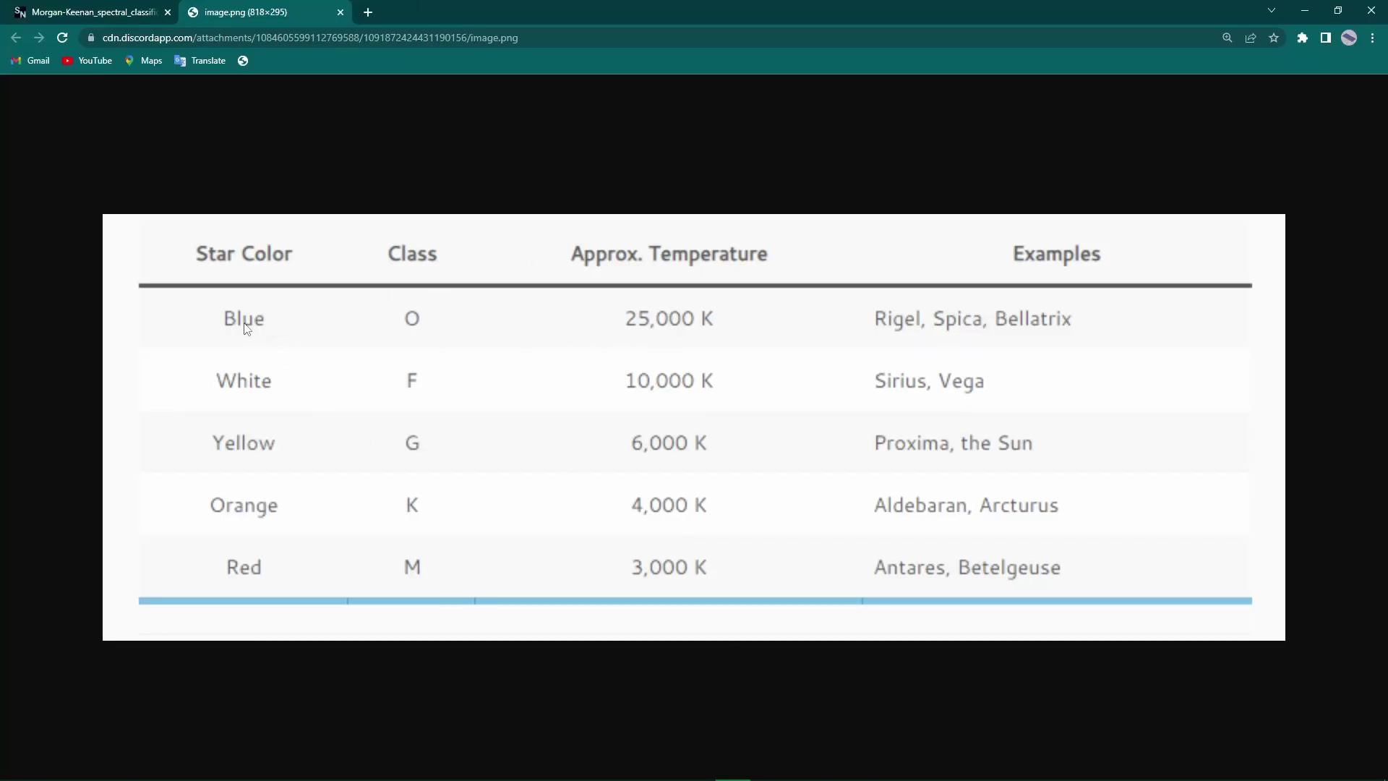
key("alt+Tab")
Set the Multiply node's value to 1024 and save the file.
left_click(744, 650)
type("1024")
key("Return")
key("ctrl+s")
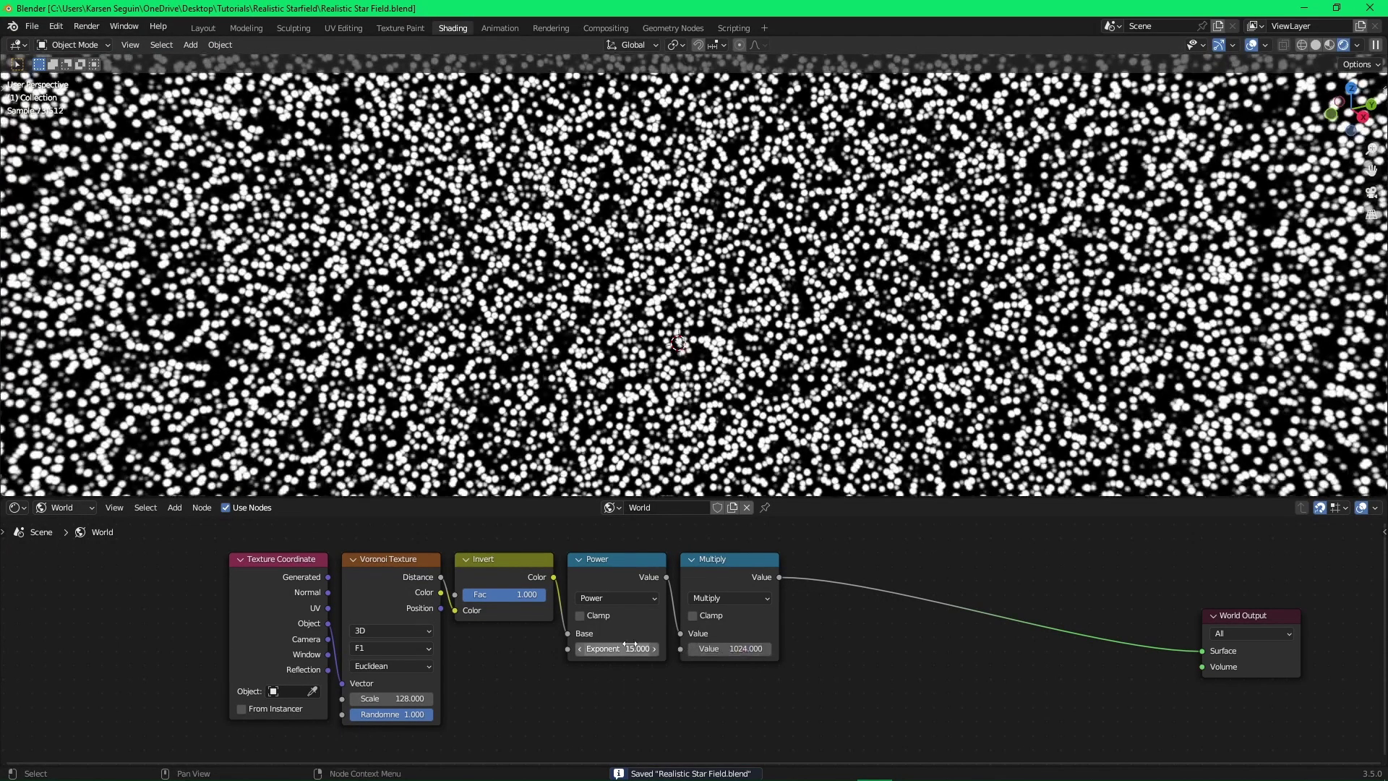
Set the Power node's Exponent to 25 and save the file.
left_click(635, 649)
type("25")
key("Return")
key("ctrl+s")
left_click(629, 649)
key("Return")
Set the Voronoi Texture's Scale to 64 and save the file.
left_click(410, 697)
type("64")
key("Return")
key("ctrl+s")
Set the Power node's Exponent to 50 and save the file.
left_click(611, 649)
type("50")
key("Return")
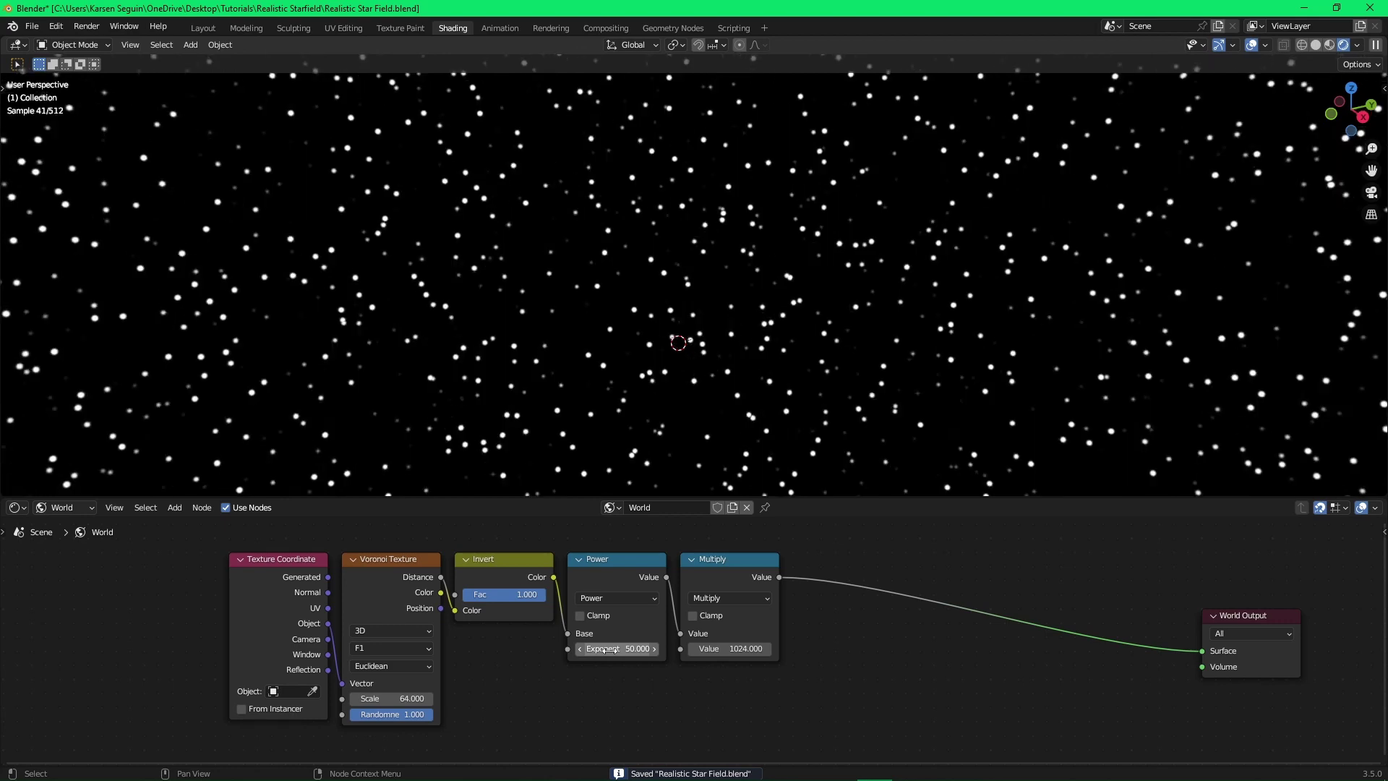
key("ctrl+s")
middle_click_drag(618, 403, 589, 397)
Raise the Power node's Exponent to 75, save the file and inspect the stars from another angle.
left_click(603, 649)
type("75")
key("Return")
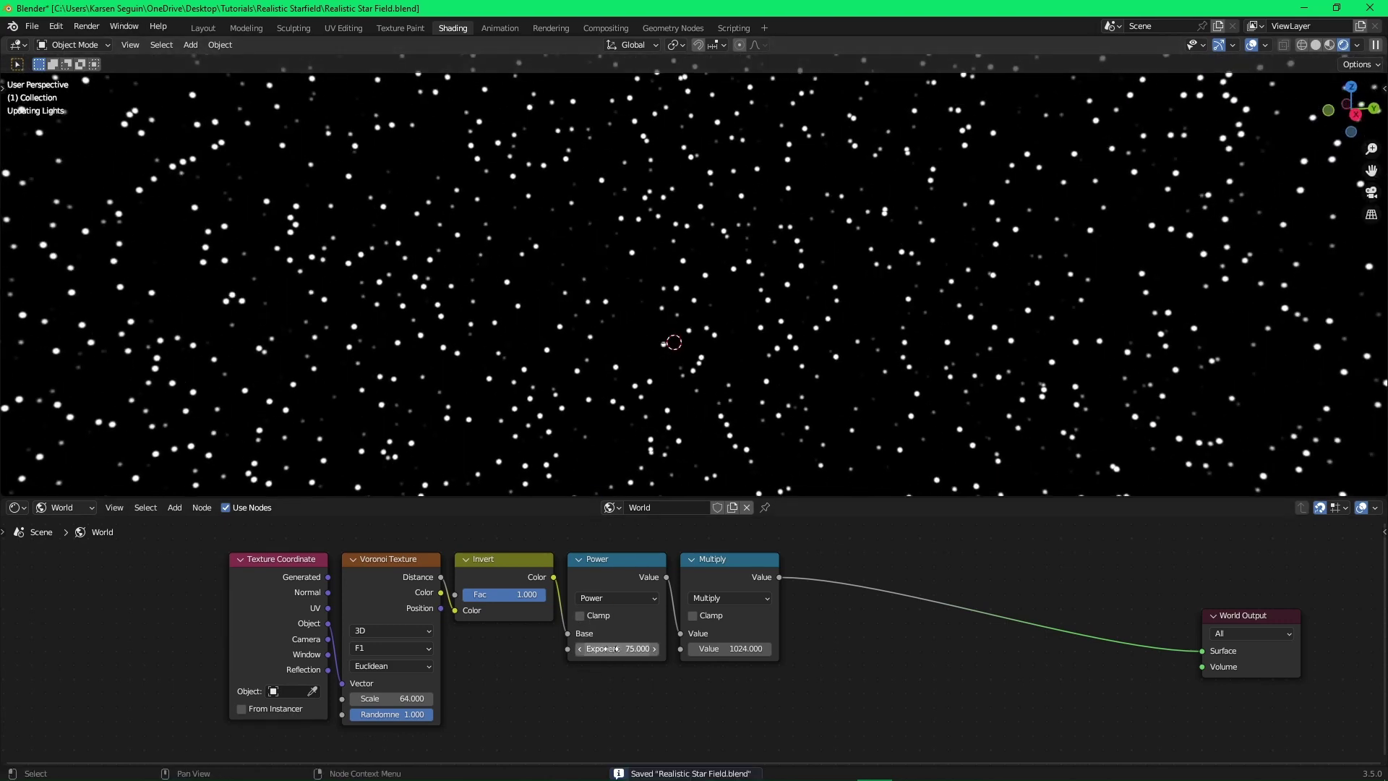
key("ctrl+s")
middle_click_drag(708, 318, 796, 279)
Raise the Power node's Exponent to 100 and save the file.
left_click(635, 648)
type("100")
key("Return")
left_click_drag(635, 649, 635, 649)
key("ctrl+s")
middle_click_drag(747, 354, 614, 332)
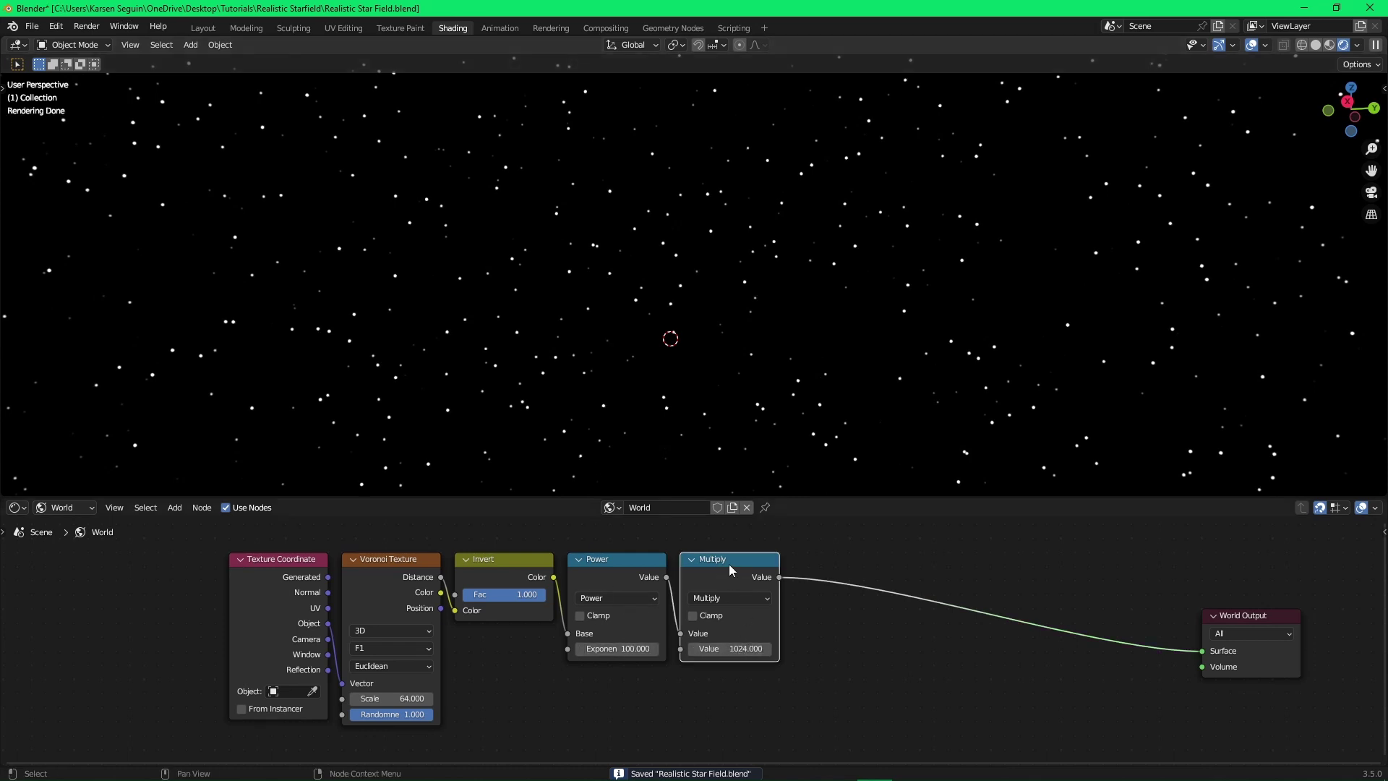
Try the Clamp option on the Multiply node.
left_click(692, 615)
left_click(692, 615)
key("ctrl+s")
Insert an Emission node between Multiply and World Output, feed the Multiply value into its Strength and place World Output beside it.
middle_click_drag(783, 623, 700, 644)
key("shift+a")
left_click(785, 567)
type("emi")
key("Return")
left_click(740, 587)
left_click_drag(749, 616, 750, 631)
left_click_drag(776, 585, 749, 595)
left_click(818, 575)
key("ctrl+s")
left_click_drag(1156, 641, 874, 585)
left_click(823, 577)
Add a Blackbody node above the Multiply node, connect its Color output to the Emission Color and save the file.
middle_click_drag(734, 597, 830, 667)
key("shift+a")
left_click(750, 601)
type("black")
key("Return")
left_click(685, 604)
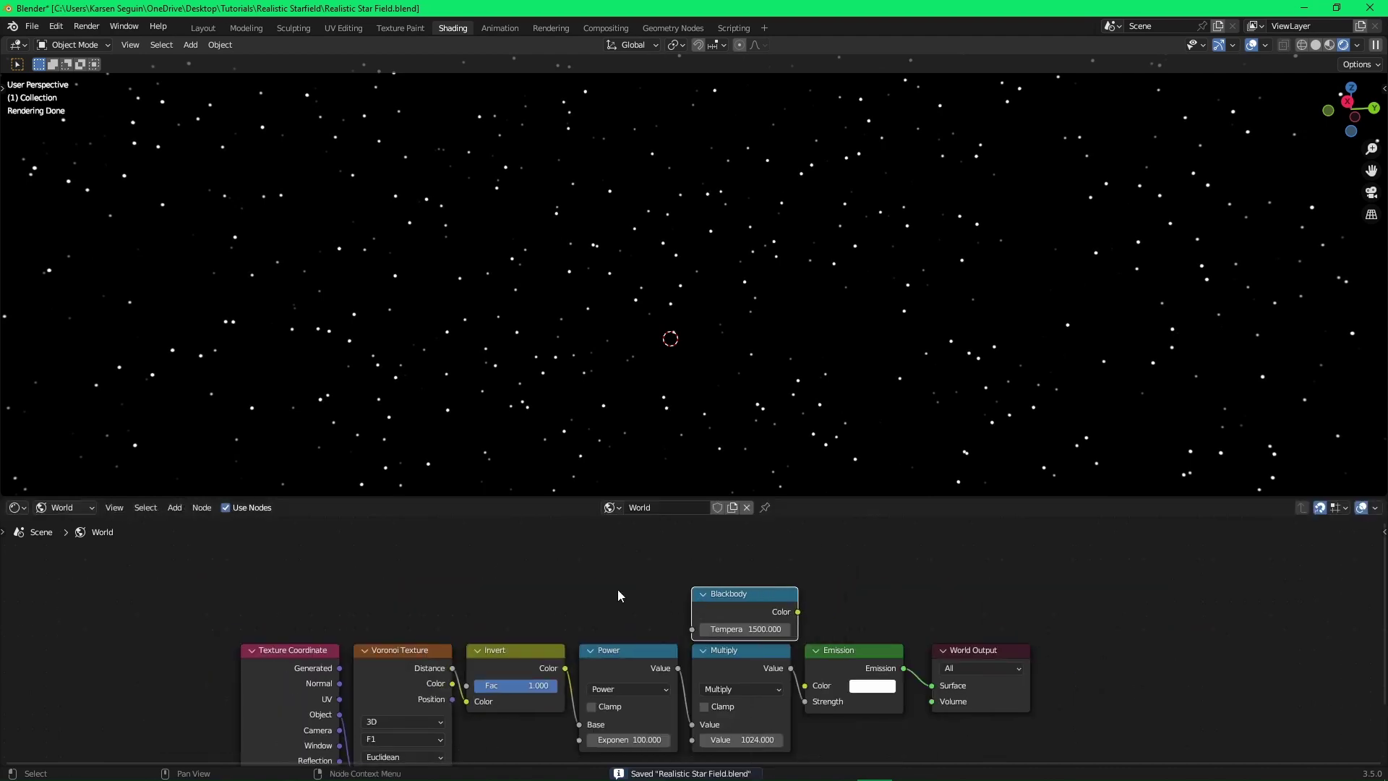
left_click_drag(797, 611, 808, 683)
key("ctrl+s")
Set the Blackbody node's Temperature to 17000.
middle_click_drag(858, 620, 709, 610)
scroll(709, 611, "up", 1)
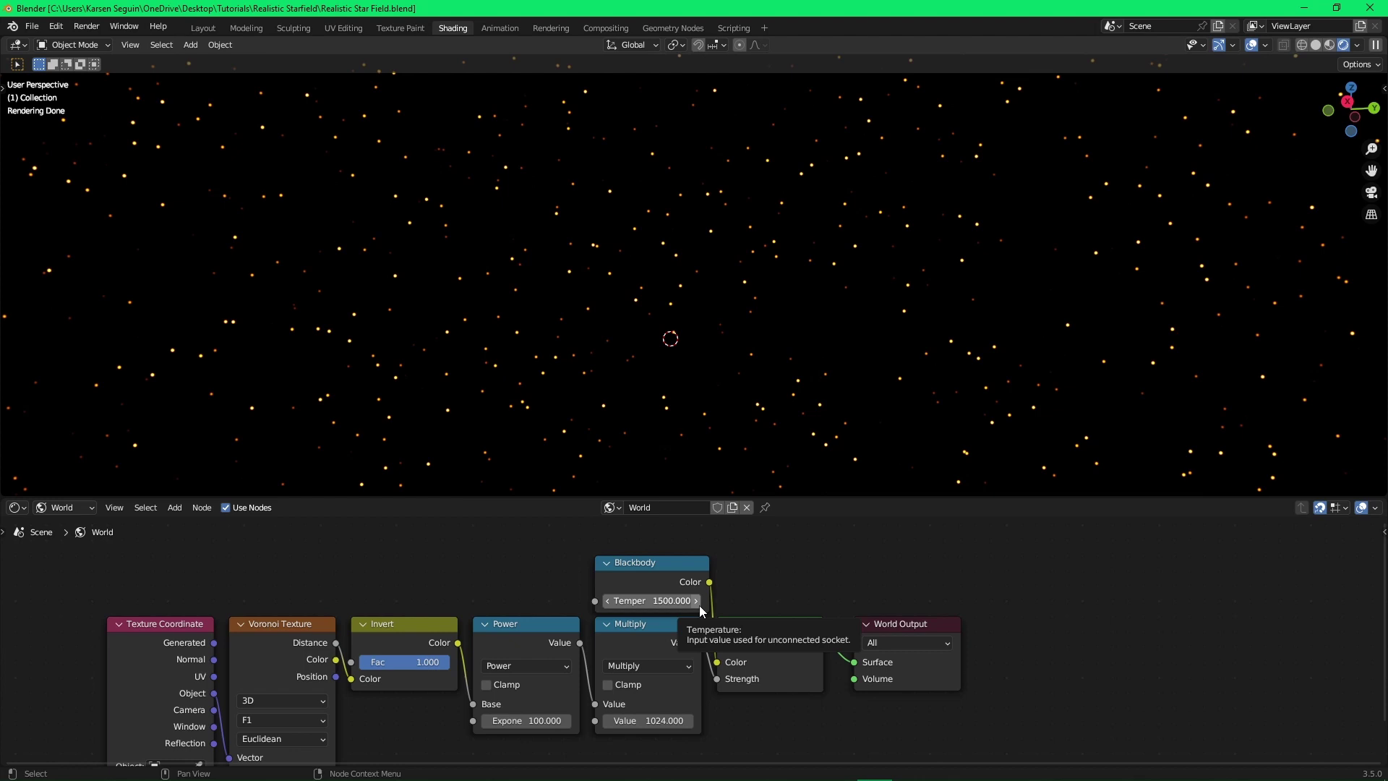
left_click(659, 600)
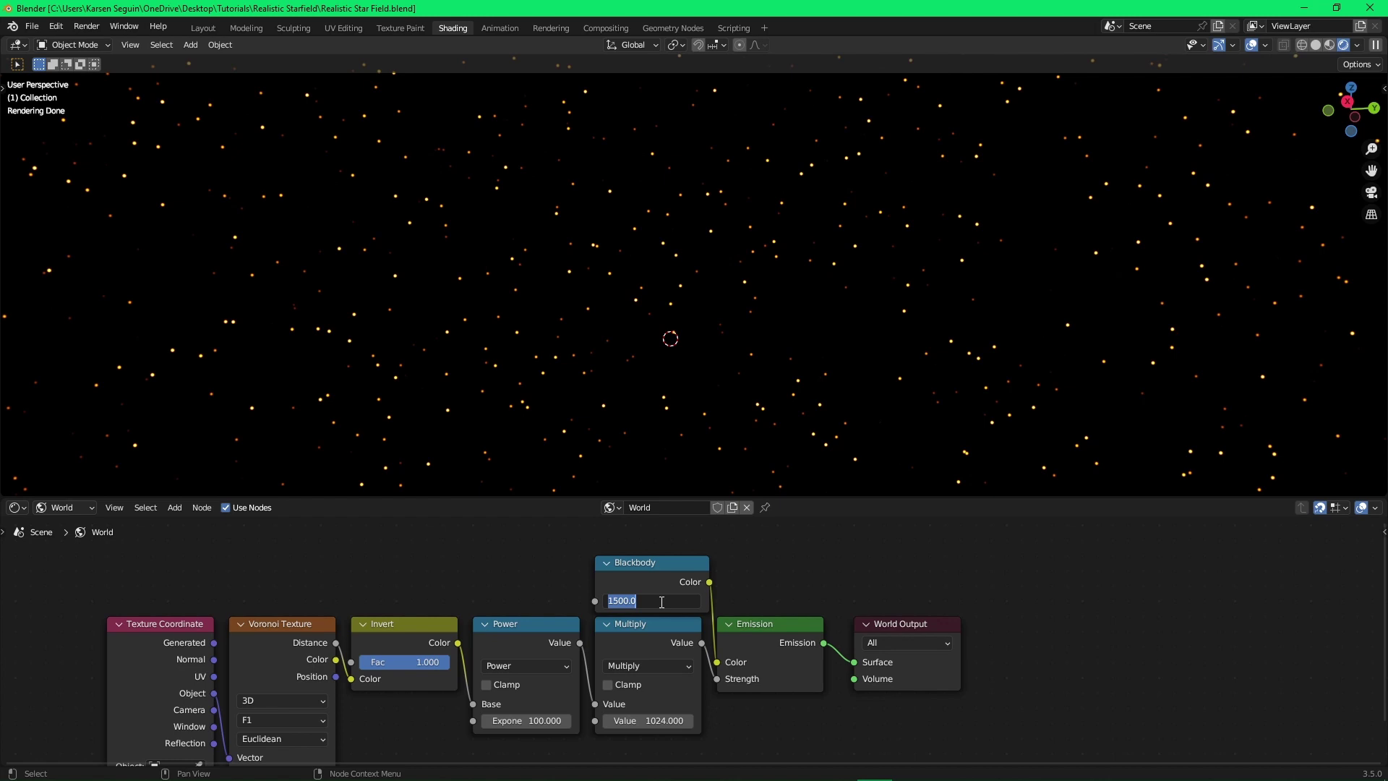
type("17000")
key("Return")
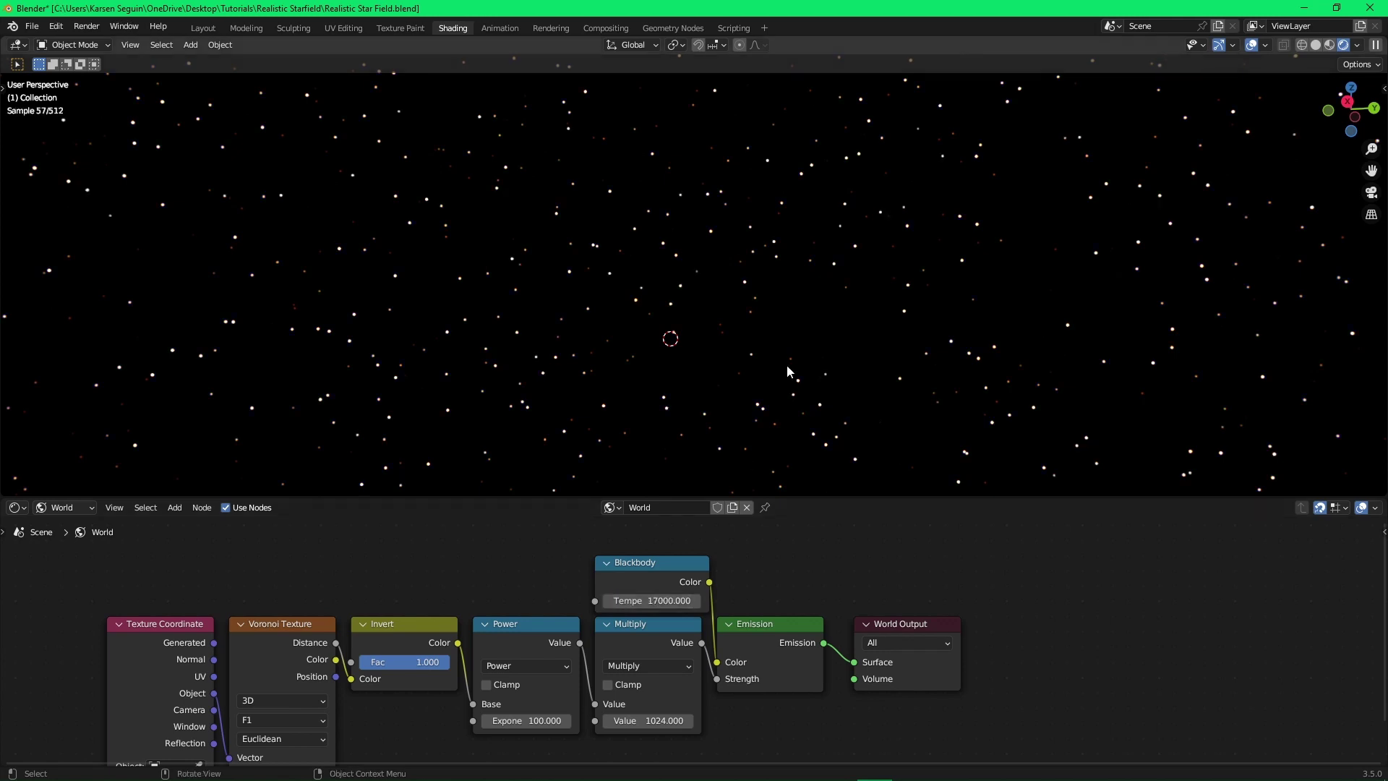
middle_click_drag(958, 444, 957, 448)
left_click_drag(710, 582, 718, 662)
left_click_drag(823, 643, 856, 663)
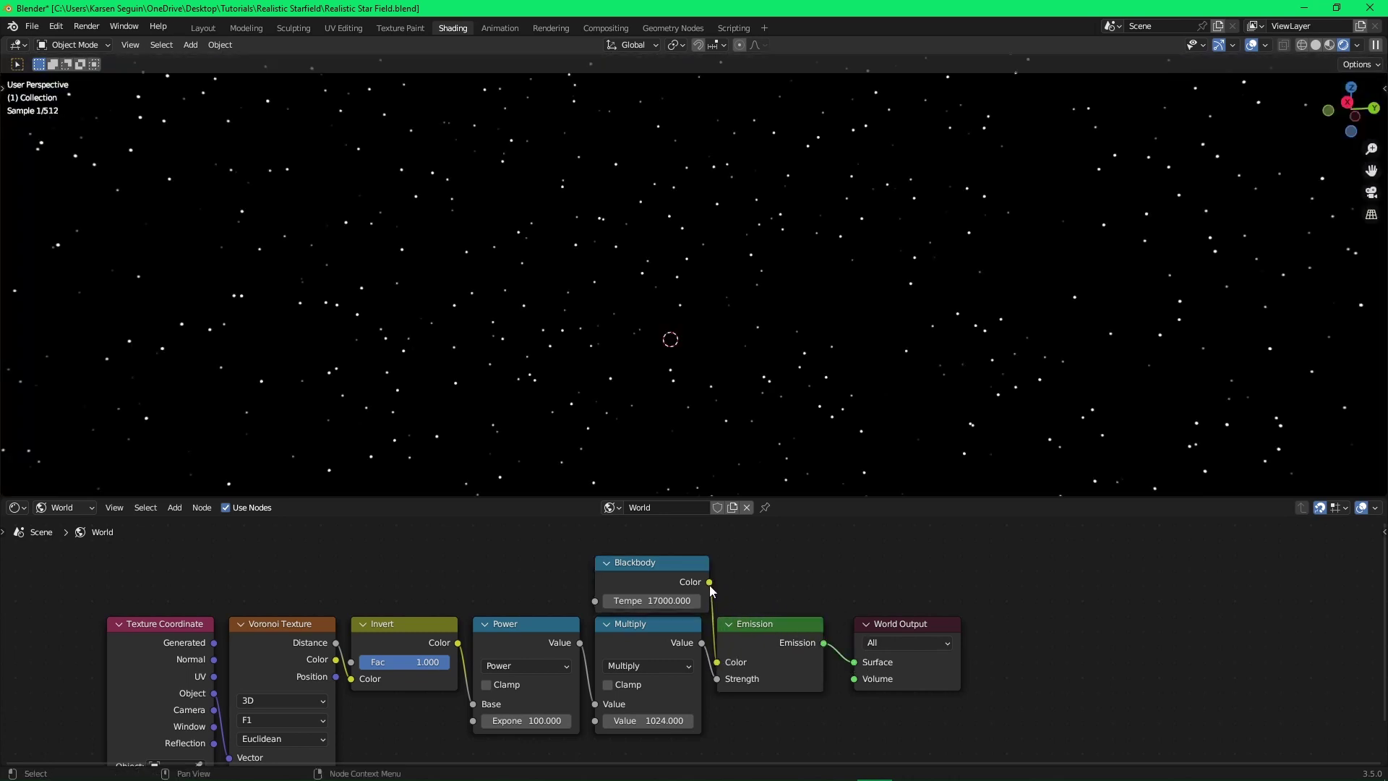
Check the star temperature chart in the browser, set the Blackbody node's Temperature to 25000 in Blender and save the file.
left_click(654, 580)
key("alt+Tab")
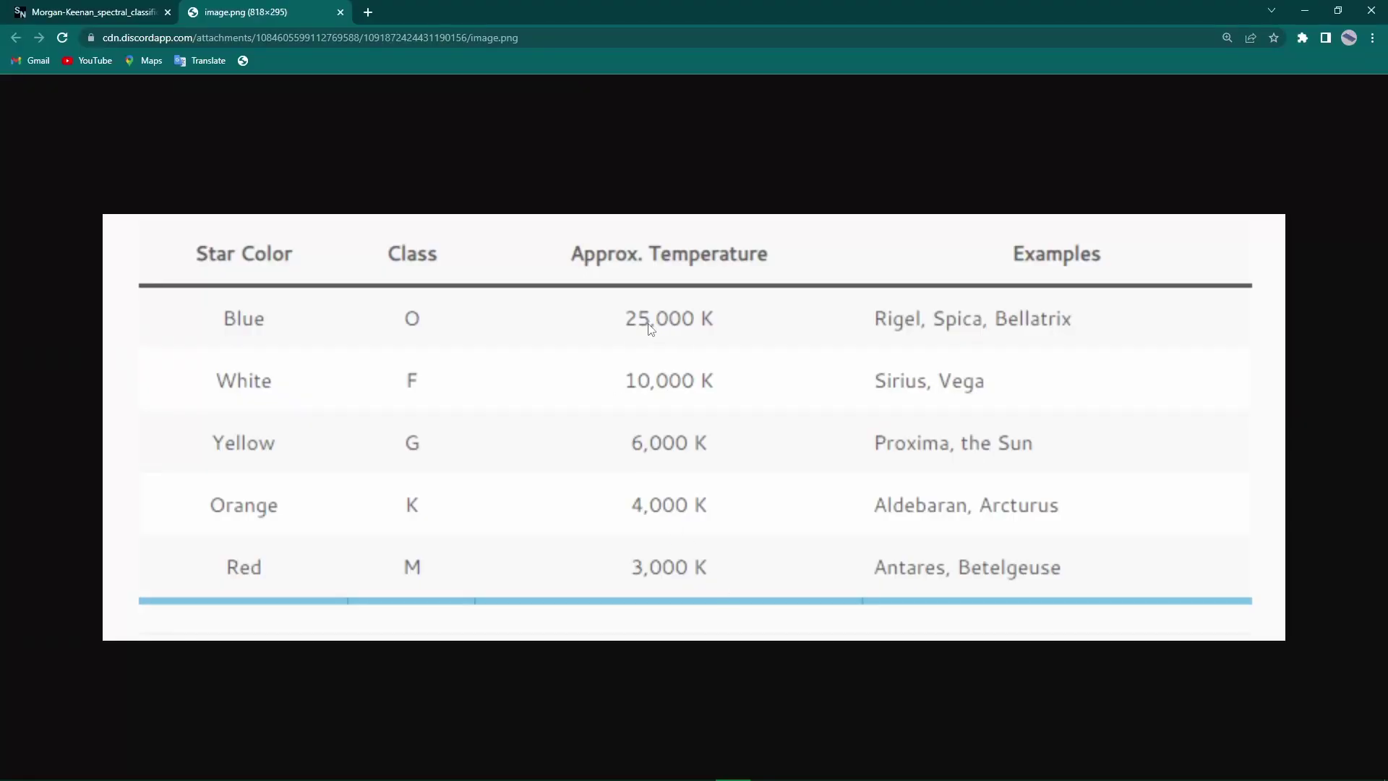
key("alt+Tab")
key("alt+Tab")
key("alt+Tab")
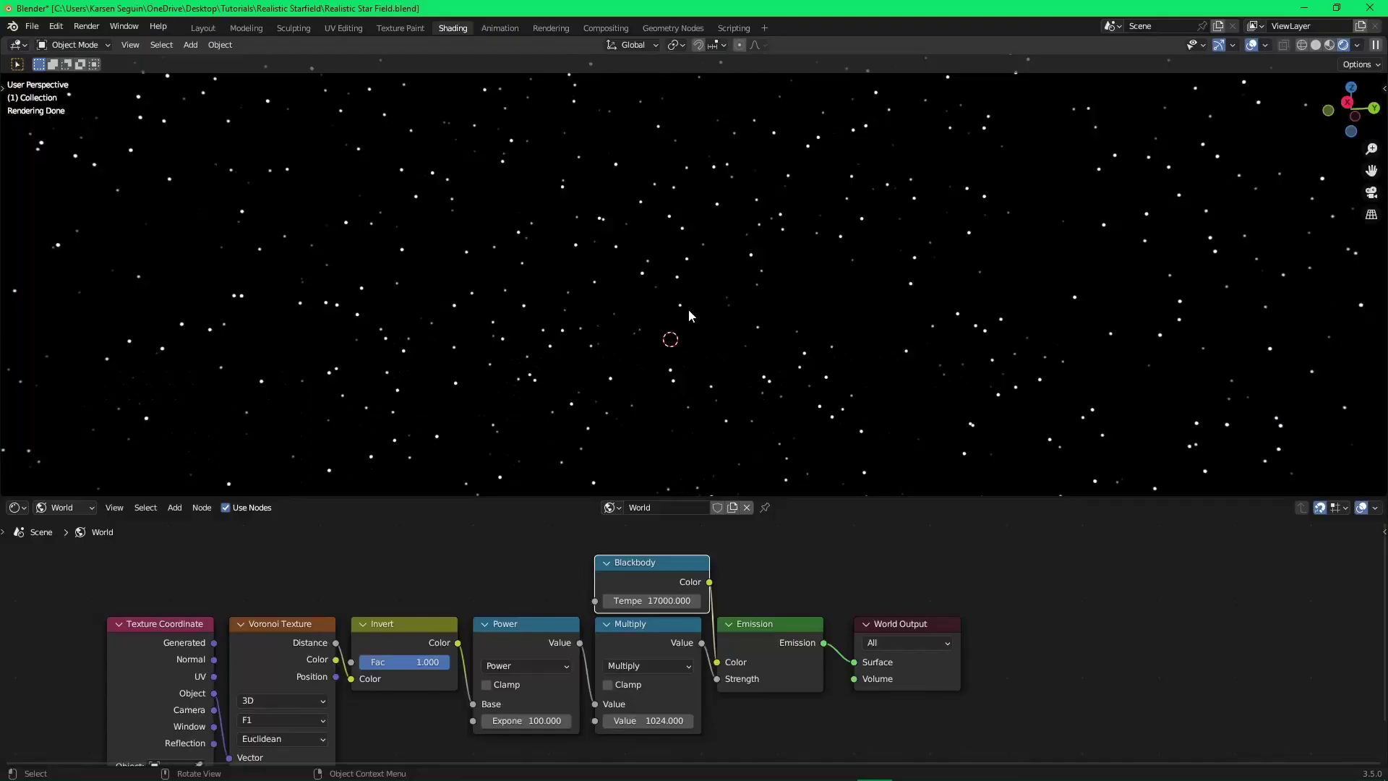
left_click(670, 601)
type("250")
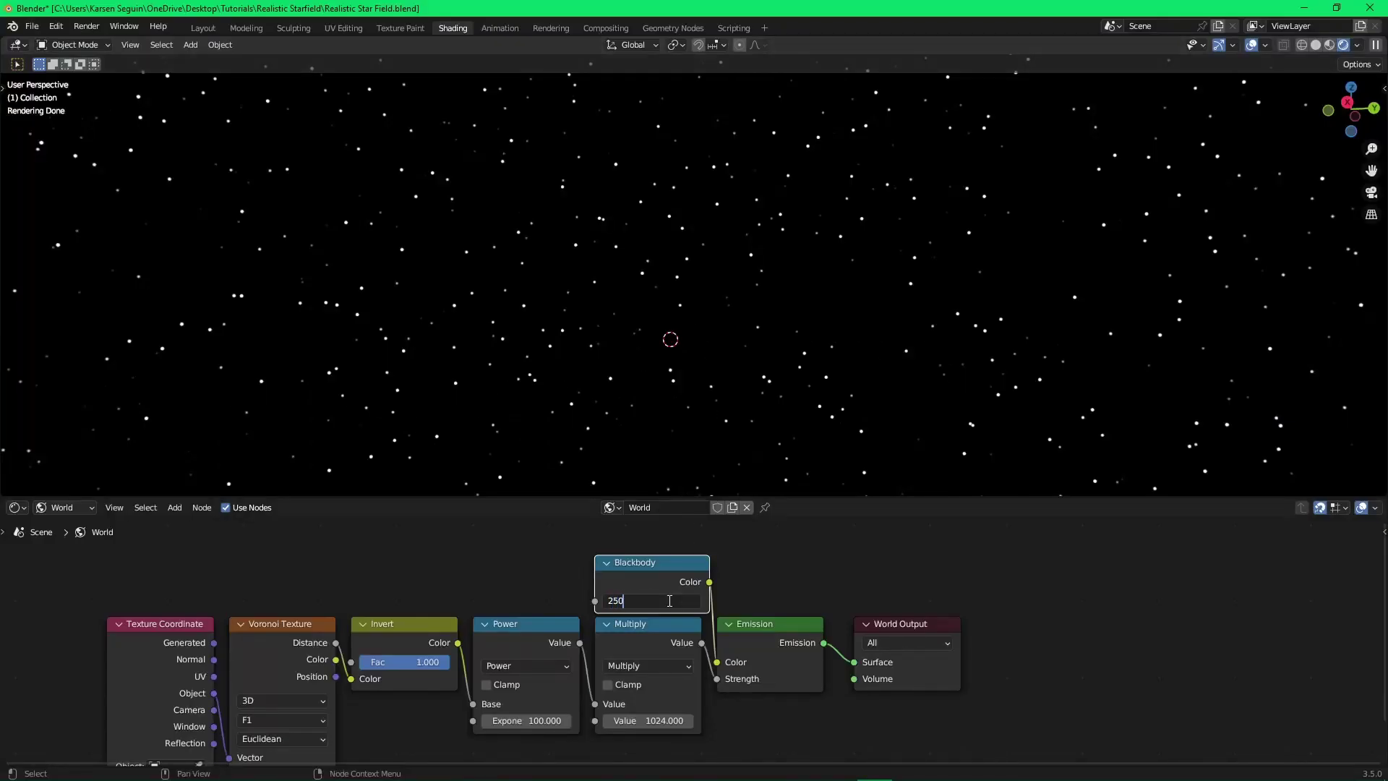
type("00")
key("Return")
left_click(798, 575)
key("ctrl+s")
left_click_drag(711, 582, 854, 662)
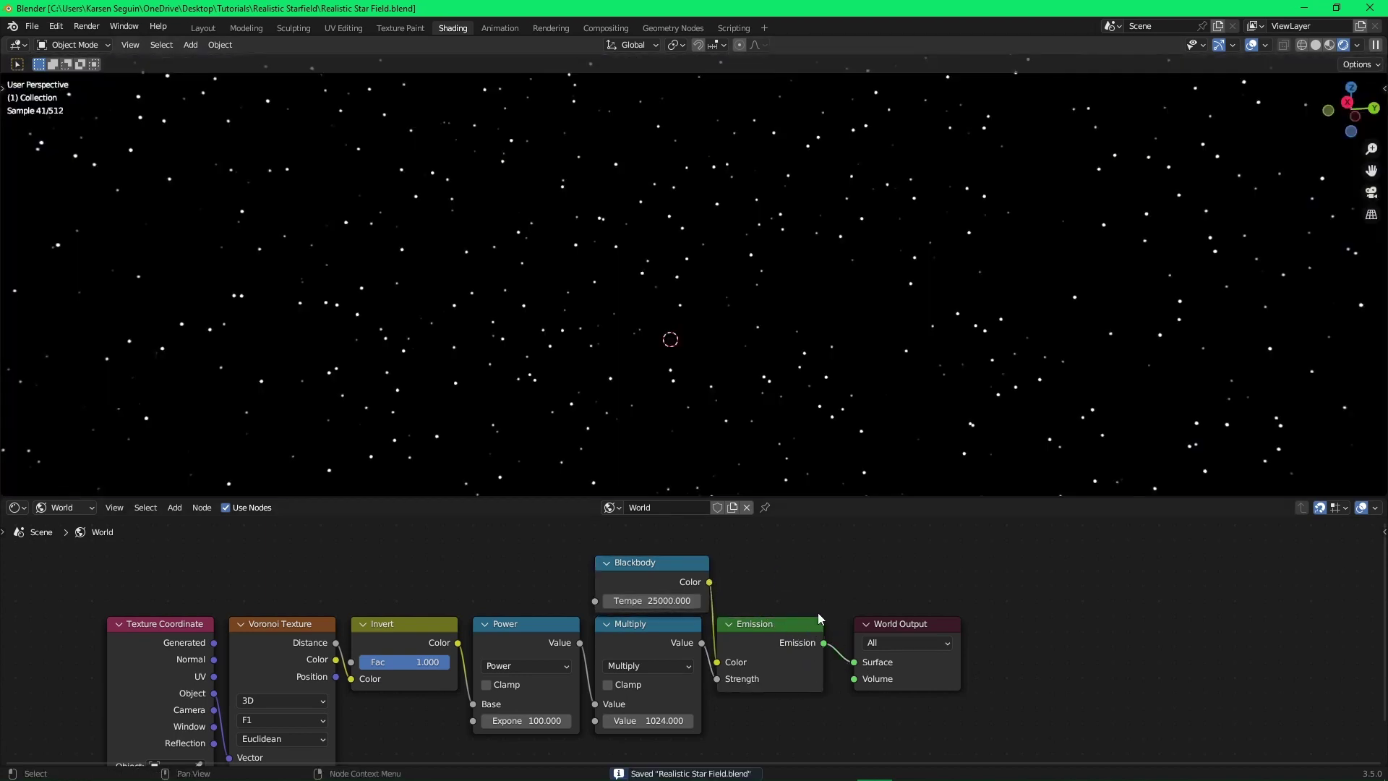
Enclose all nodes except World Output in a frame labelled "Blue Stars" and save the file.
scroll(710, 631, "down", 2)
scroll(710, 630, "down", 2)
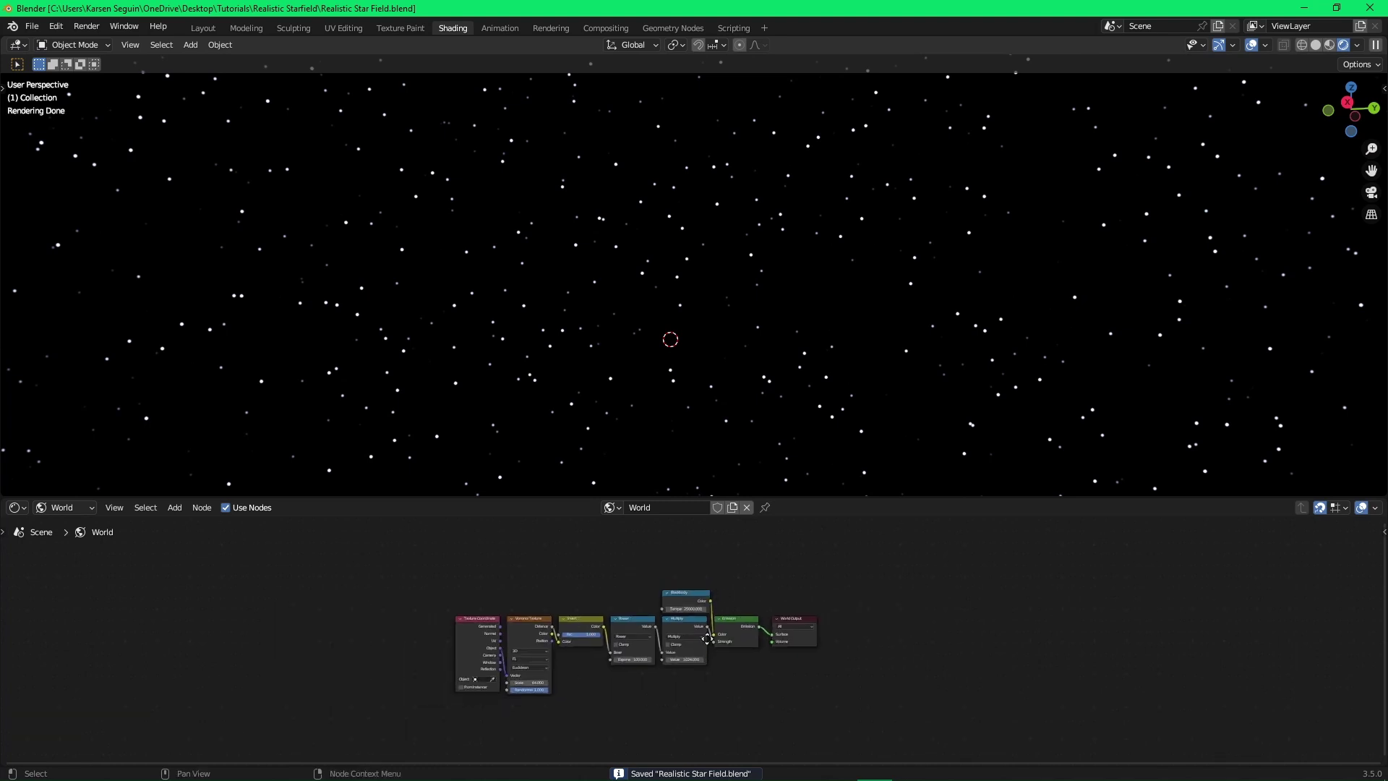
scroll(710, 630, "up", 1)
left_click_drag(352, 550, 783, 692)
left_click(515, 622)
left_click_drag(345, 543, 786, 700)
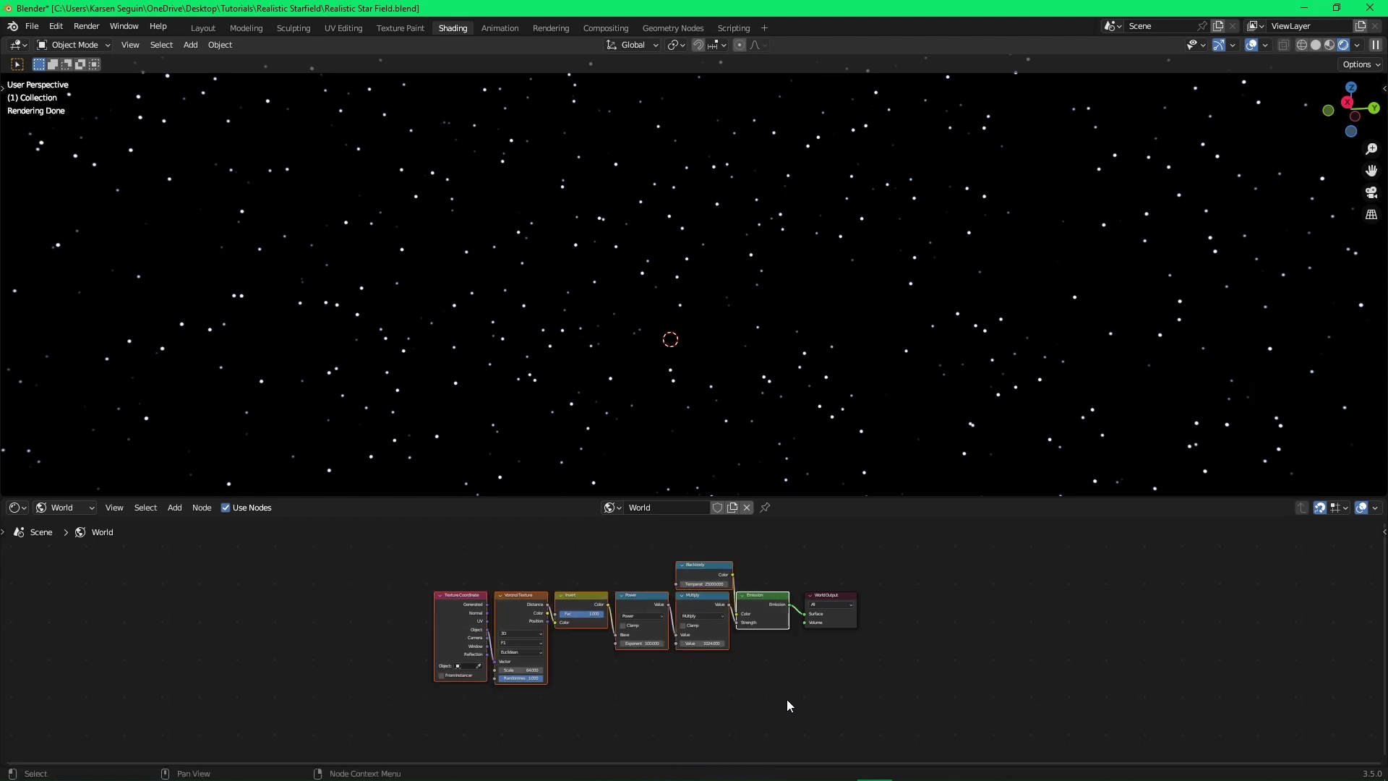
key("ctrl+j")
key("F2")
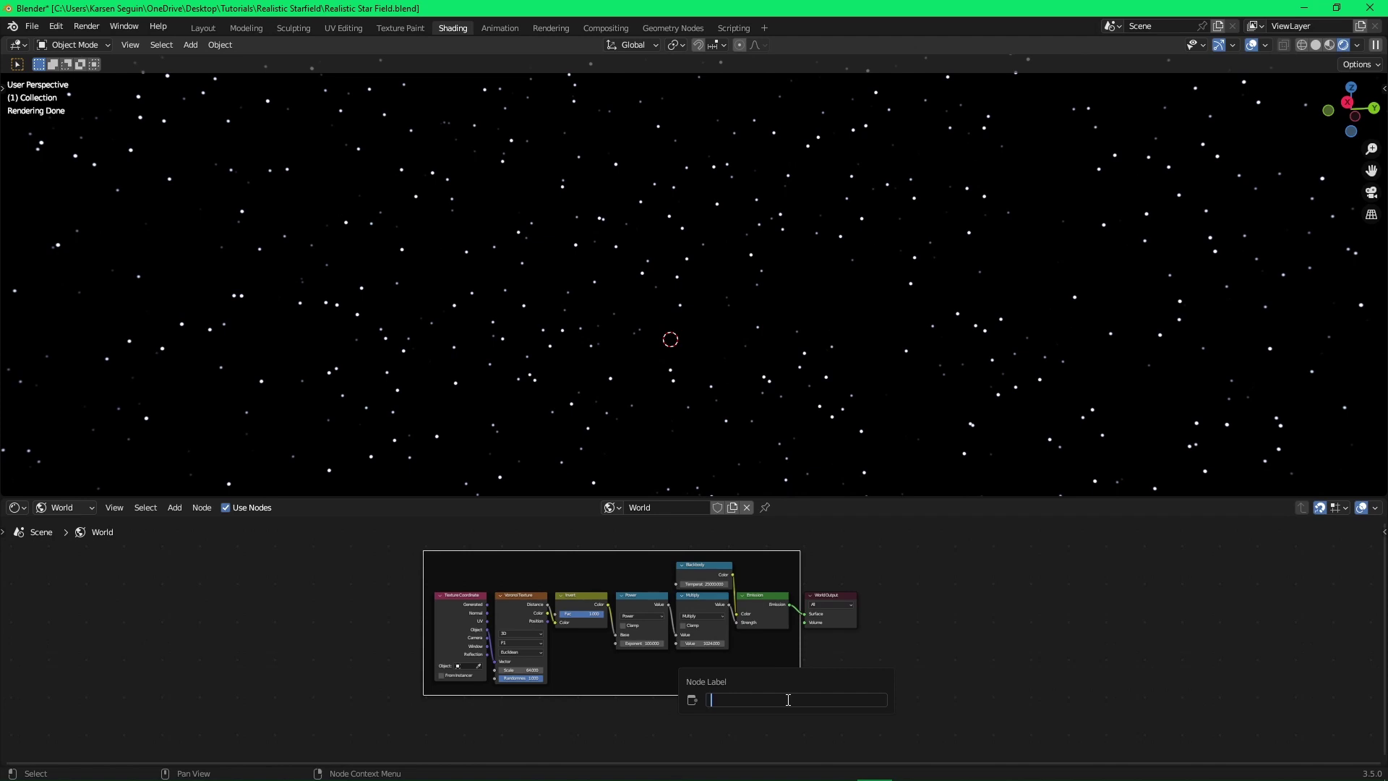
type("Blue Stars")
key("Return")
key("alt+Tab")
key("alt+Tab")
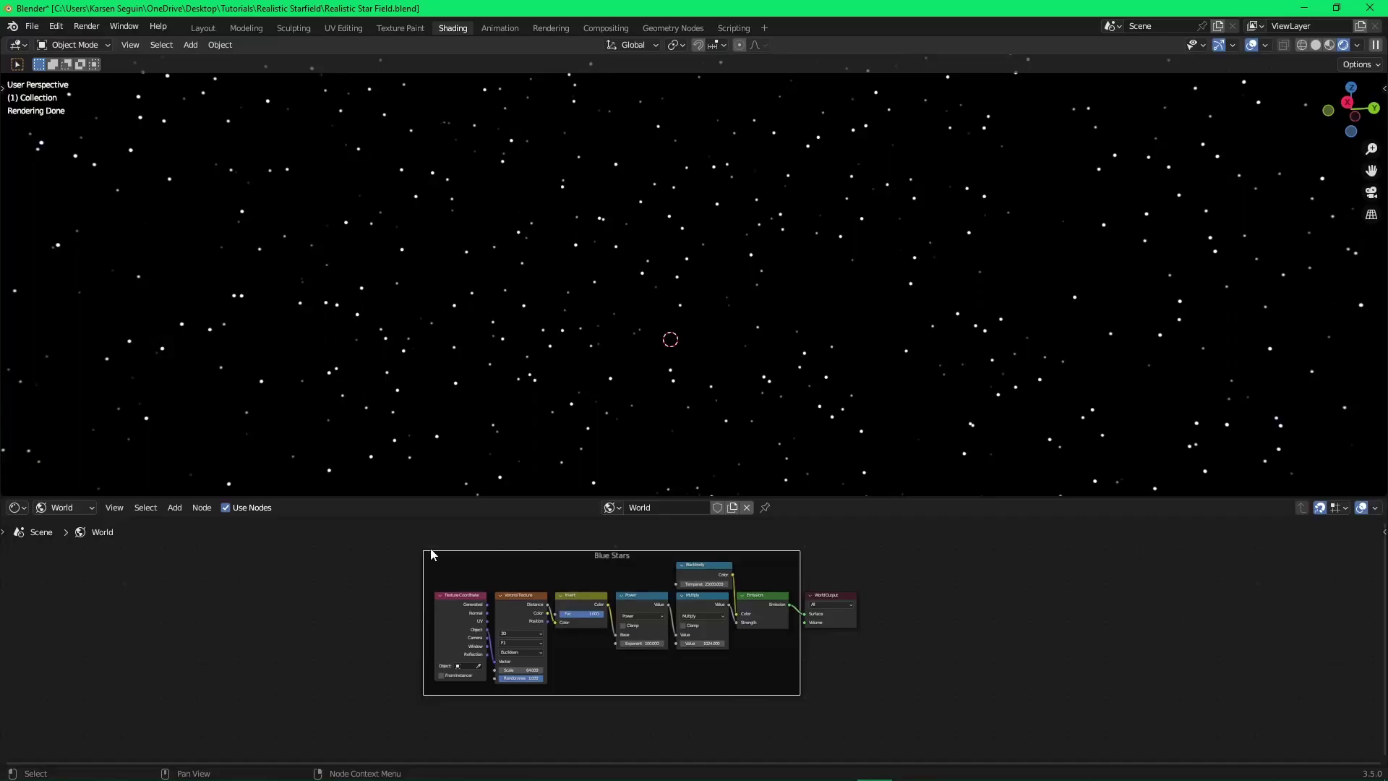
key("ctrl+s")
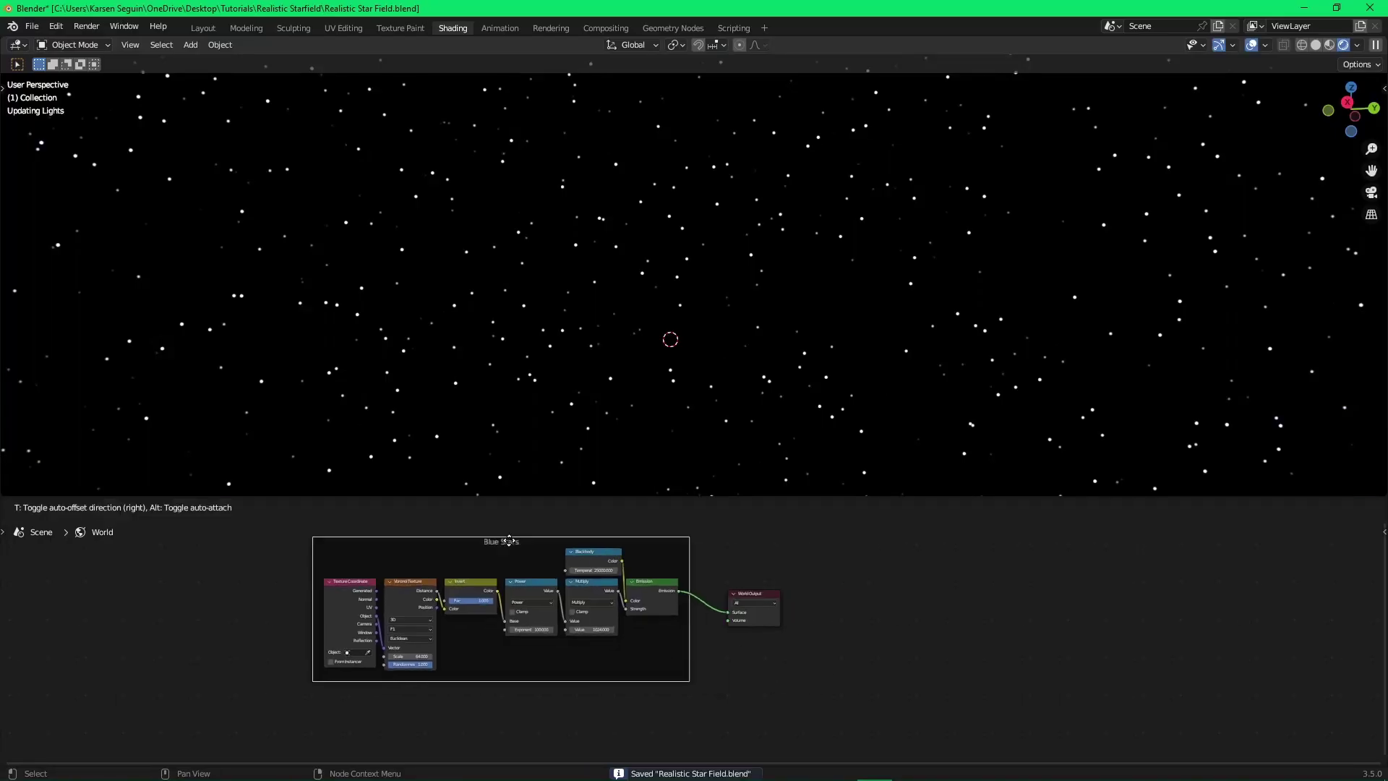
Move the Blue Stars frame away from the World Output node and save the file.
left_click_drag(508, 540, 508, 541)
left_click(798, 687)
key("ctrl+s")
Set the Value of the Multiply node in the Blue Stars frame to 768 and save the file.
scroll(673, 672, "down", 1)
scroll(618, 677, "down", 1)
middle_click_drag(619, 678, 660, 672)
scroll(661, 673, "up", 1)
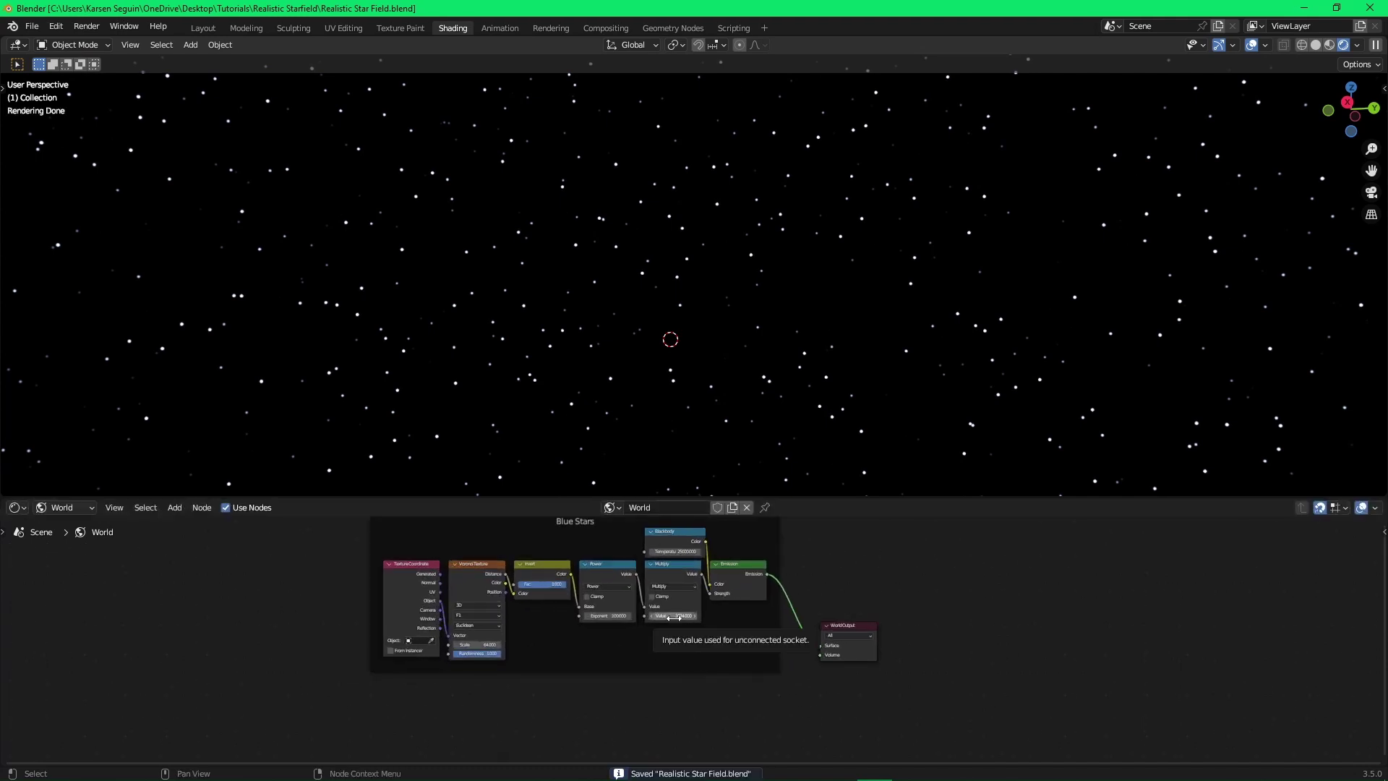
scroll(676, 621, "up", 4)
left_click(665, 591)
type("768")
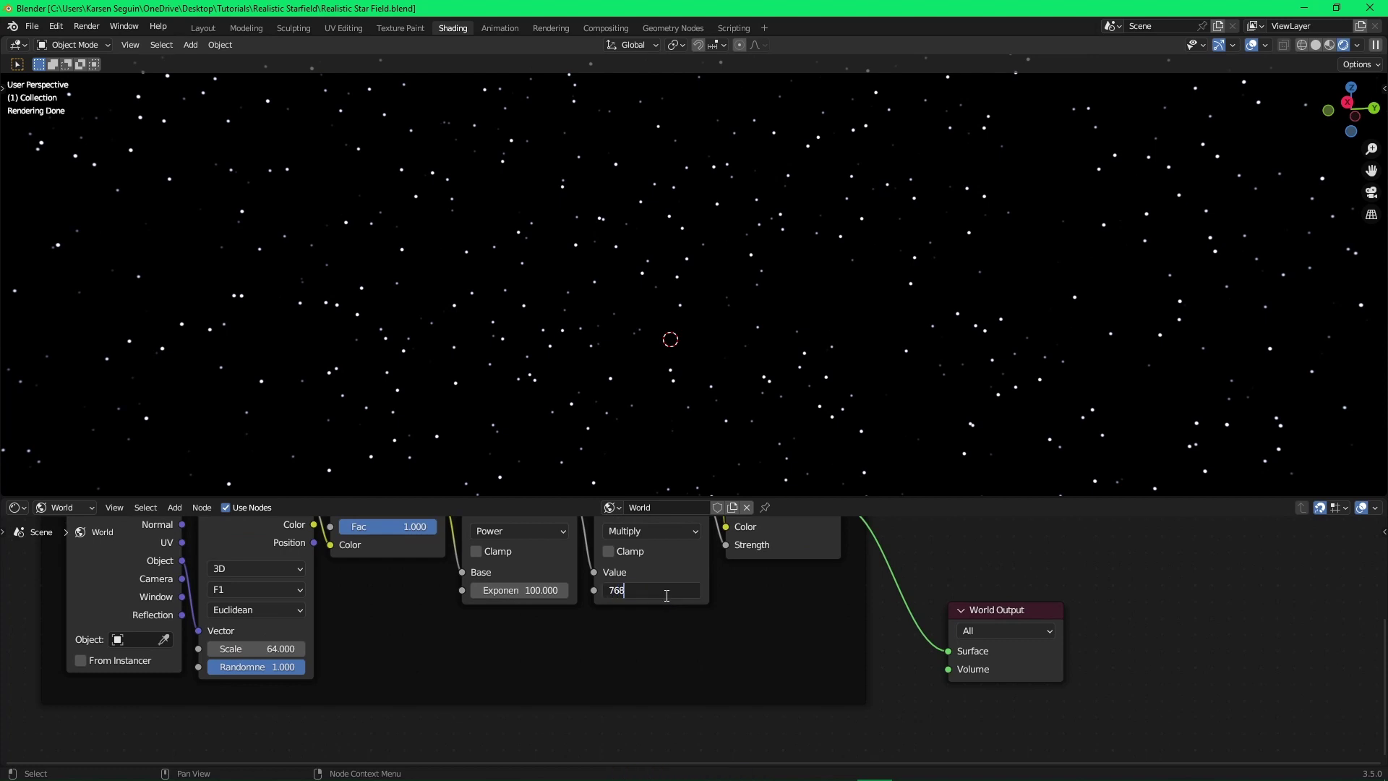
key("Return")
key("ctrl+s")
key("shift+a")
left_click(867, 354)
middle_click_drag(848, 354, 855, 396)
key("Delete")
key("ctrl+s")
Insert an Add Shader node between Emission and World Output, making room for it, and save the file.
scroll(884, 605, "down", 6)
scroll(824, 636, "up", 1)
key("shift+a")
type("add")
key("Return")
left_click(807, 582)
left_click_drag(905, 612, 993, 588)
left_click(906, 577)
left_click_drag(832, 574, 836, 558)
left_click(876, 542)
key("ctrl+s")
Duplicate the Blue Stars frame below the original and connect the copy's Emission to the Add Shader's second input.
scroll(789, 600, "down", 1)
left_click_drag(382, 521, 722, 641)
key("shift+d")
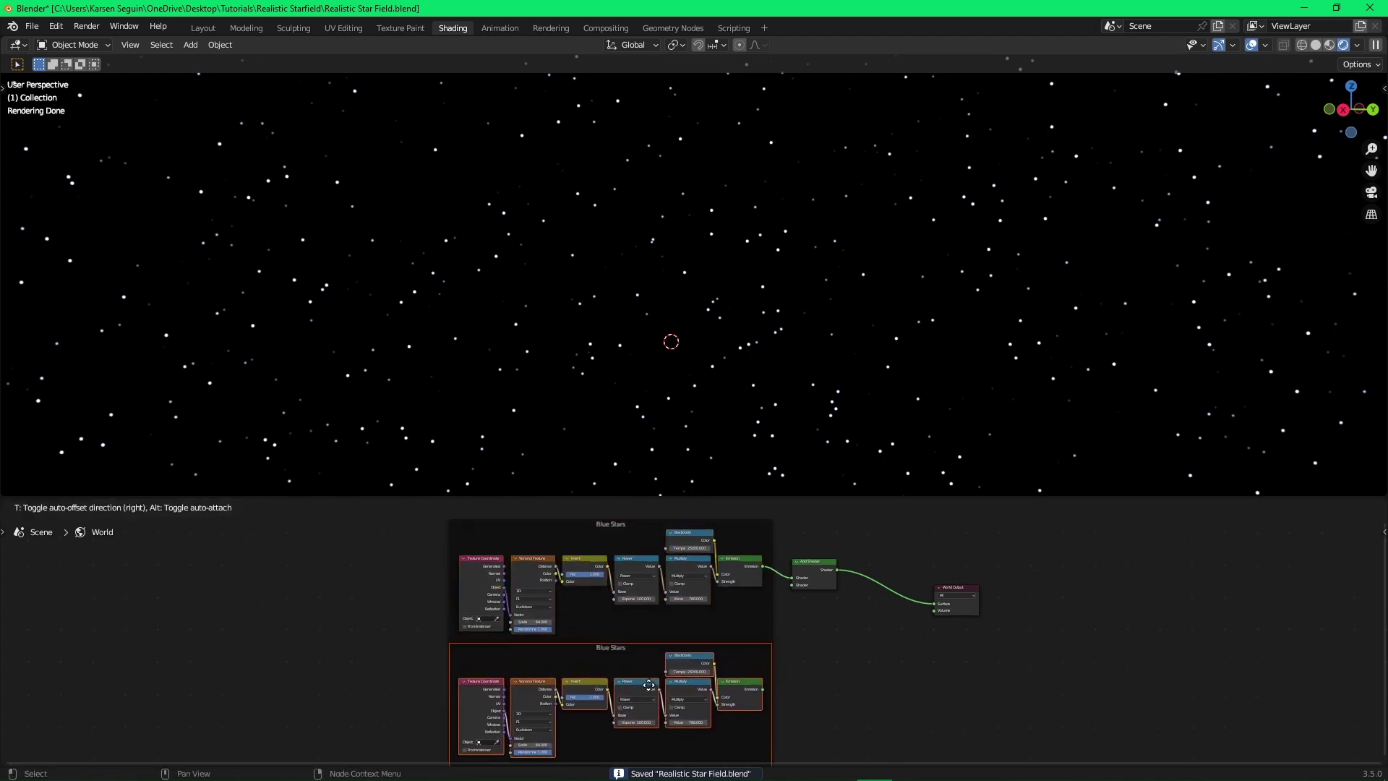
left_click(647, 692)
left_click(787, 661)
left_click_drag(763, 695, 795, 587)
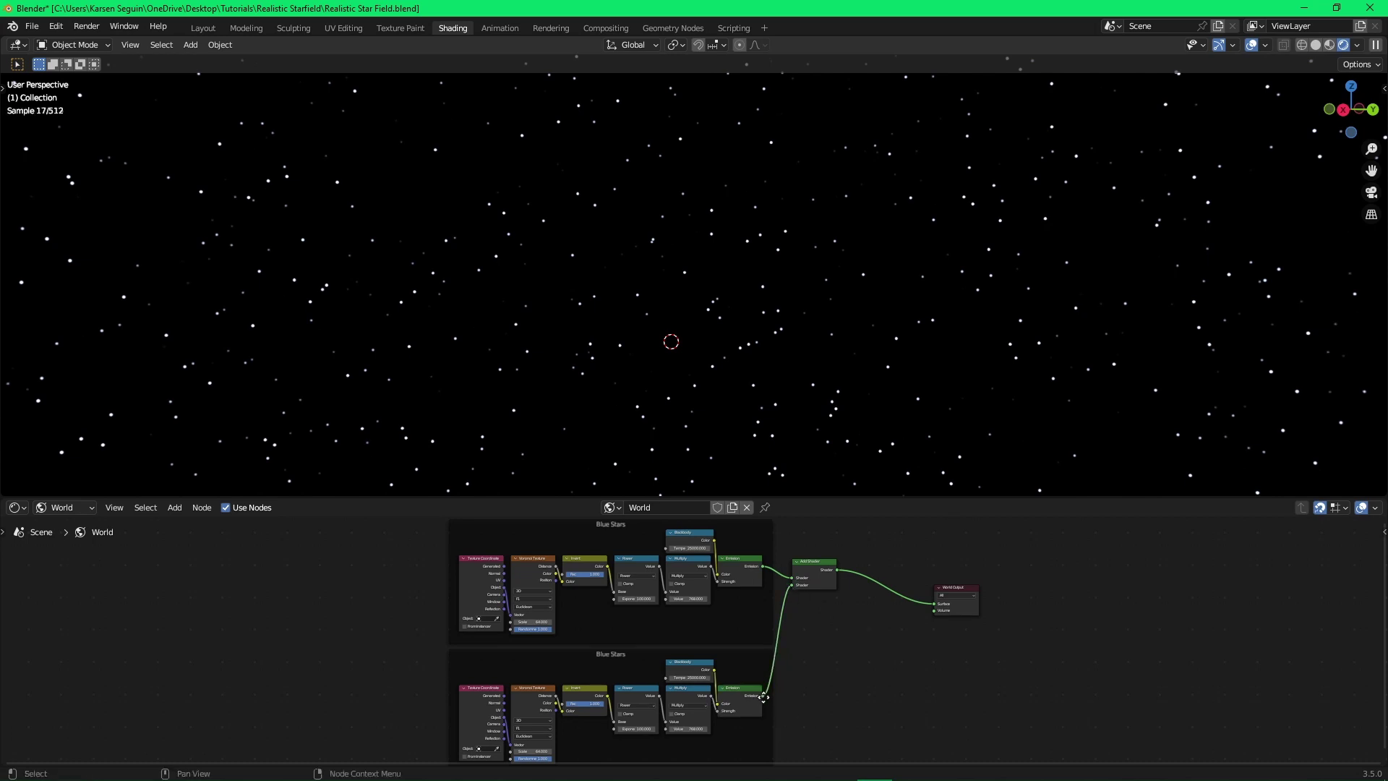
scroll(775, 592, "up", 2)
key("ctrl+s")
Switch the Voronoi Texture nodes in both Blue Stars frames to 4D and save the file.
left_click(593, 638)
left_click(586, 671)
middle_click_drag(627, 545, 663, 668)
left_click(627, 600)
left_click(627, 614)
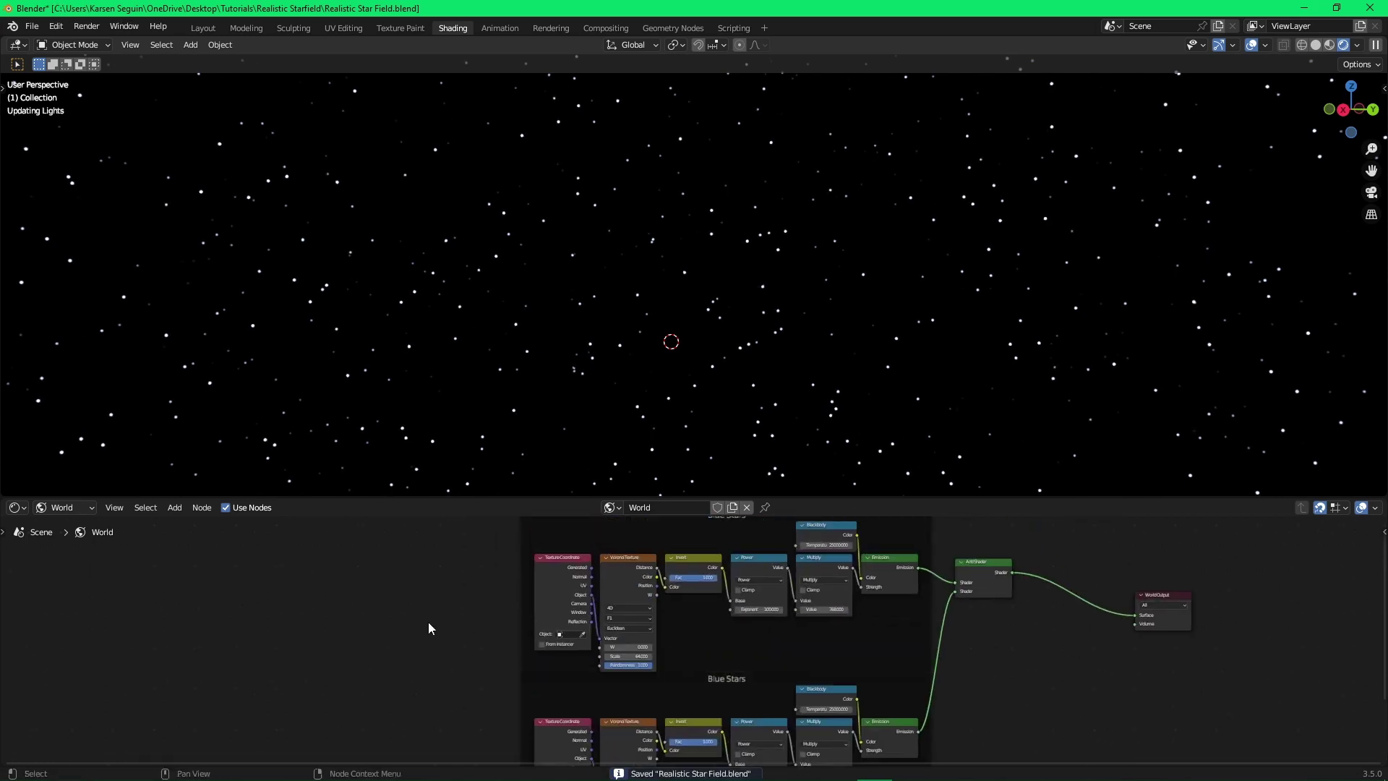
key("ctrl+s")
Add a Math node in the empty space ahead of the Blue Stars frames.
middle_click_drag(734, 630, 727, 577)
scroll(676, 565, "up", 2)
key("shift+a")
type("add")
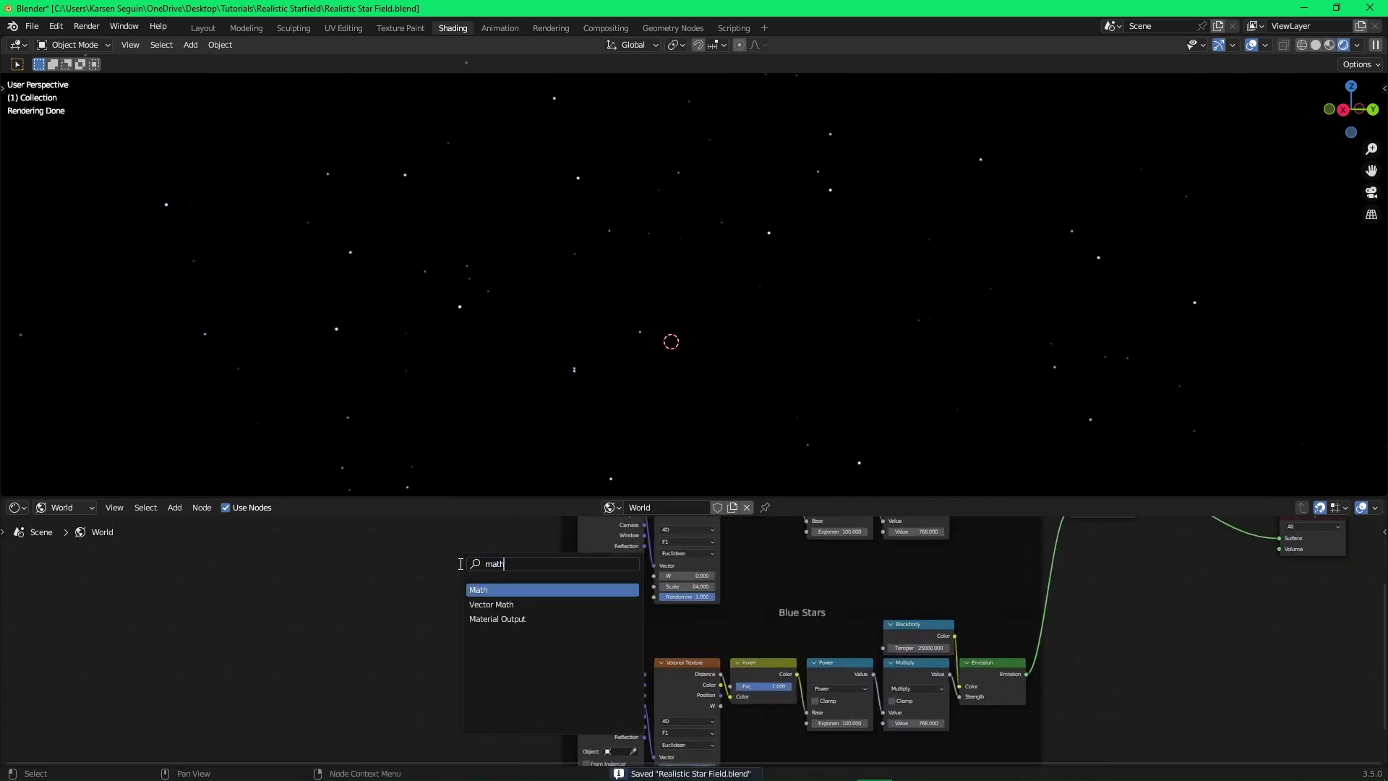
key("Return")
left_click(471, 566)
middle_click_drag(471, 566, 547, 633)
Add a Value node ahead of the Math node, adjust the Math node's position and save the file.
key("shift+a")
type("val")
key("Return")
left_click(457, 573)
left_click_drag(576, 640, 595, 602)
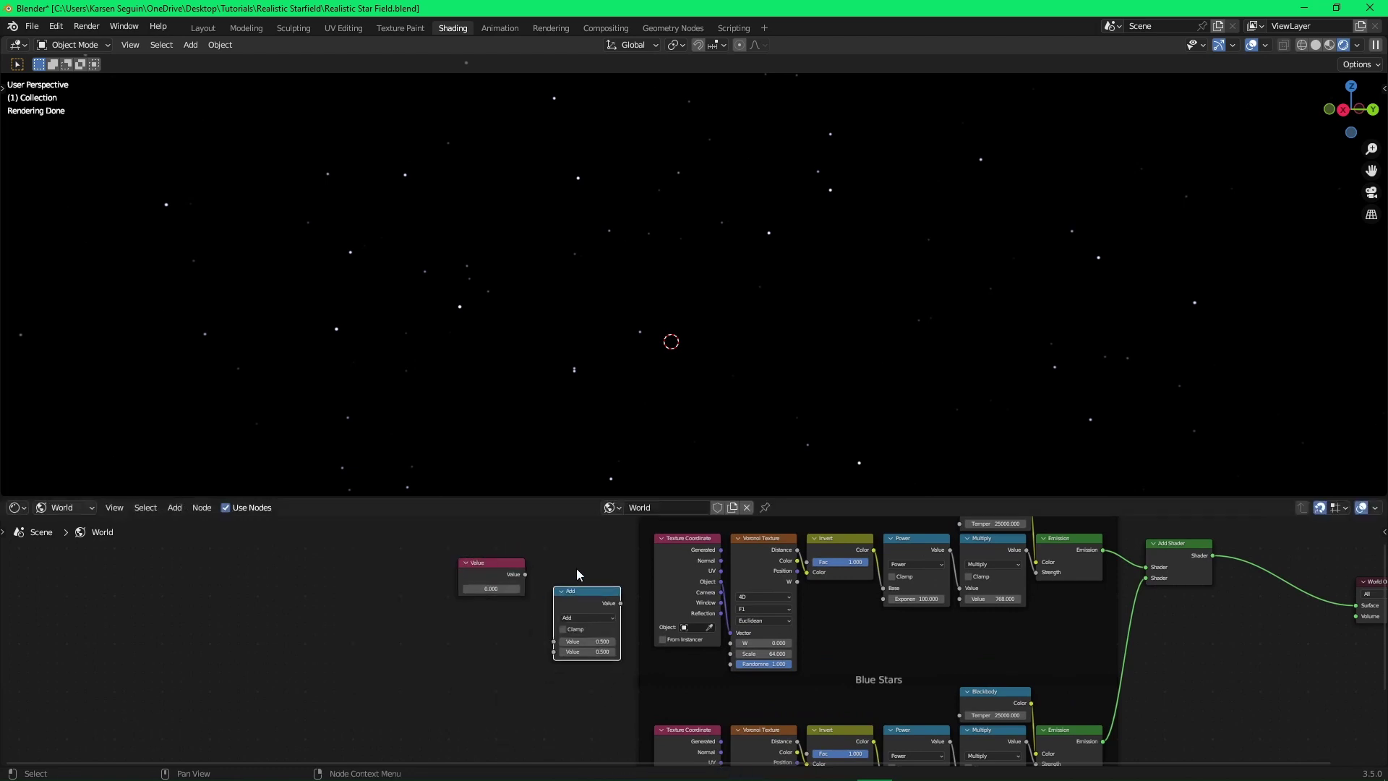
key("ctrl+s")
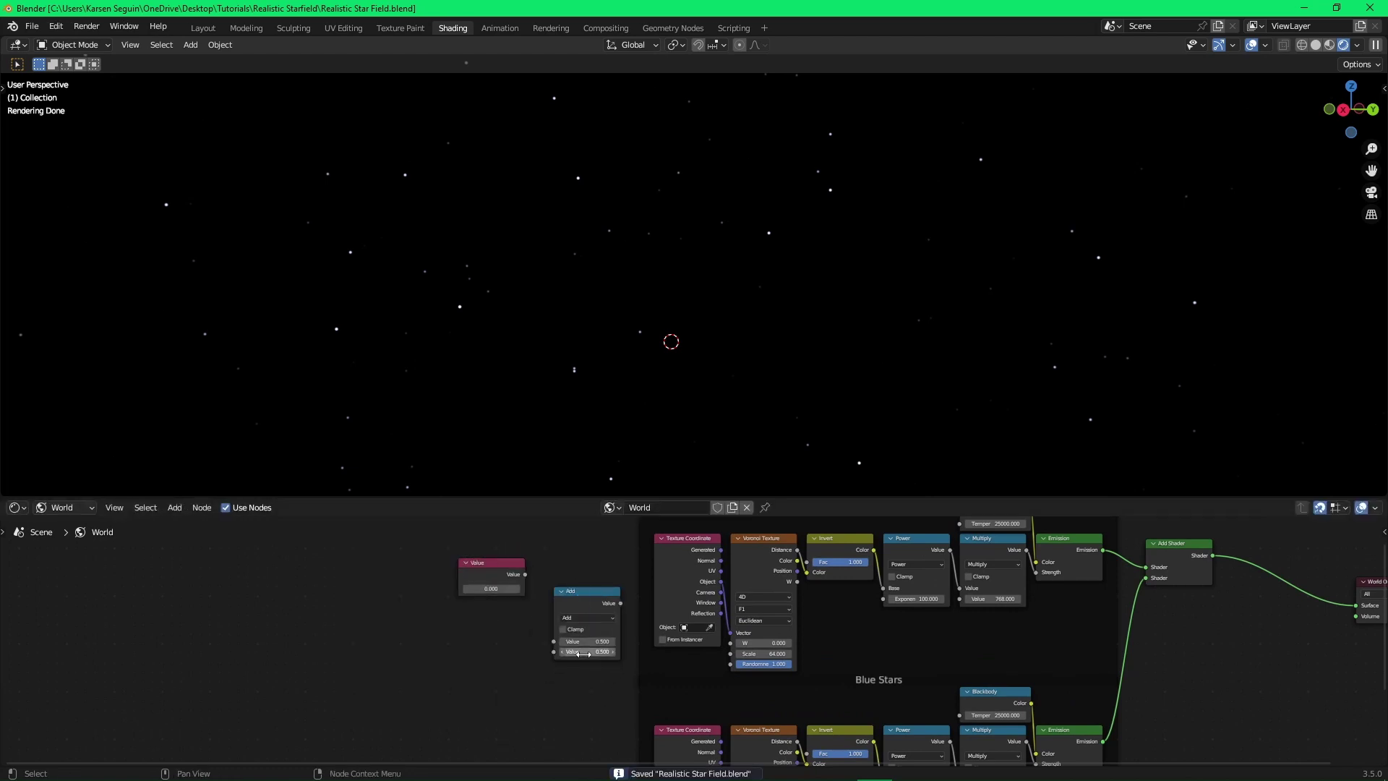
Set the new Math node's operation to Multiply.
left_click(590, 616)
left_click(572, 665)
middle_click_drag(525, 578, 590, 653)
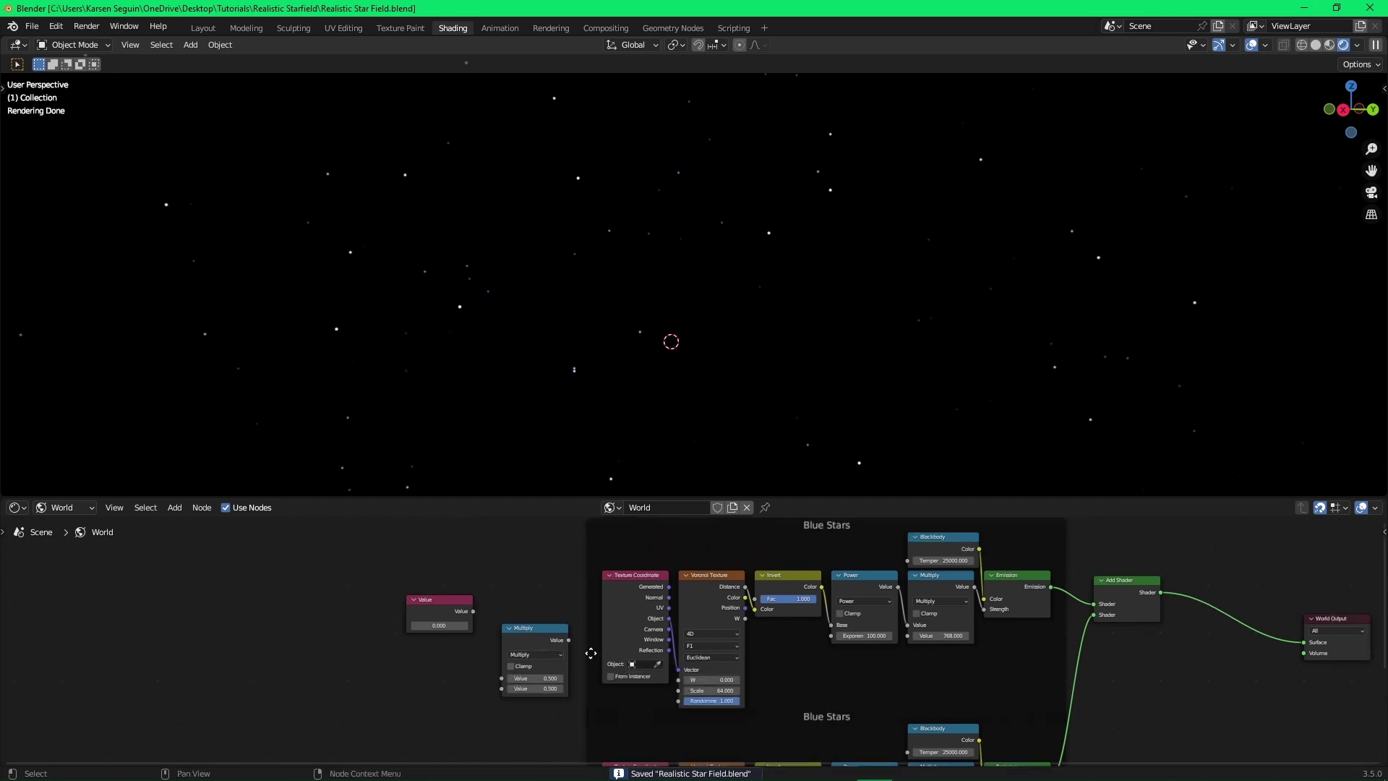
Spread the two Blue Stars frames further apart vertically and save the file.
middle_click_drag(668, 611, 684, 572)
scroll(672, 620, "down", 1)
scroll(703, 643, "down", 1)
left_click_drag(784, 689, 790, 713)
left_click(555, 711)
key("ctrl+s")
middle_click_drag(623, 651, 629, 724)
left_click_drag(811, 582, 807, 559)
left_click(591, 584)
key("ctrl+s")
Place the new Multiply node under Invert in the upper frame, wired from the Value node into the Voronoi Texture's W input.
left_click_drag(557, 687, 693, 664)
scroll(796, 622, "up", 2)
left_click(515, 676)
key("ctrl+s")
Try a higher number in the Value node to test its effect on the stars.
mouse_move(452, 619)
left_mouse_down()
mouse_move(731, 656)
mouse_move(430, 631)
left_mouse_up()
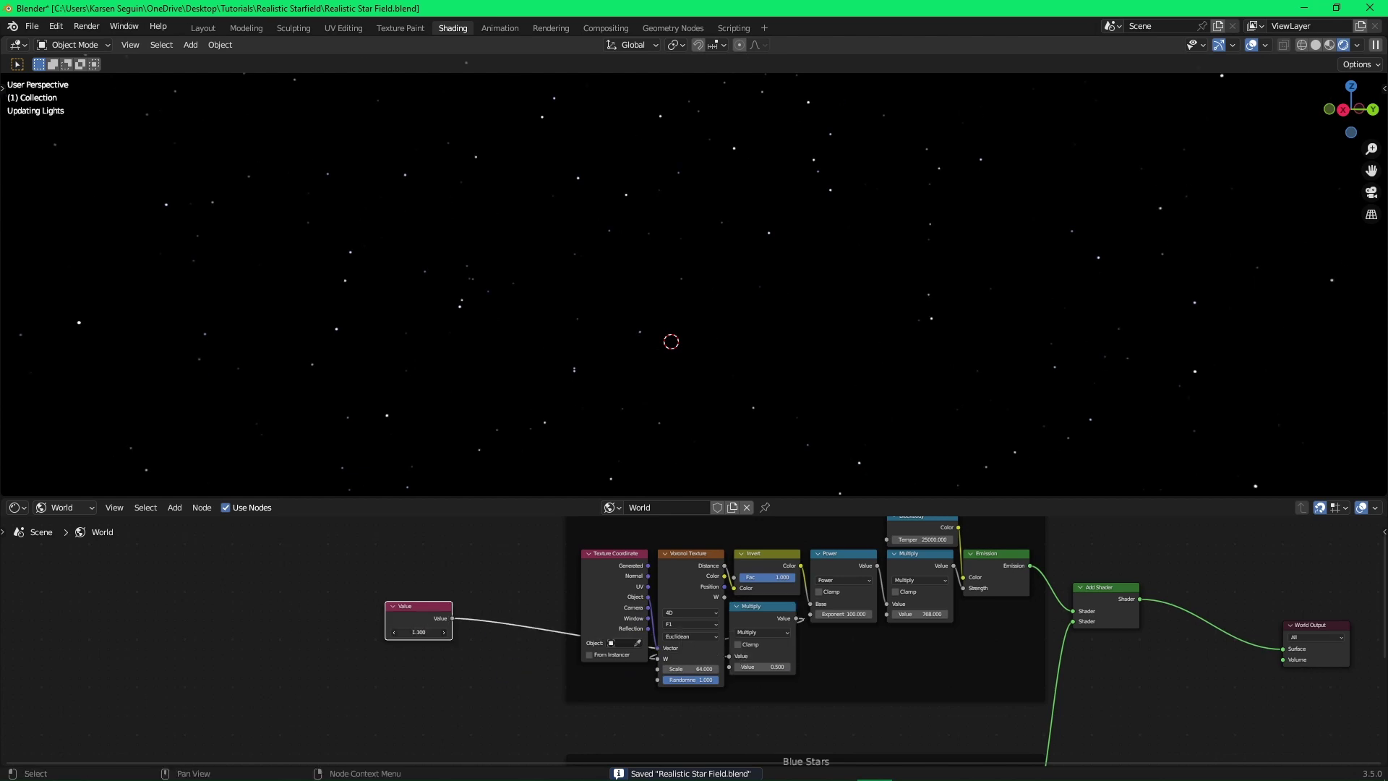
right_click(422, 631)
left_click(440, 671)
key("ctrl+s")
Set the unconnected Value of the Multiply node under Invert to 5 and save the file.
left_click(770, 668)
type("5")
key("Return")
key("ctrl+s")
scroll(734, 645, "down", 6)
middle_click_drag(672, 687, 648, 597)
key("ctrl+s")
scroll(628, 627, "up", 1)
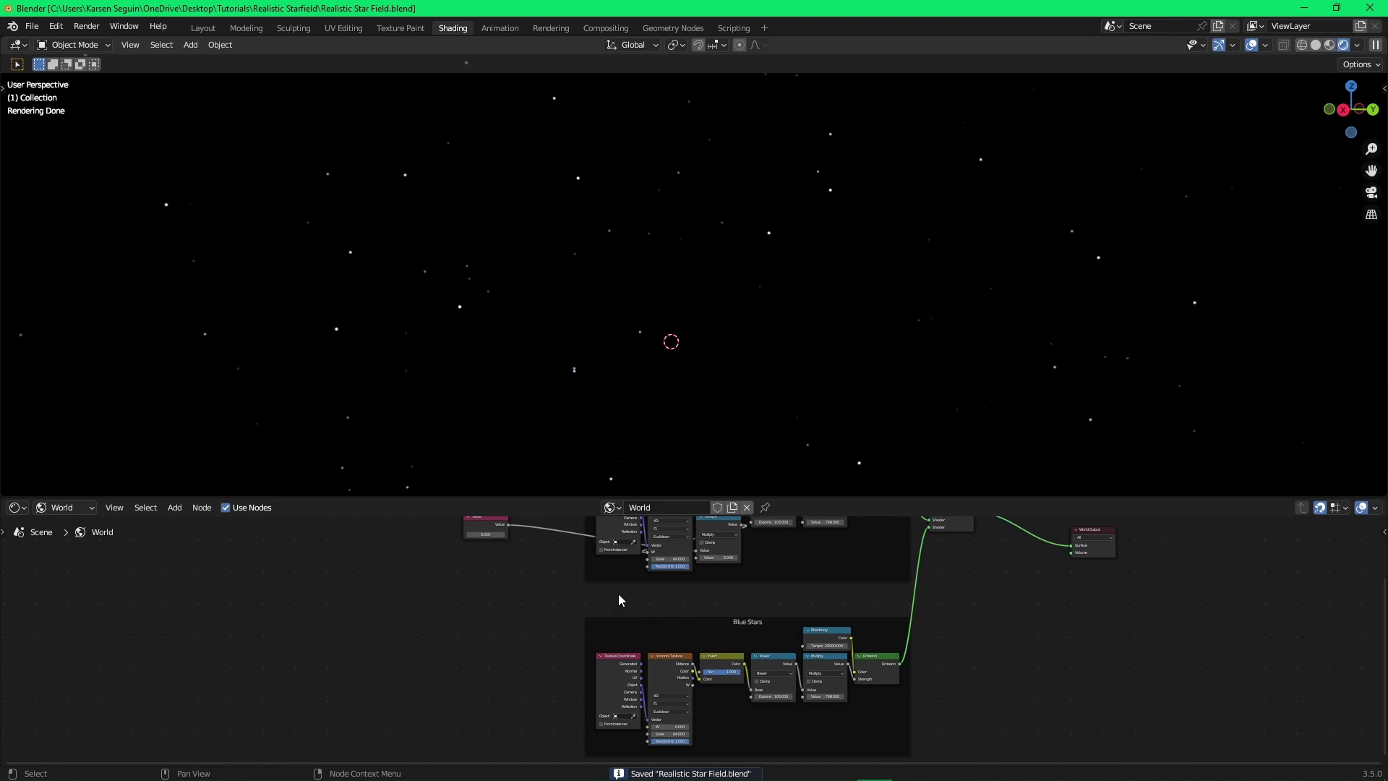
Change the operation of the Math node under Invert in the upper frame to Add and save the file.
middle_click_drag(716, 587, 736, 630)
scroll(738, 625, "up", 2)
left_click(744, 576)
key("a")
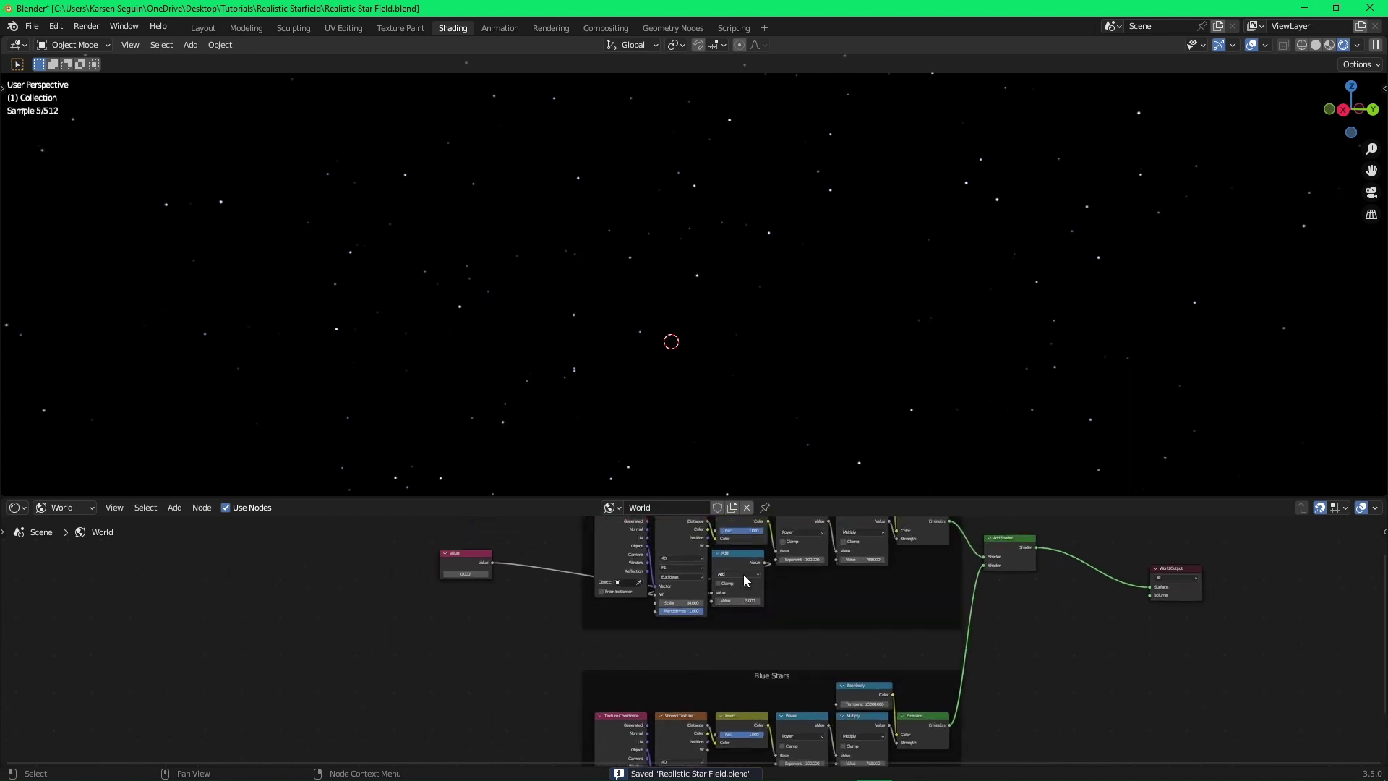
key("ctrl+s")
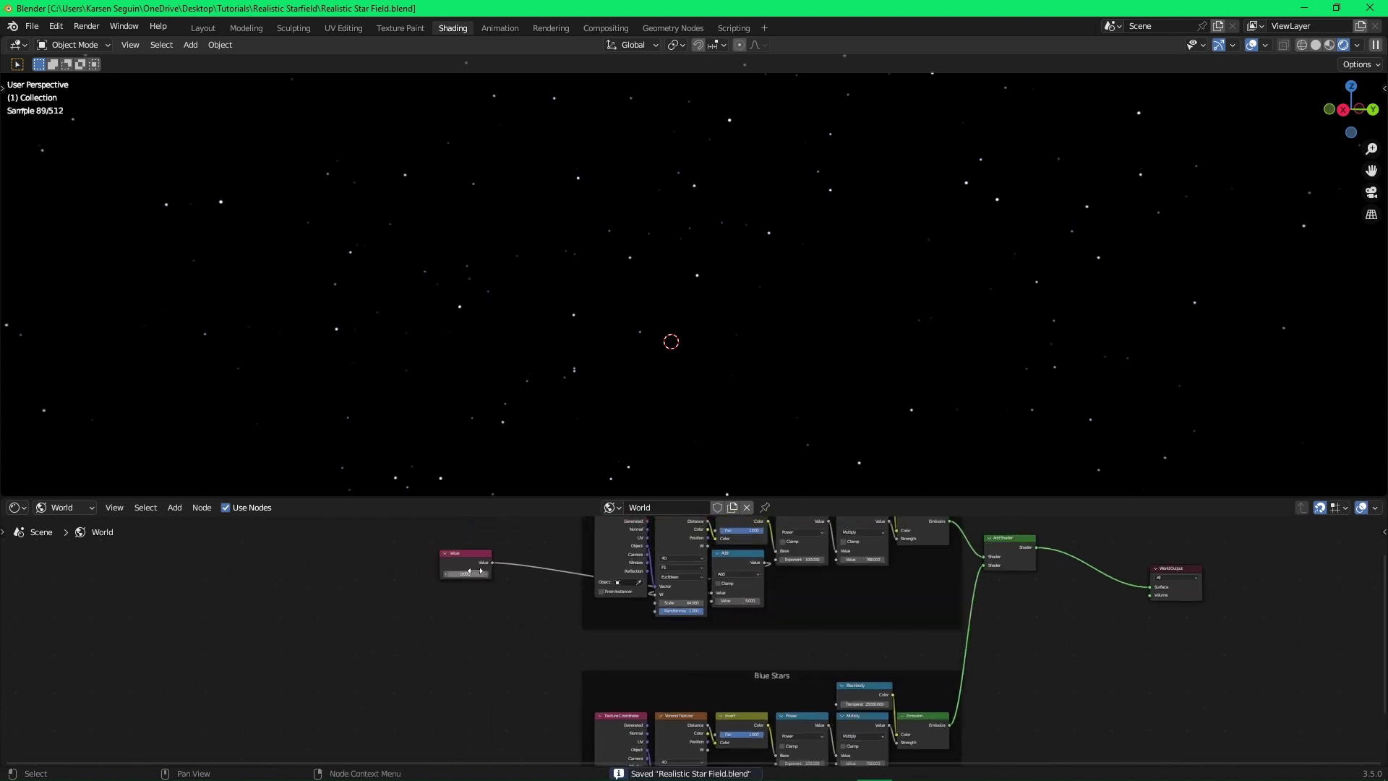
left_click(474, 608)
key("ctrl+s")
Duplicate the Add node into the lower Blue Stars frame, detach the copy from the upper frame and save the file.
scroll(554, 642, "down", 2)
middle_click_drag(556, 643, 582, 593)
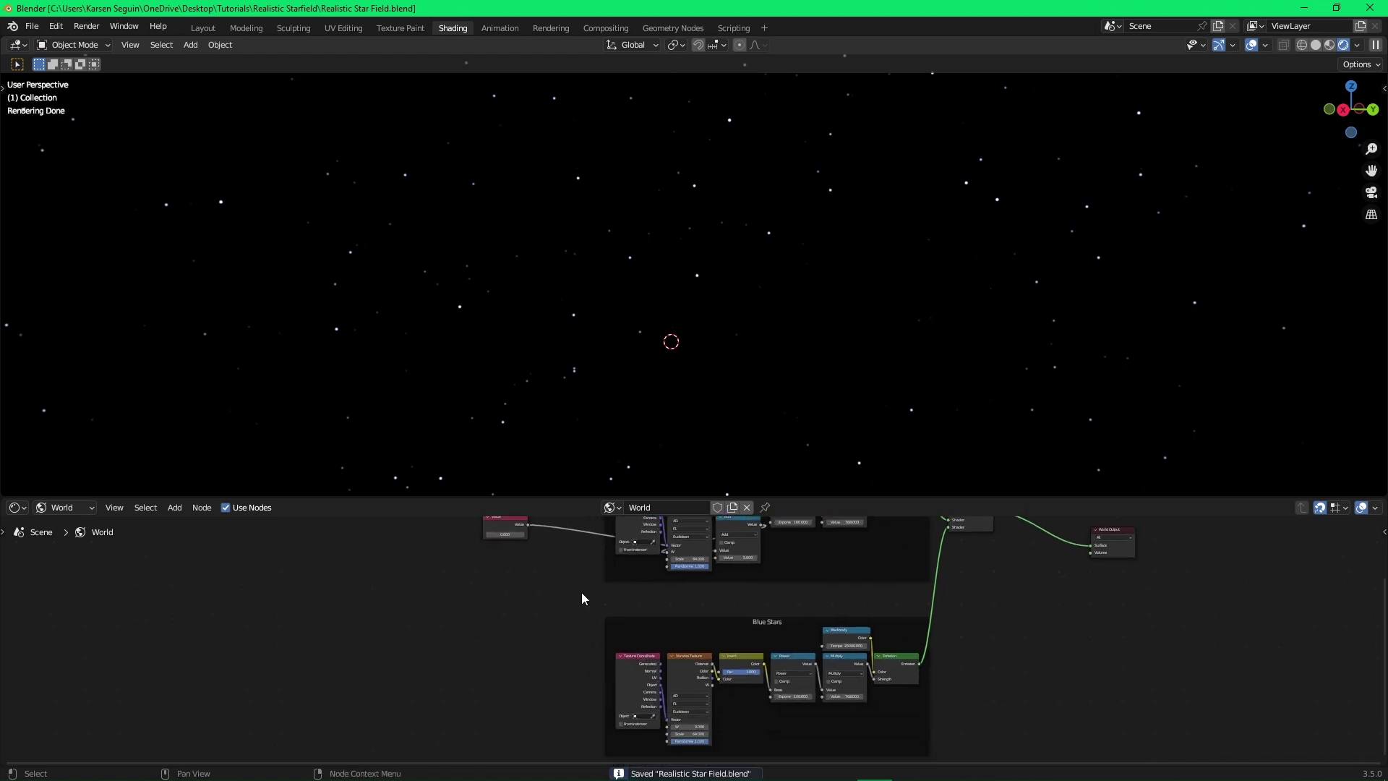
scroll(705, 607, "down", 1)
key("shift+d")
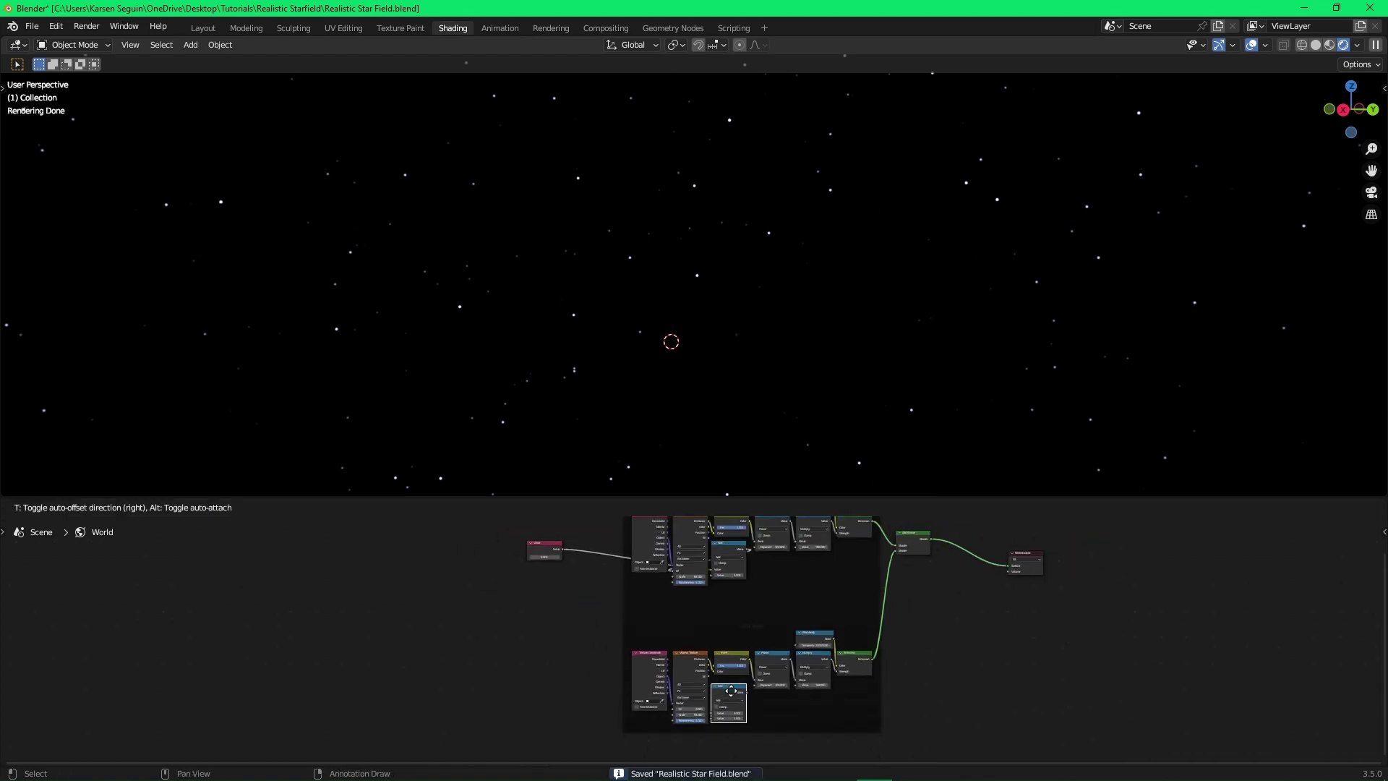
left_click(732, 688)
key("alt+p")
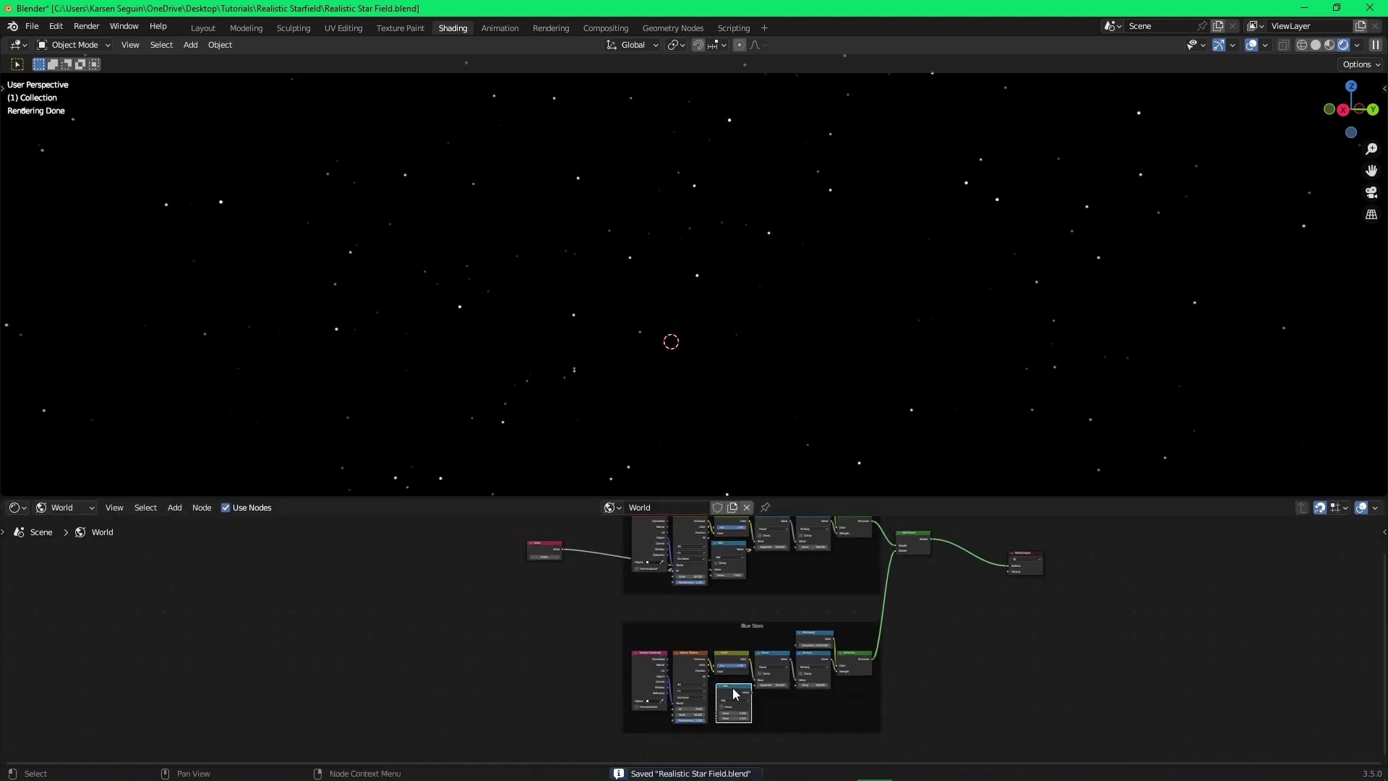
key("ctrl+s")
Align the duplicated Add node under Invert and connect its Value output to the lower Voronoi Texture's W input.
scroll(747, 586, "up", 1)
middle_click_drag(750, 580, 758, 544)
scroll(756, 615, "up", 4)
scroll(751, 619, "up", 4)
middle_click_drag(757, 706, 800, 644)
key("g")
left_click(742, 608)
left_click_drag(795, 618, 642, 661)
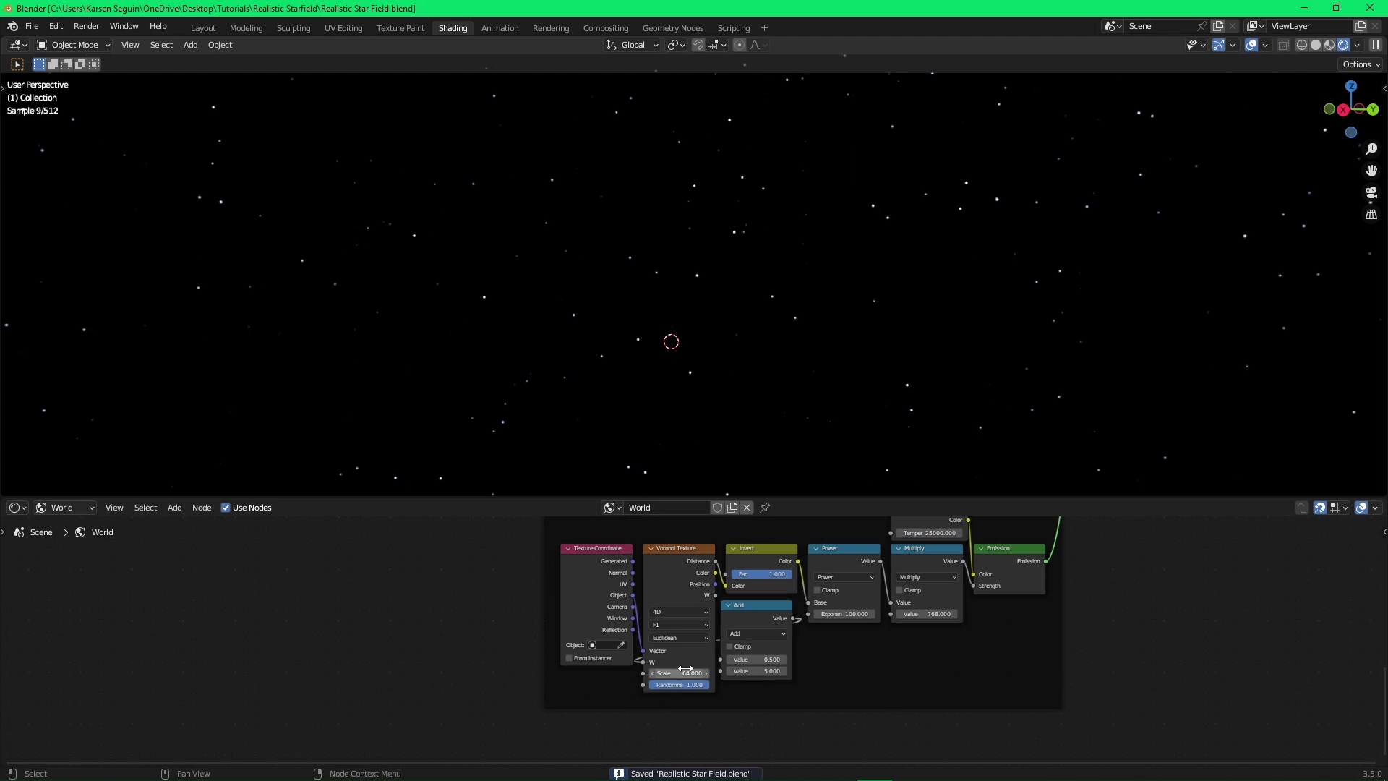
Set the Scale of the Voronoi Texture in the lower frame to 1024.
left_click(689, 673)
key("Return")
left_click(466, 632)
key("ctrl+s")
left_click(676, 671)
type("1024")
key("Return")
Set the Value of the lower frame's Multiply node to 1024.
scroll(662, 701, "up", 2)
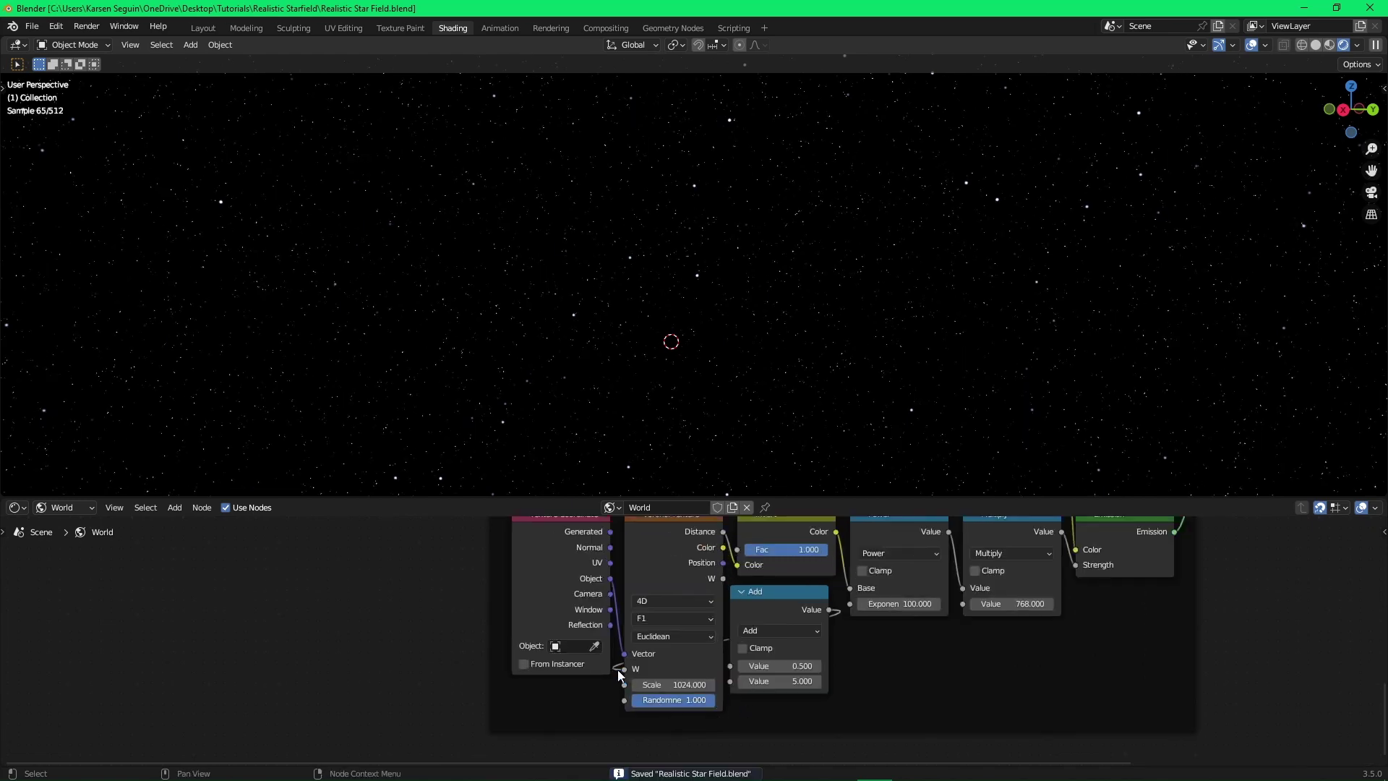
key("Home")
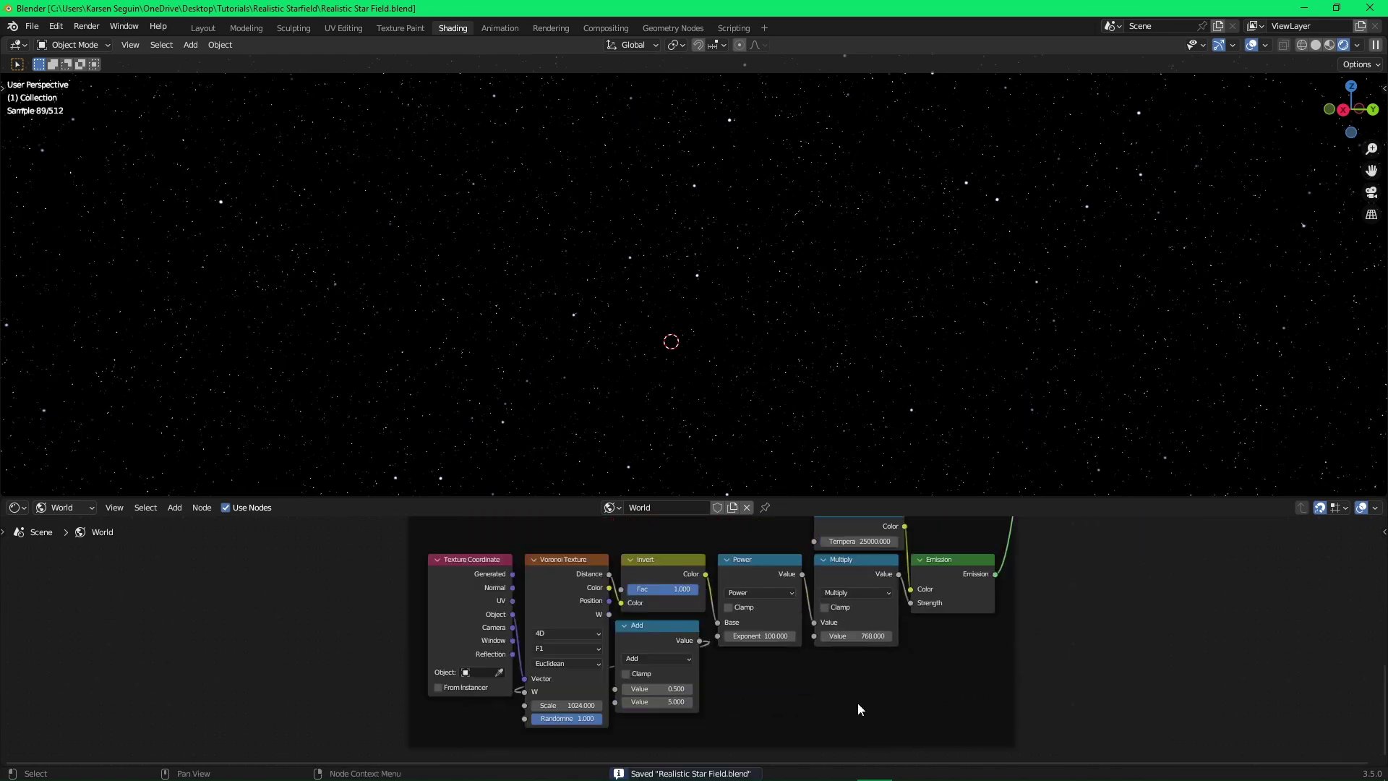
left_click(858, 636)
type("1024")
Set the Exponent of the lower frame's Power node to 125.
left_click(773, 635)
type("125")
key("Return")
Set the Exponent of the lower frame's Power node to 150.
middle_click_drag(766, 624, 698, 657)
middle_click_drag(697, 565, 680, 584)
left_click(679, 687)
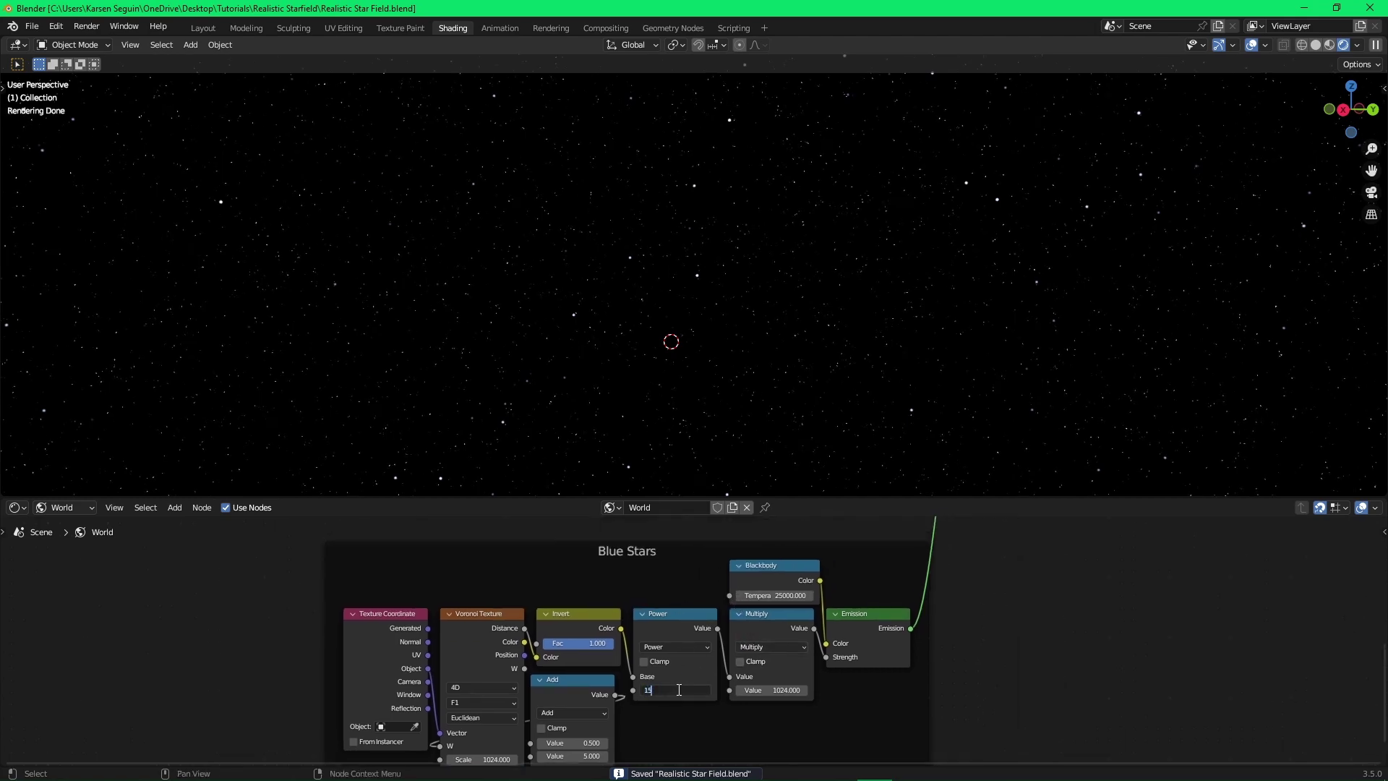
key("Return")
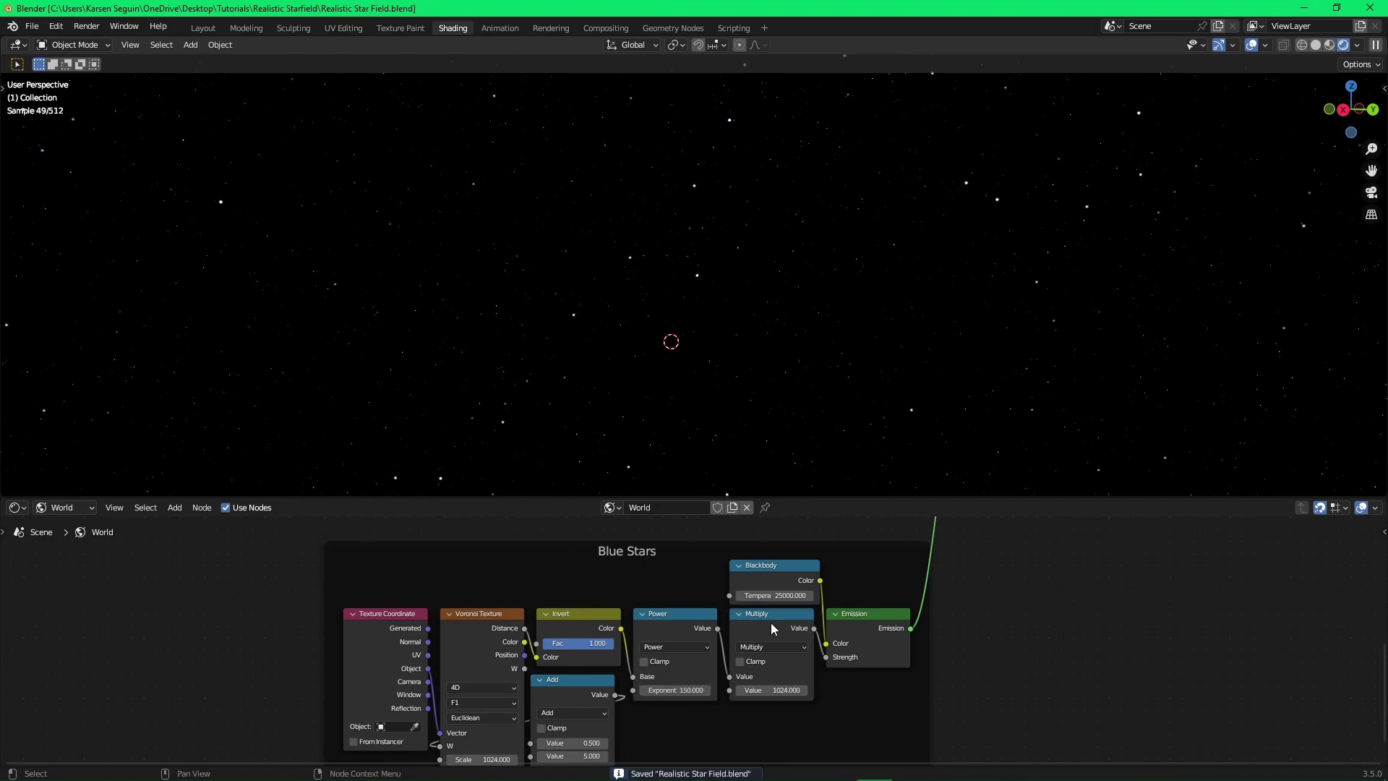
Consult the star temperature chart in the browser, save the Blender file and set the lower frame's Blackbody Temperature to 10000.
middle_click_drag(774, 612, 756, 634)
key("alt+Tab")
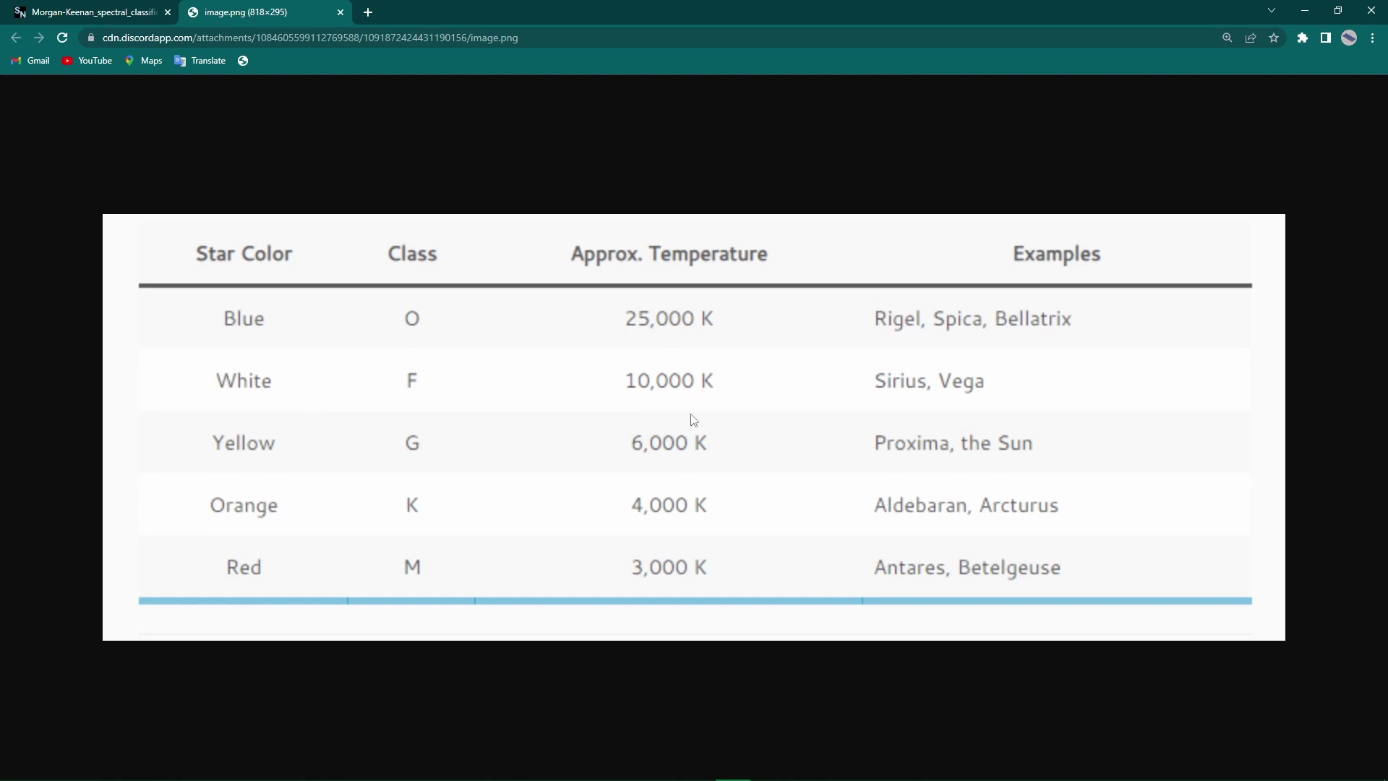
key("alt+Tab")
key("ctrl+s")
left_click(769, 617)
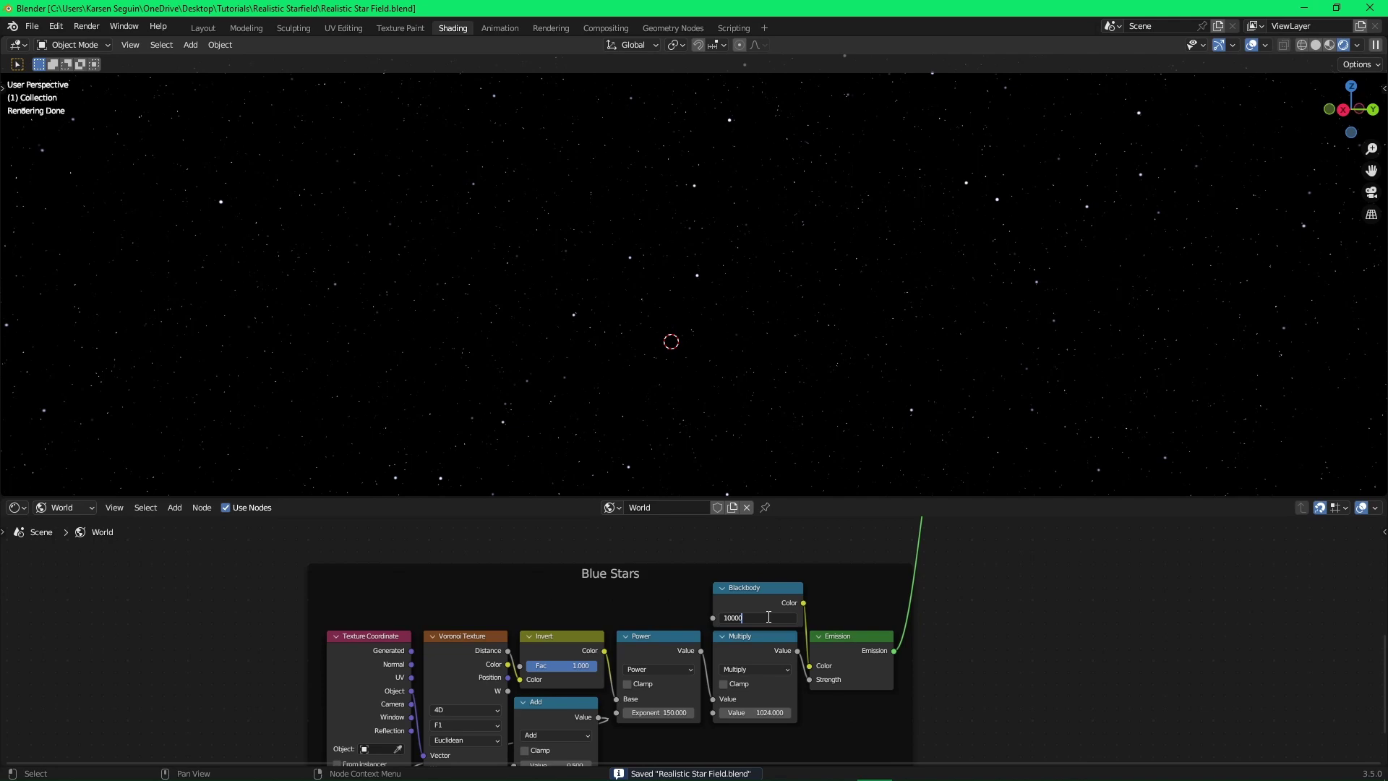
key("Return")
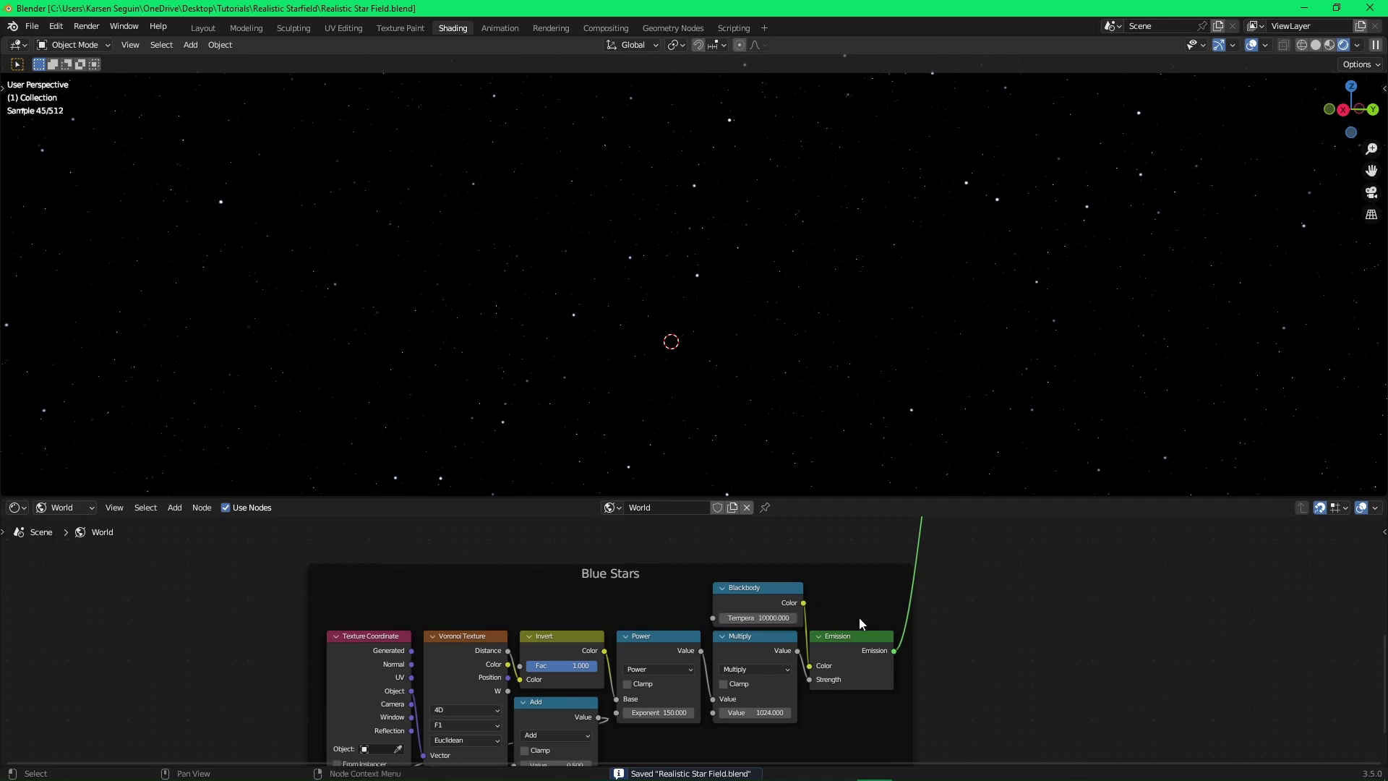
Preview the Blackbody colors of both star groups on the World Output, reconnect the Add Shader to it and save the file.
scroll(862, 606, "down", 3)
left_click(657, 689, "ctrl+shift")
left_click(835, 690)
middle_click_drag(670, 553, 674, 595)
left_click(645, 554, "ctrl+shift")
left_click(649, 729, "ctrl+shift")
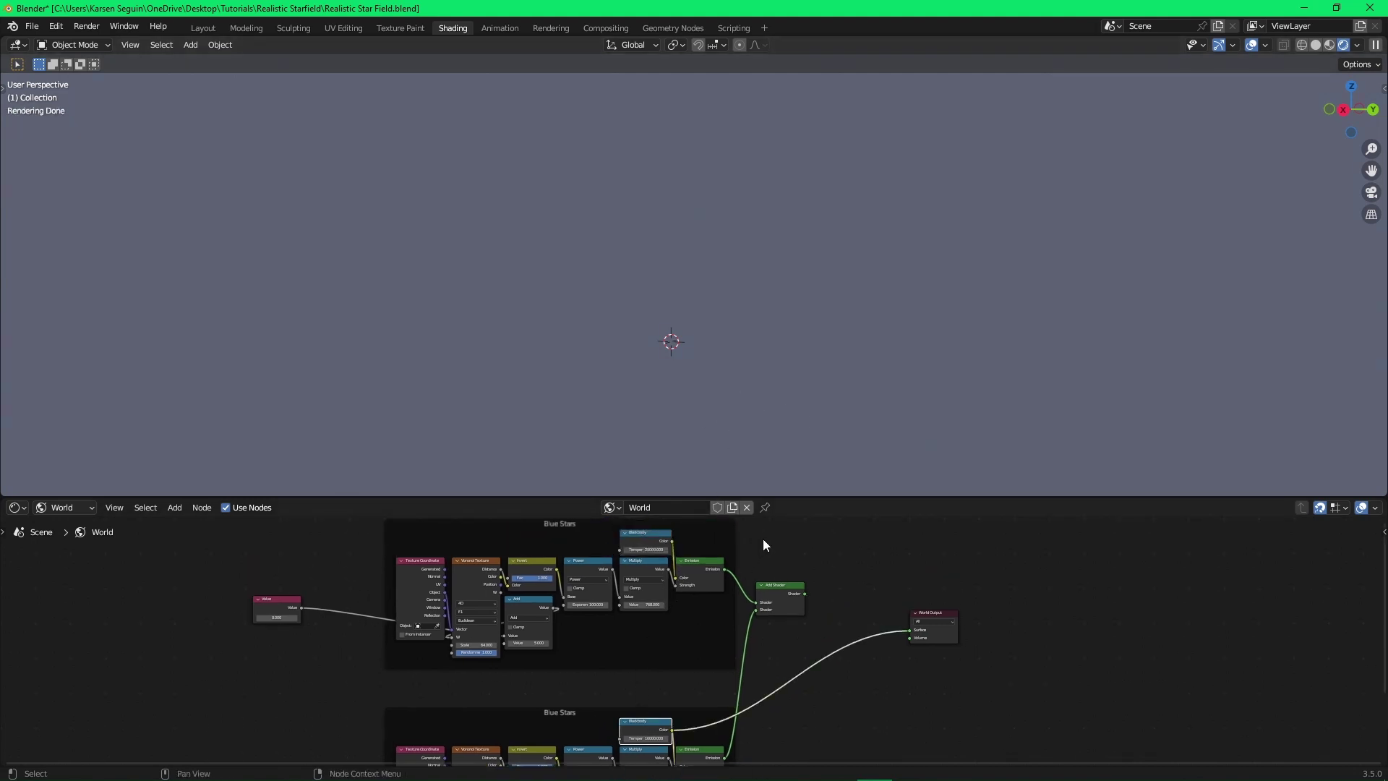
scroll(765, 544, "up", 1, "shift")
left_click(655, 558, "ctrl+shift")
left_click(790, 618, "ctrl+shift")
left_click(874, 570)
key("ctrl+s")
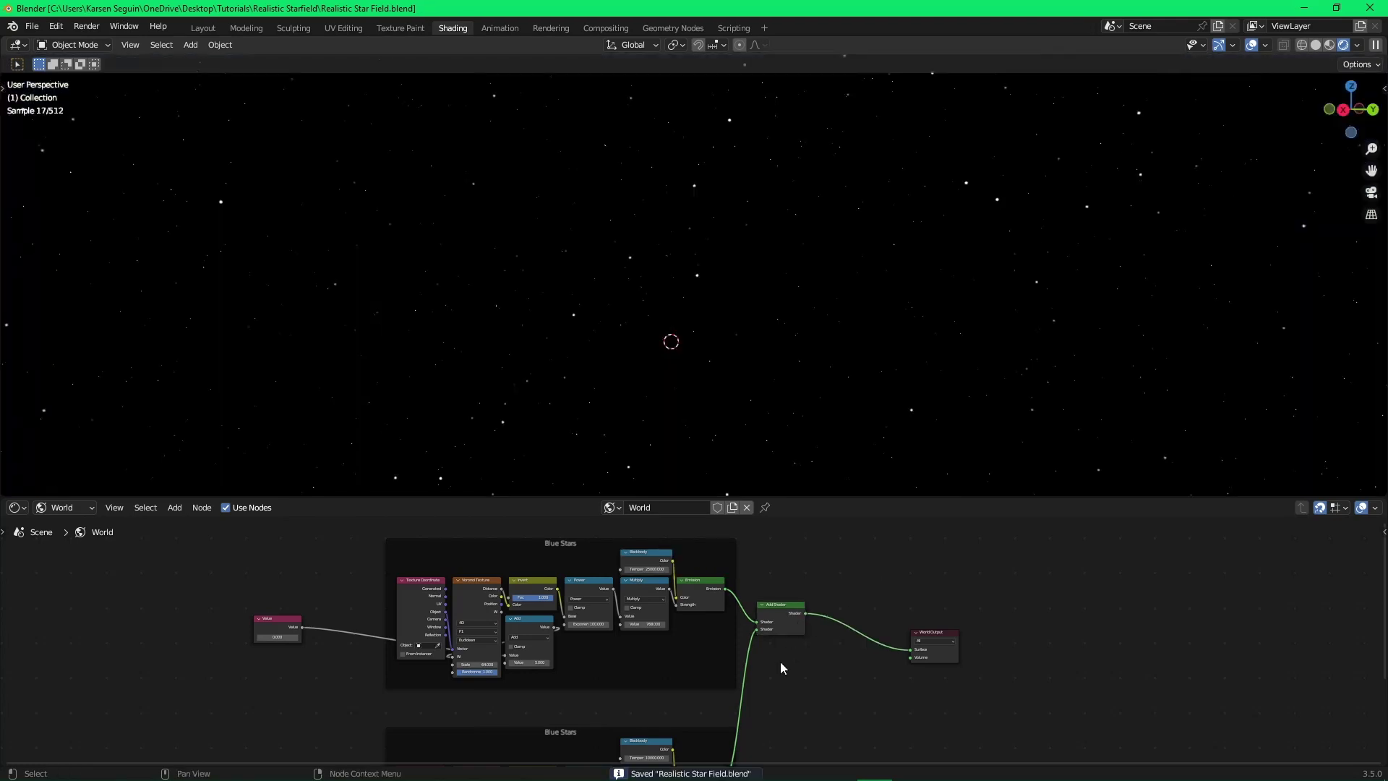
Connect the shared Value node to the lower Blue Stars group's Add node and save the file.
scroll(732, 723, "down", 4)
middle_click_drag(732, 723, 769, 627)
scroll(583, 641, "up", 3)
middle_click_drag(584, 641, 686, 629)
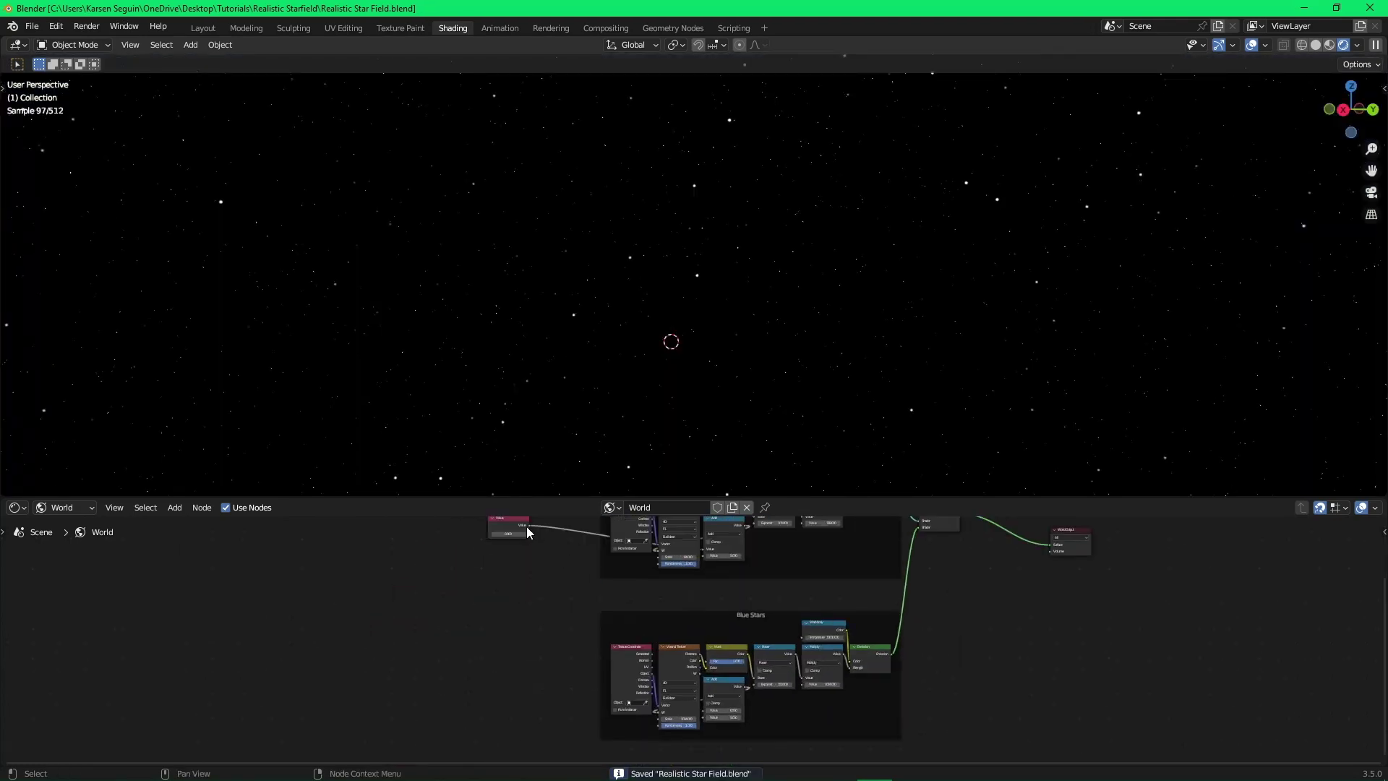
left_click_drag(529, 526, 699, 710)
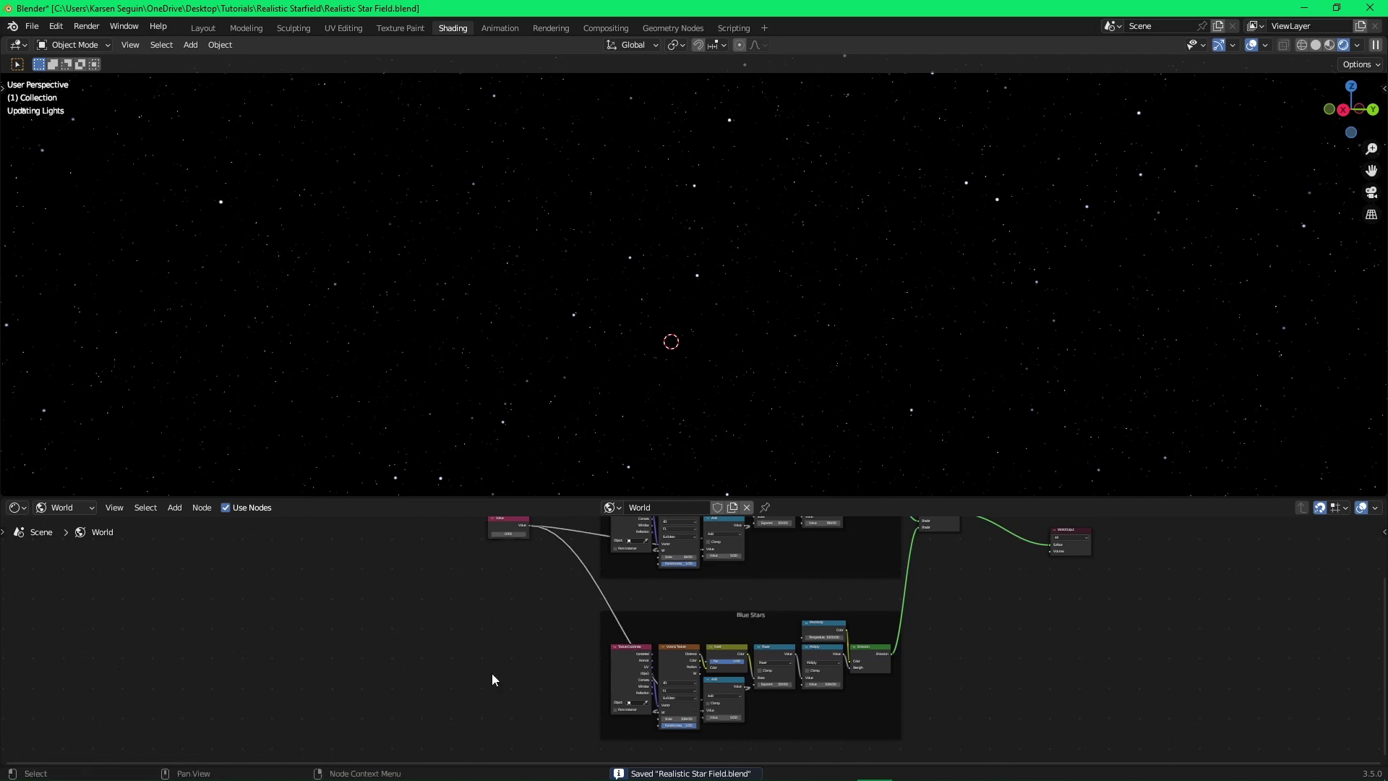
key("ctrl+s")
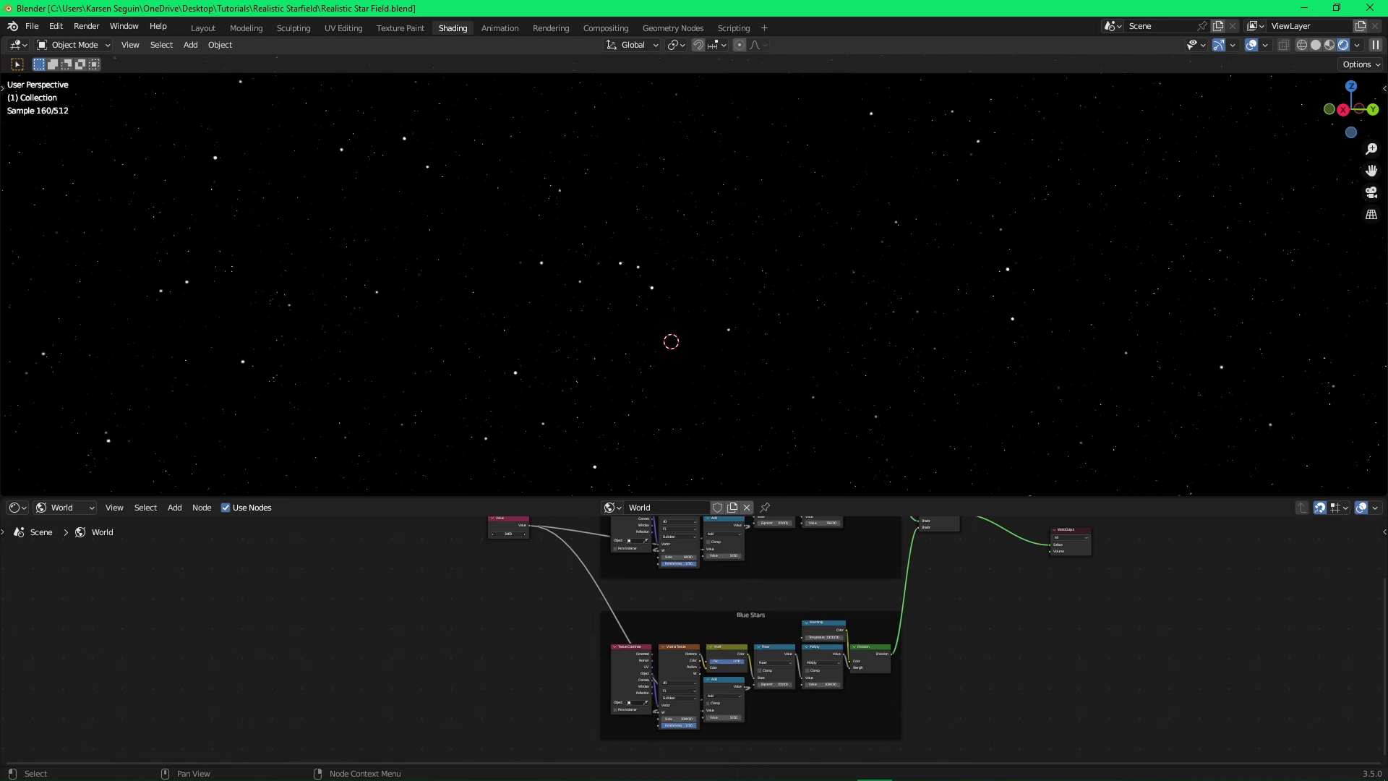
key("ctrl+s")
Move the lower Blue Stars frame slightly up toward the first frame and save the file.
left_click_drag(752, 616, 752, 598)
left_click(938, 616)
key("ctrl+s")
scroll(891, 608, "up", 5)
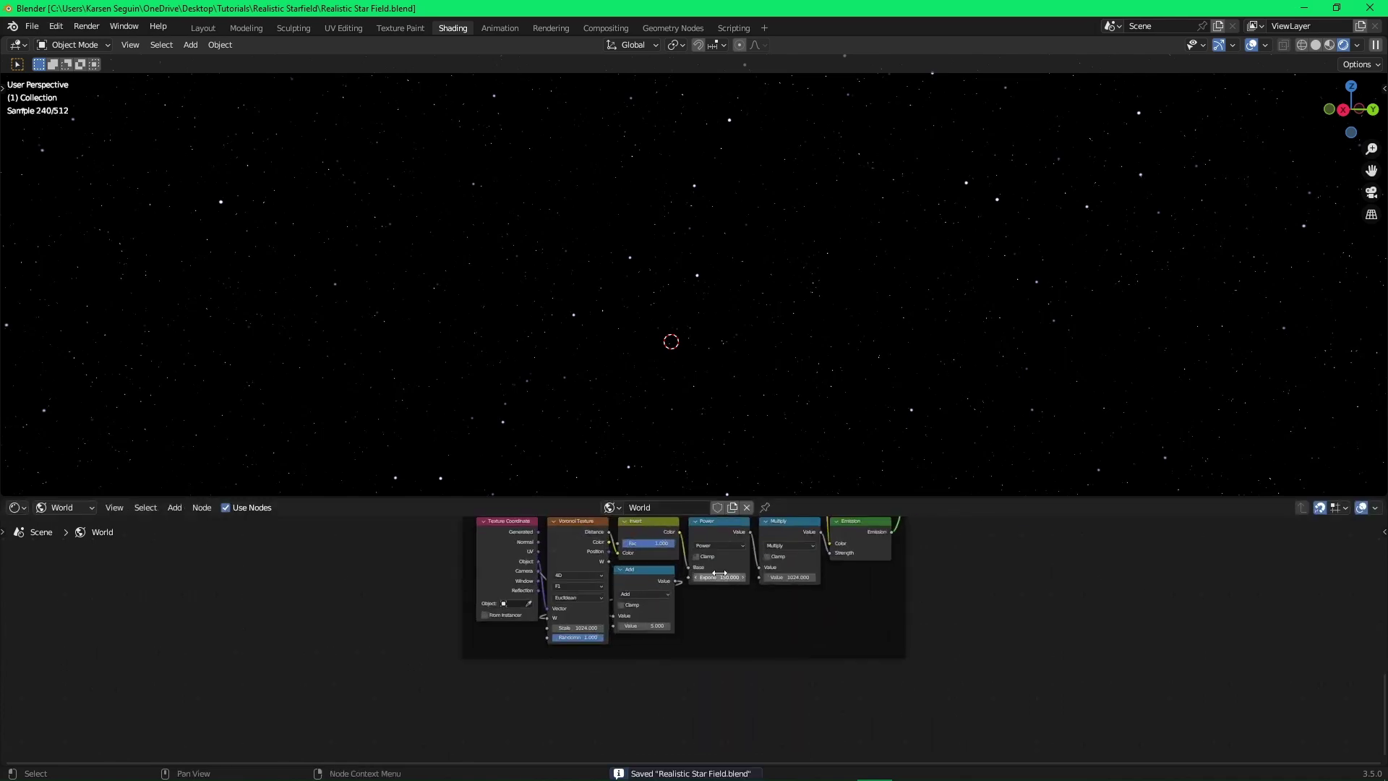
Duplicate the Add Shader and insert the copy on the link between the first Add Shader and the World Output.
scroll(835, 603, "down", 5)
middle_click_drag(900, 579, 780, 650)
scroll(780, 650, "down", 2)
left_click(796, 538)
key("shift+d")
left_click_drag(810, 536, 852, 534)
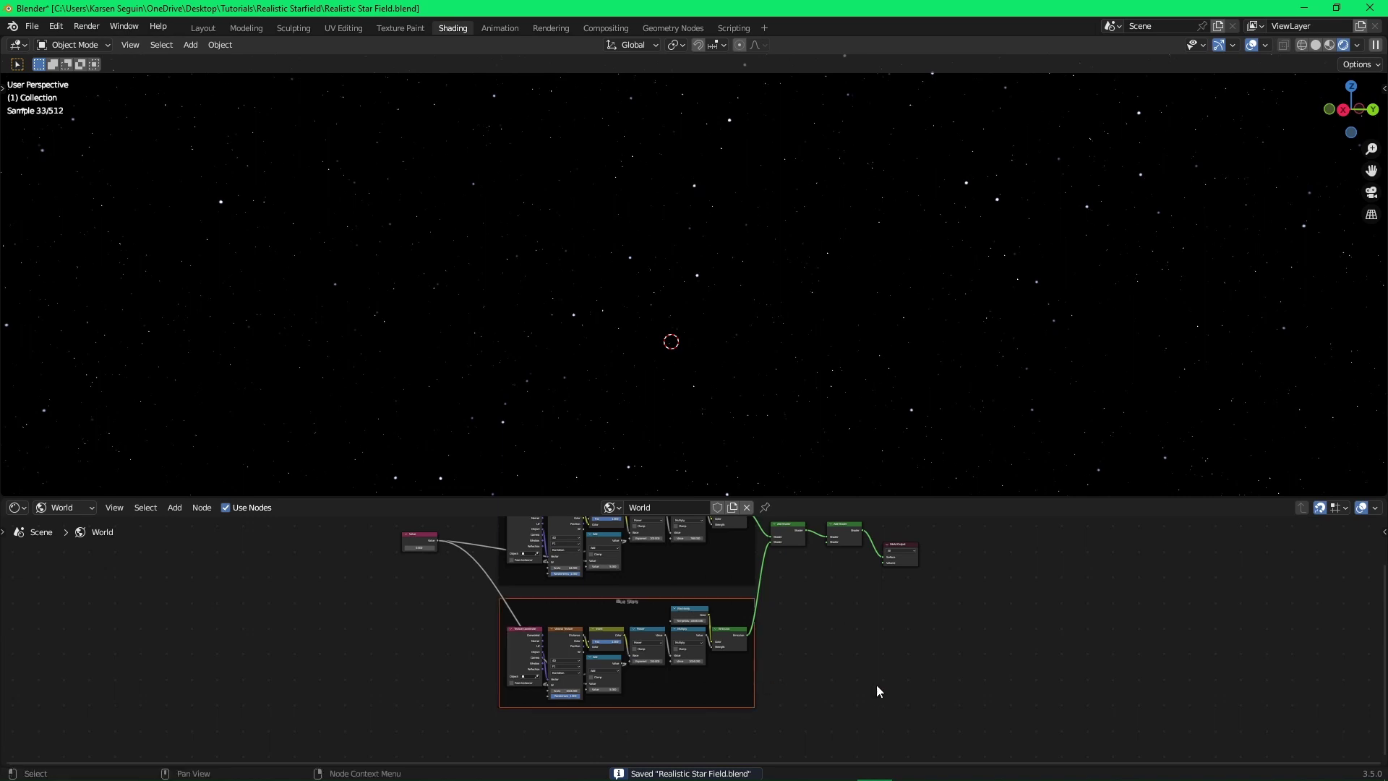
Rename the lower Blue Stars frame to White Stars and save the file.
scroll(653, 618, "up", 4)
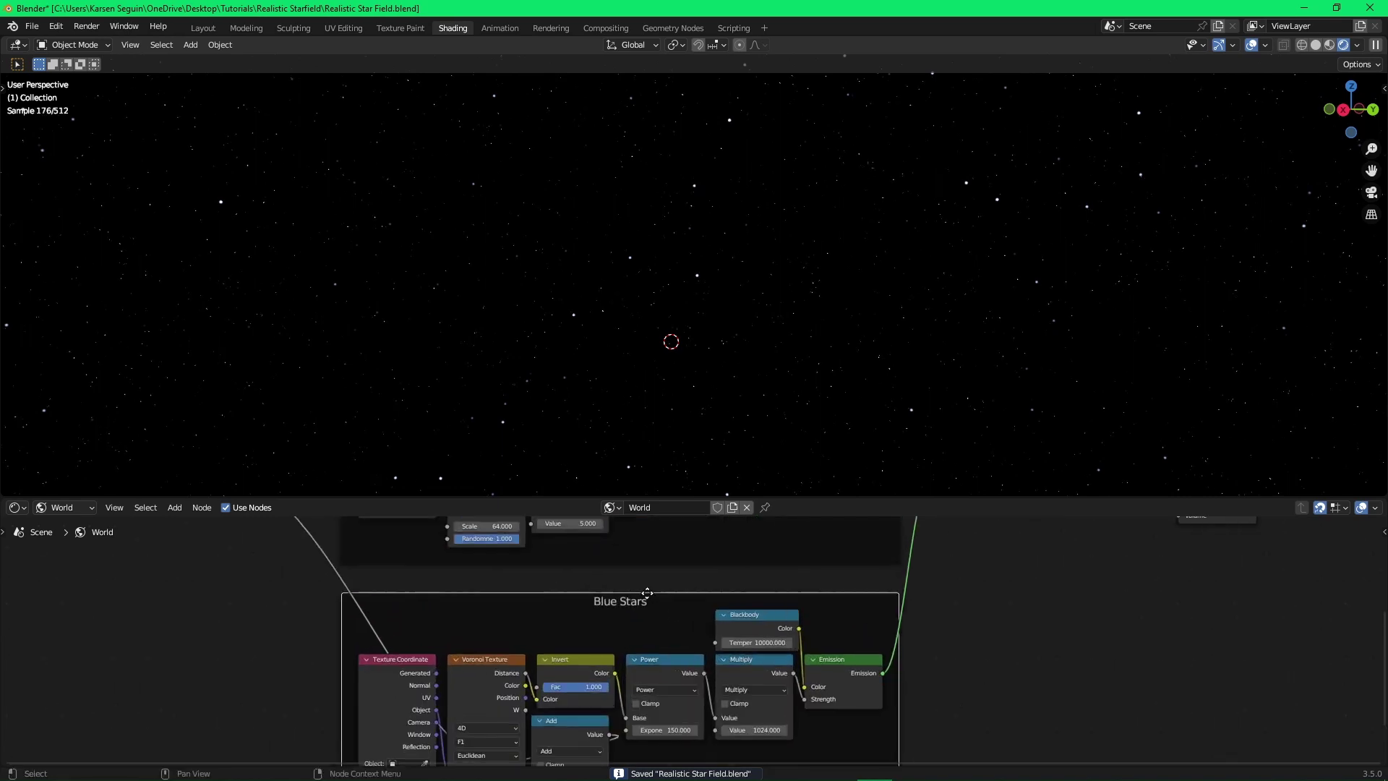
key("F2")
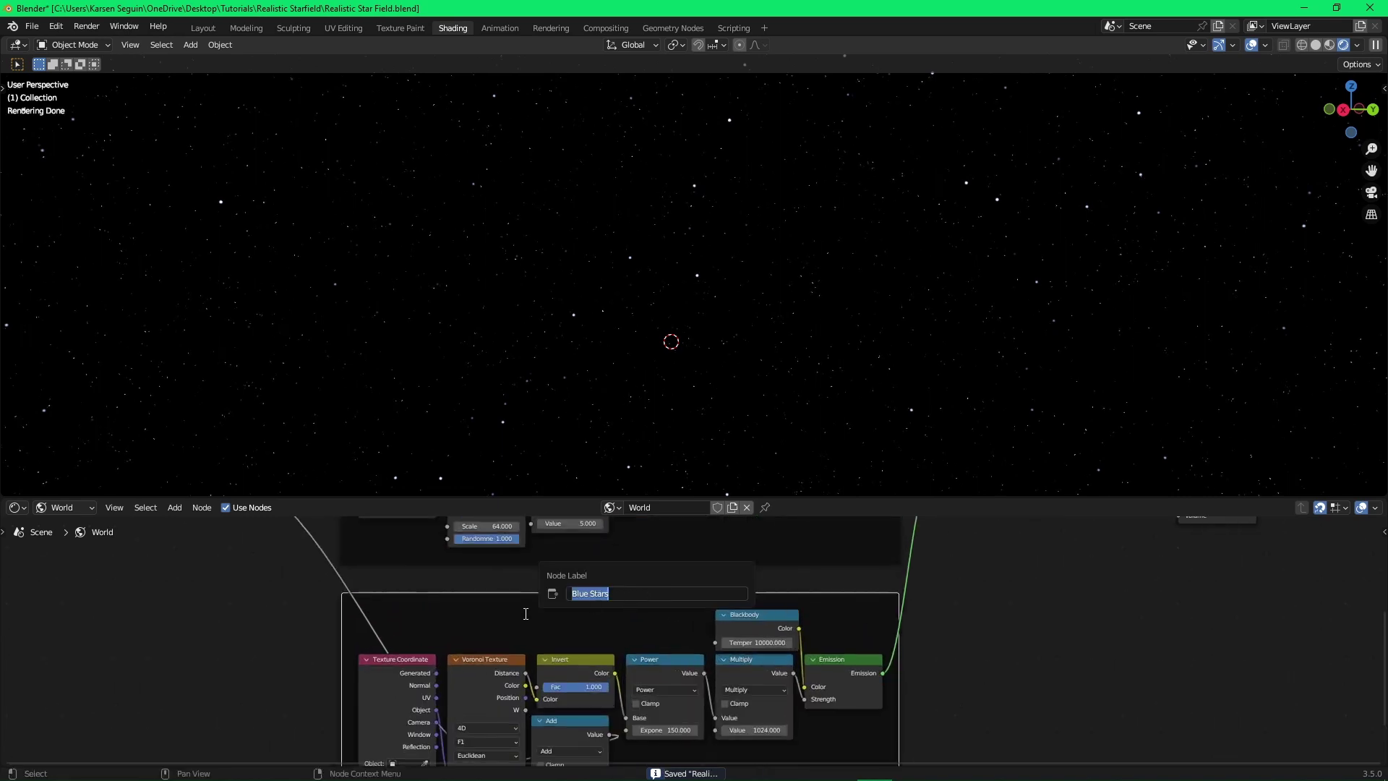
left_click(460, 601)
key("F2")
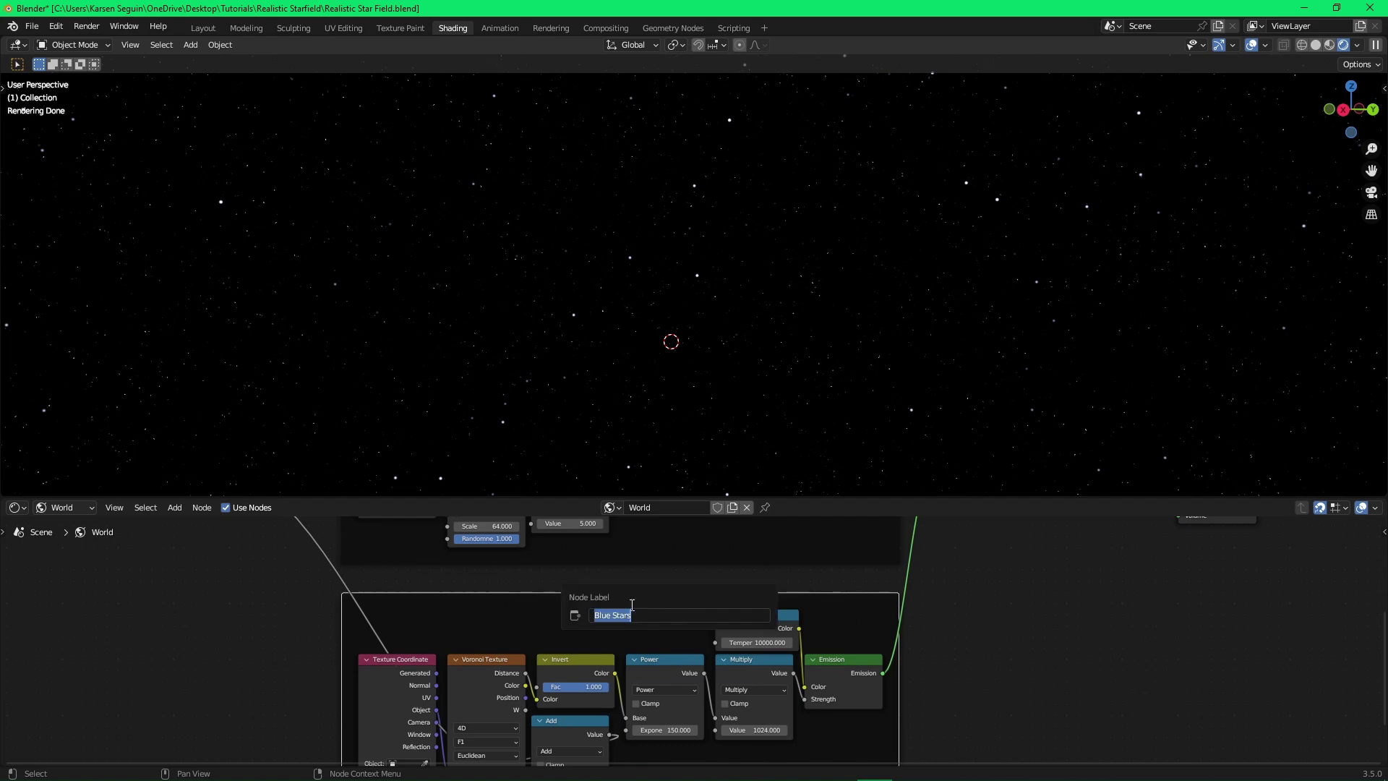
left_click_drag(611, 614, 539, 616)
key("Return")
key("F2")
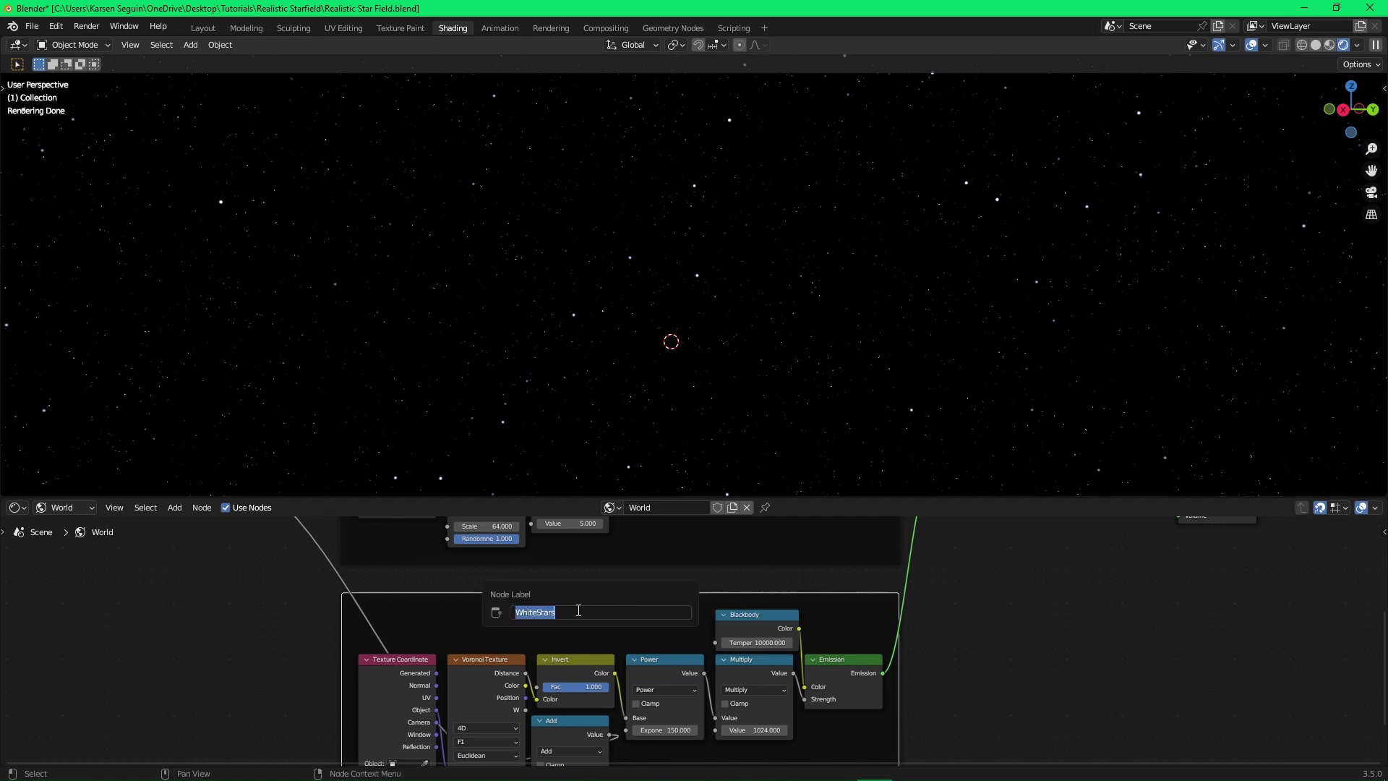
type("White Stars")
key("Return")
left_click(1010, 644)
key("Home")
key("ctrl+s")
left_click_drag(871, 728, 518, 622)
middle_click_drag(610, 633, 616, 607)
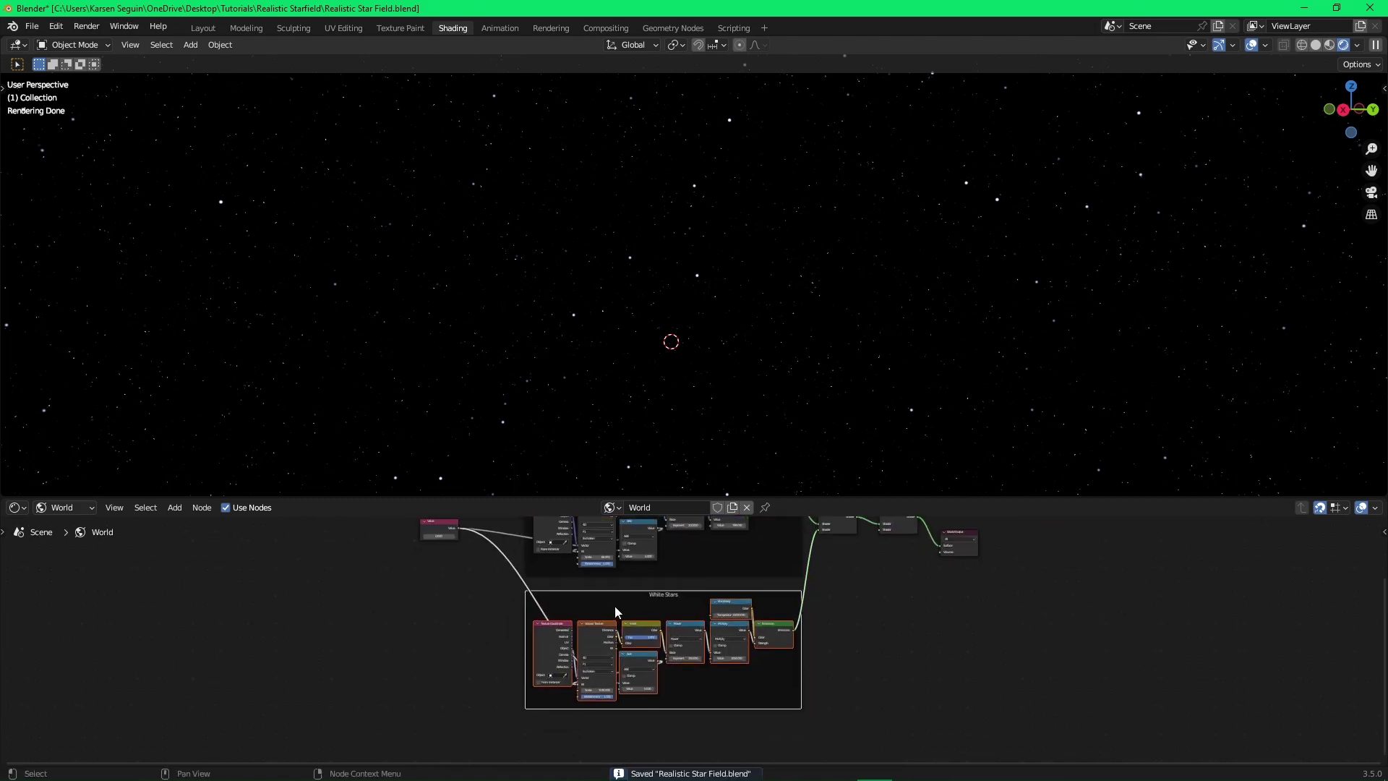
key("shift+d")
left_click(615, 736)
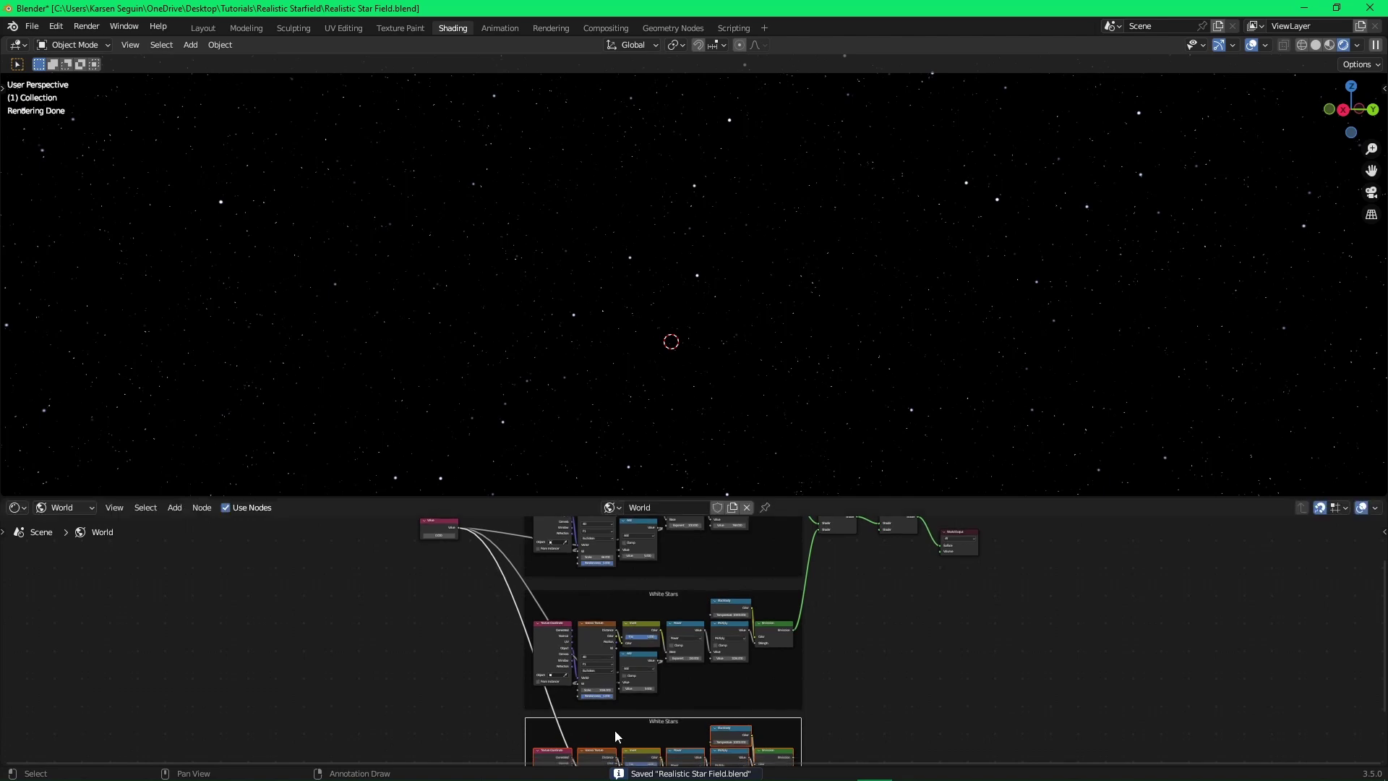
key("x")
Shift the Value node away from the frames, duplicate the White Stars group with its input link below the original and save the file.
left_click(446, 537)
left_click_drag(445, 537, 428, 548)
left_click_drag(947, 720, 518, 588)
key("shift+d")
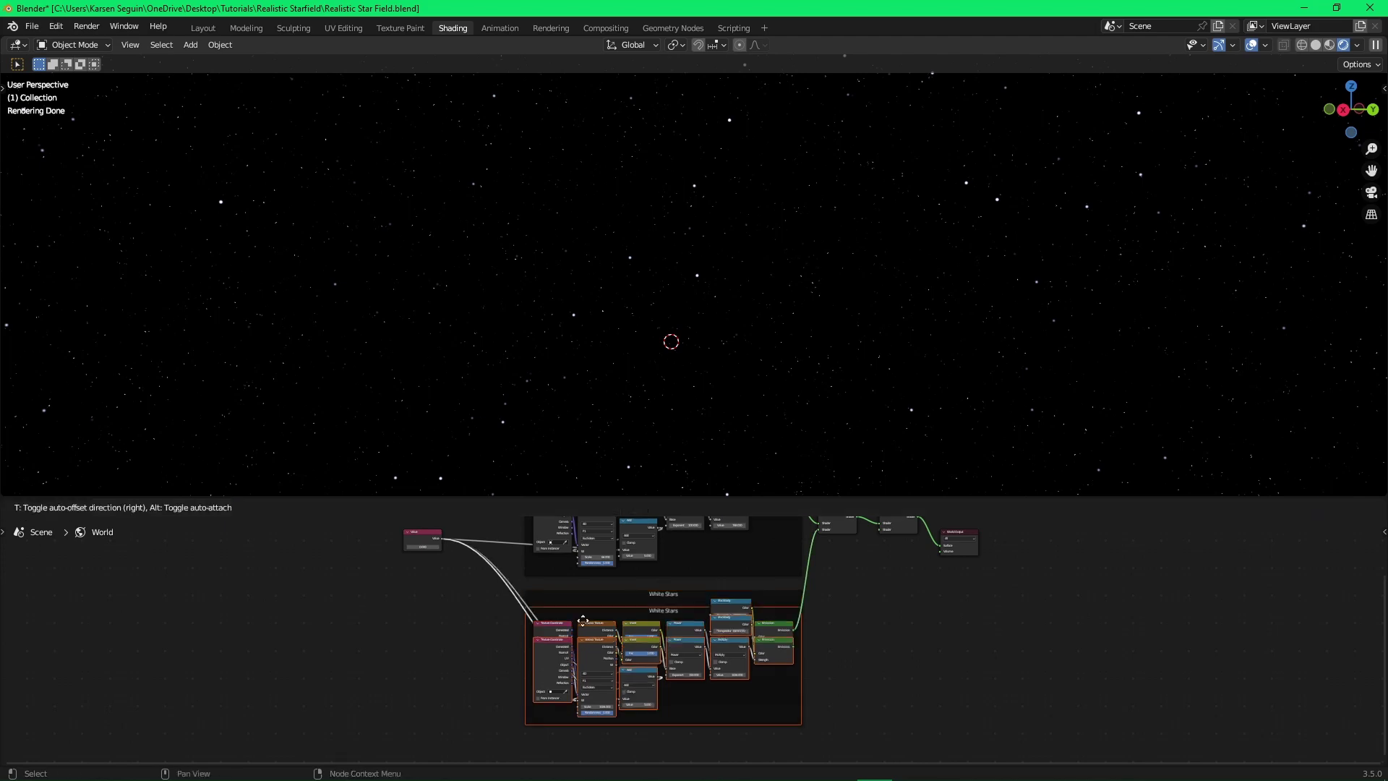
left_click(576, 710)
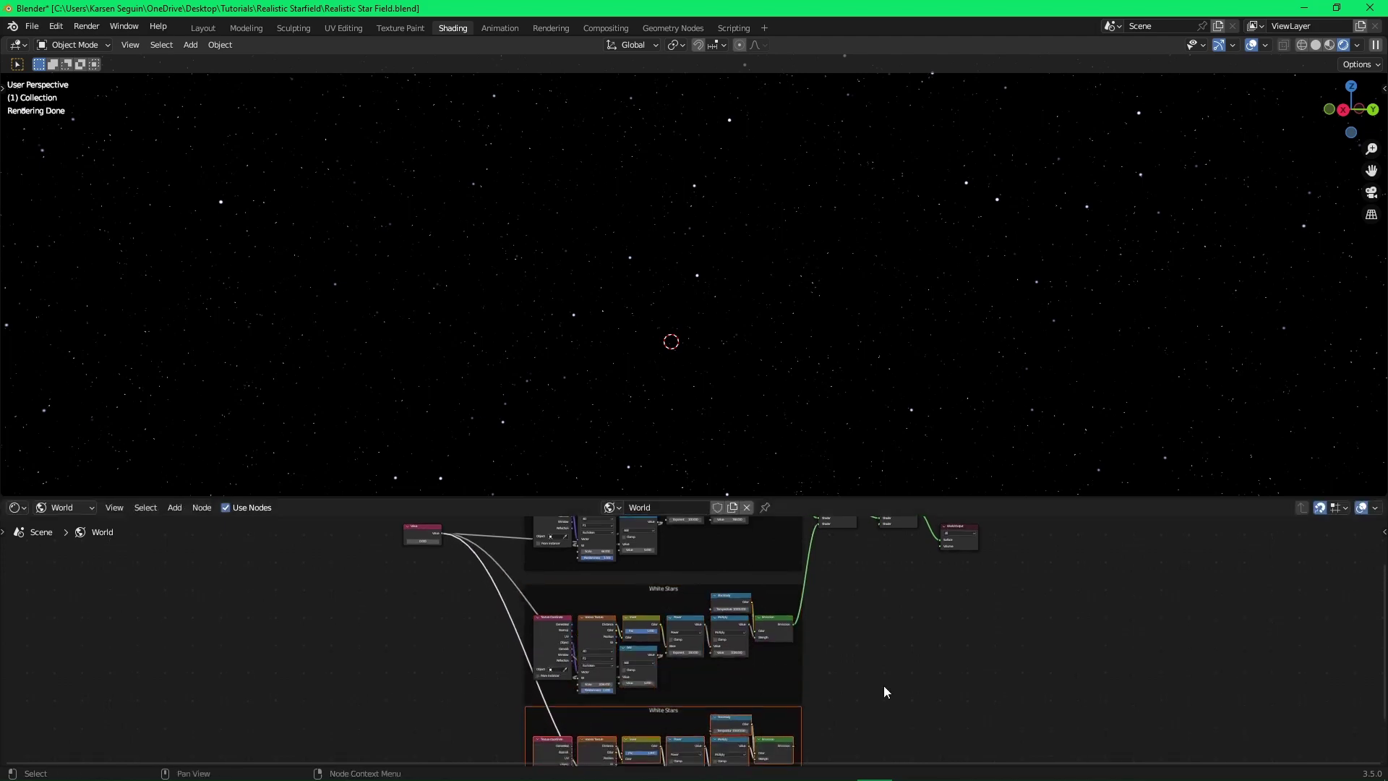
scroll(881, 631, "down", 1)
key("ctrl+s")
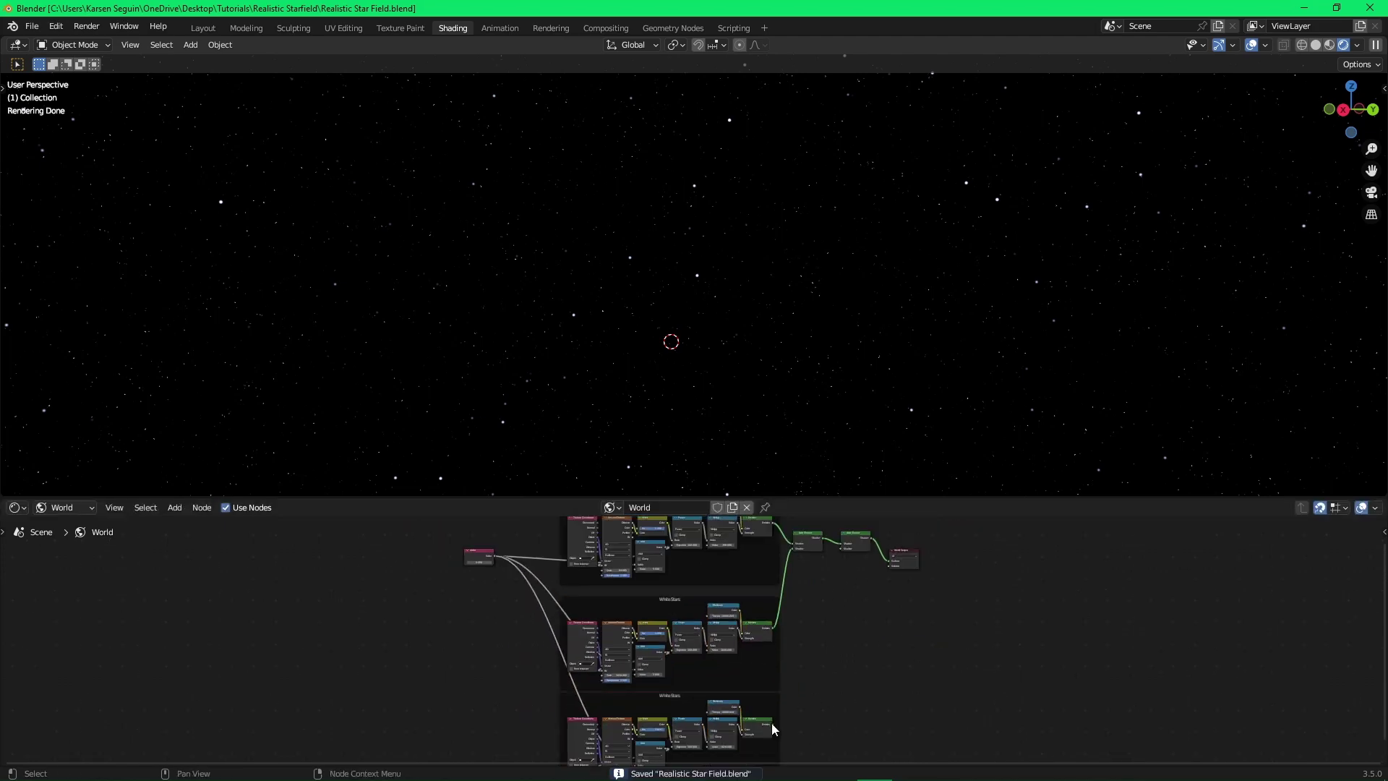
Connect the duplicated White Stars group's Emission to the free input of the second Add Shader.
left_click_drag(771, 723, 843, 547)
middle_click_drag(805, 704, 838, 601)
scroll(752, 629, "up", 8)
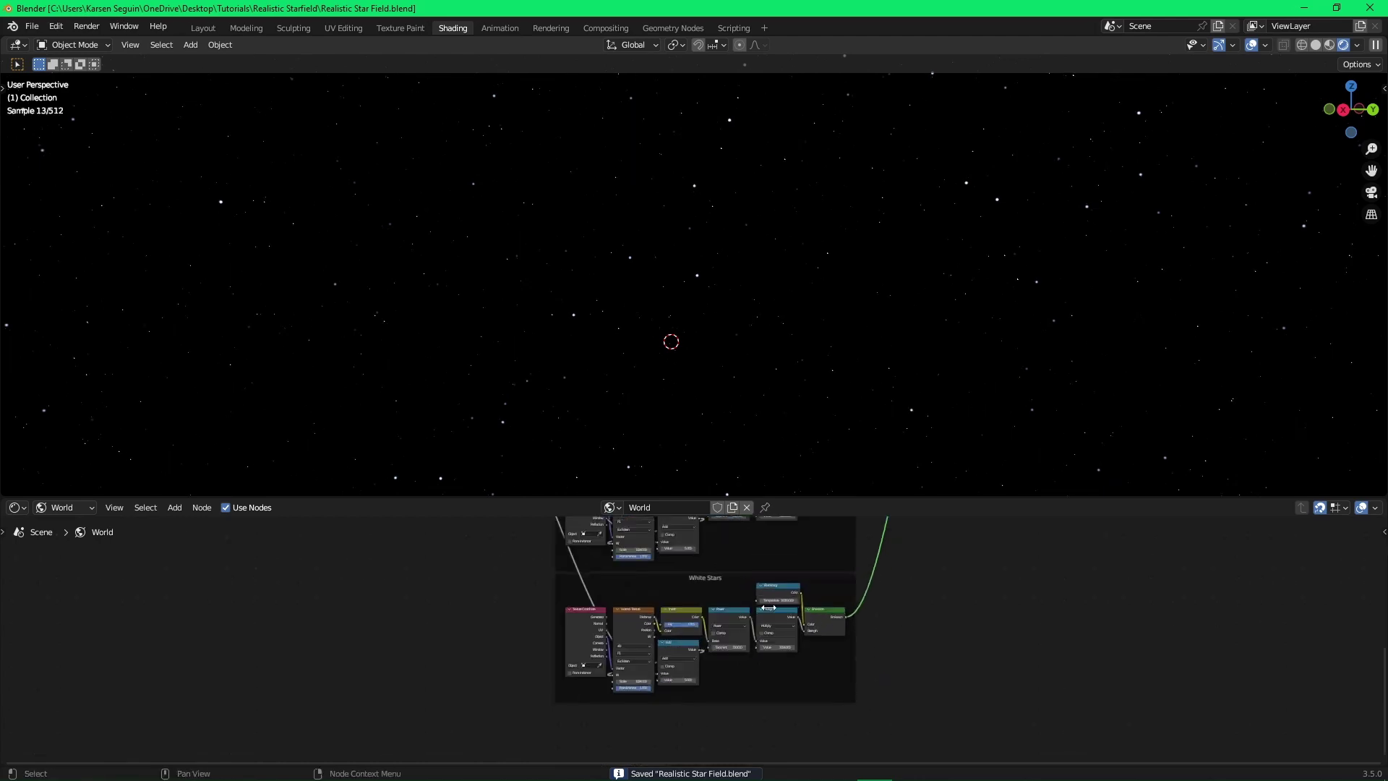
Enter a new Value on the Add node of the original White Stars group and save the file.
middle_click_drag(691, 671, 718, 648)
scroll(719, 648, "up", 3)
scroll(720, 666, "down", 8)
scroll(719, 663, "down", 2)
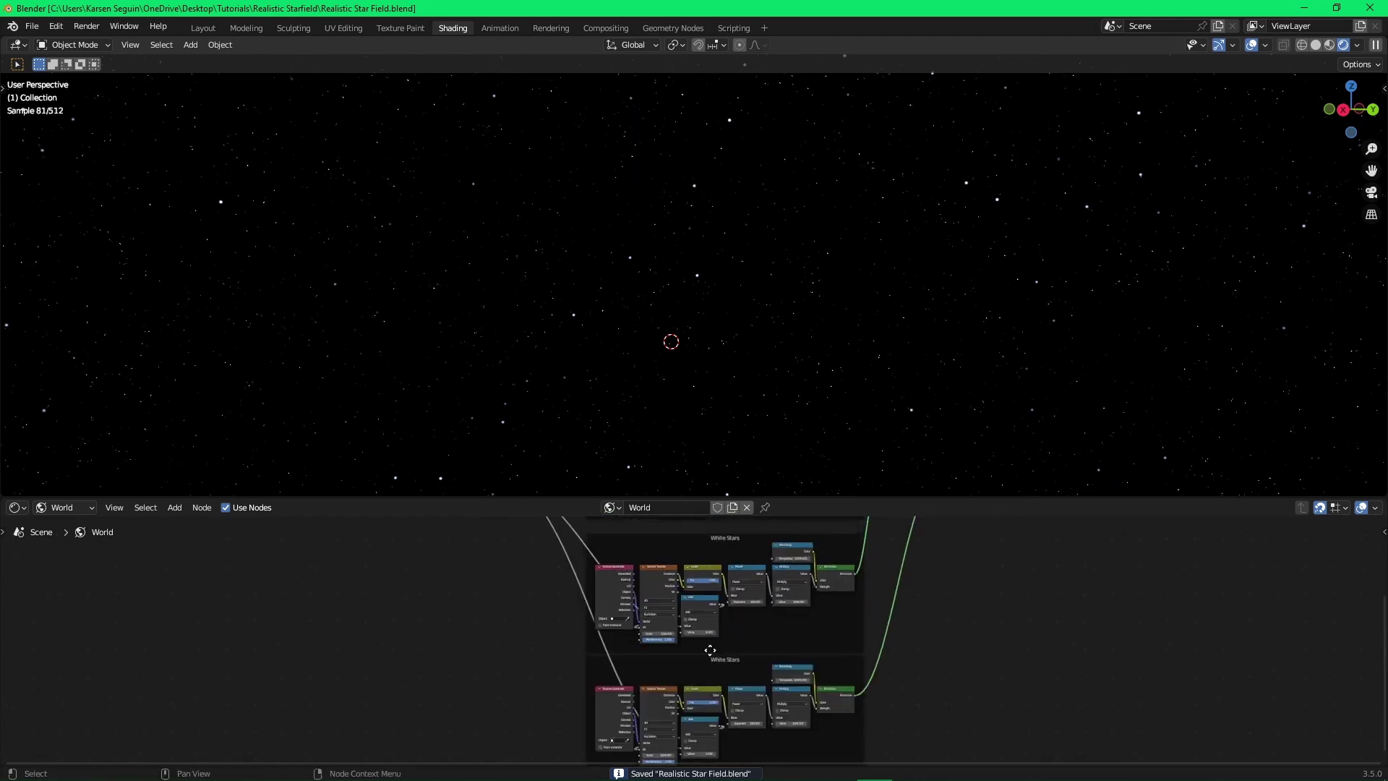
scroll(710, 681, "up", 3)
type("1")
key("Return")
key("ctrl+s")
Set the Value of the lowest White Stars group's Add node to 150 and save the file.
middle_click_drag(718, 561, 725, 627)
scroll(725, 632, "up", 2)
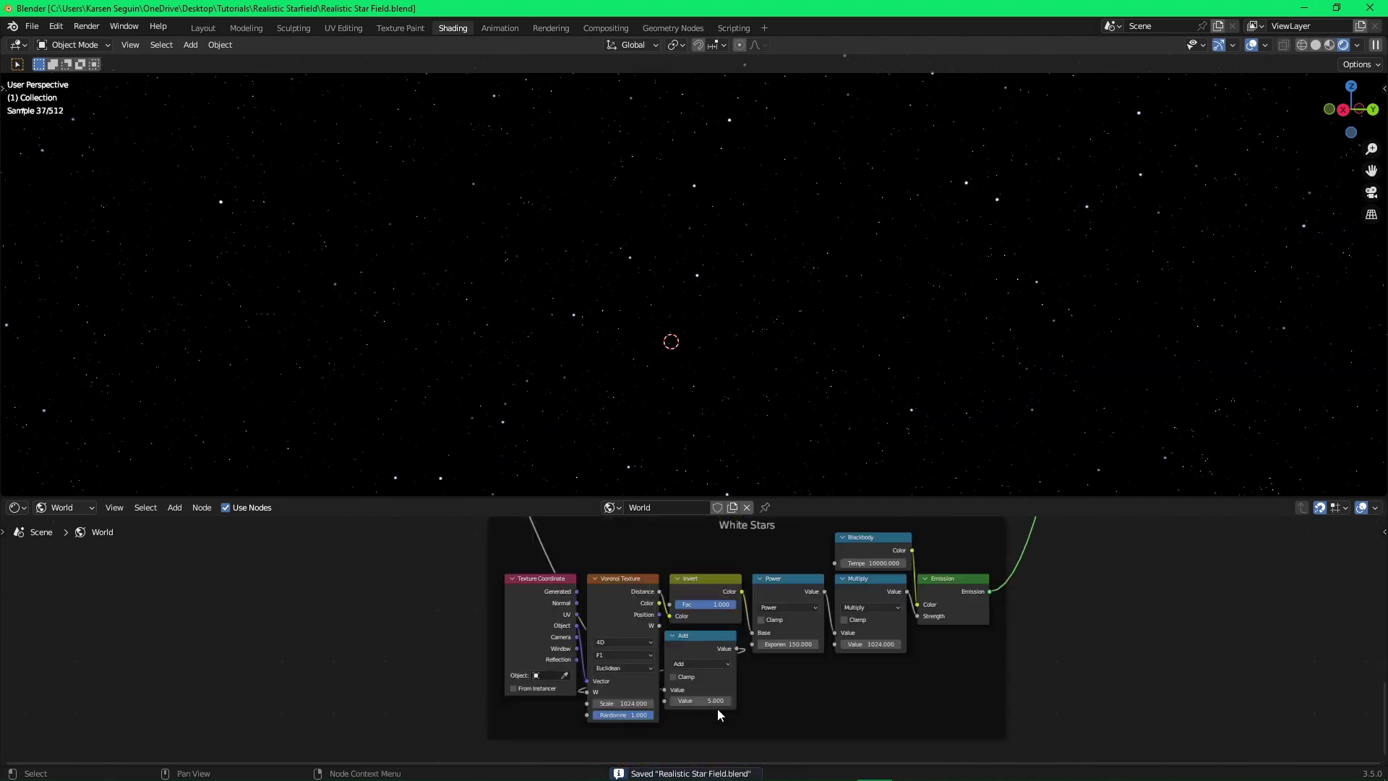
left_click(714, 701)
type("150")
key("Return")
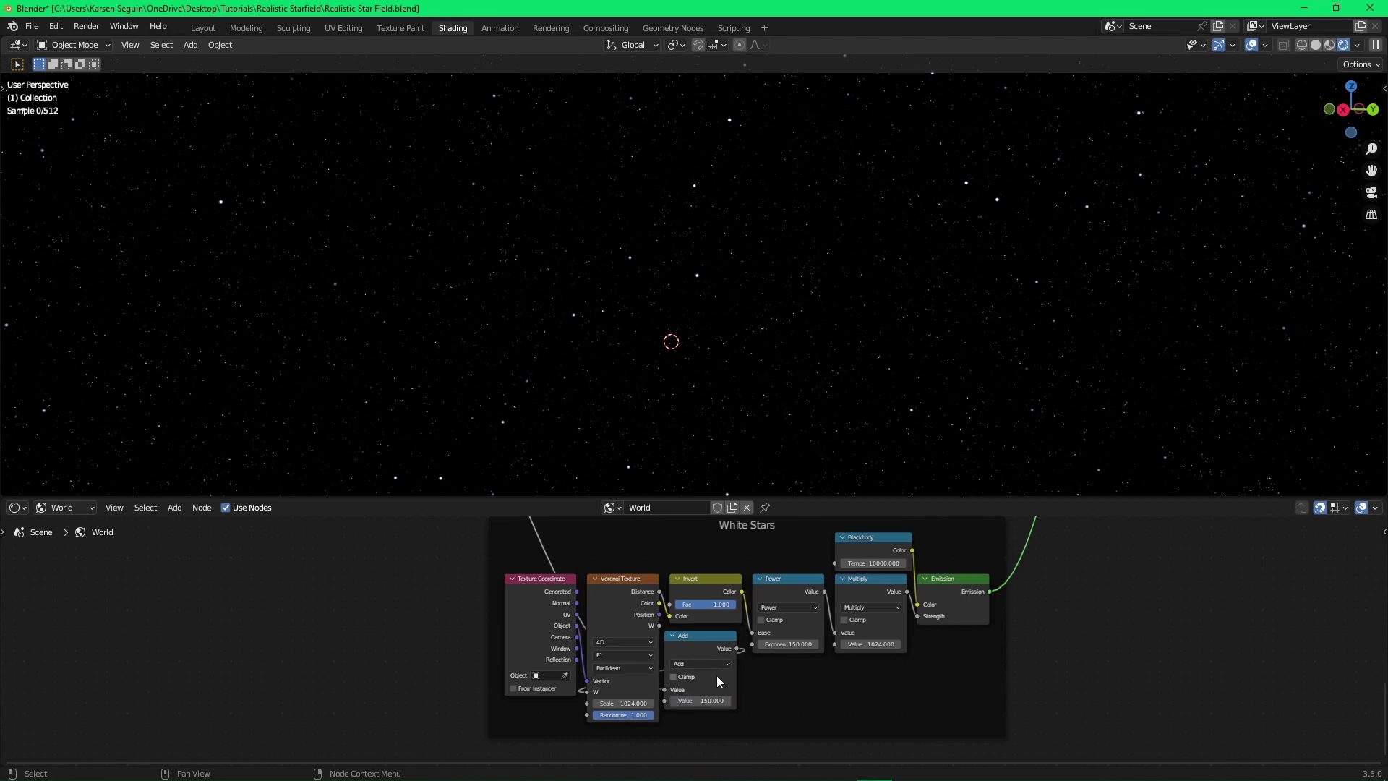
key("ctrl+s")
Set the Scale of the lowest group's Voronoi Texture to 512 and save the file.
scroll(671, 694, "up", 2)
middle_click_drag(670, 702, 671, 670)
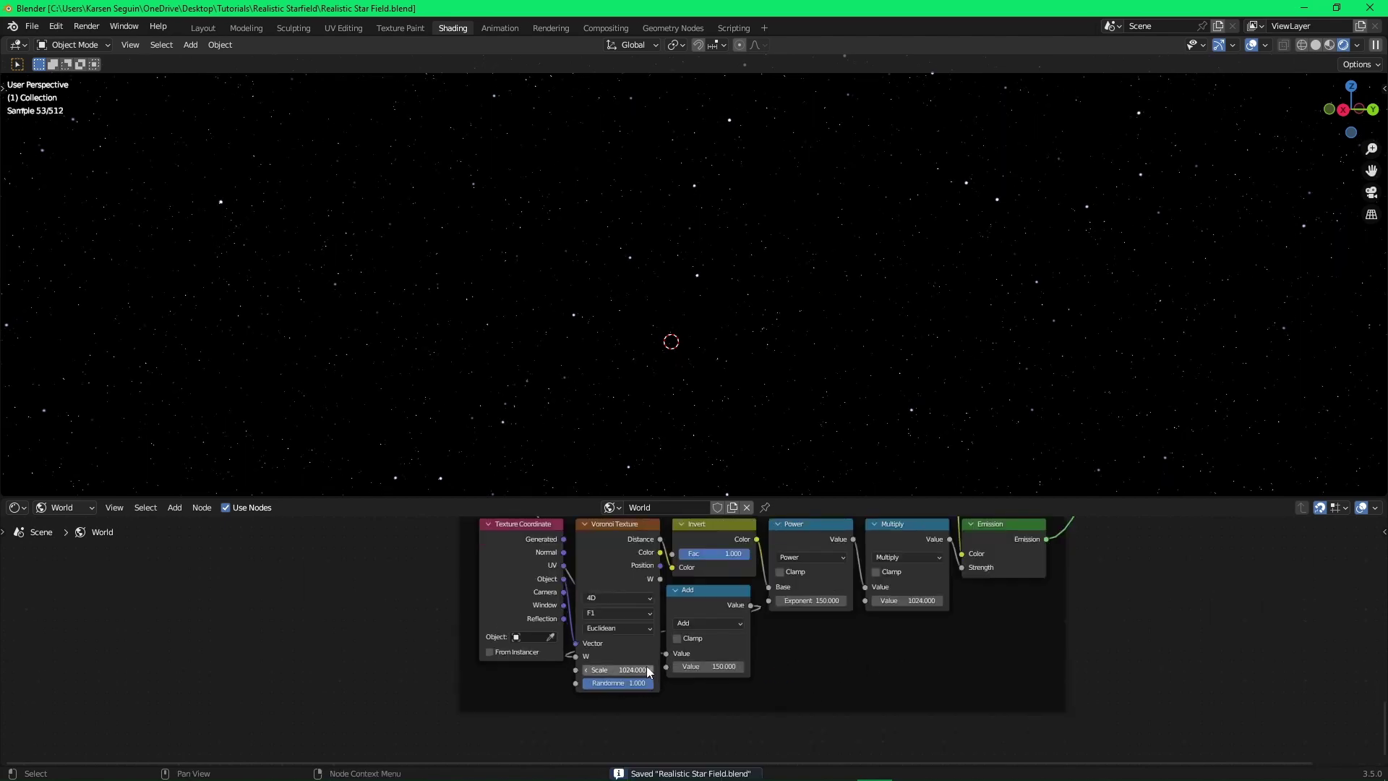
key("alt+Tab")
key("alt+Tab")
left_click(619, 670)
type("512")
key("Return")
key("ctrl+s")
Set the Scale of the lowest group's Voronoi Texture to 256.
left_click(619, 674)
type("256")
key("Return")
Set the Exponent of the lowest group's Power node to 100 and save the file.
middle_click_drag(768, 648, 750, 651)
left_click(780, 611)
type("100")
key("Return")
key("ctrl+s")
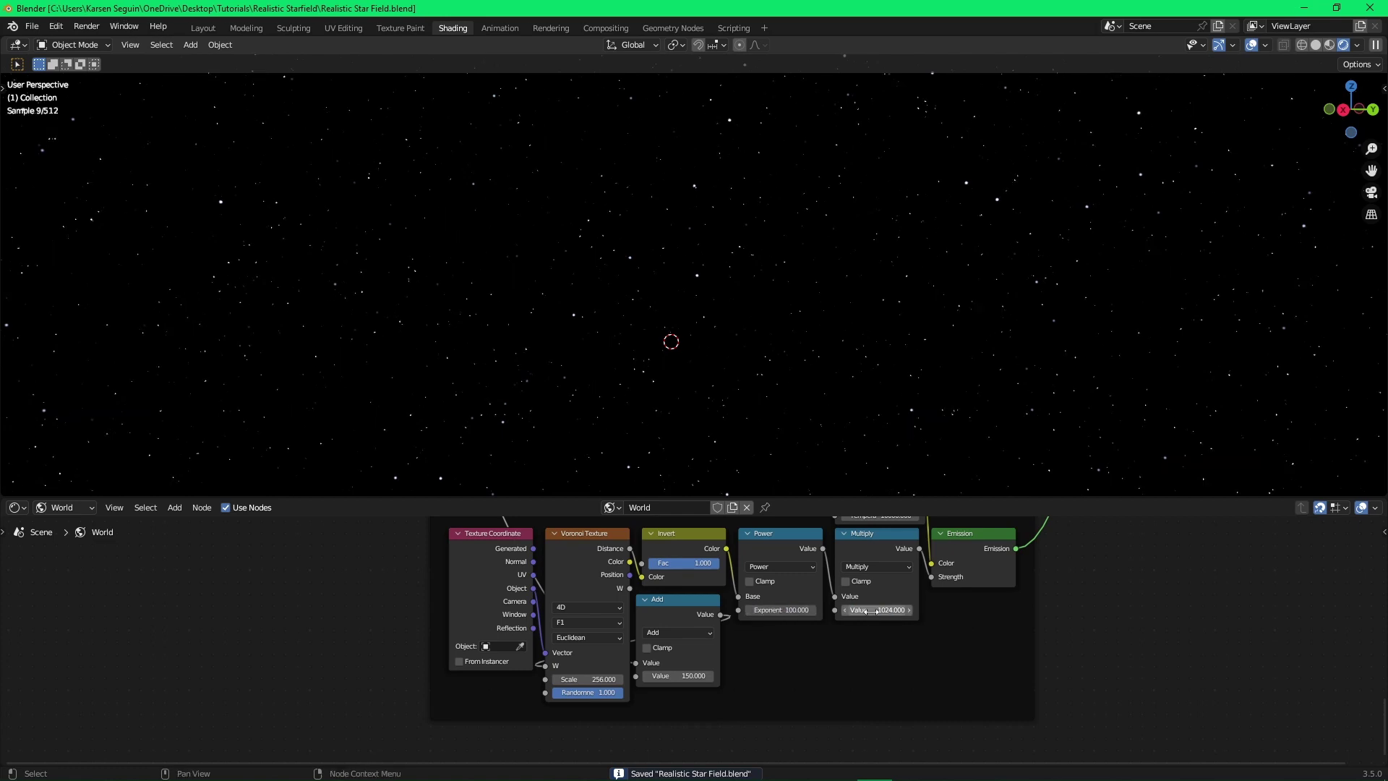
Set the Value of the lowest group's Multiply node to 512.
left_click(872, 611)
type("512")
key("Return")
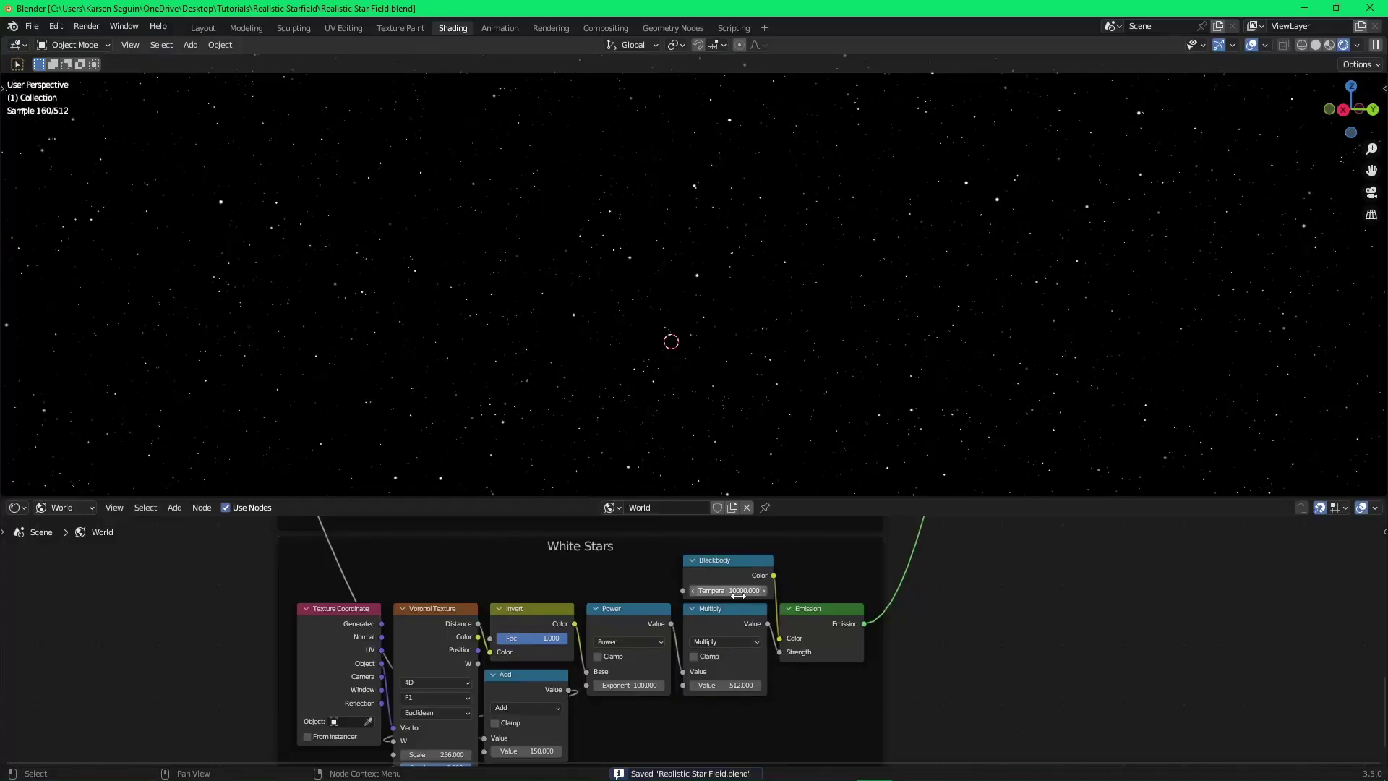
Set the Temperature of the lowest group's Blackbody node to 6000 and save the file.
left_click(739, 591)
type("6")
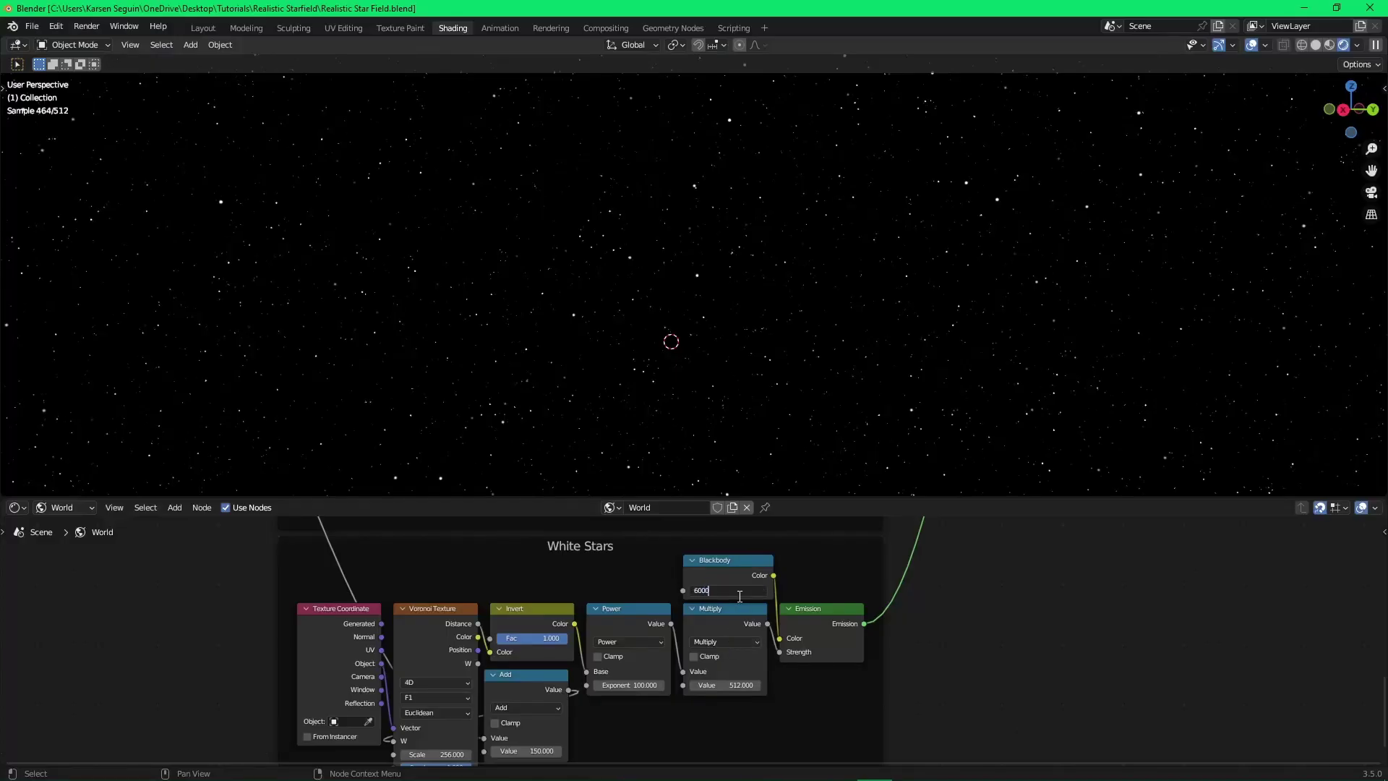
type("000")
key("Return")
key("ctrl+s")
Save the file, add a camera to the scene and switch the viewport to the camera view.
key("shift+a")
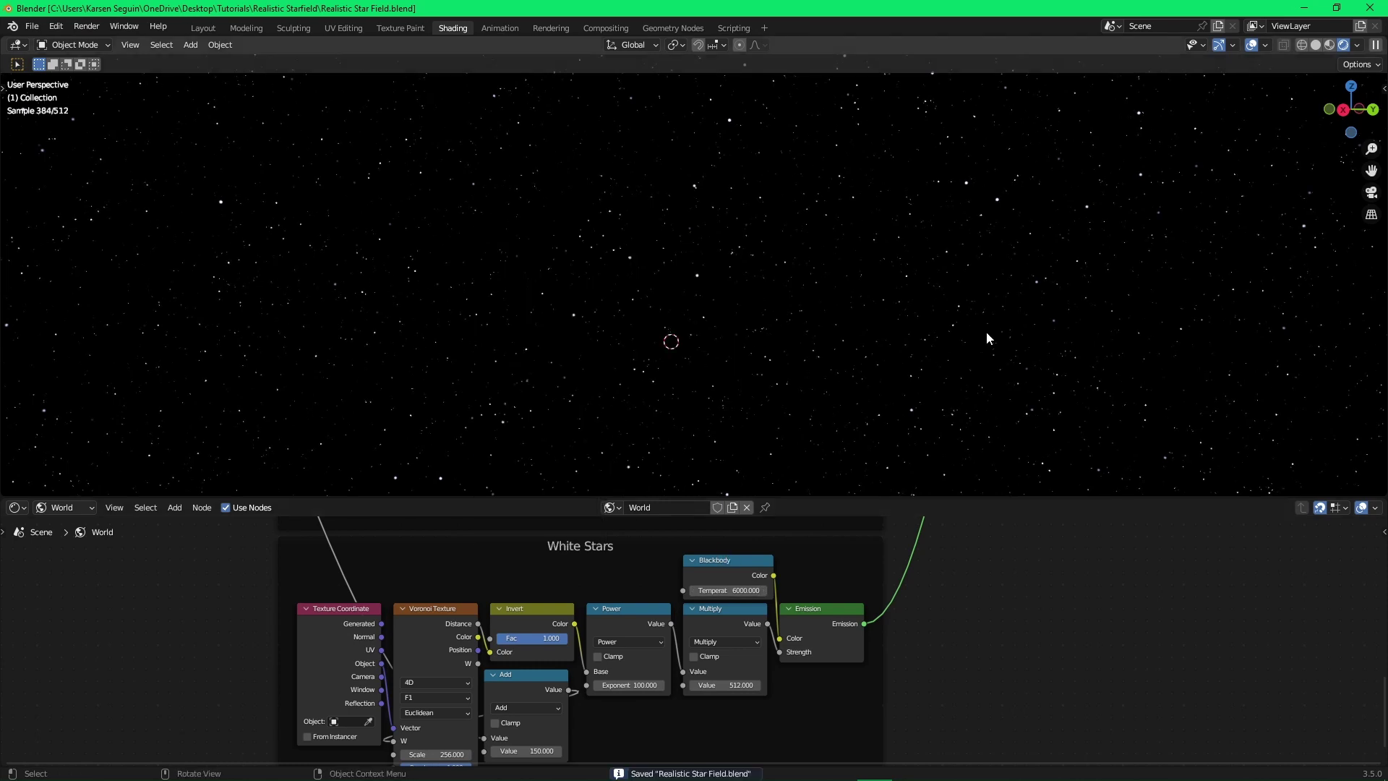
scroll(942, 332, "up", 6)
scroll(942, 331, "down", 3)
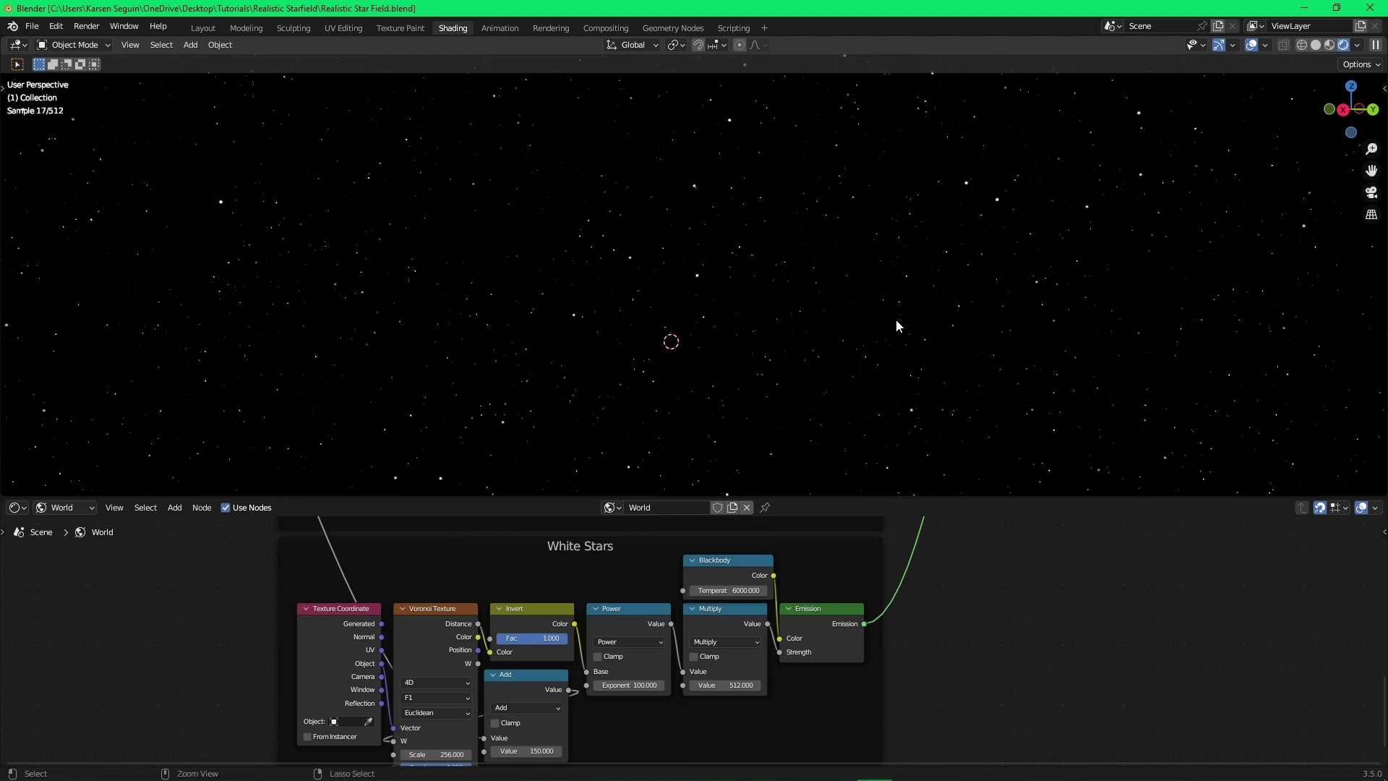
key("ctrl+s")
key("shift+a")
left_click(764, 486)
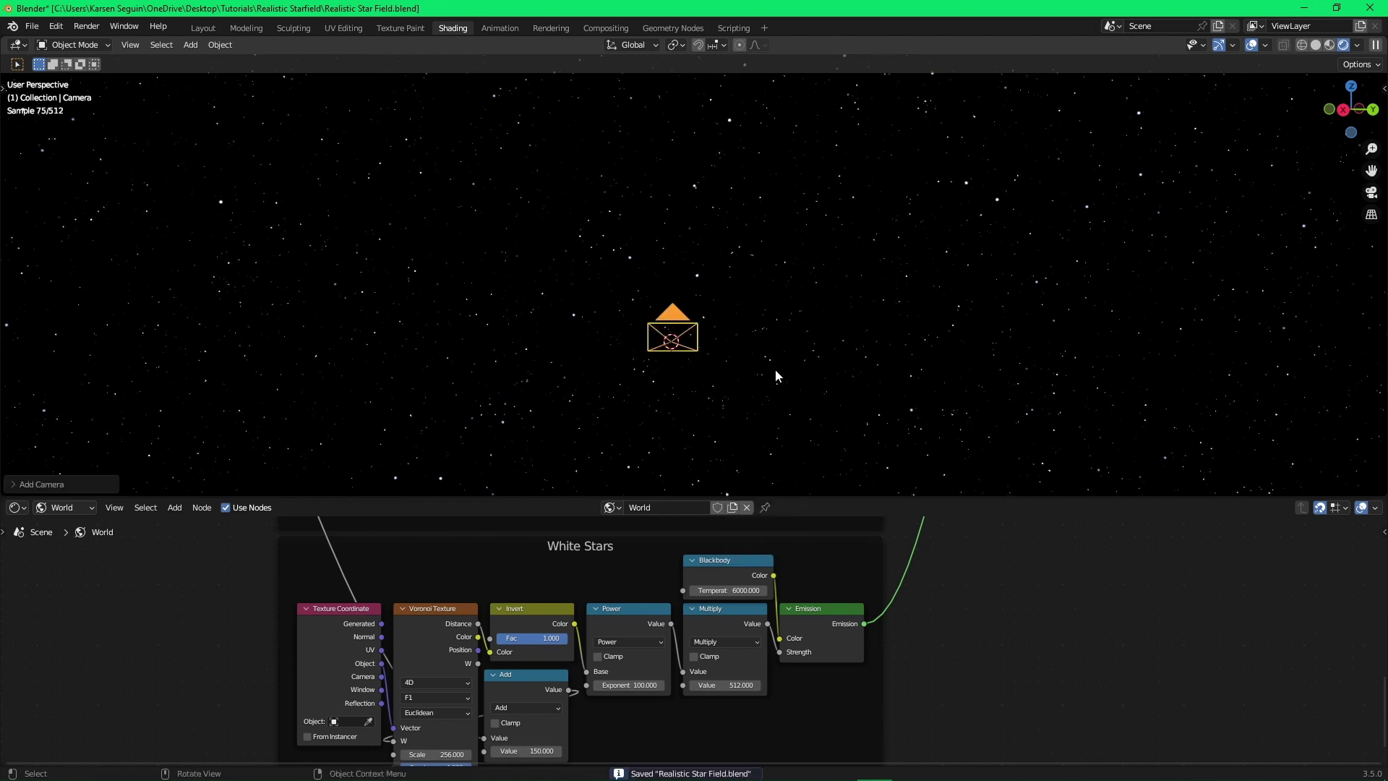
key("KP_0")
key("Home")
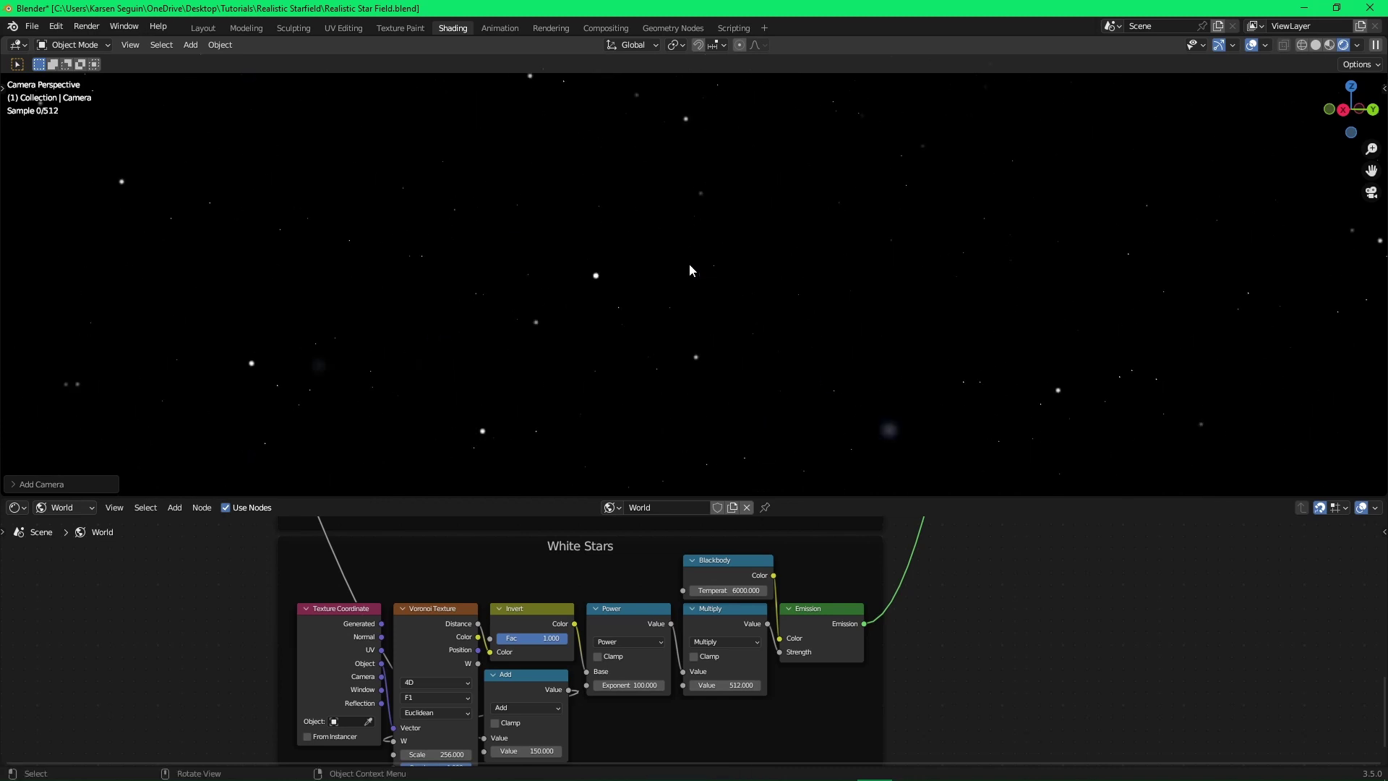
Examine the color and shape of individual stars up close in the camera view.
scroll(688, 263, "up", 1)
middle_click_drag(563, 385, 725, 365, "shift")
scroll(783, 354, "up", 5)
scroll(752, 391, "up", 5)
middle_click_drag(704, 431, 777, 338, "shift")
scroll(792, 307, "up", 6)
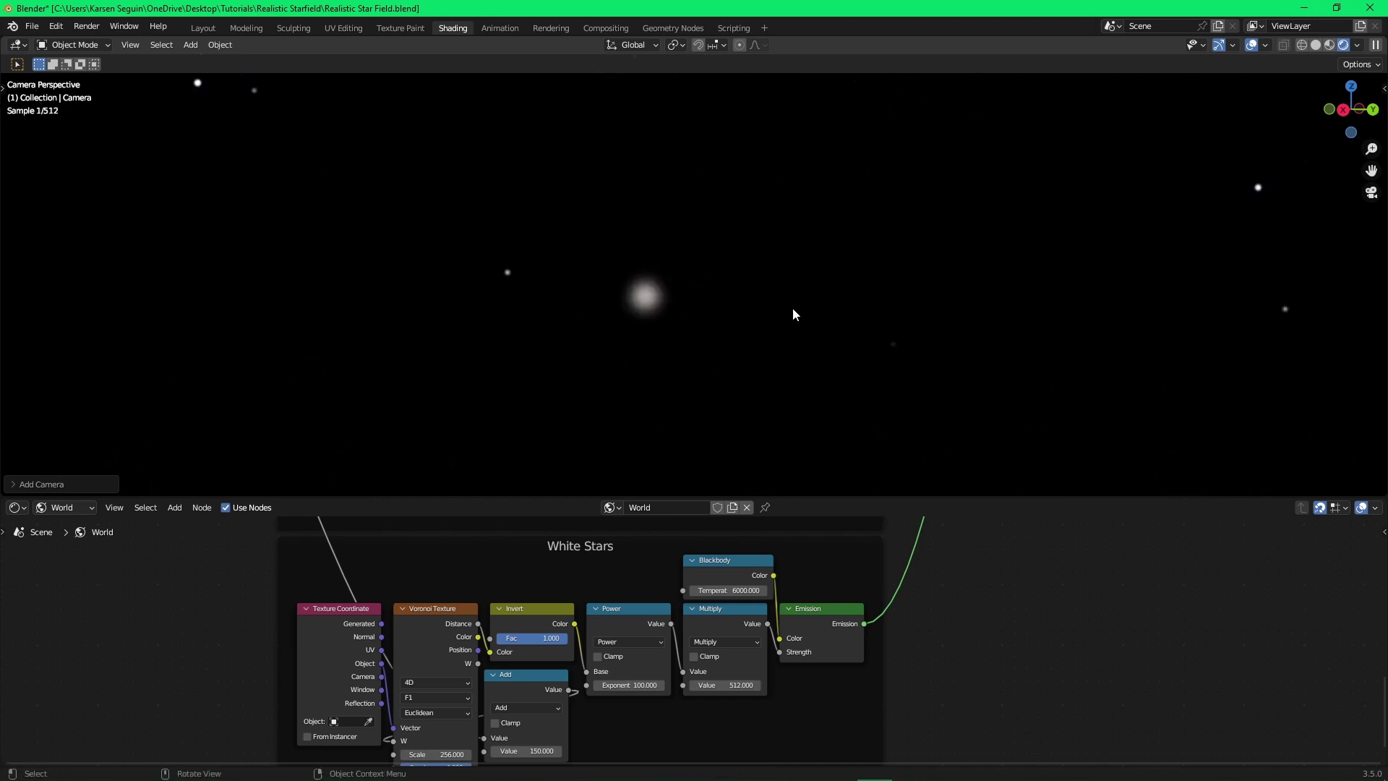
scroll(793, 308, "up", 3)
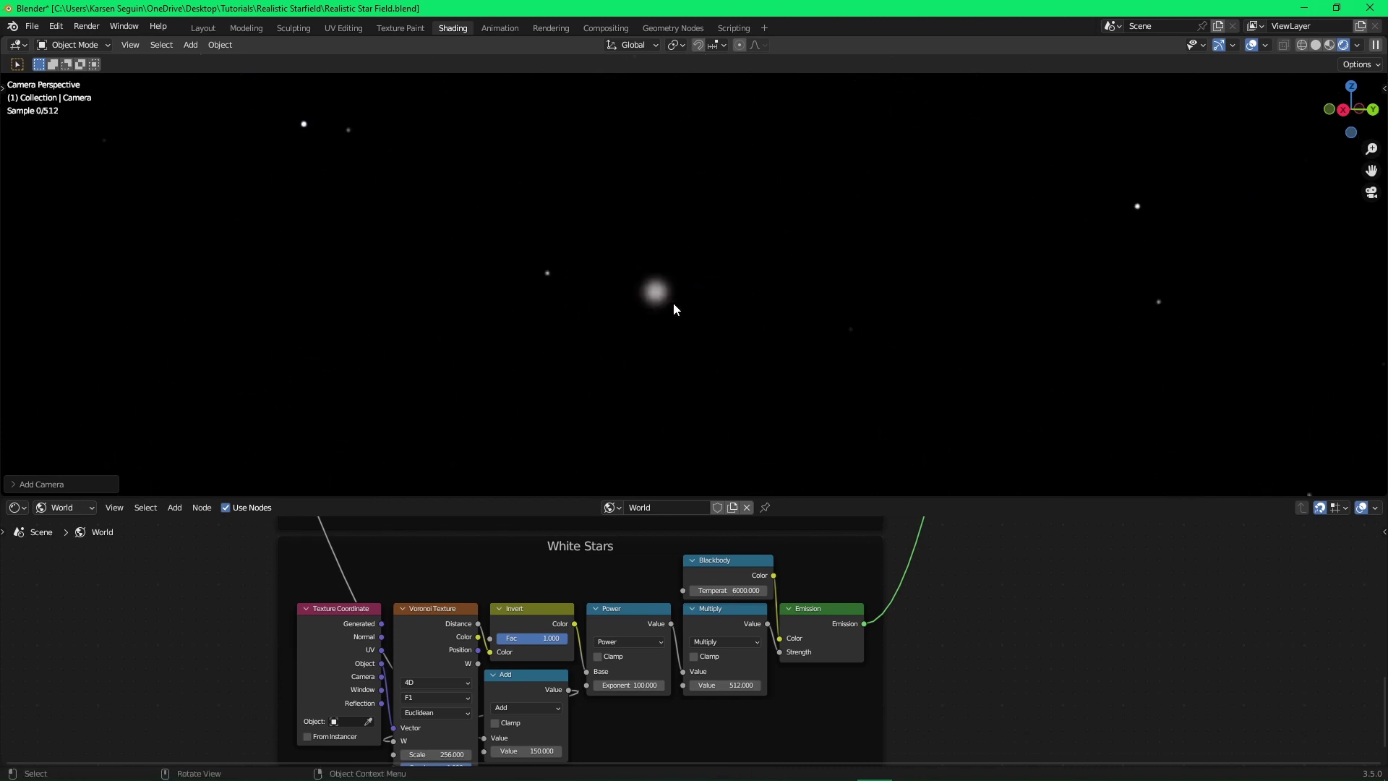
middle_click_drag(674, 310, 682, 314)
scroll(738, 331, "up", 5)
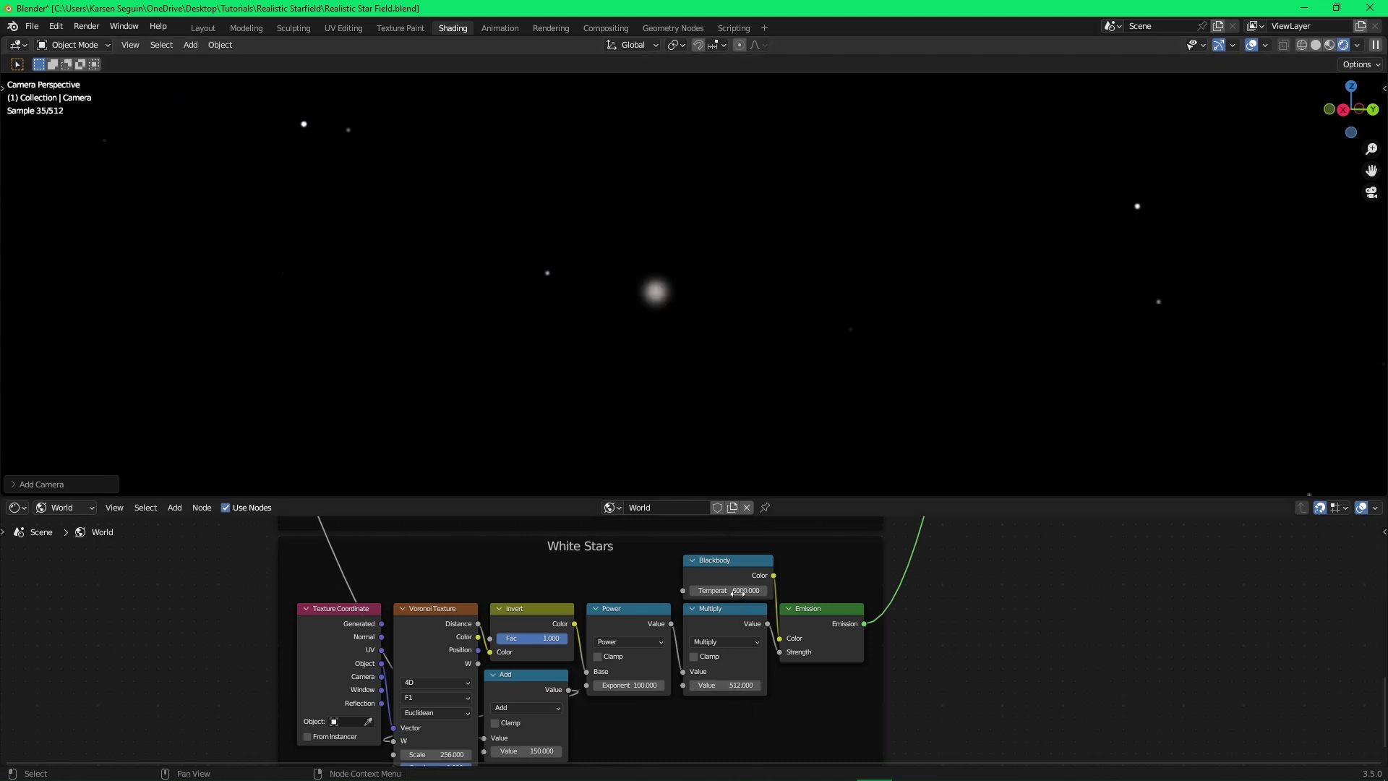
left_click_drag(737, 592, 755, 592)
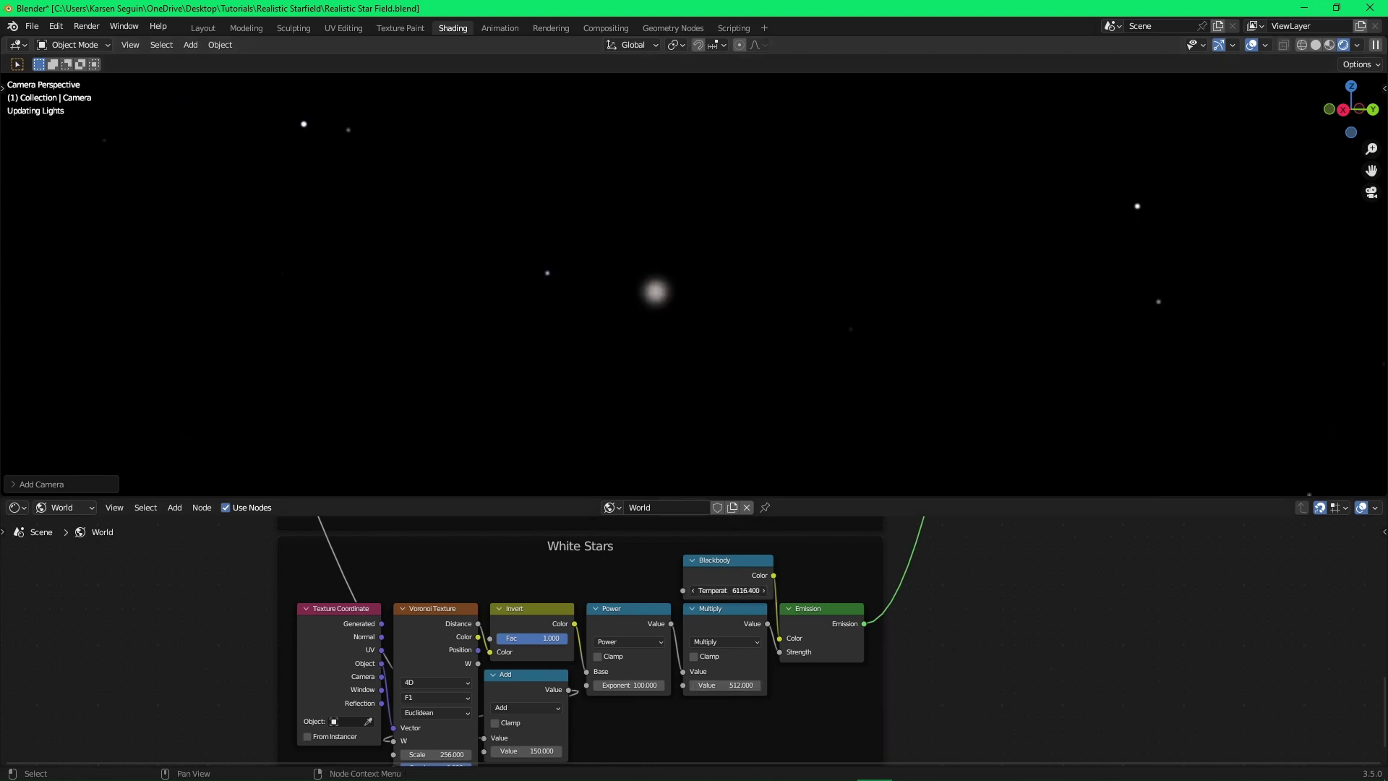
right_click(739, 593)
left_click(738, 594)
key("Return")
Save the Blender file and consult the star color and temperature chart in the browser for the yellow stars.
key("ctrl+s")
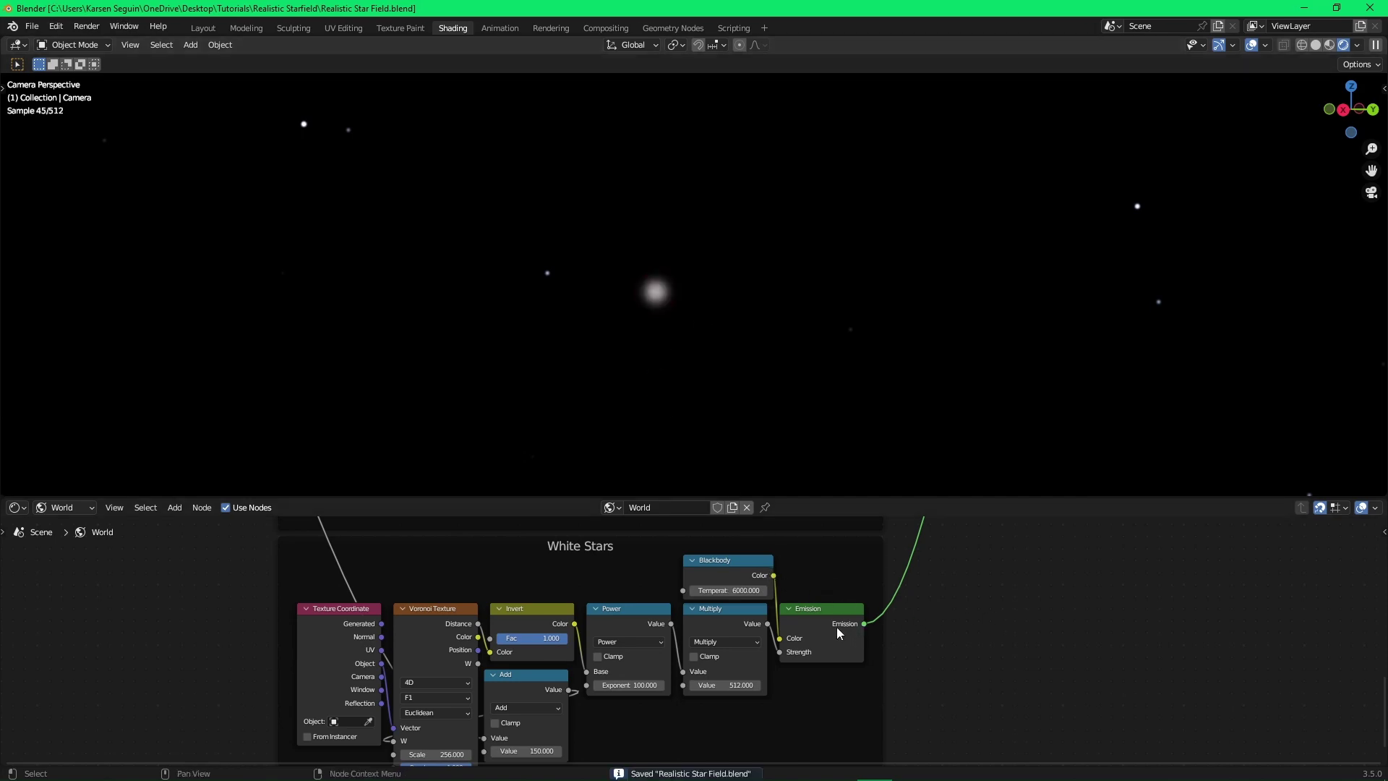
key("alt+Tab")
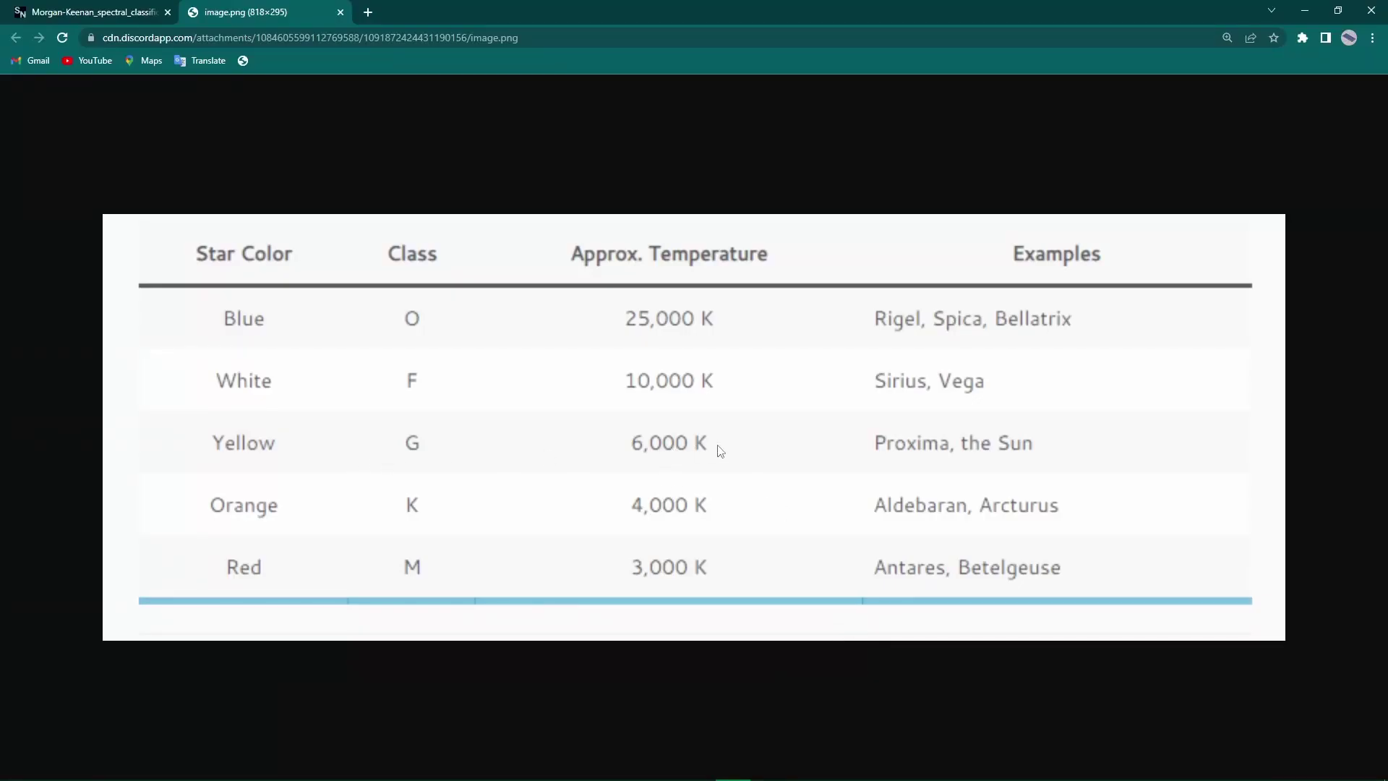
key("alt+Tab")
scroll(811, 603, "down", 3)
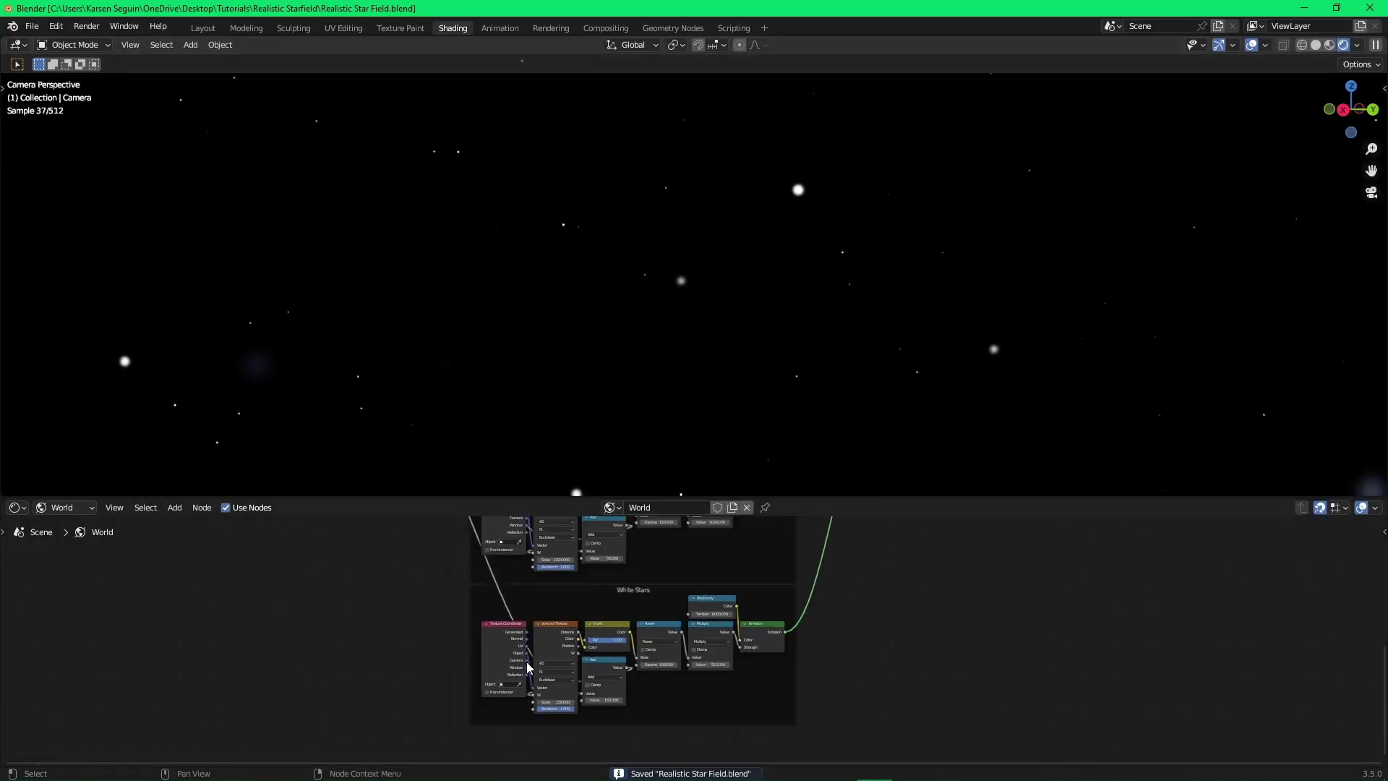
Try an Exponent of 75 on the Power node of the lowest star group and save the file.
scroll(530, 668, "up", 4)
middle_click_drag(531, 687, 625, 611)
scroll(625, 611, "up", 5)
key("ctrl+s")
left_click(663, 645)
left_click(787, 613)
middle_click_drag(767, 581, 757, 613)
scroll(757, 613, "up", 1)
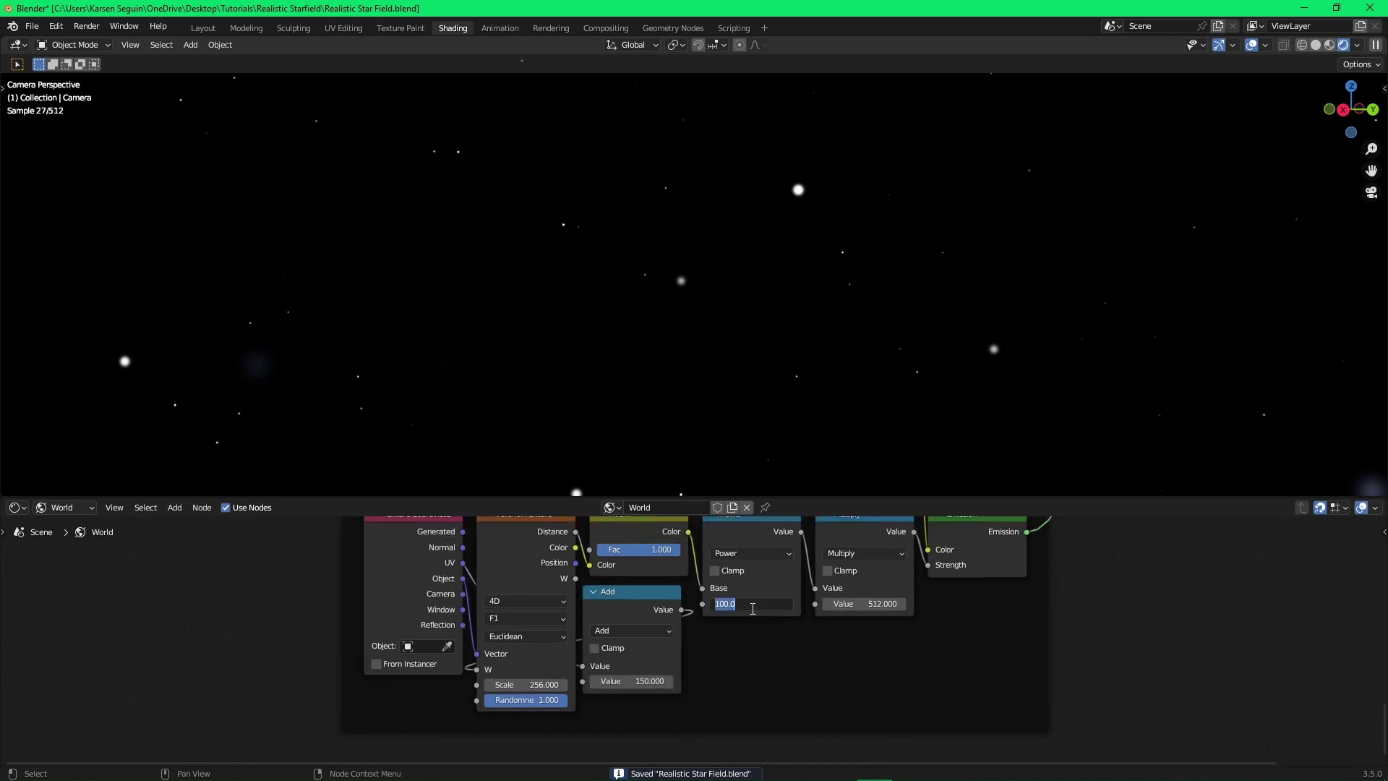
type("75")
key("Return")
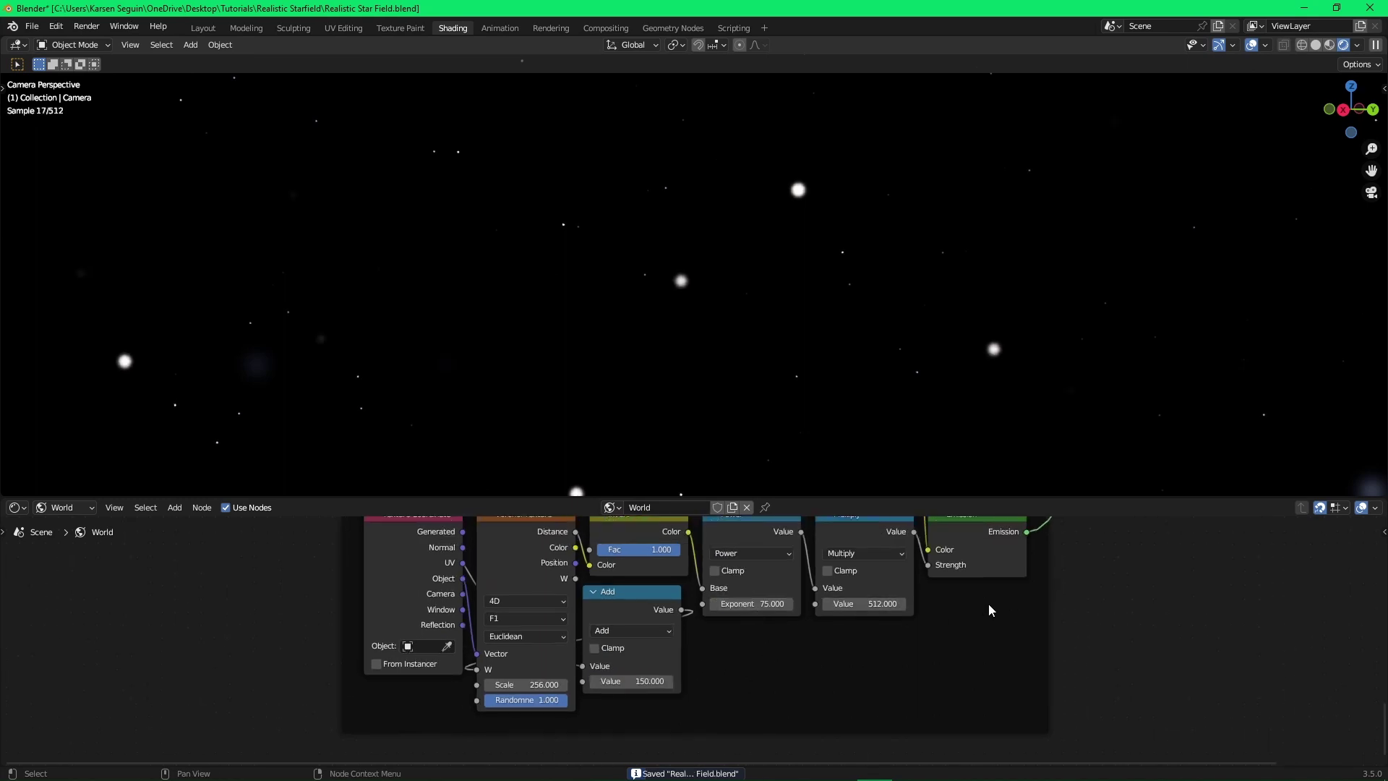
key("ctrl+s")
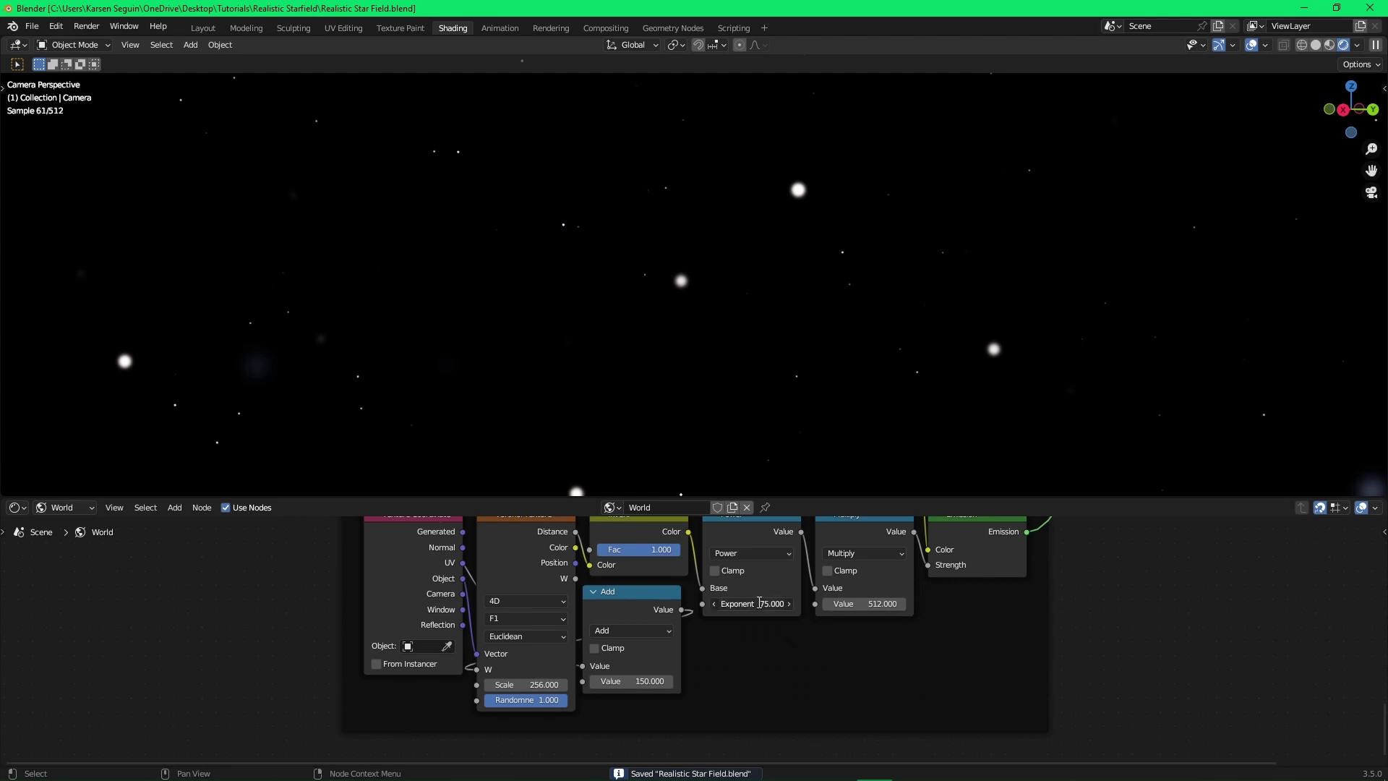
Try an Exponent of 125 on the lowest group's Power node, and set it back to 100.
left_click(759, 603)
type("125")
key("Return")
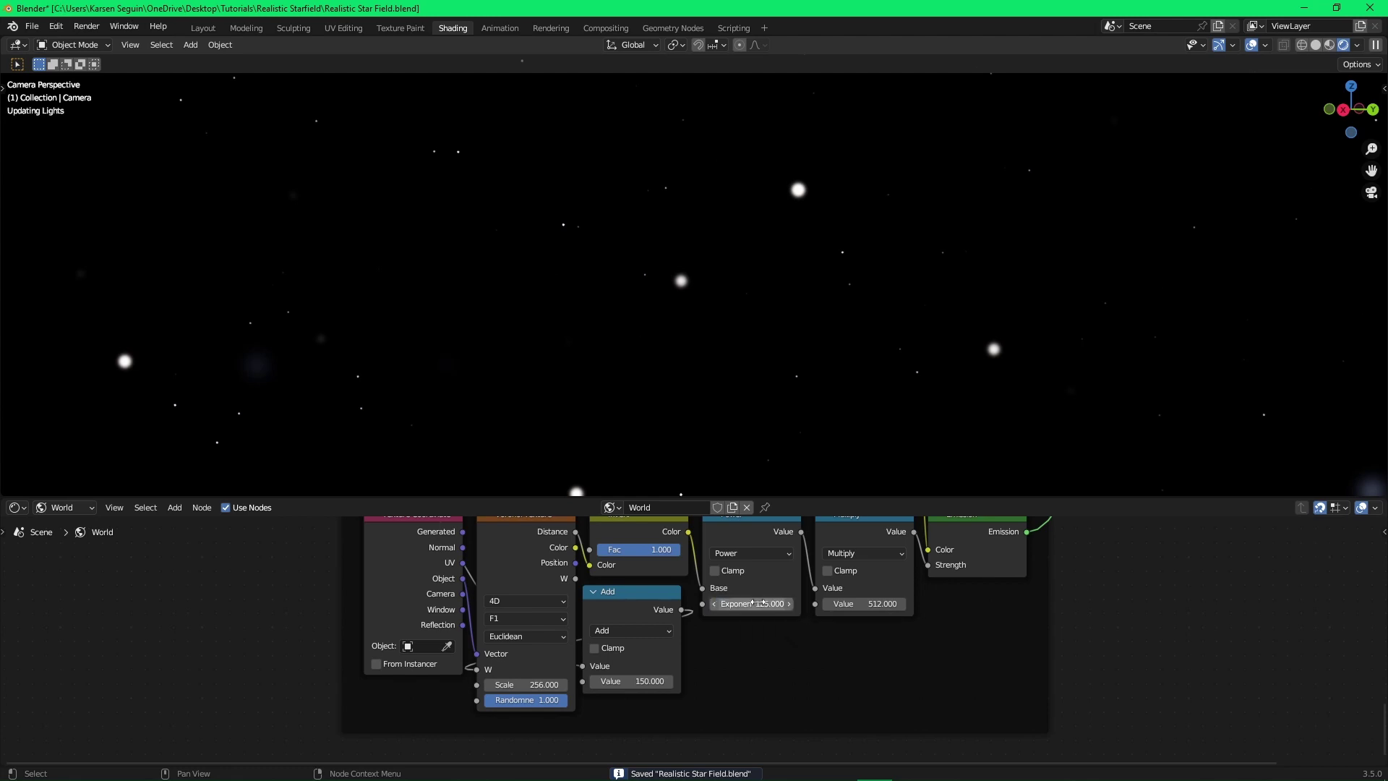
left_click(758, 600)
type("100")
key("Return")
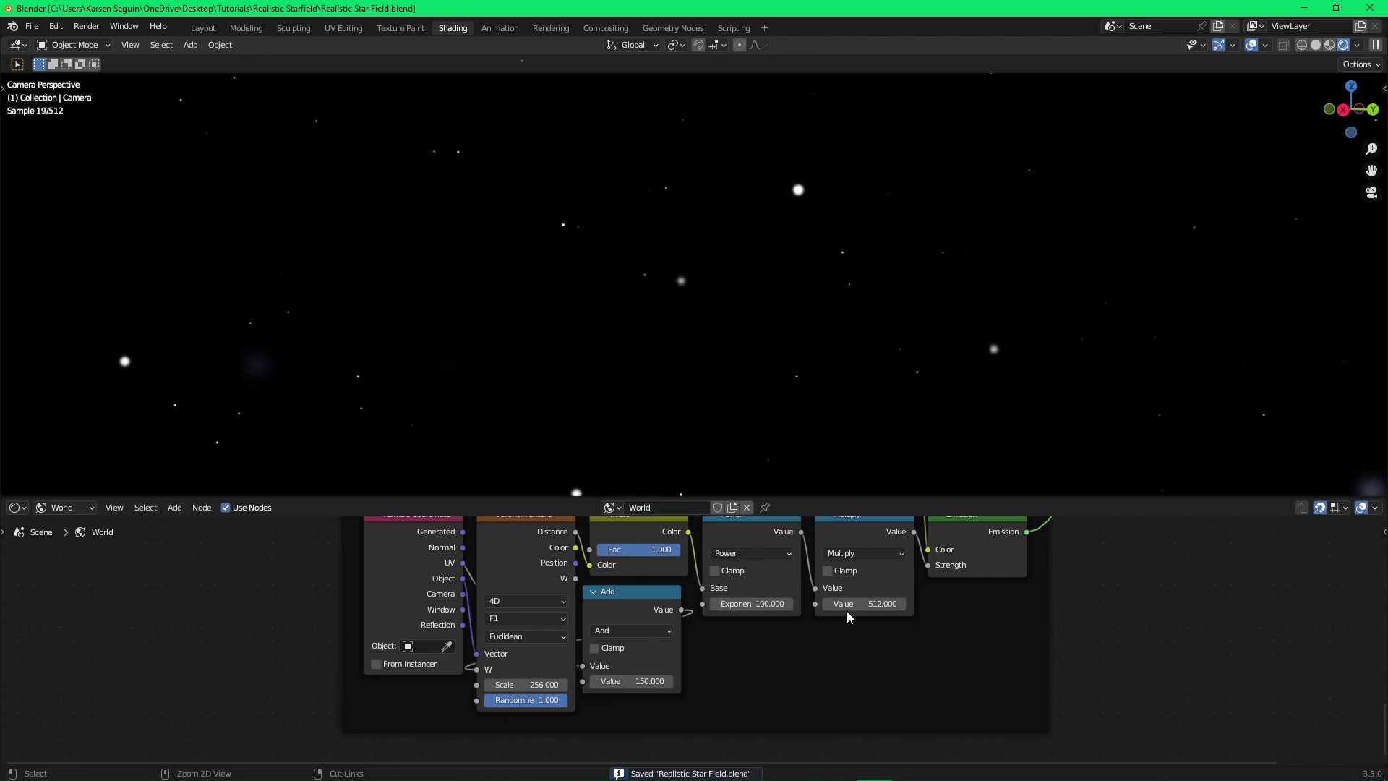
Enable Render Region in the output properties, save the file and return to the Shading workspace.
scroll(923, 629, "down", 8)
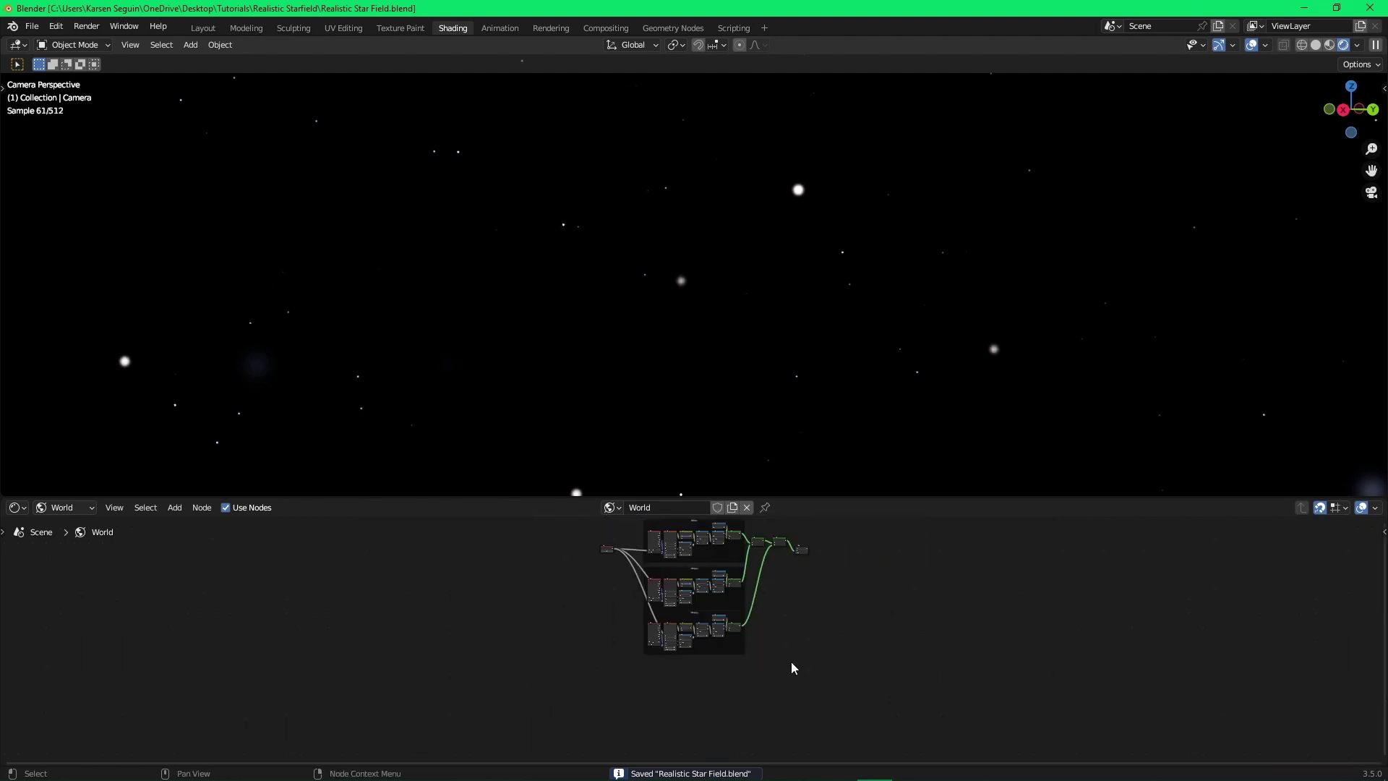
scroll(778, 668, "up", 6)
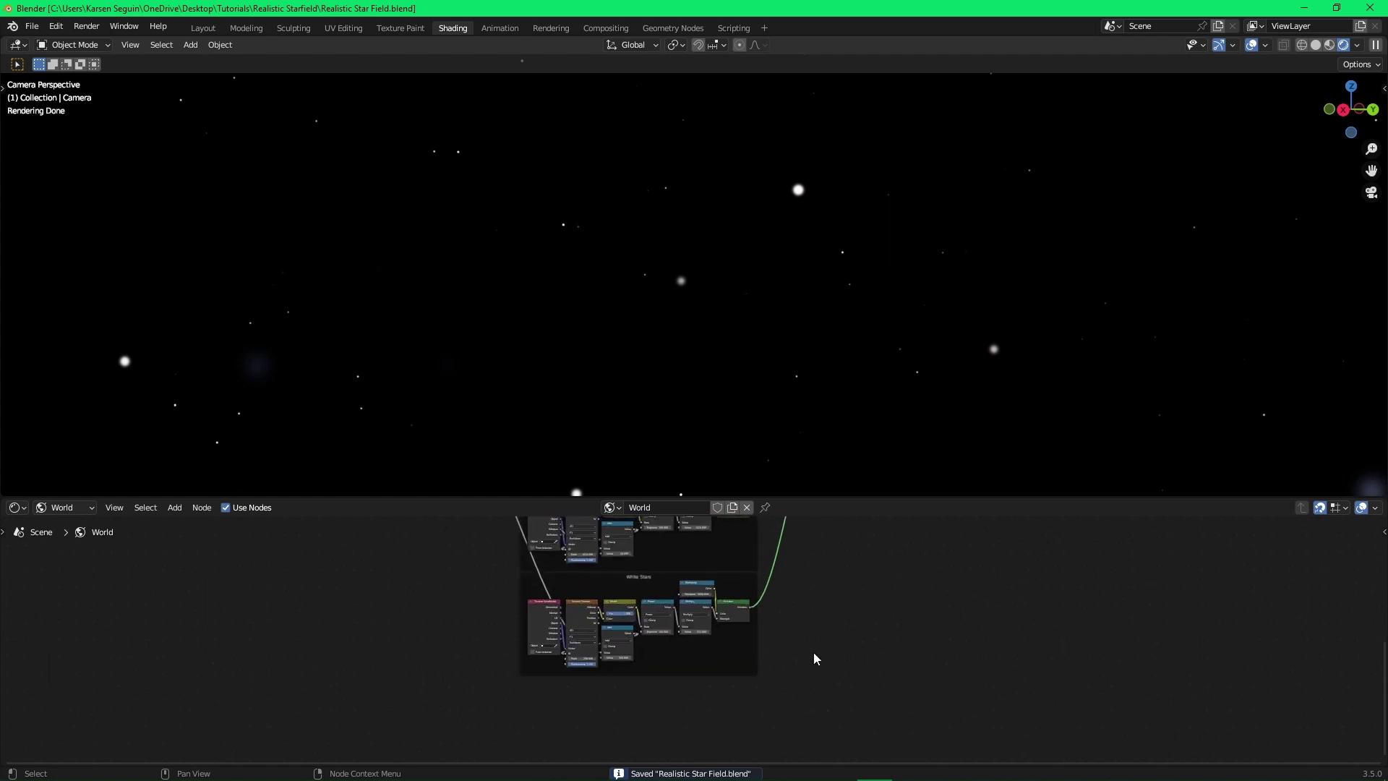
scroll(804, 352, "down", 5)
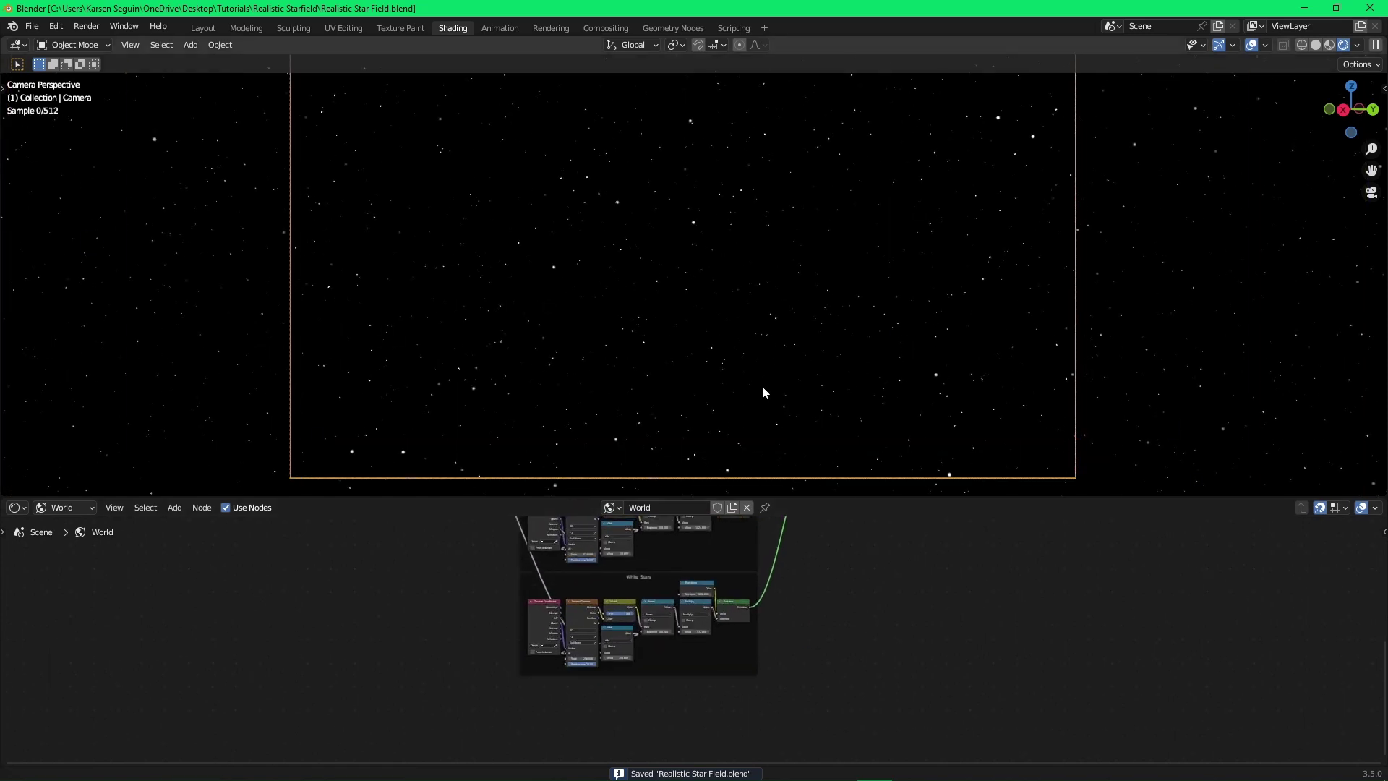
key("ctrl+s")
left_click(202, 28)
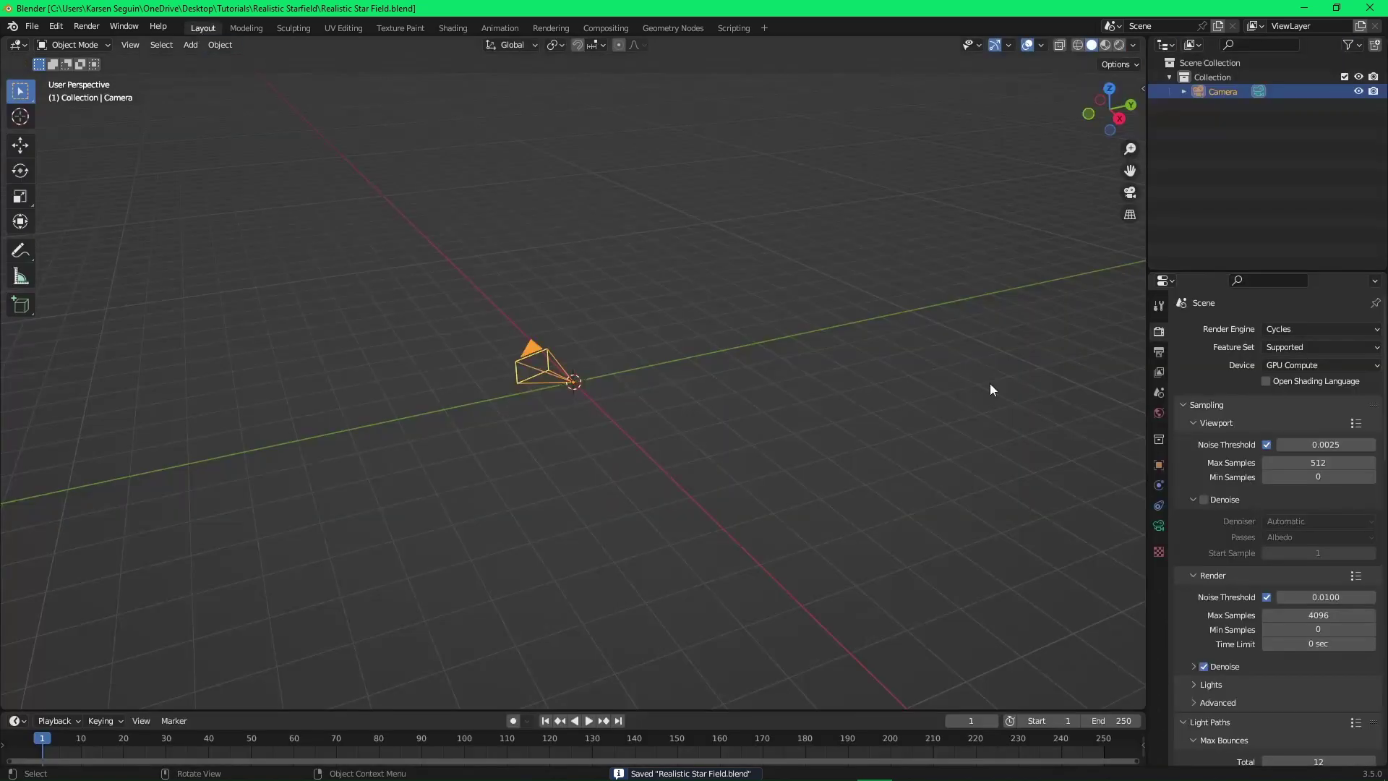
left_click(1160, 353)
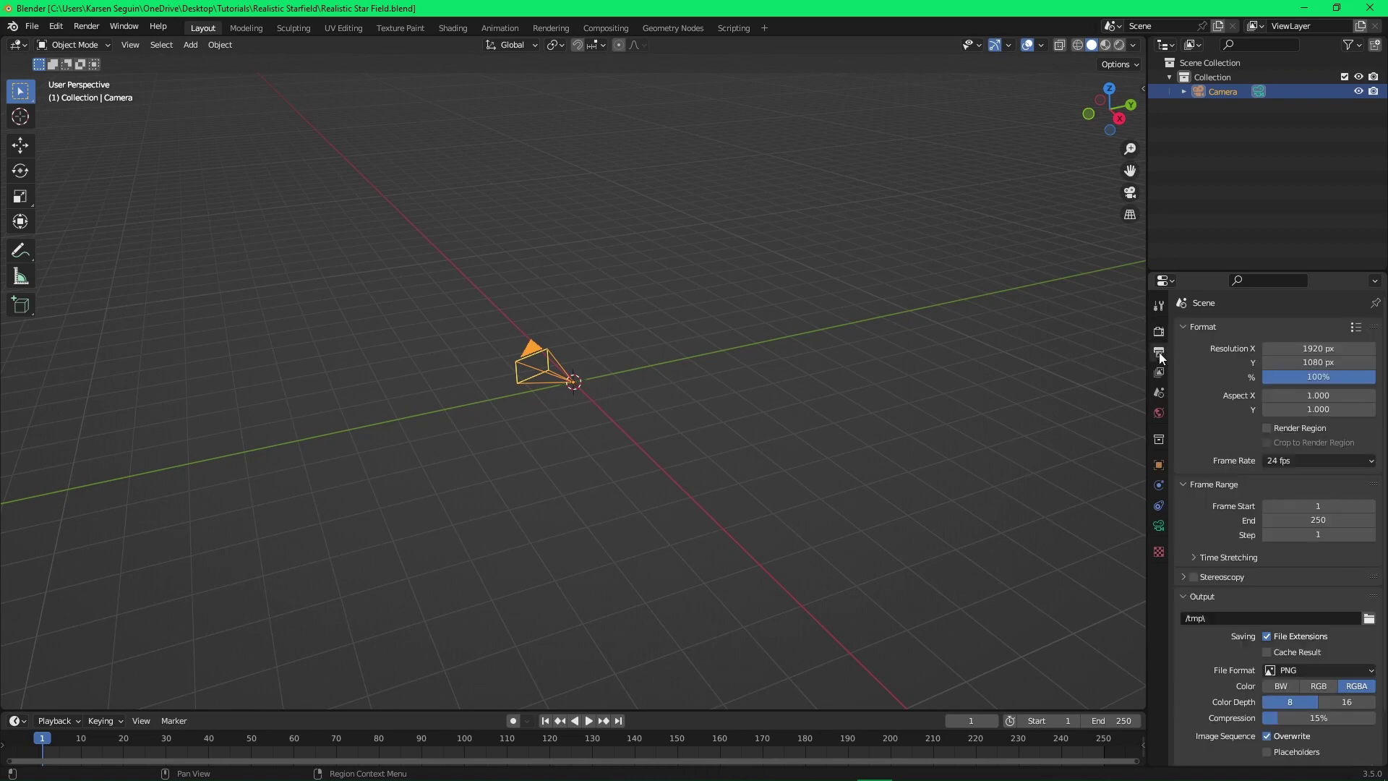
left_click(1267, 428)
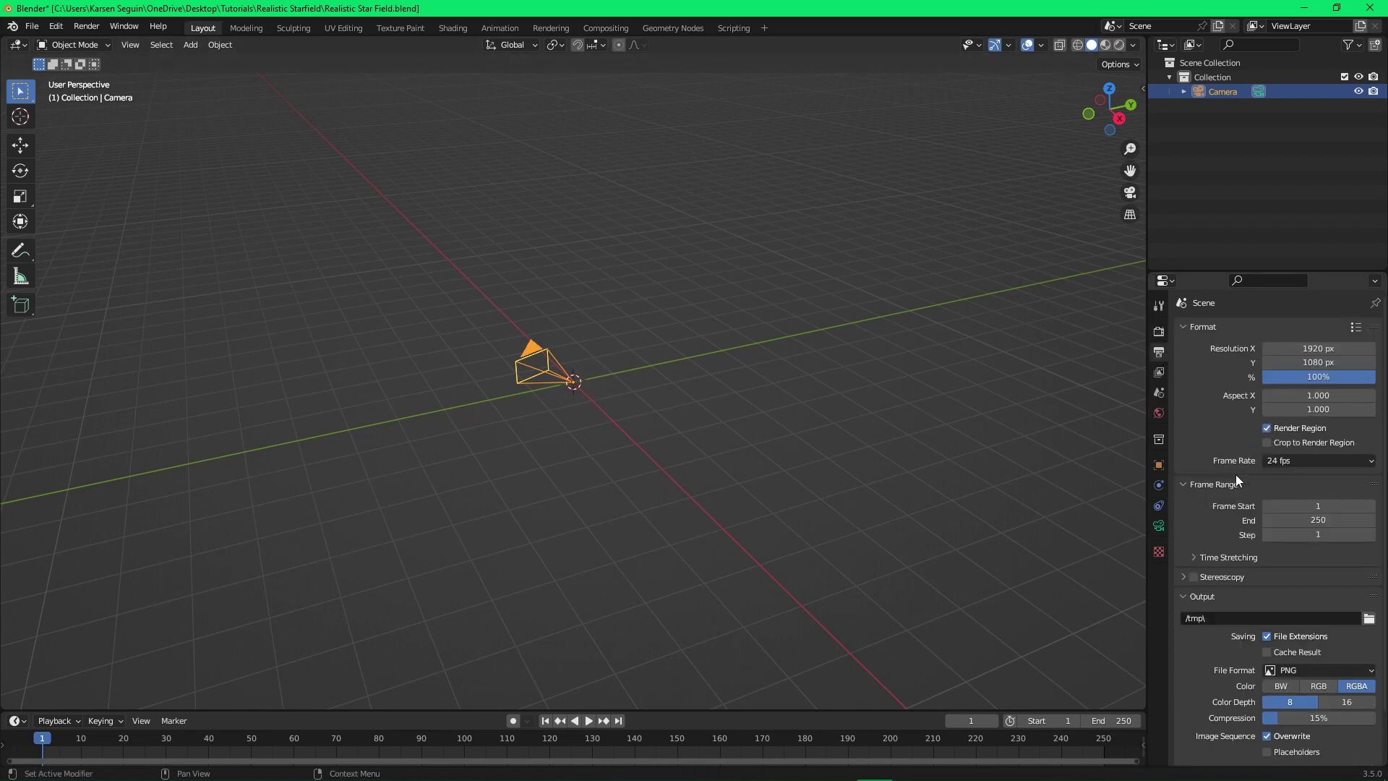
scroll(1235, 474, "down", 2)
key("ctrl+s")
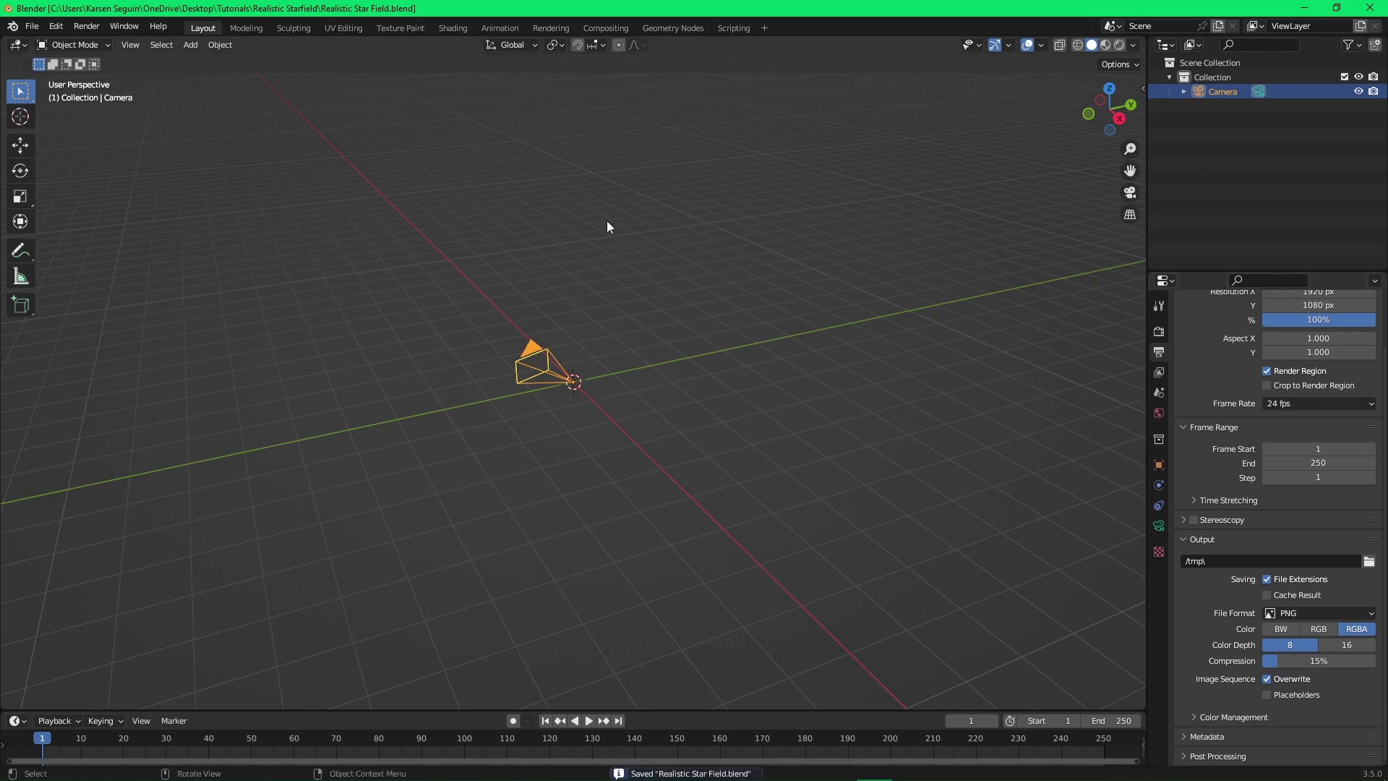
left_click(453, 31)
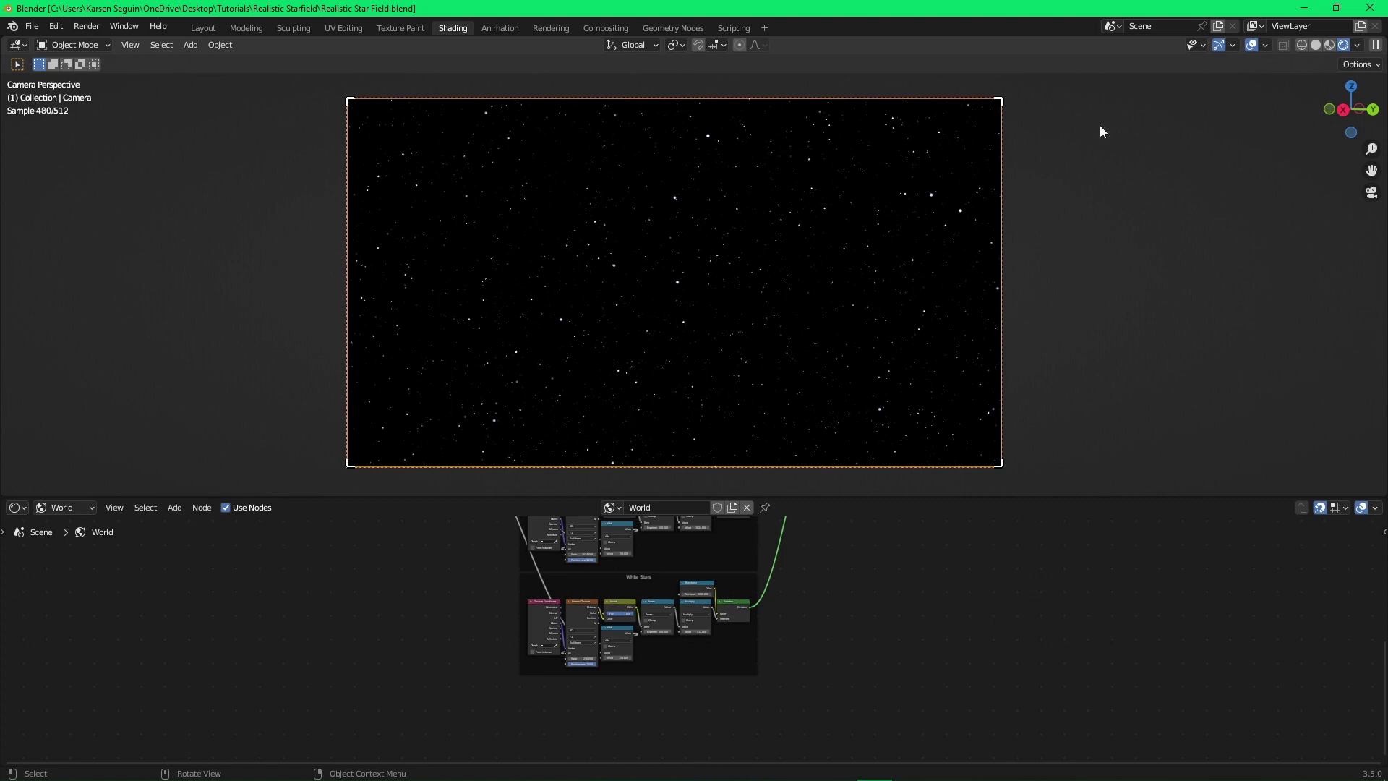
Check the star chart in the browser, relabel the lowest White Stars frame as Yellow Stars and save the file.
scroll(670, 693, "up", 1)
left_click_drag(908, 735, 619, 616)
left_click(861, 641)
key("alt+Tab")
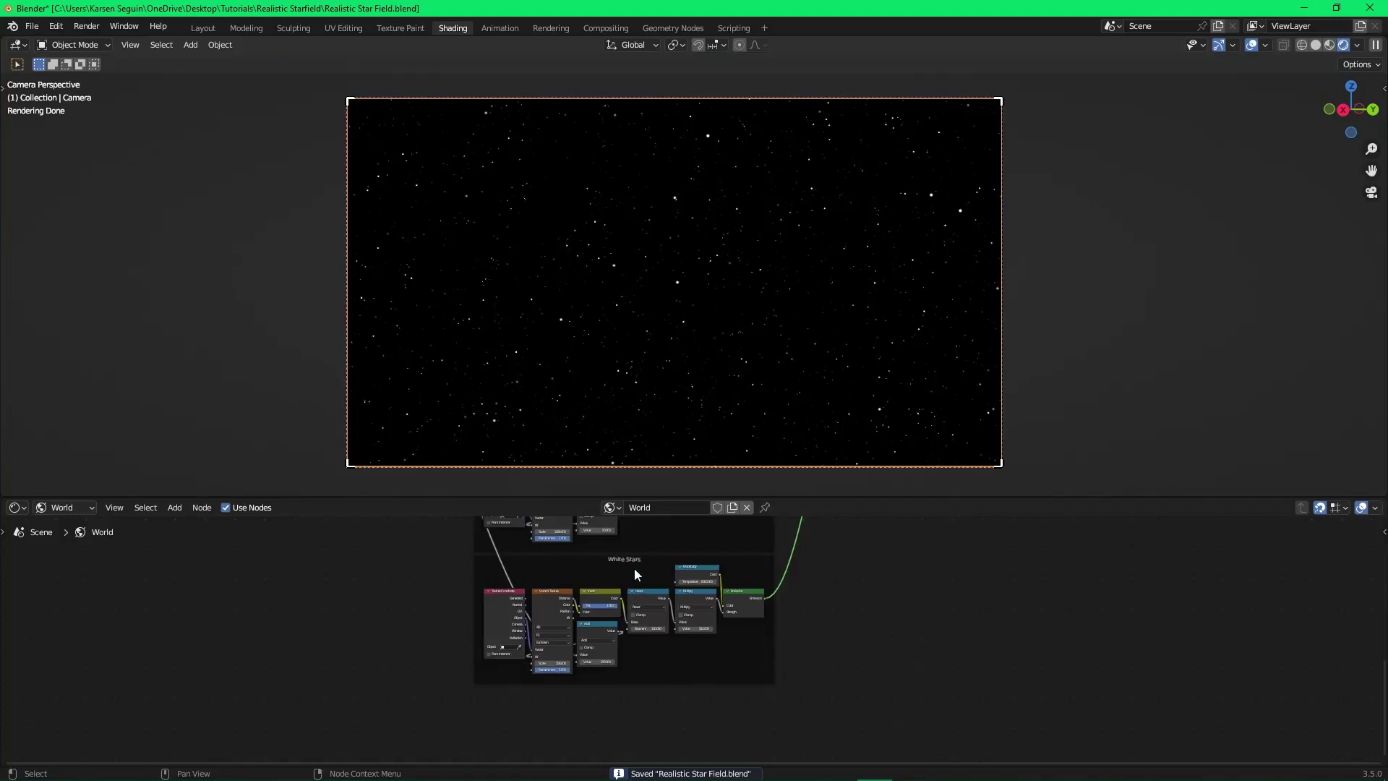
left_click(634, 567)
key("F2")
double_click(563, 567)
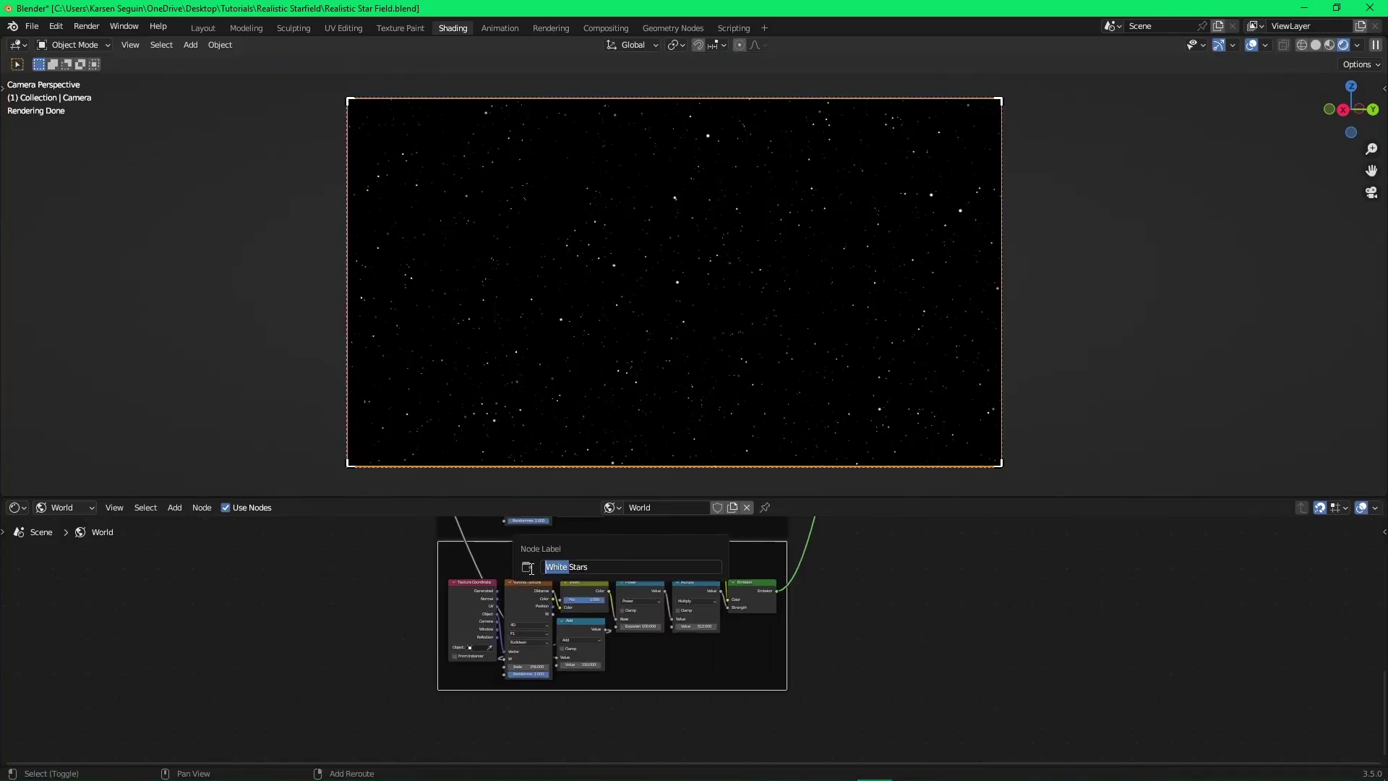
type("Yellow")
key("Return")
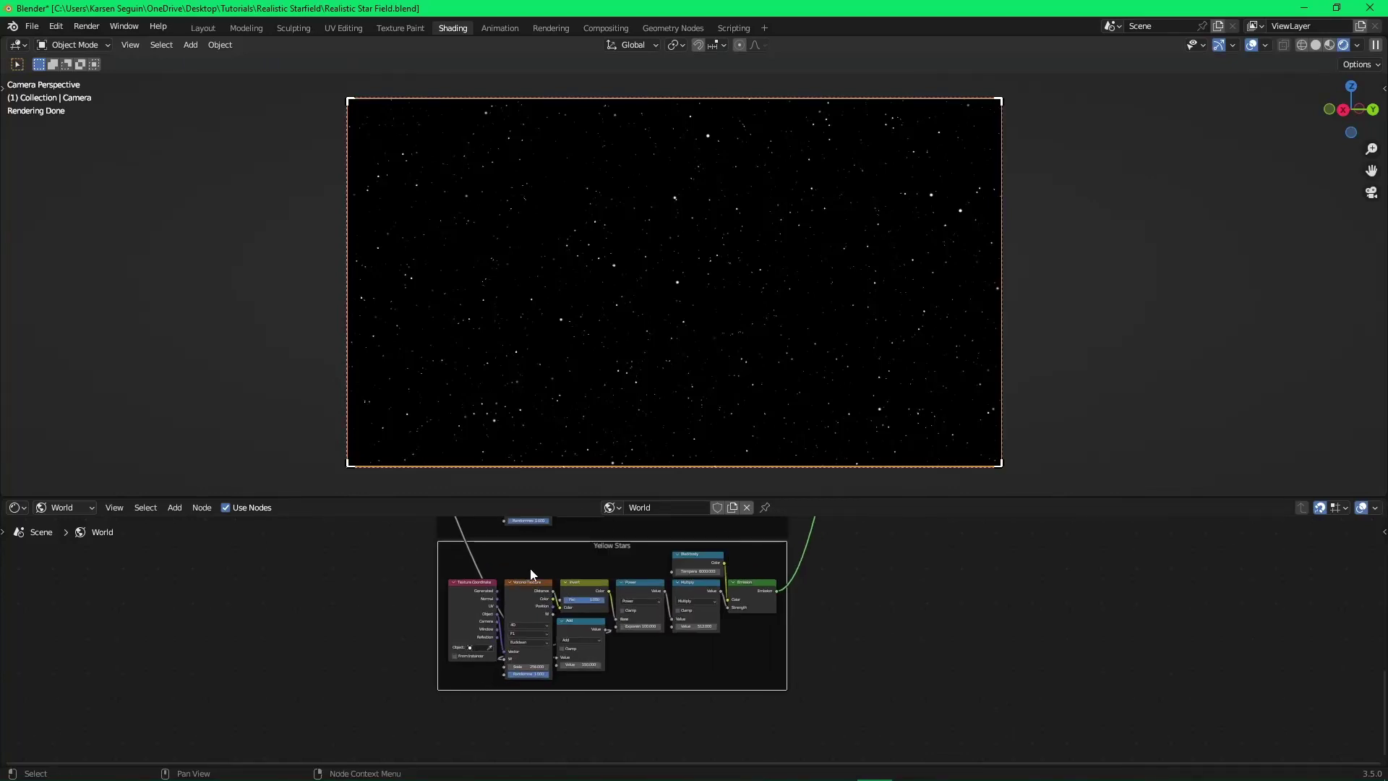
key("ctrl+s")
Duplicate the whole Yellow Stars frame with its nodes and place the copy directly below the original.
left_click_drag(911, 726, 425, 565)
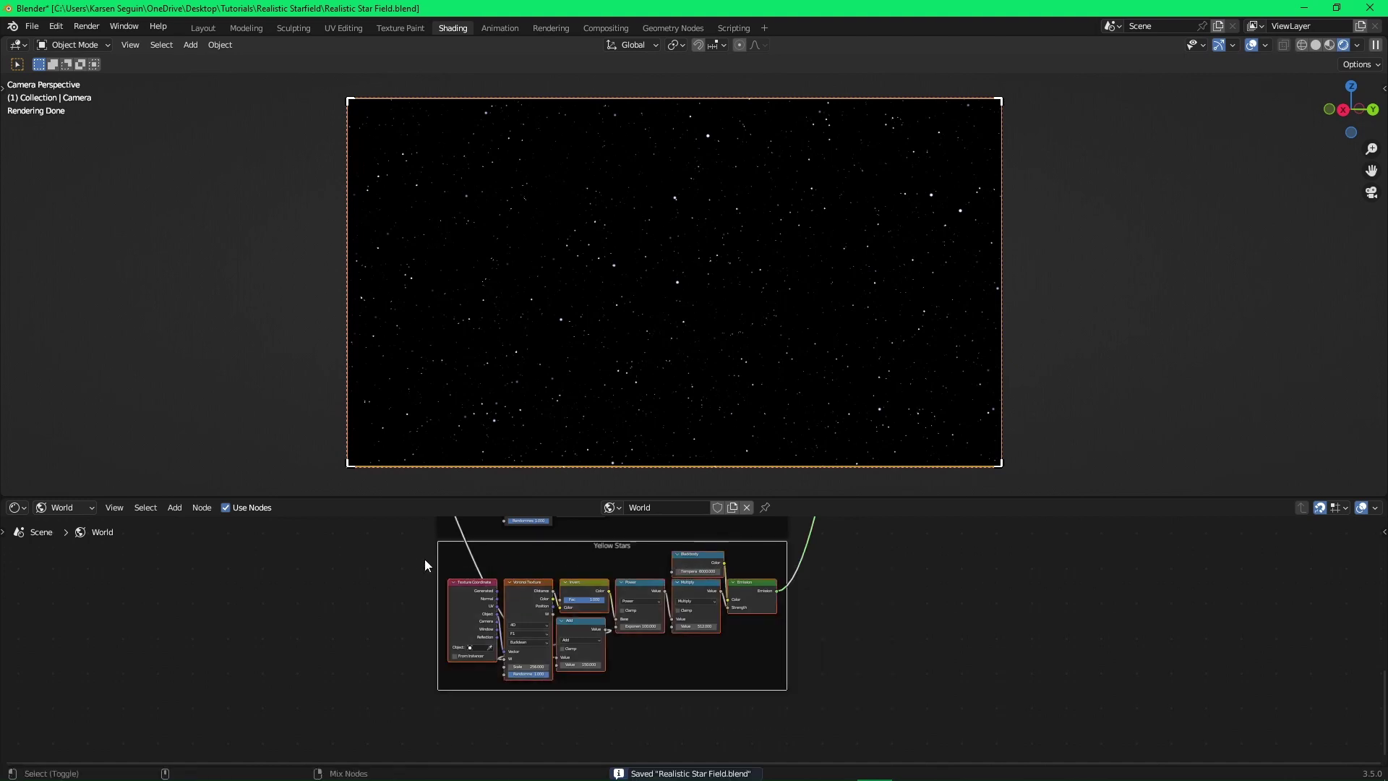
key("shift+d")
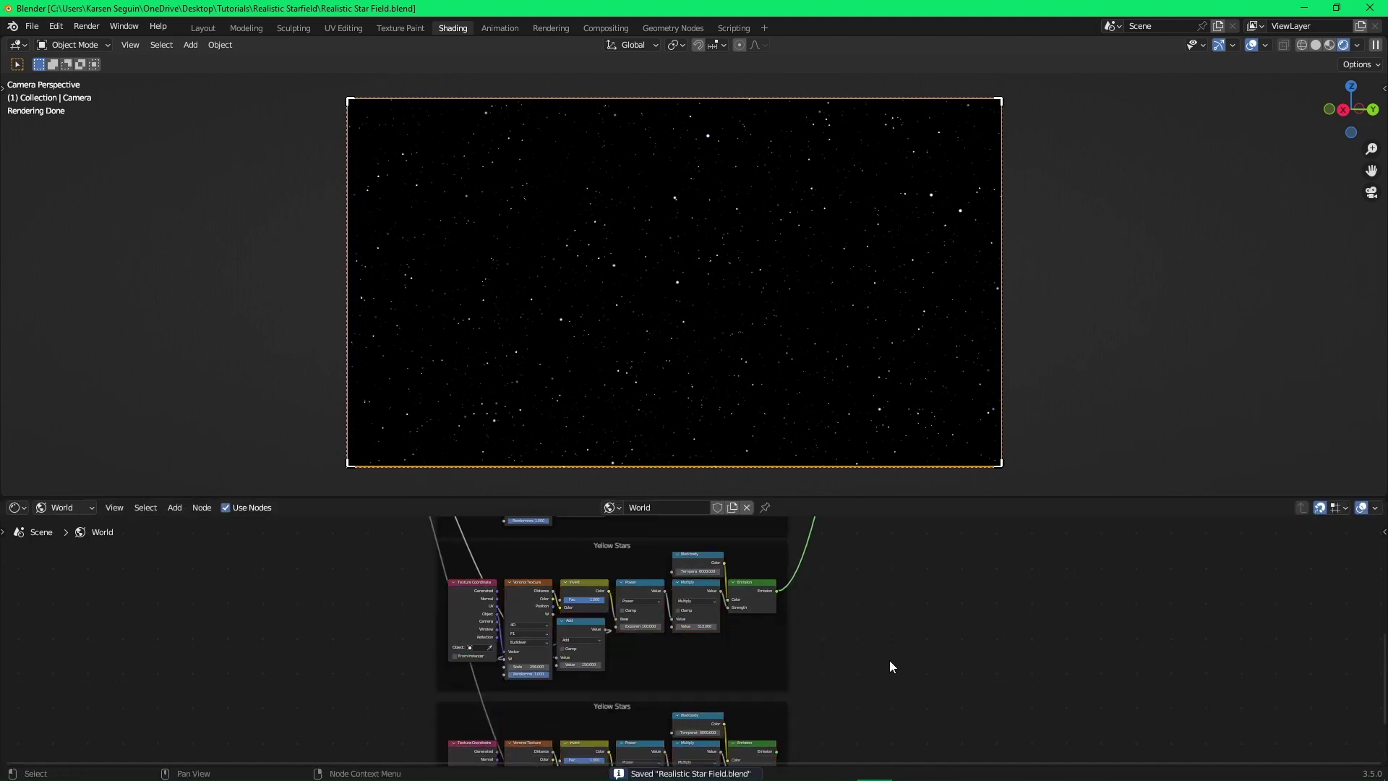
left_click(864, 667)
Move the Add Shaders and the World Output down beside the lower star groups and save the file.
scroll(880, 663, "down", 11)
middle_click_drag(880, 663, 844, 697)
left_click_drag(754, 533, 718, 613)
left_click_drag(748, 670, 751, 675)
left_click(803, 707)
middle_click_drag(807, 712, 809, 654)
middle_click_drag(806, 581, 773, 664)
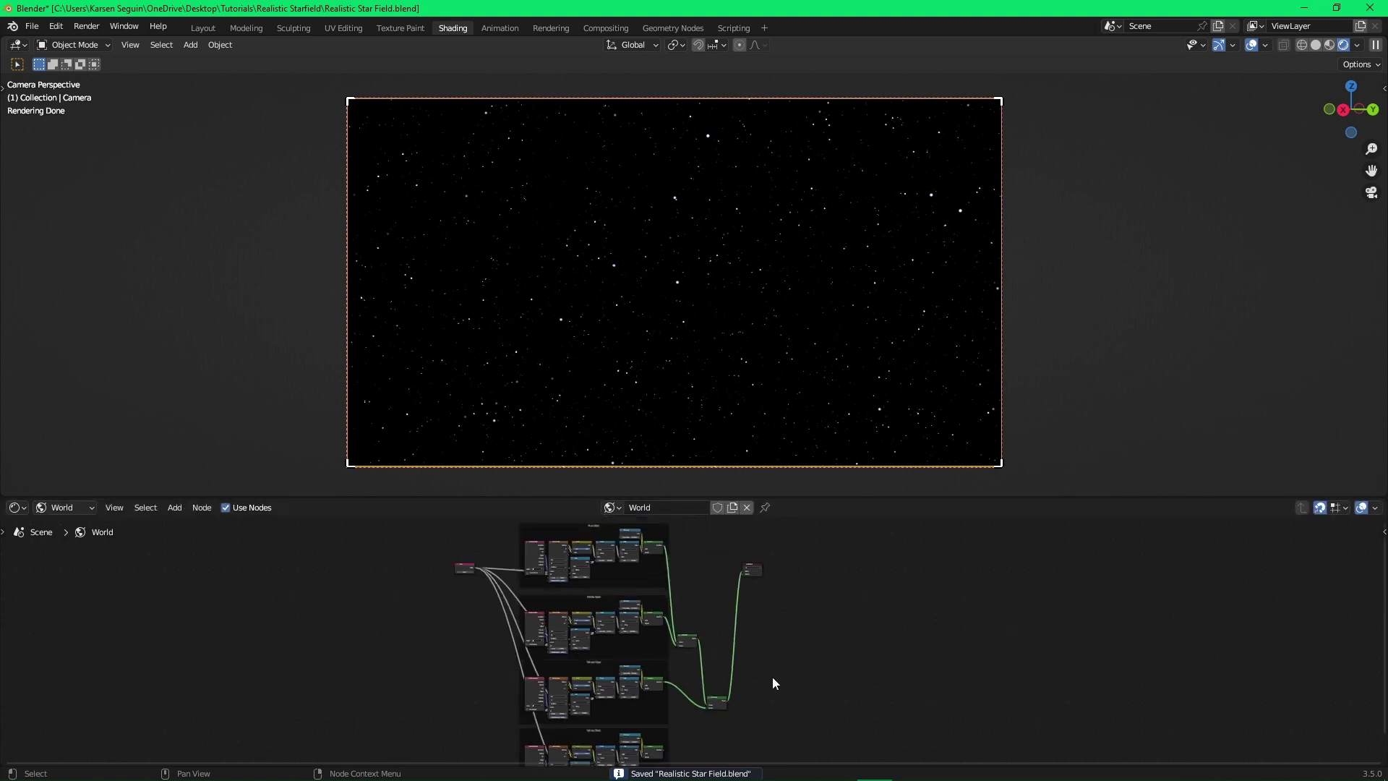
left_click_drag(754, 569, 826, 728)
scroll(792, 636, "up", 3)
middle_click_drag(733, 697, 808, 581)
key("ctrl+s")
scroll(804, 586, "up", 3)
Duplicate the Add Shader, insert the copy before the World Output and connect the new group's Emission to its free input.
left_click(791, 595)
key("shift+d")
left_click(854, 617)
left_click(845, 628)
key("ctrl+s")
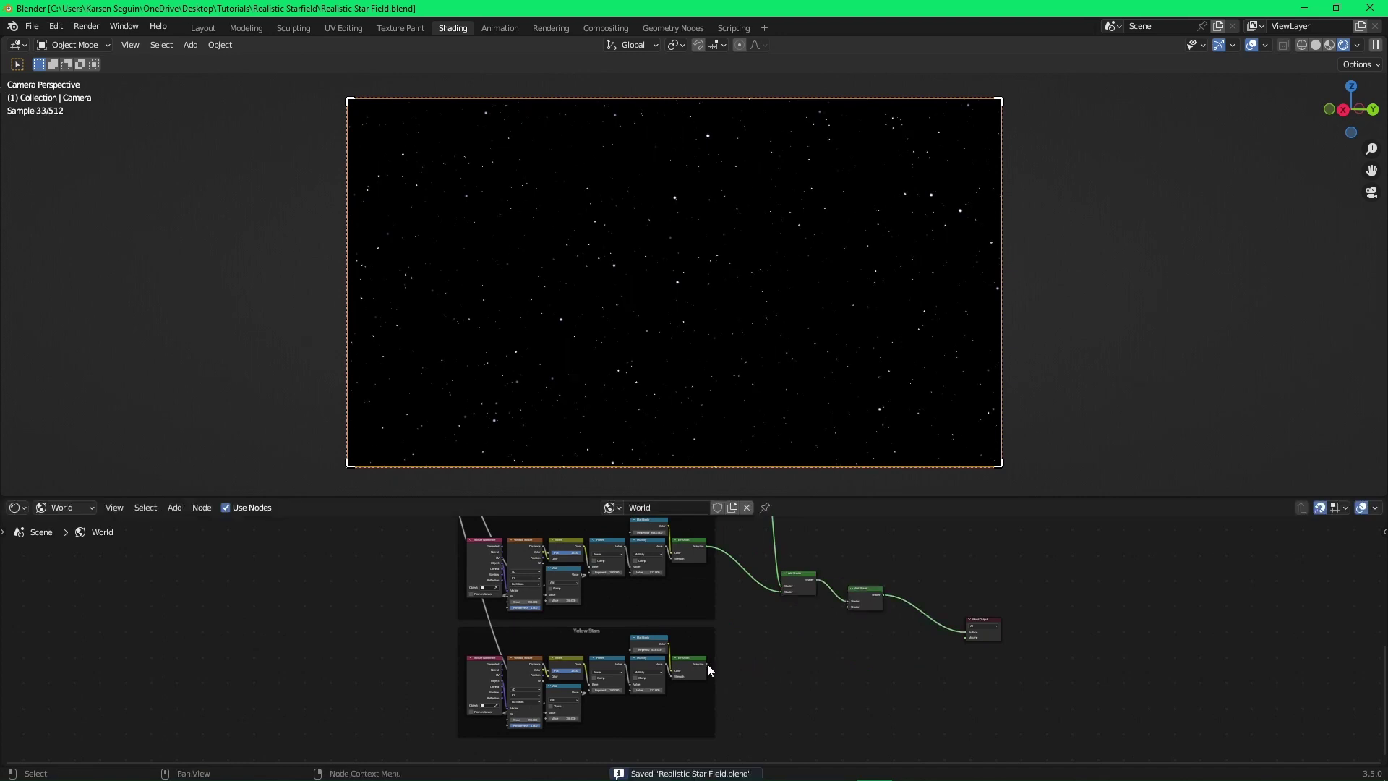
left_click_drag(707, 665, 849, 608)
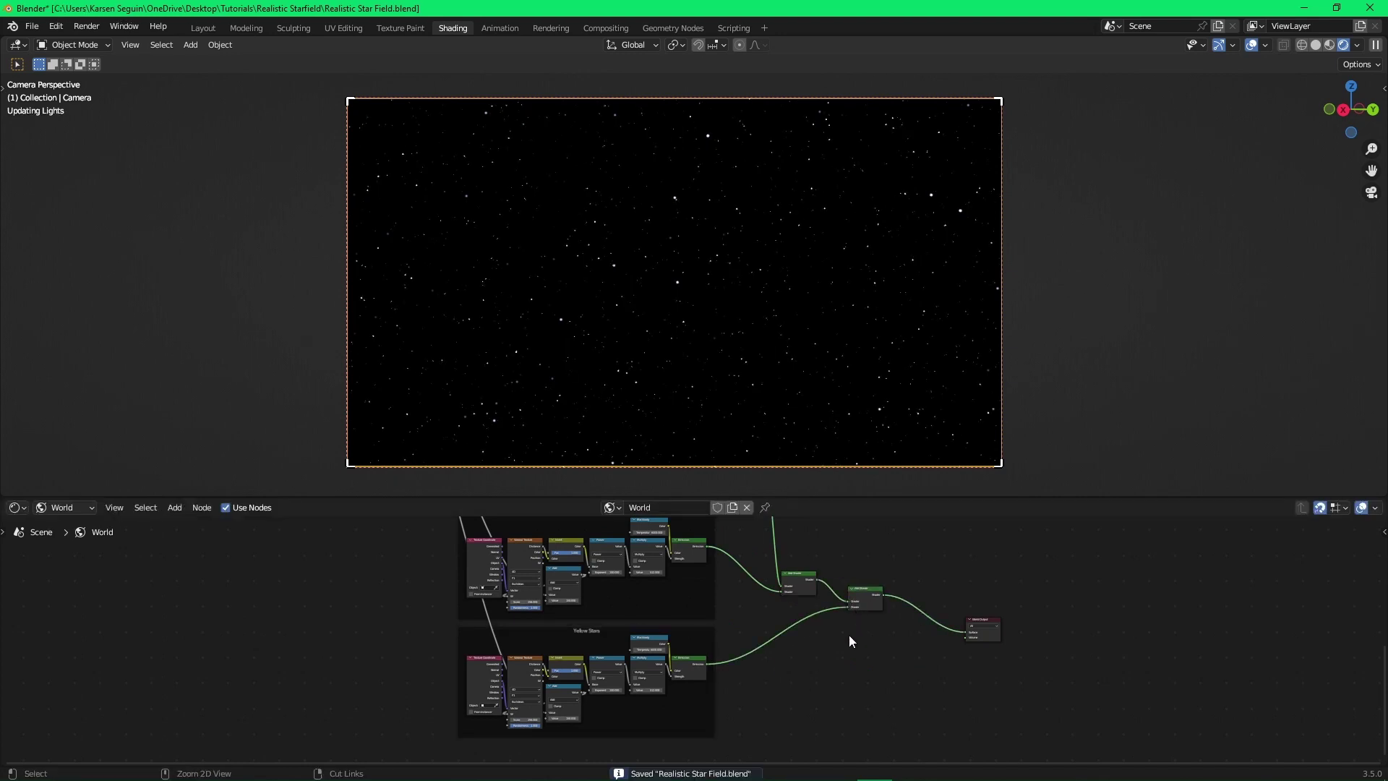
Set the Temperature of the new lowest group's Blackbody node to 4000 and save the file.
scroll(878, 634, "up", 4)
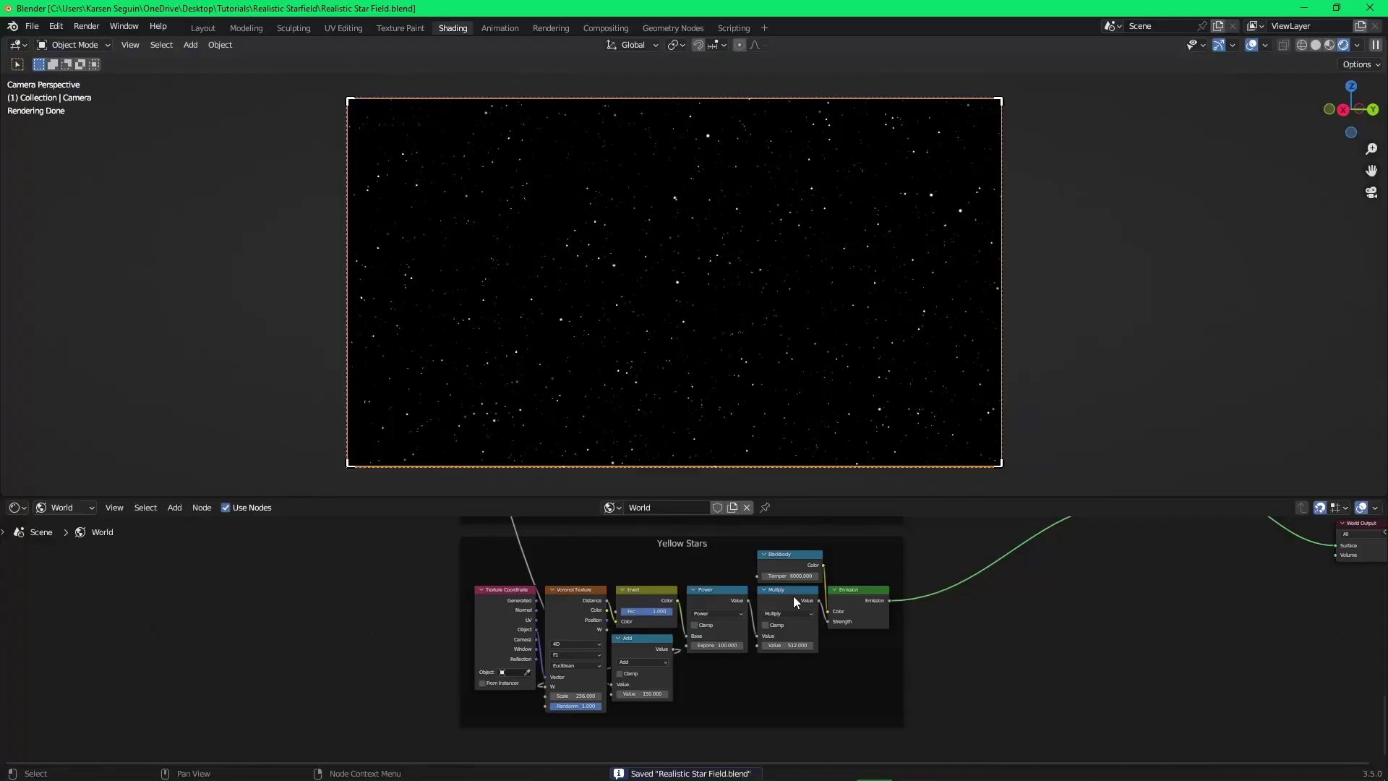
scroll(793, 596, "up", 3)
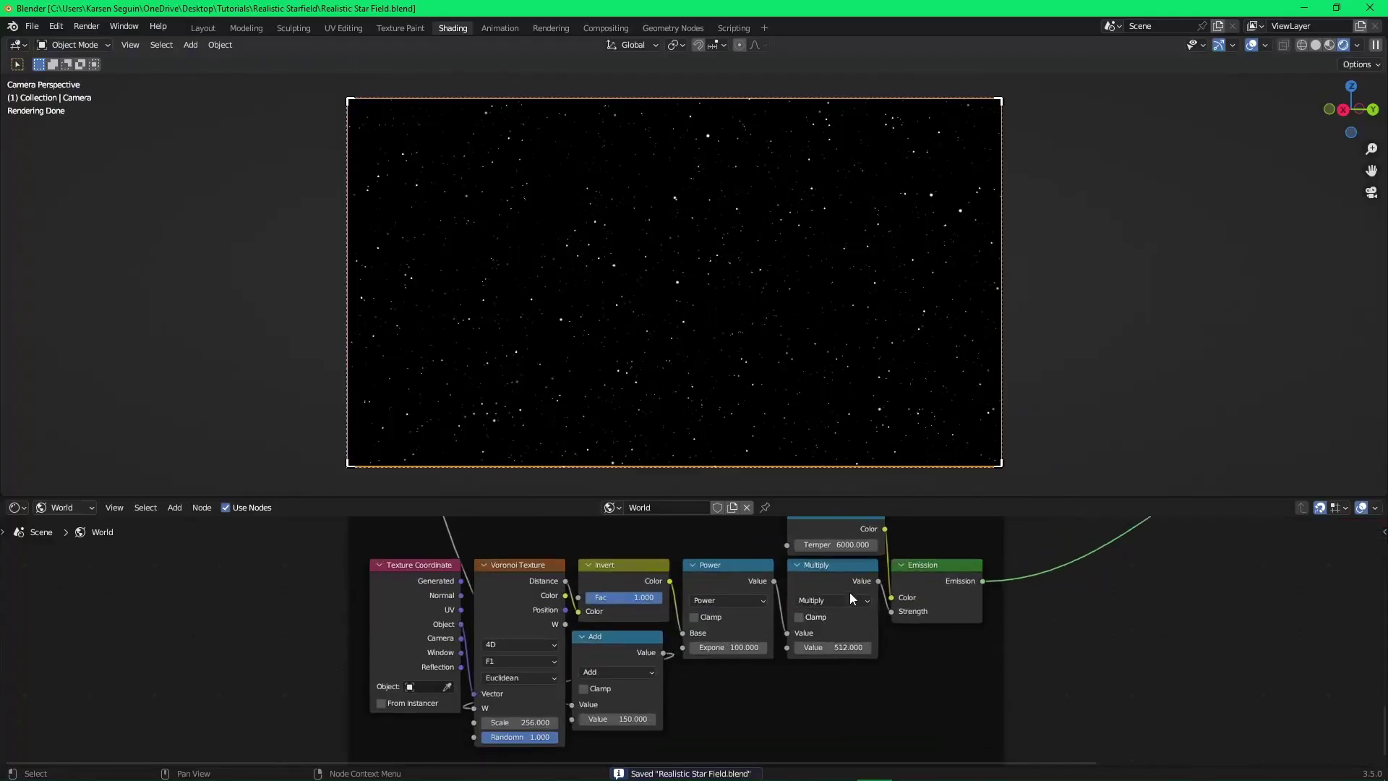
double_click(776, 572)
type("4")
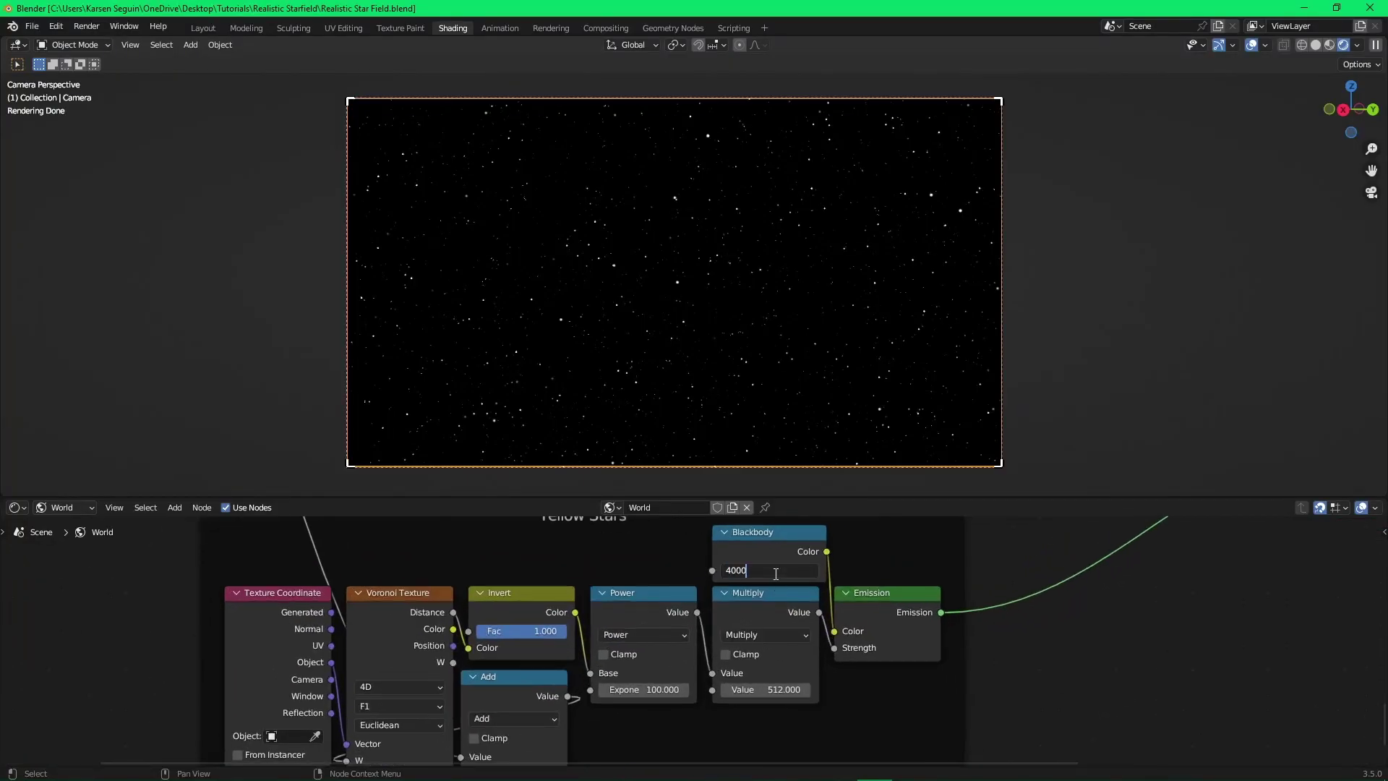
type("000")
key("Return")
key("ctrl+s")
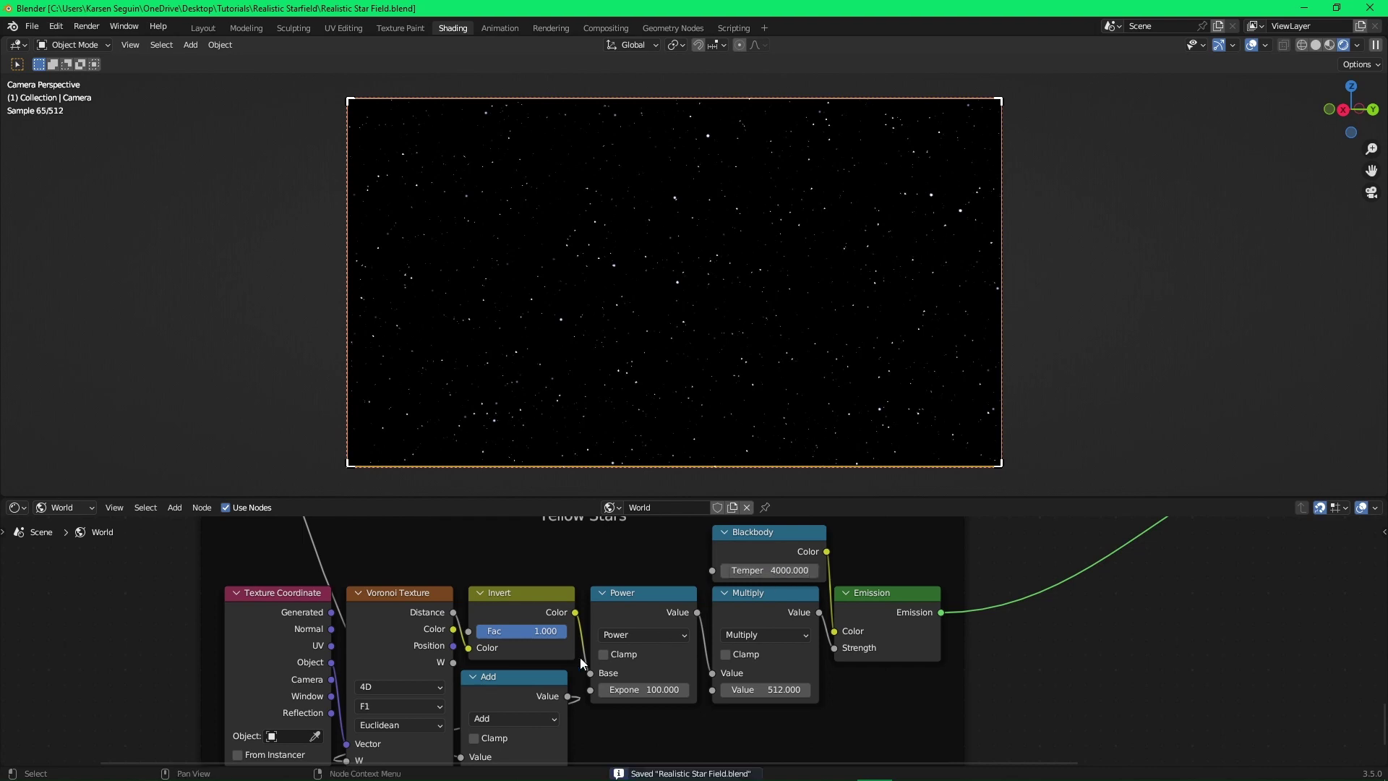
Set the lowest group's Add node Value to 634 and save the file.
scroll(566, 661, "down", 1)
middle_click_drag(565, 749, 629, 682)
double_click(629, 682)
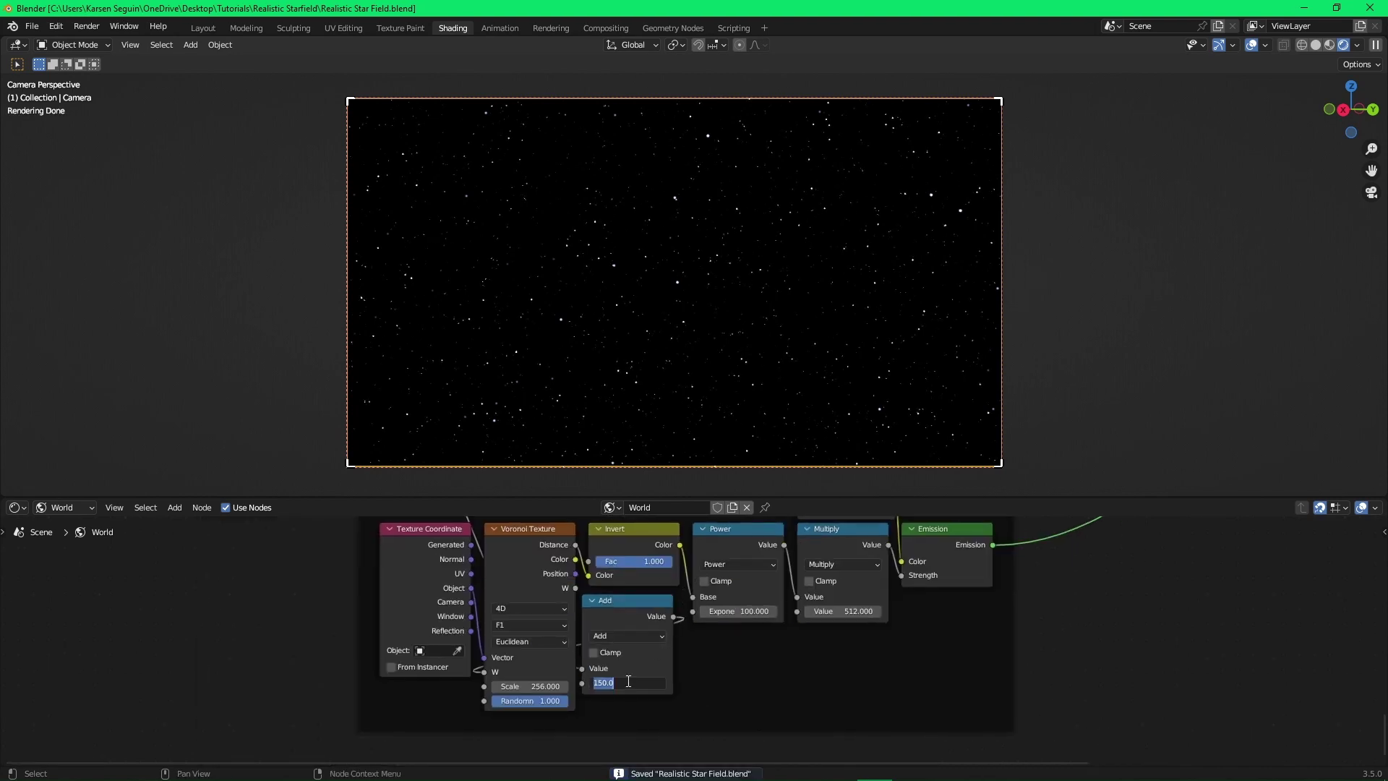
type("634")
key("Return")
key("ctrl+s")
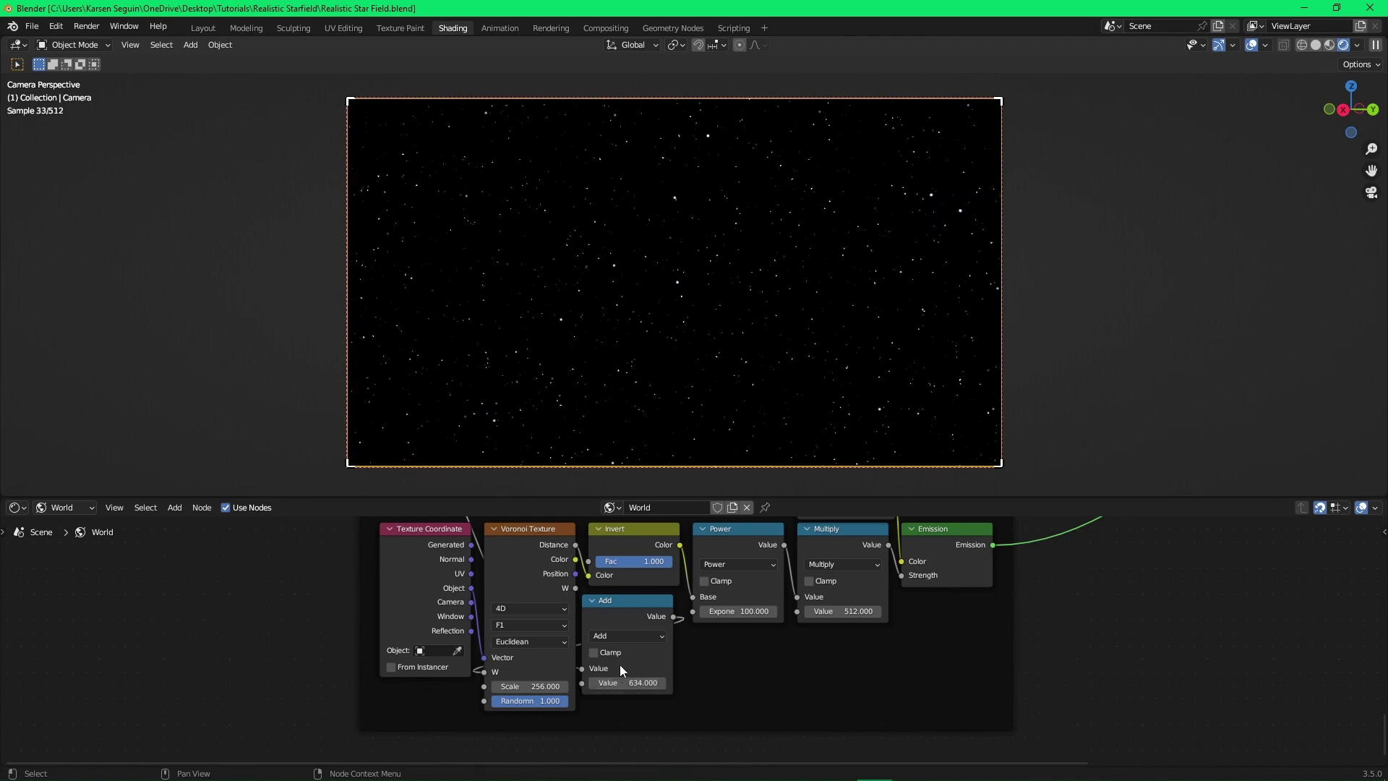
Examine an orange star up close in the camera view and compare it with the star temperature chart in the browser.
scroll(800, 350, "up", 6)
scroll(720, 350, "up", 8)
scroll(744, 318, "up", 2)
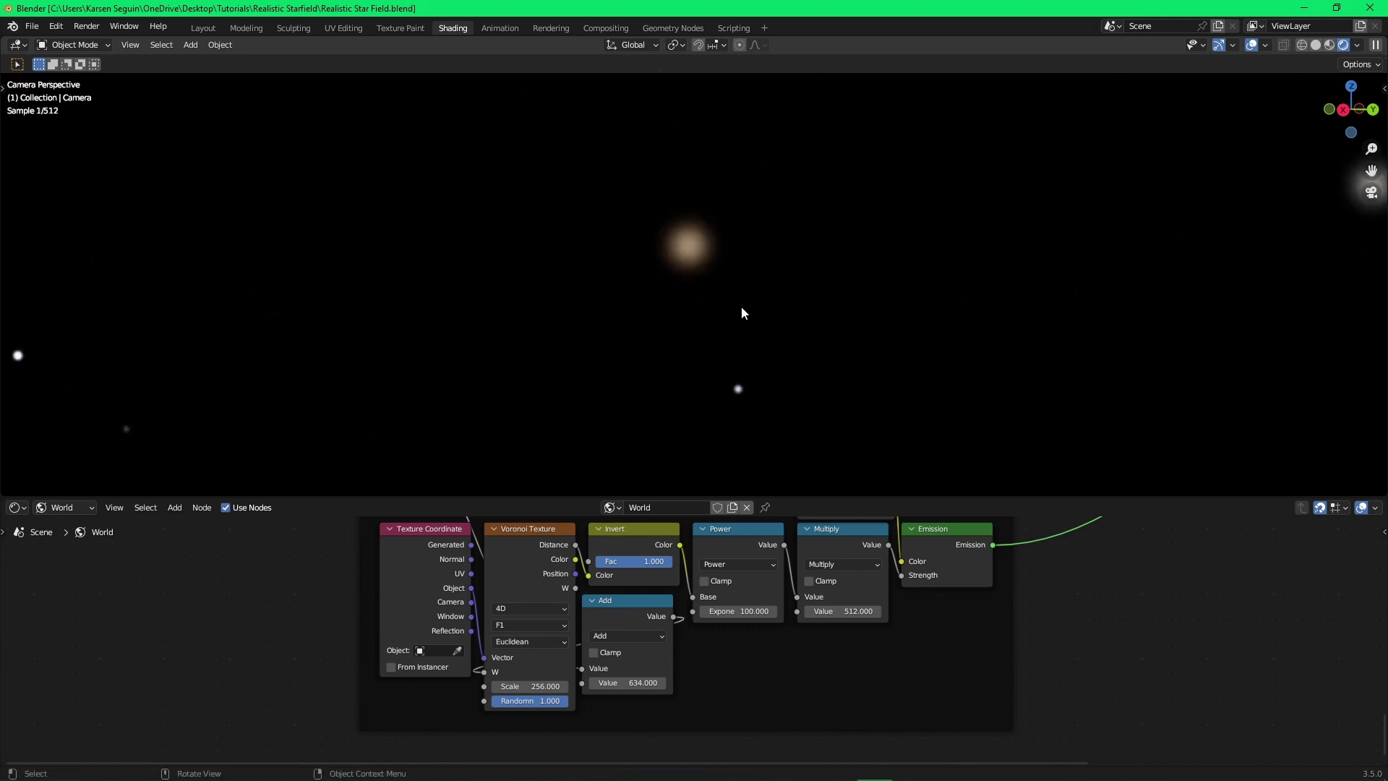
scroll(735, 325, "down", 1)
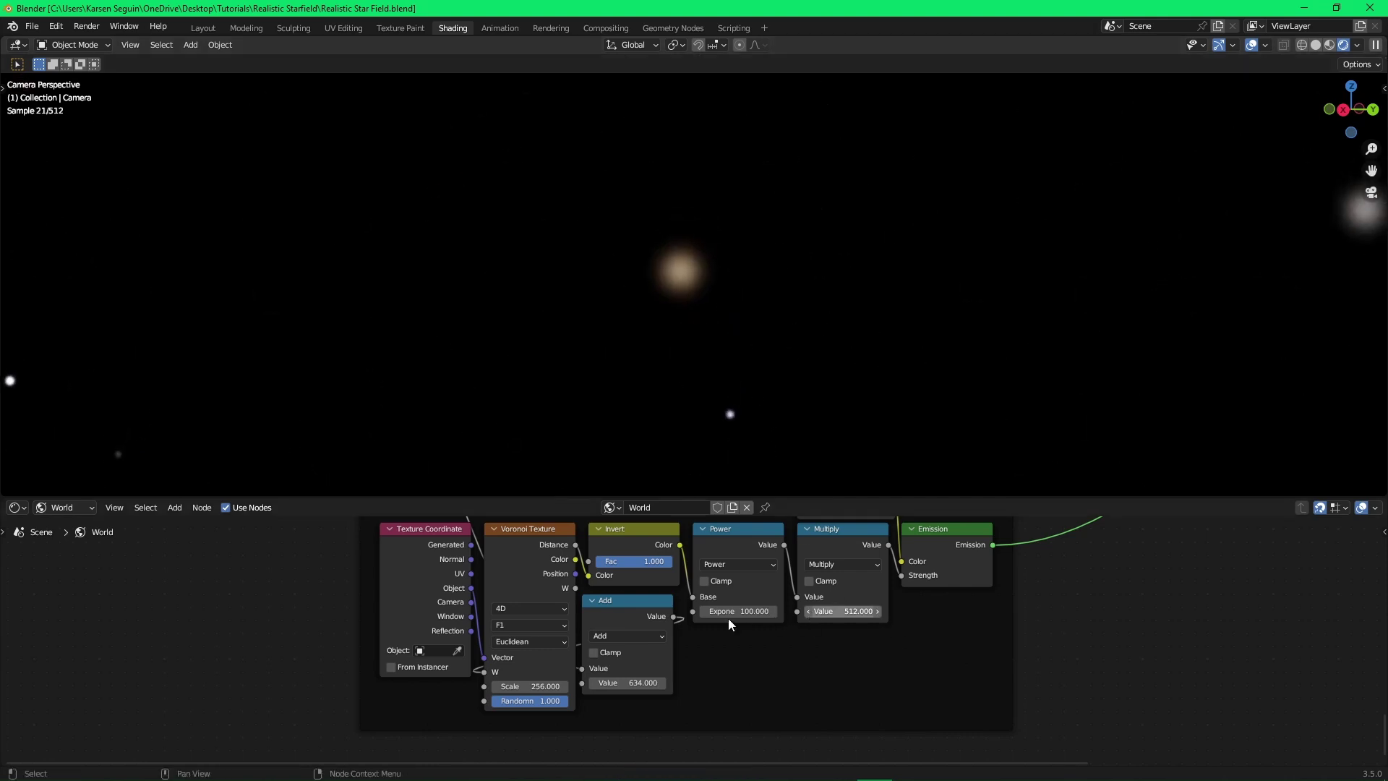
key("alt+Tab")
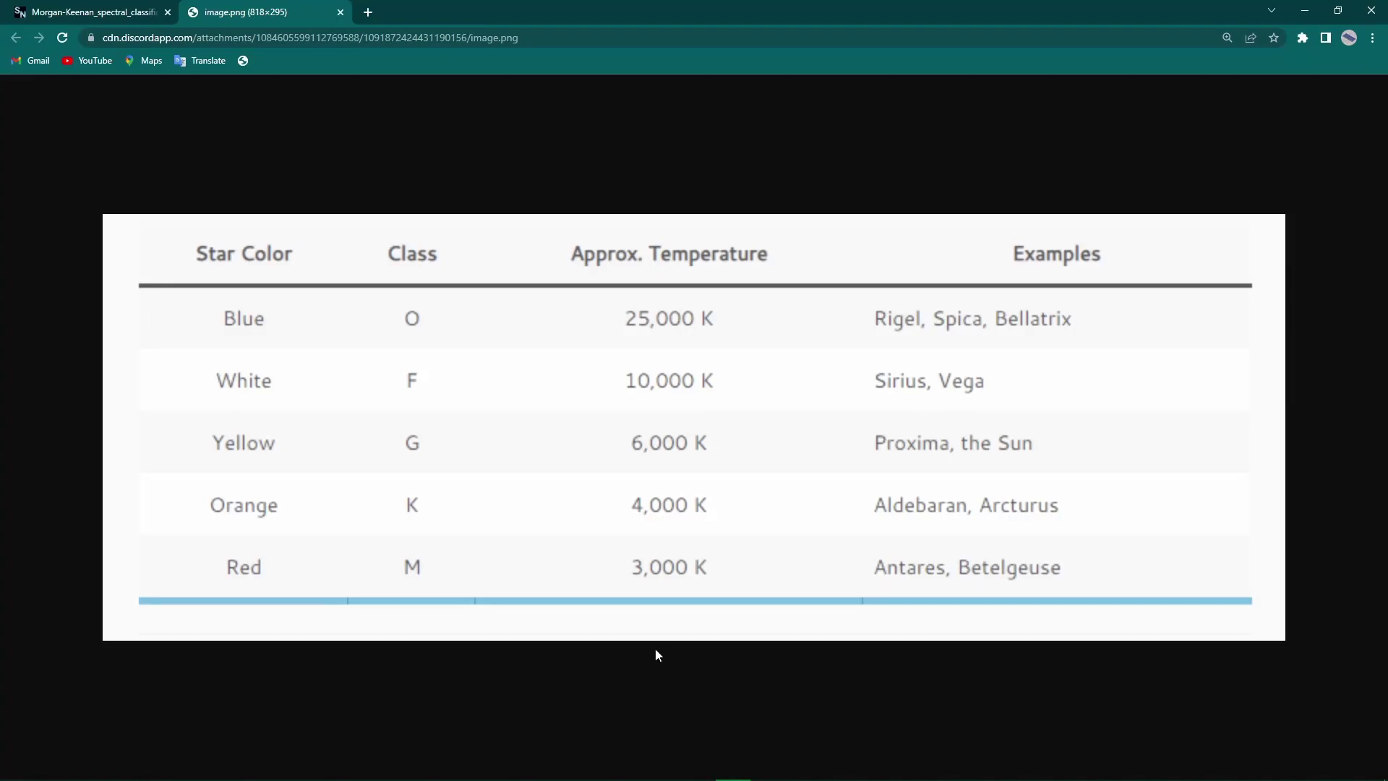
key("alt+Tab")
Set the Multiply node Value of the lowest star group to 768 and save the file.
left_click(849, 611)
type("768")
key("Return")
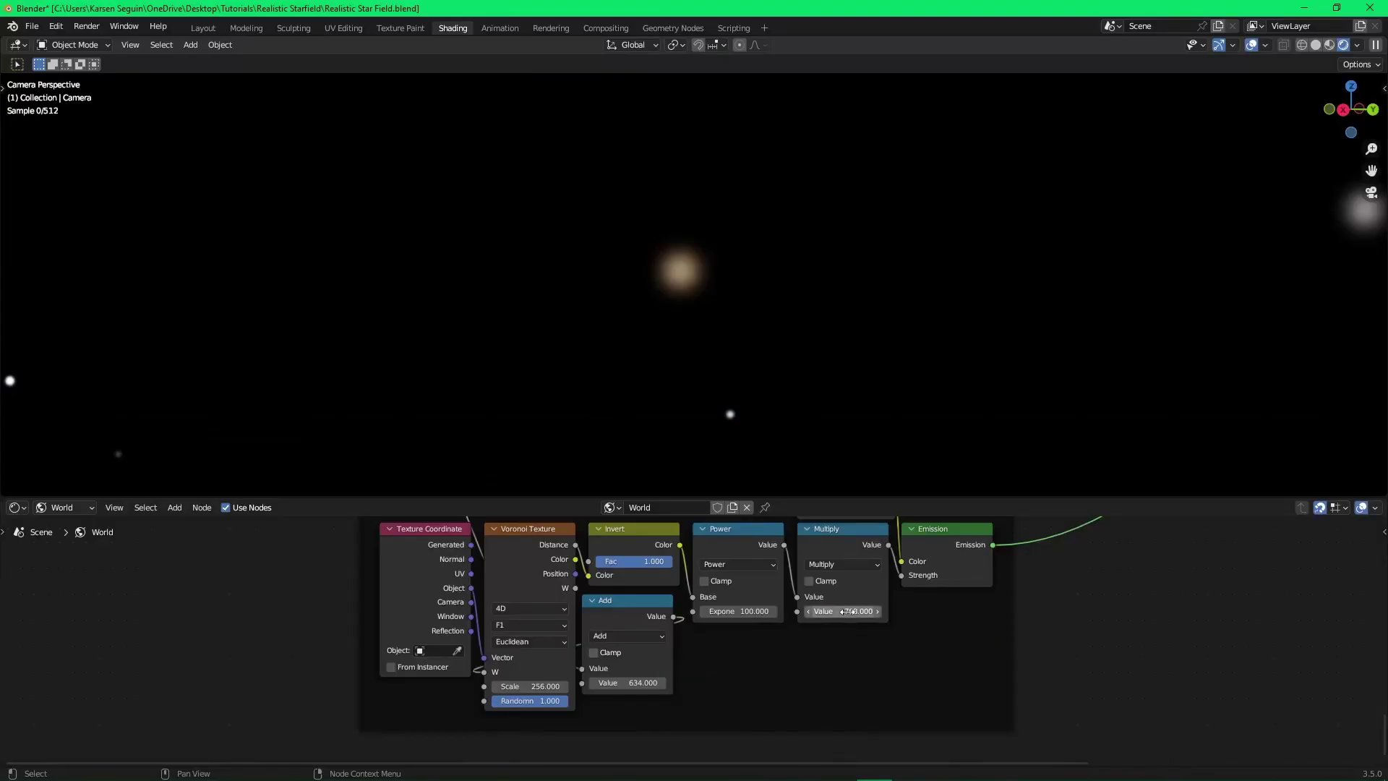
key("ctrl+s")
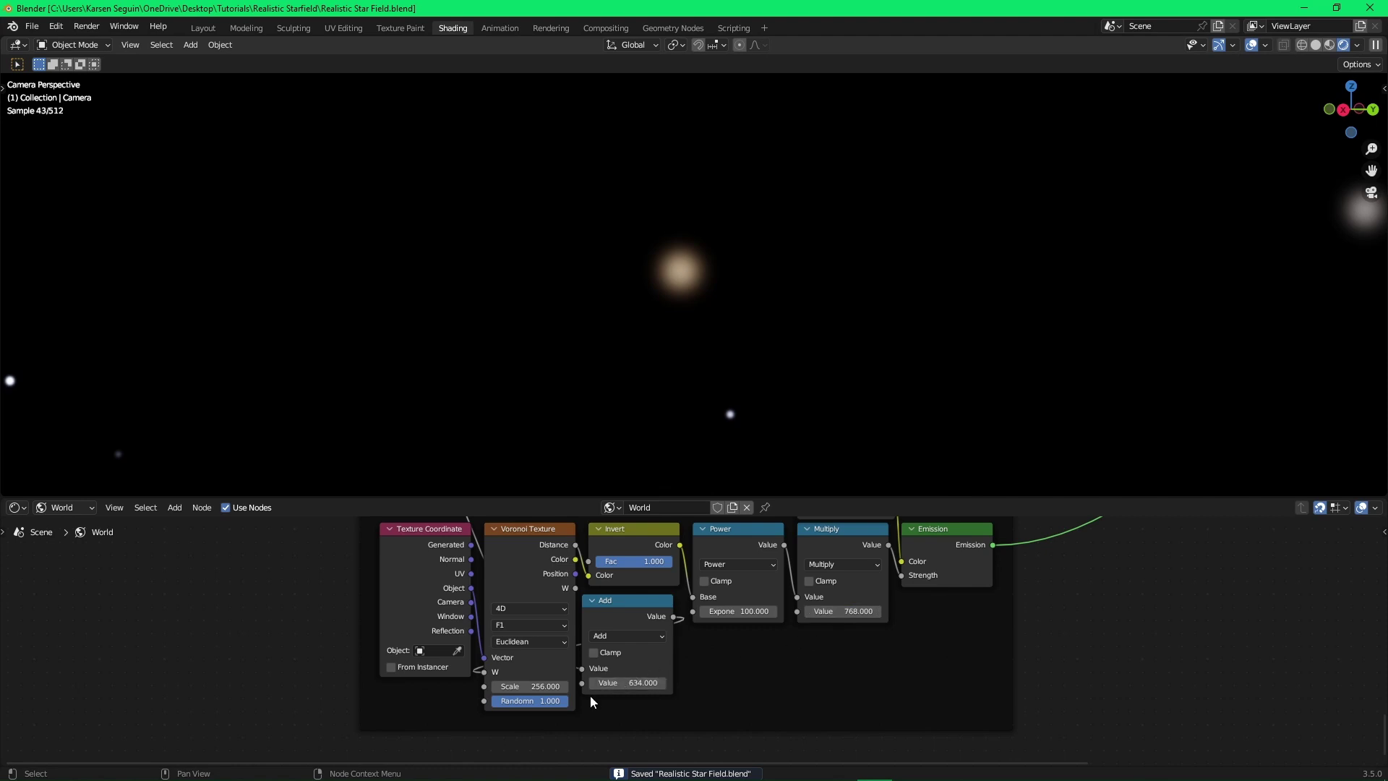
Set the Voronoi Texture Scale of the lowest star group to 128, fit the camera view and save the file.
left_click(544, 687)
type("128")
key("Return")
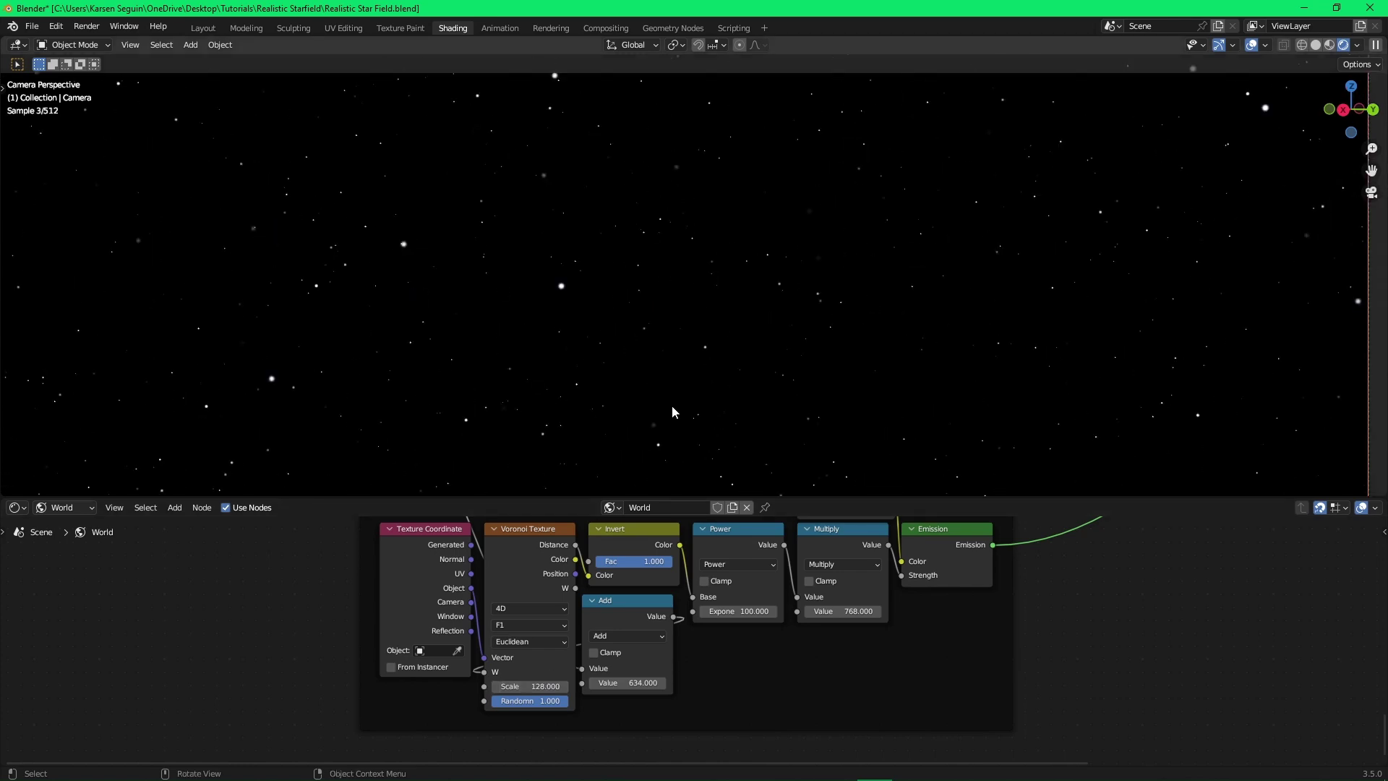
key("Home")
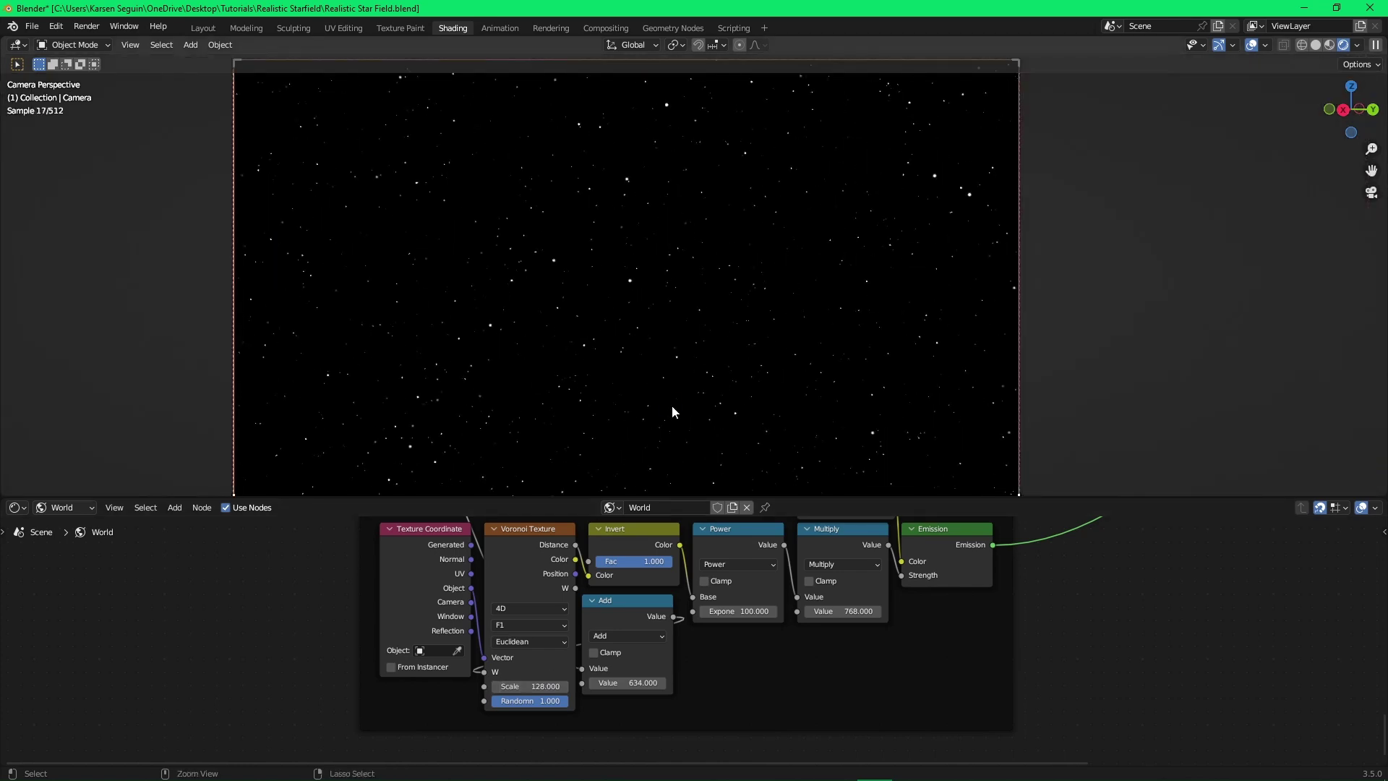
key("ctrl+s")
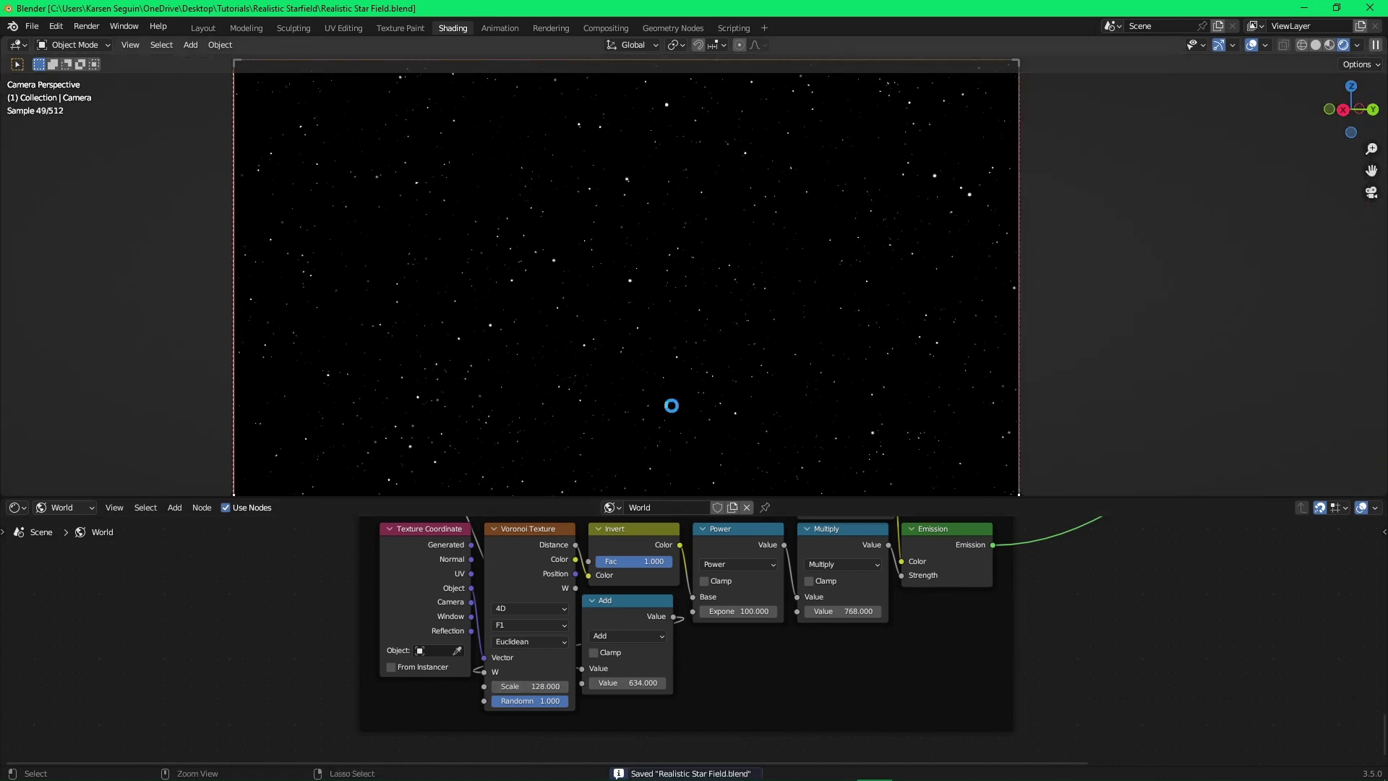
Set the lowest star group's Power Exponent to 125 and Multiply Value to 1024, and save the file.
left_click(747, 613)
type("125")
key("Return")
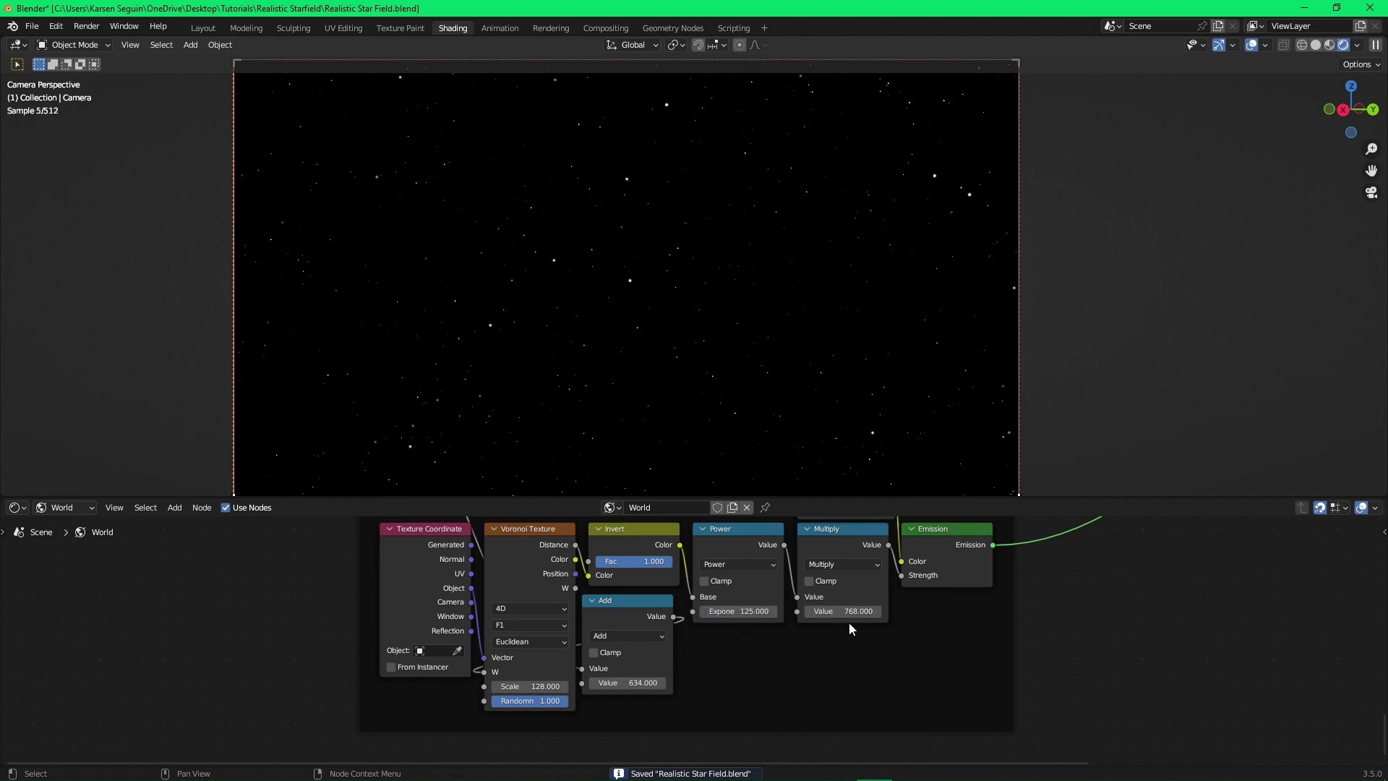
left_click(848, 614)
type("1024")
key("Return")
key("ctrl+s")
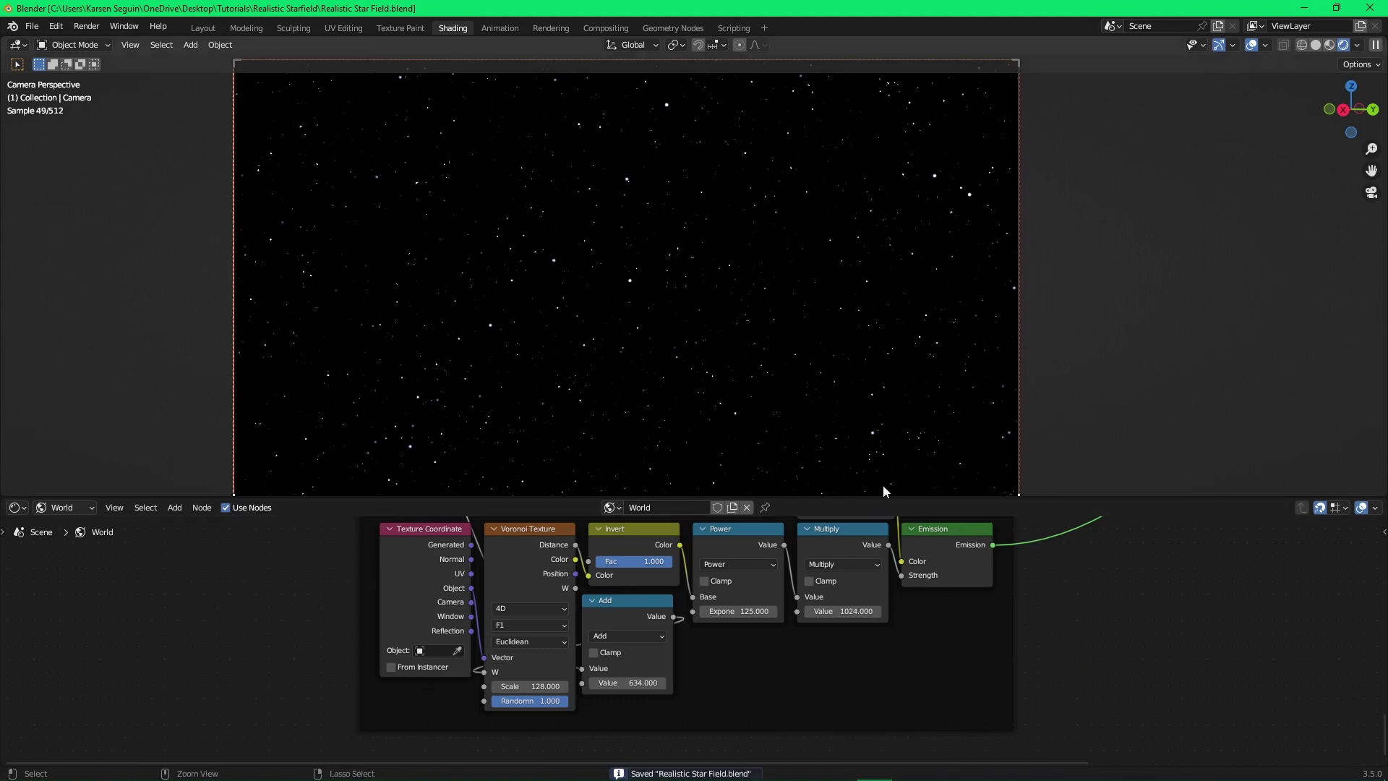
scroll(882, 484, "down", 1)
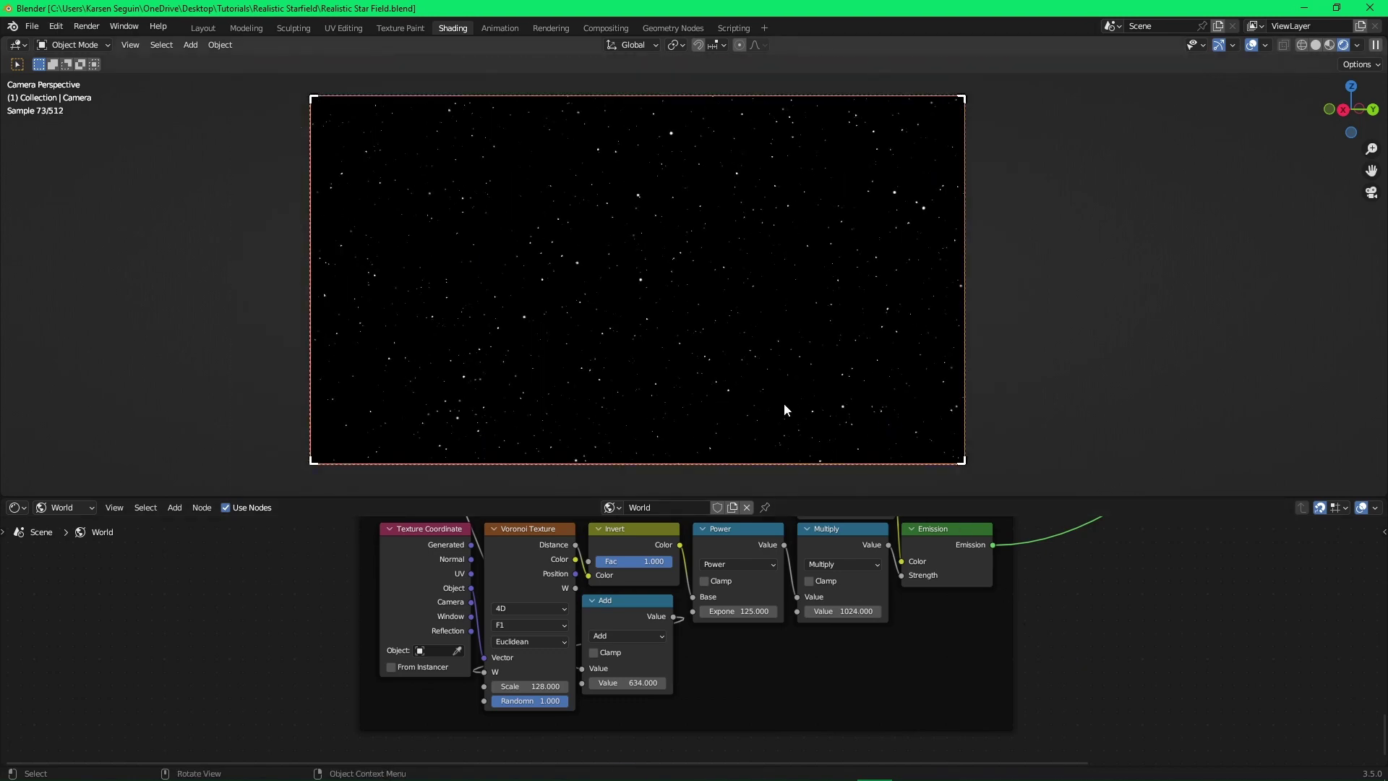
scroll(812, 661, "down", 5)
Check the star temperature chart in the browser, rename the lowest Yellow Stars frame to Orange Stars and save the file.
key("alt+Tab")
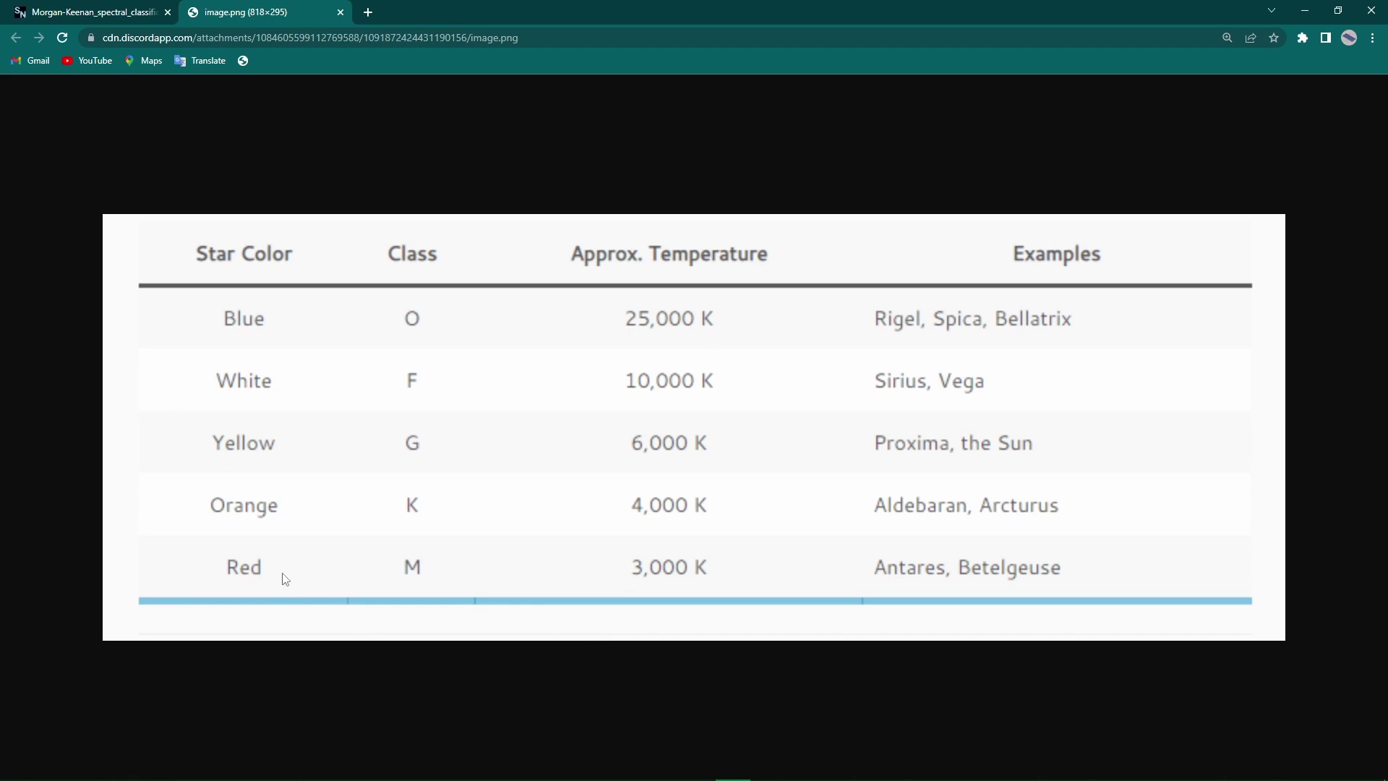
key("alt+Tab")
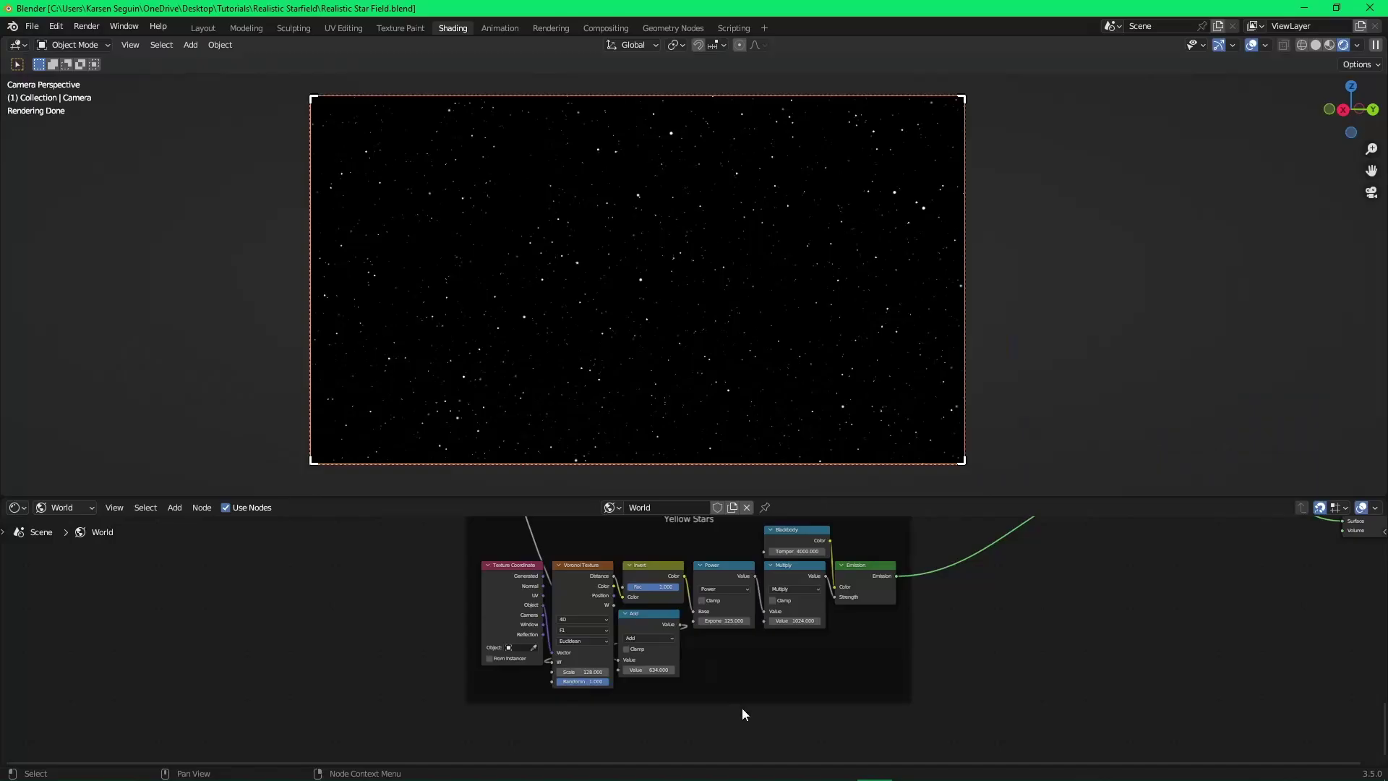
key("ctrl+s")
scroll(723, 654, "up", 1)
middle_click_drag(718, 648, 714, 689)
left_click(677, 563)
key("F2")
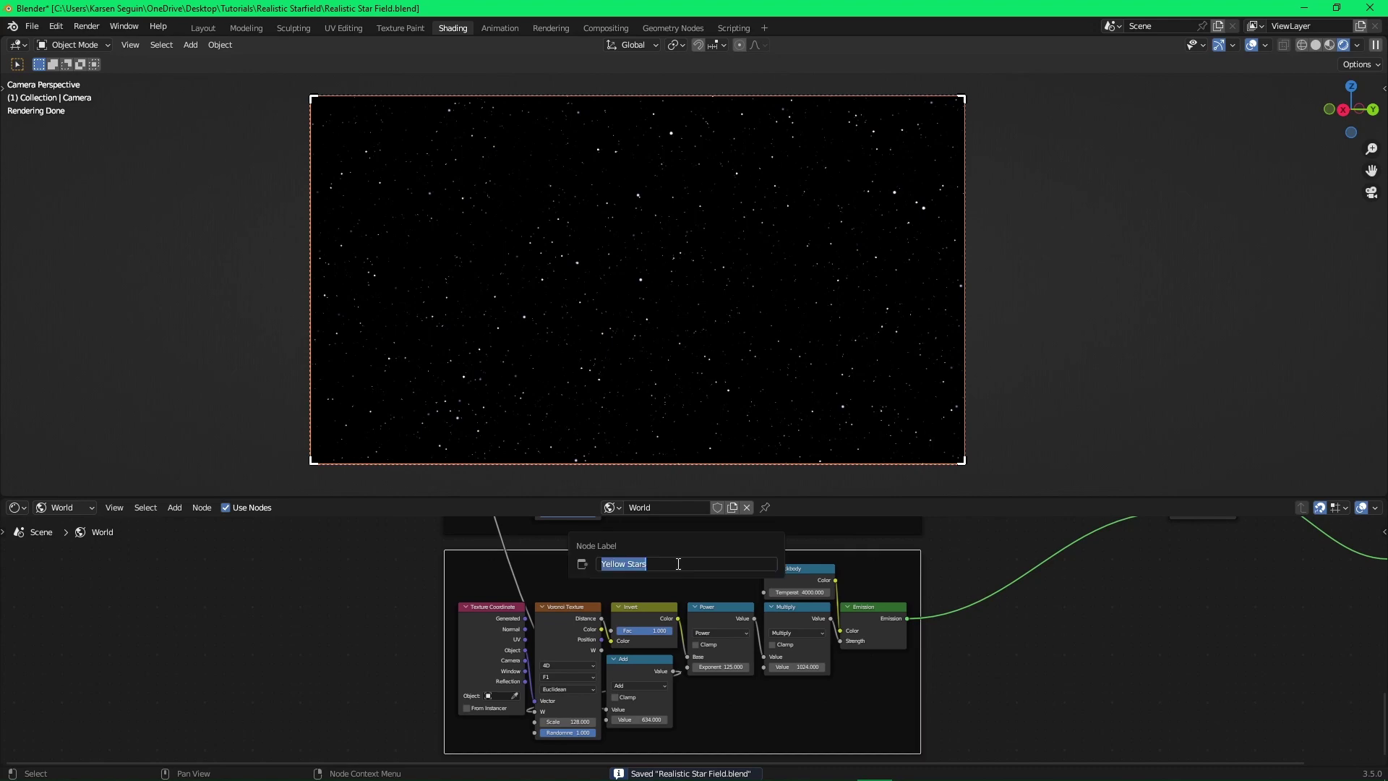
left_click_drag(626, 567, 604, 566)
key("alt+Tab")
key("alt+Tab")
key("BackSpace")
type("Orange")
key("Return")
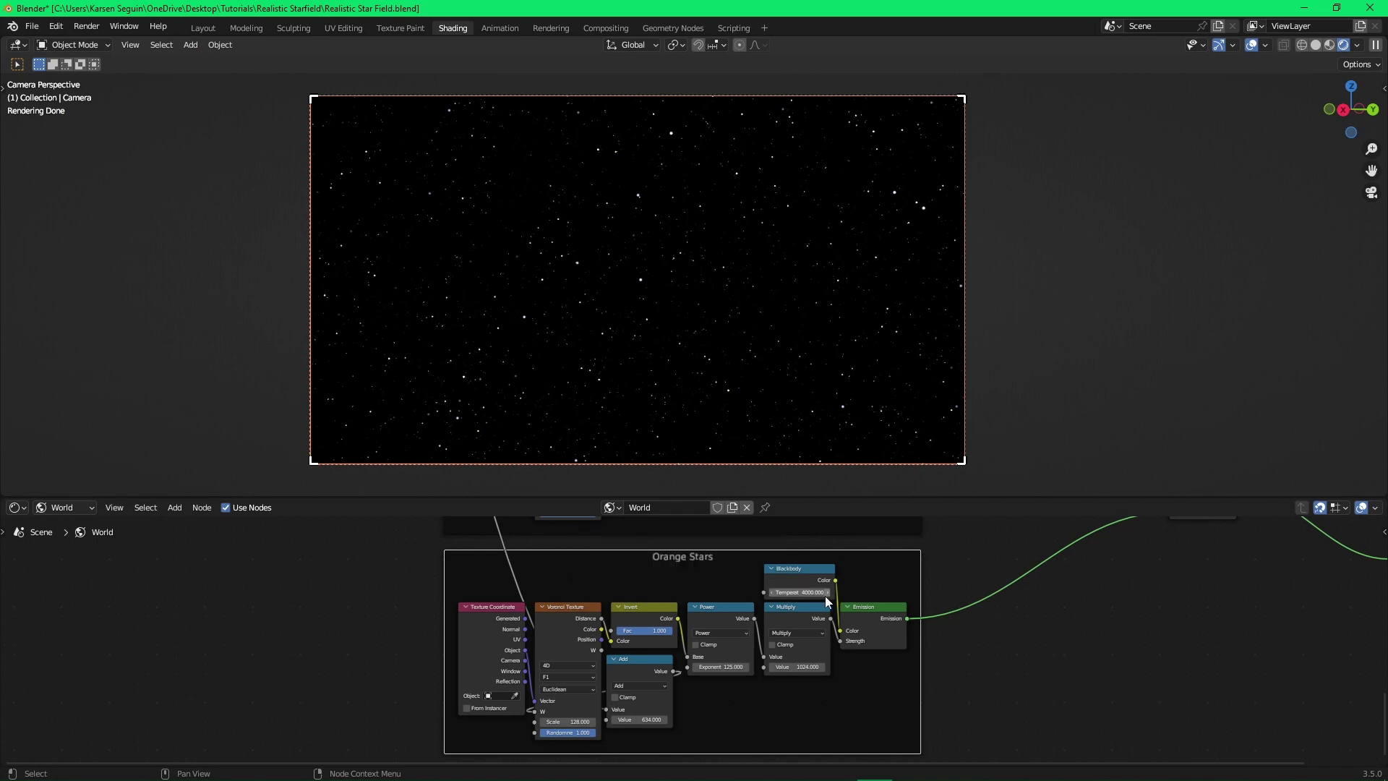
key("ctrl+s")
scroll(795, 629, "down", 3)
key("shift+d")
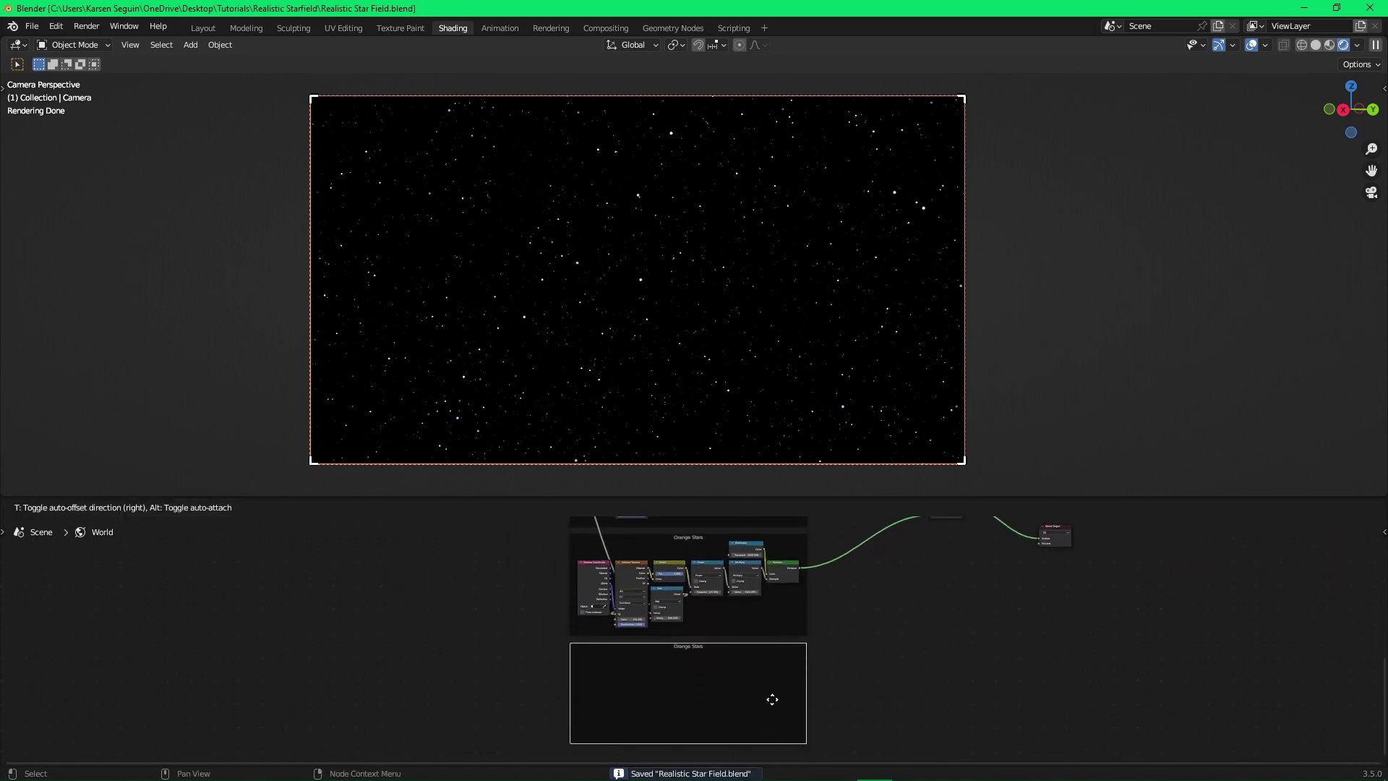
left_click(772, 700)
key("x")
Duplicate the Orange Stars frame with all its nodes, place the copy below the original and save the file.
left_click_drag(884, 731, 562, 540)
key("shift+d")
left_click(564, 649)
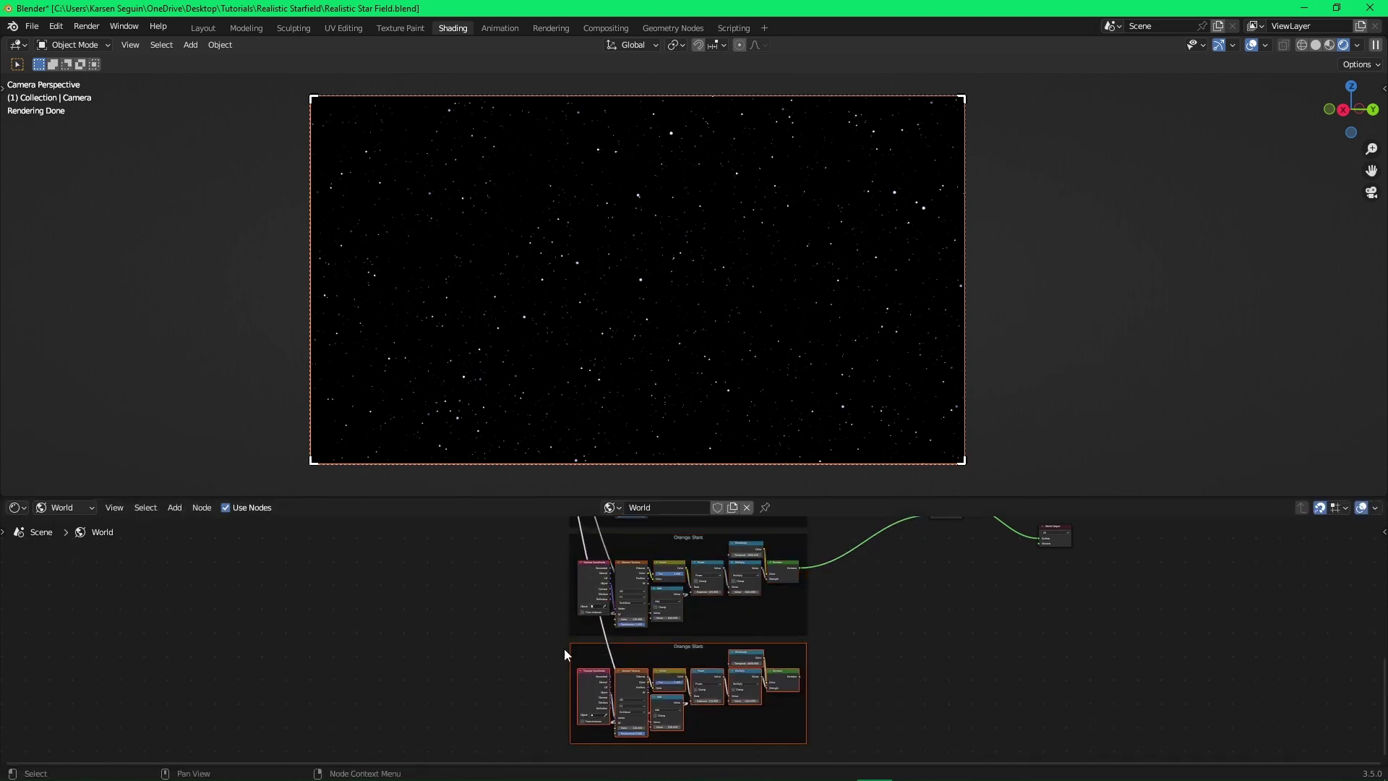
left_click(824, 684)
key("ctrl+s")
Insert a duplicated Add Shader before the World Output, link the new star group's Emission into it and save the file.
middle_click_drag(810, 670, 745, 714)
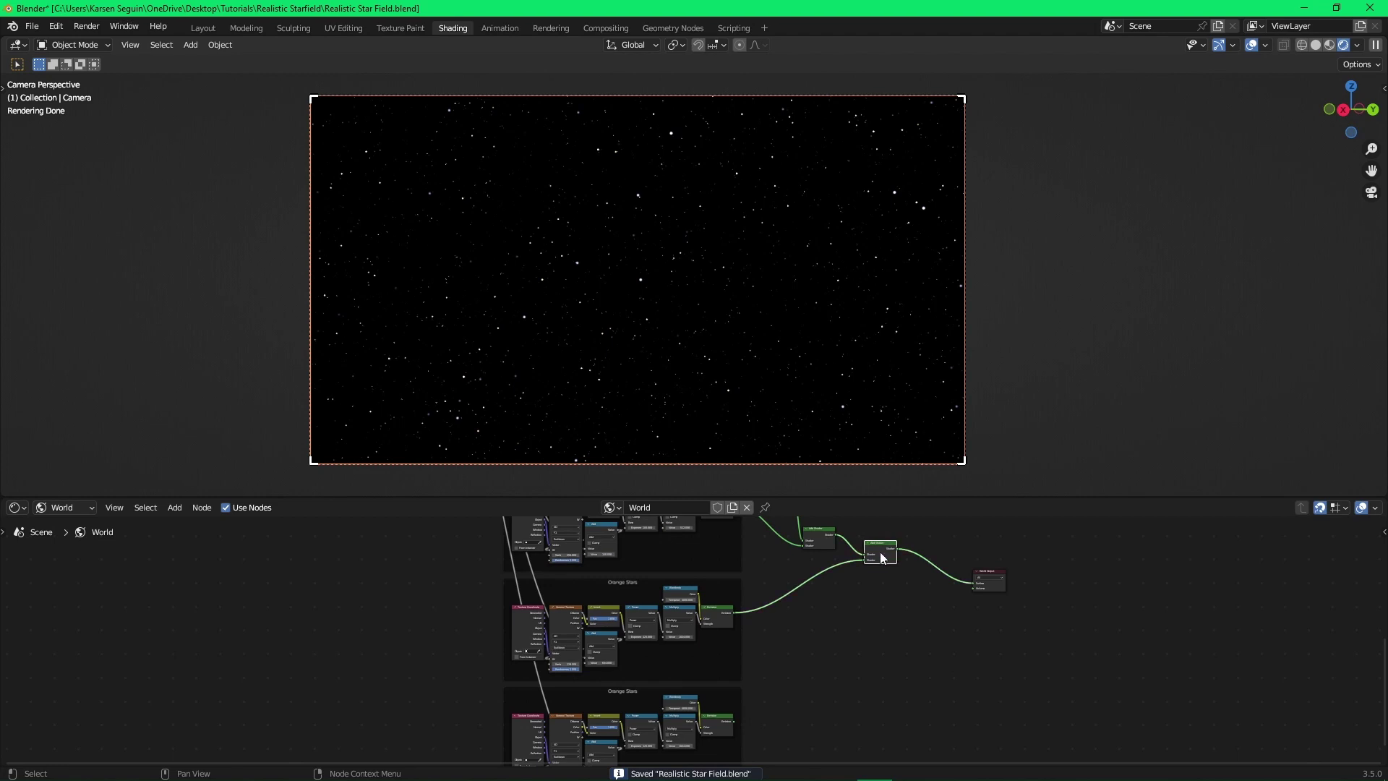
key("shift+d")
left_click(934, 539)
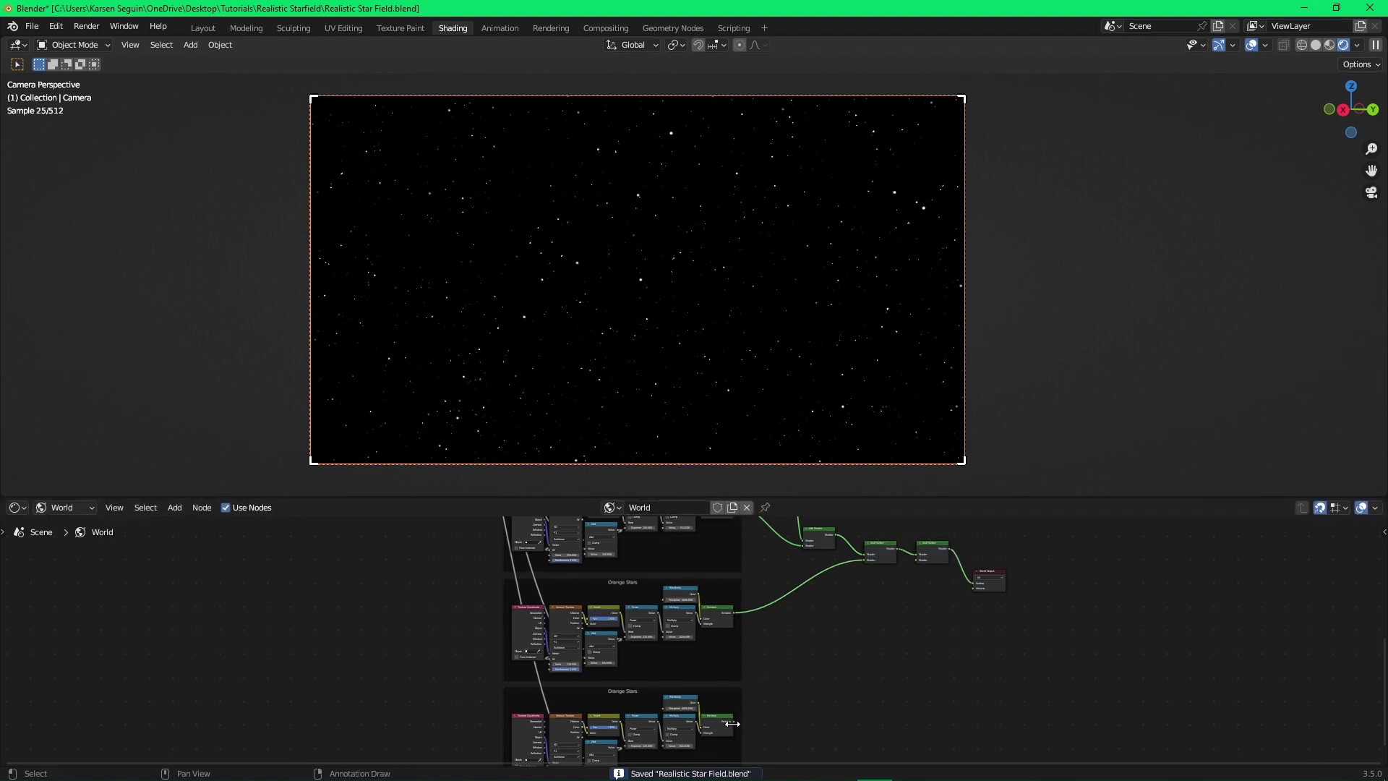
left_click_drag(733, 721, 916, 560)
key("ctrl+s")
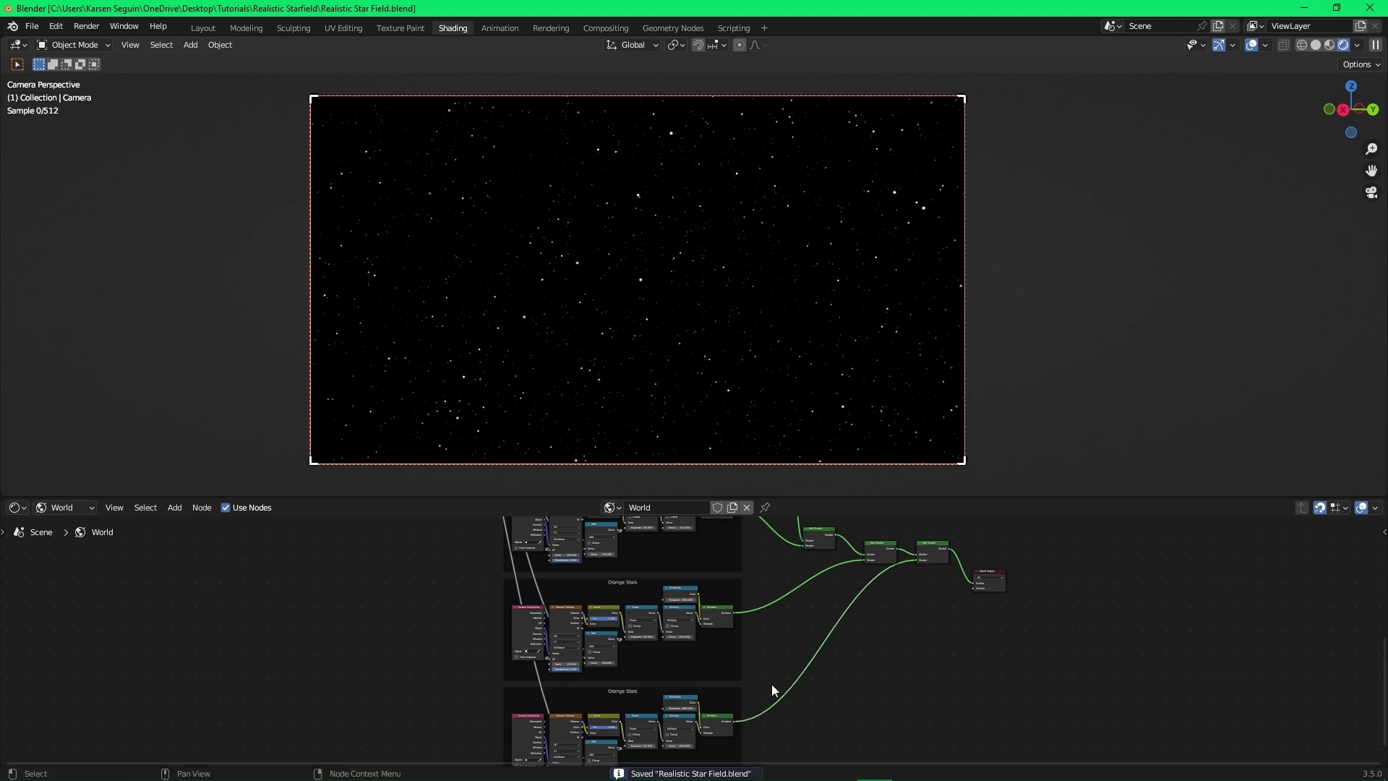
Set the Add node Value of the new lowest star group to 3455 and save the file.
scroll(749, 688, "up", 6)
left_click(705, 682)
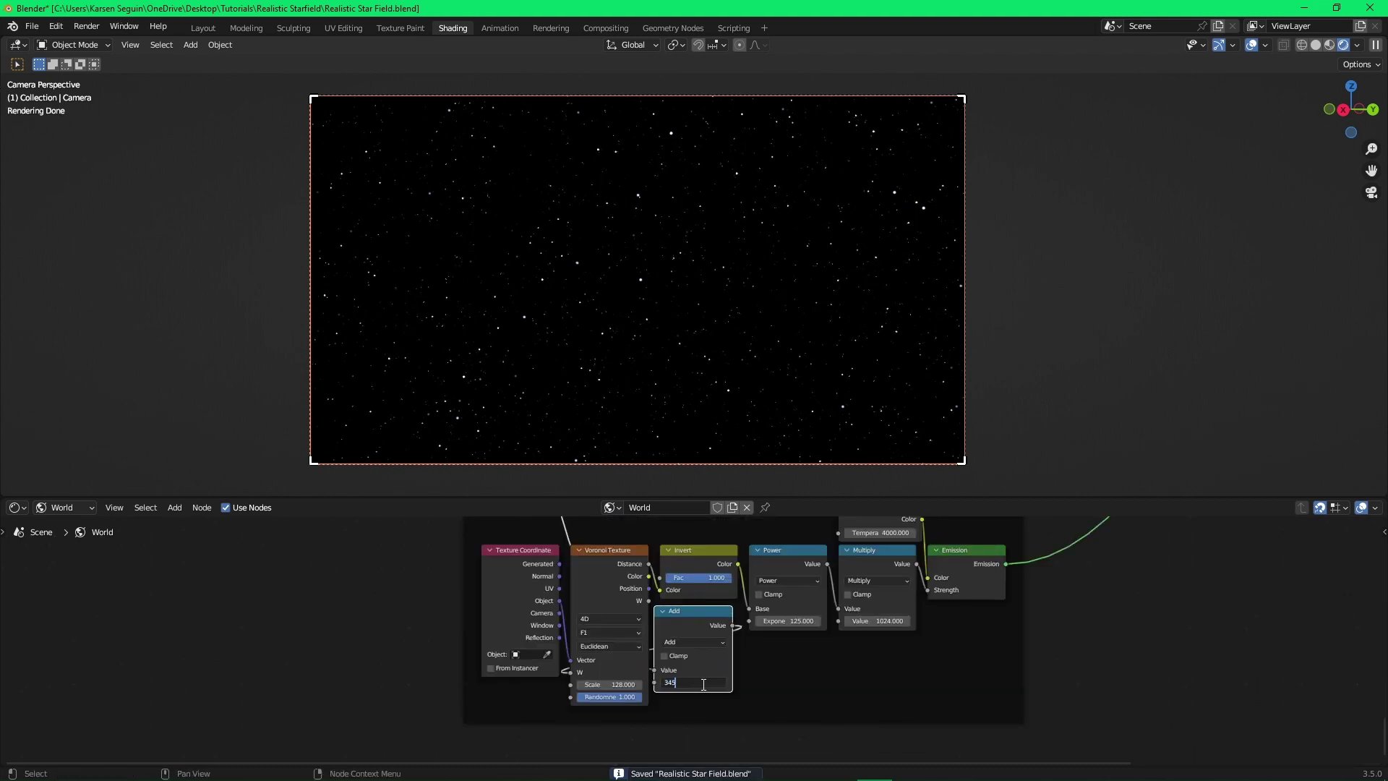
type("3455")
key("Return")
left_click(1114, 655)
key("ctrl+s")
Check the star temperature chart, set the lowest star group's Voronoi Texture Scale to 75 and save the file.
scroll(760, 687, "up", 2)
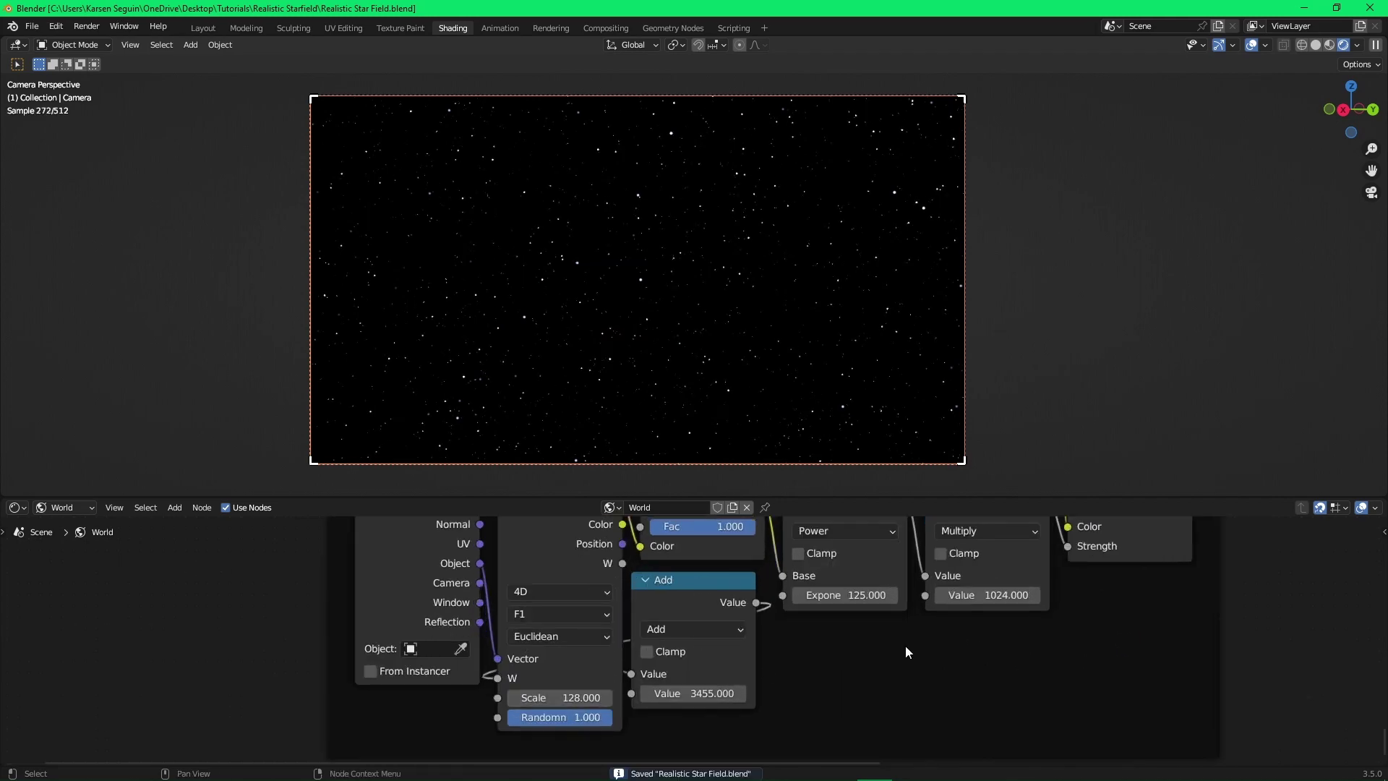
key("alt+Tab")
key("alt+Tab")
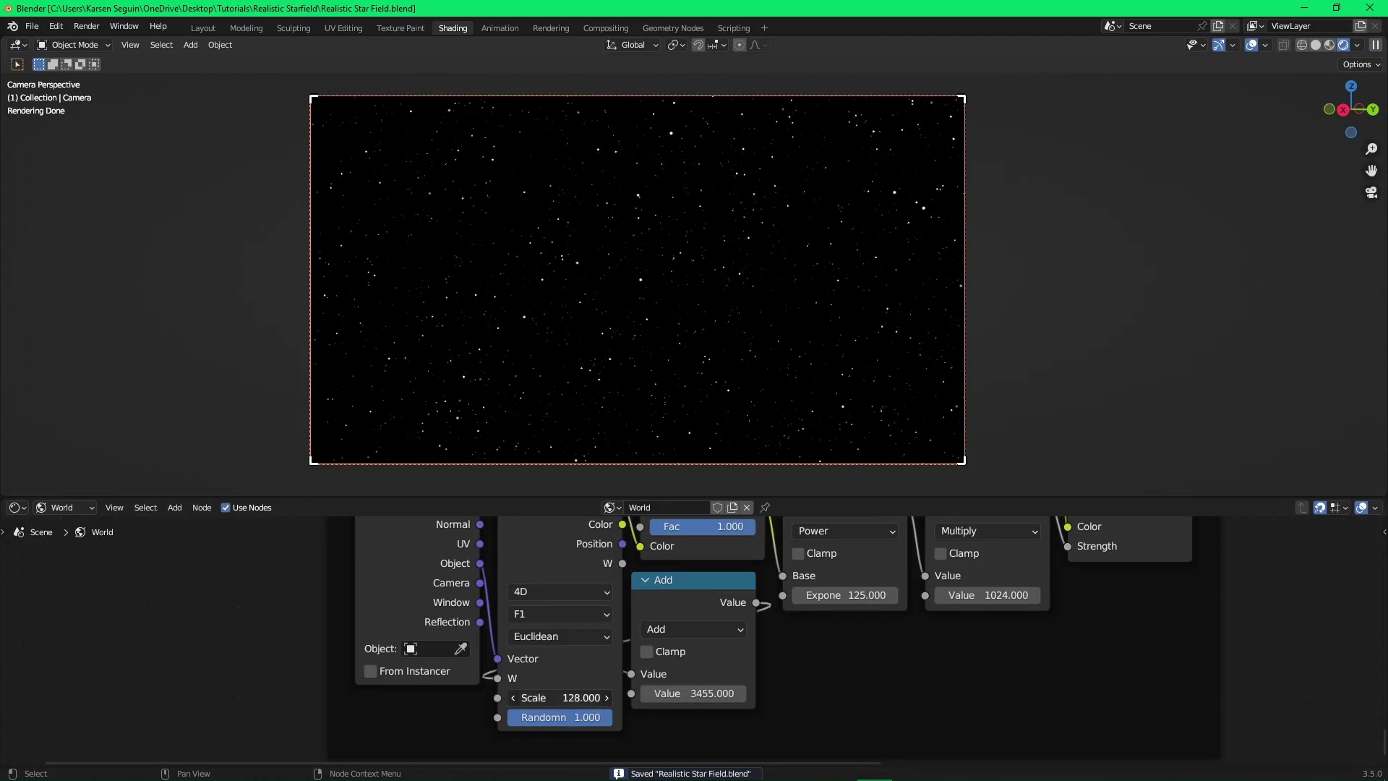
left_click(575, 696)
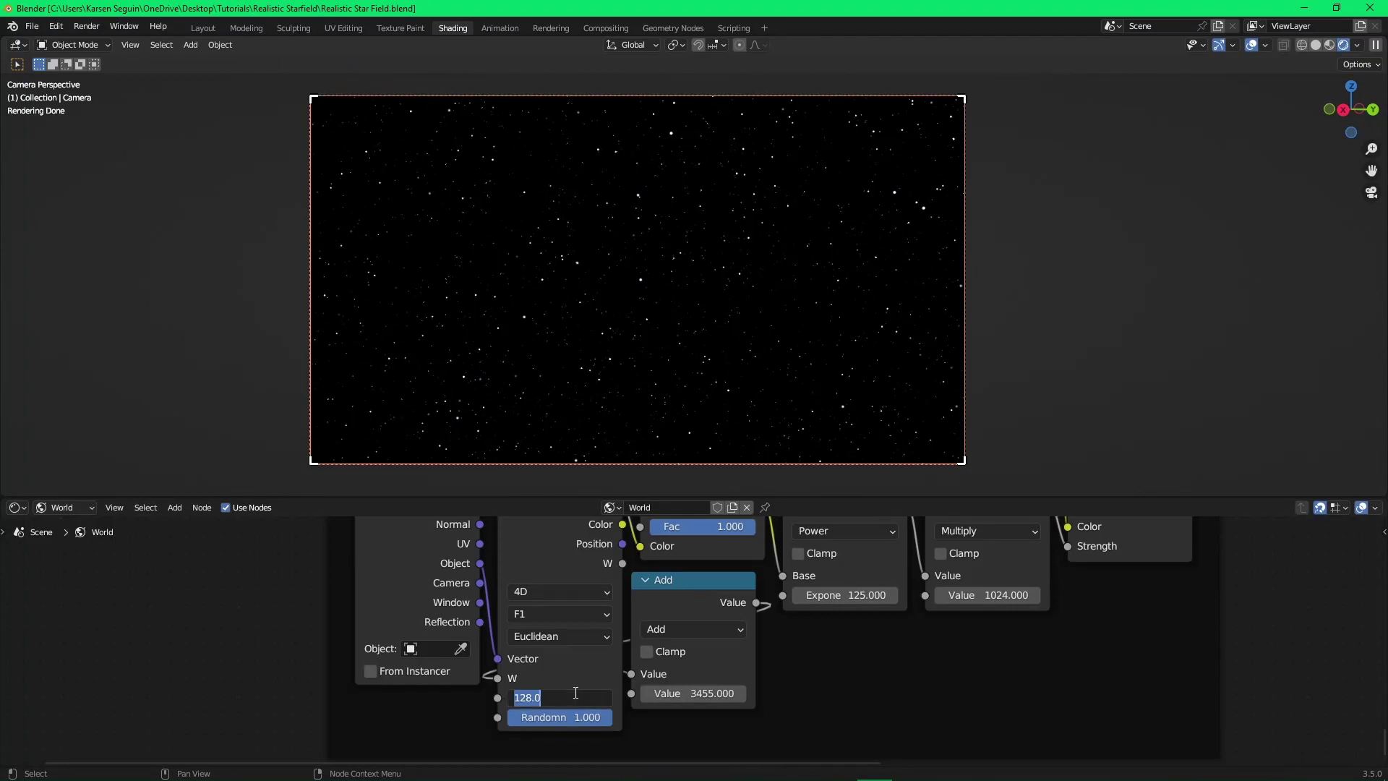
type("75")
key("Return")
key("ctrl+s")
Set the Power node Exponent of the lowest star group to 75 and save the file.
middle_click_drag(898, 627, 748, 692)
left_click(713, 658)
type("75")
key("Return")
key("ctrl+s")
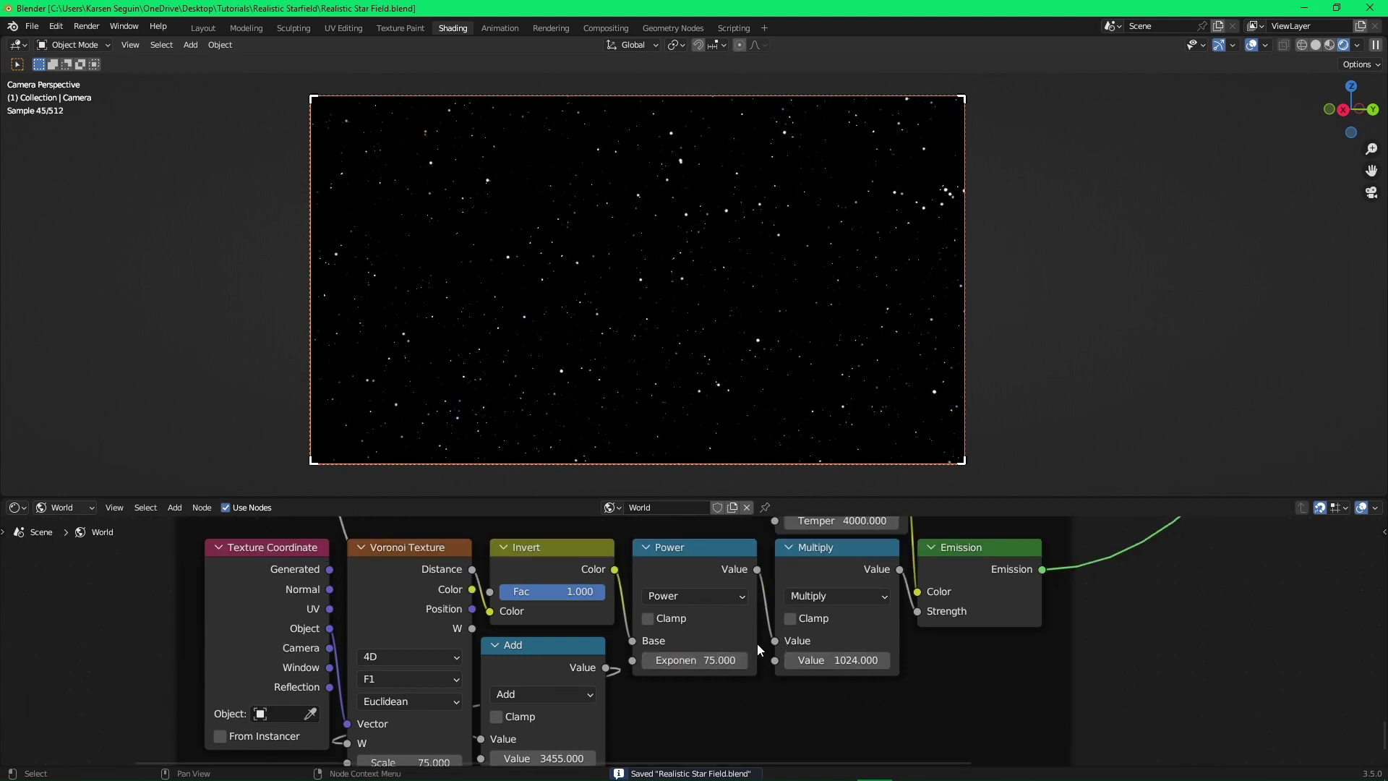
Set the lowest star group's Add node Value to 2048 and edit its Blackbody Temperature.
scroll(748, 645, "down", 1)
left_click(589, 737)
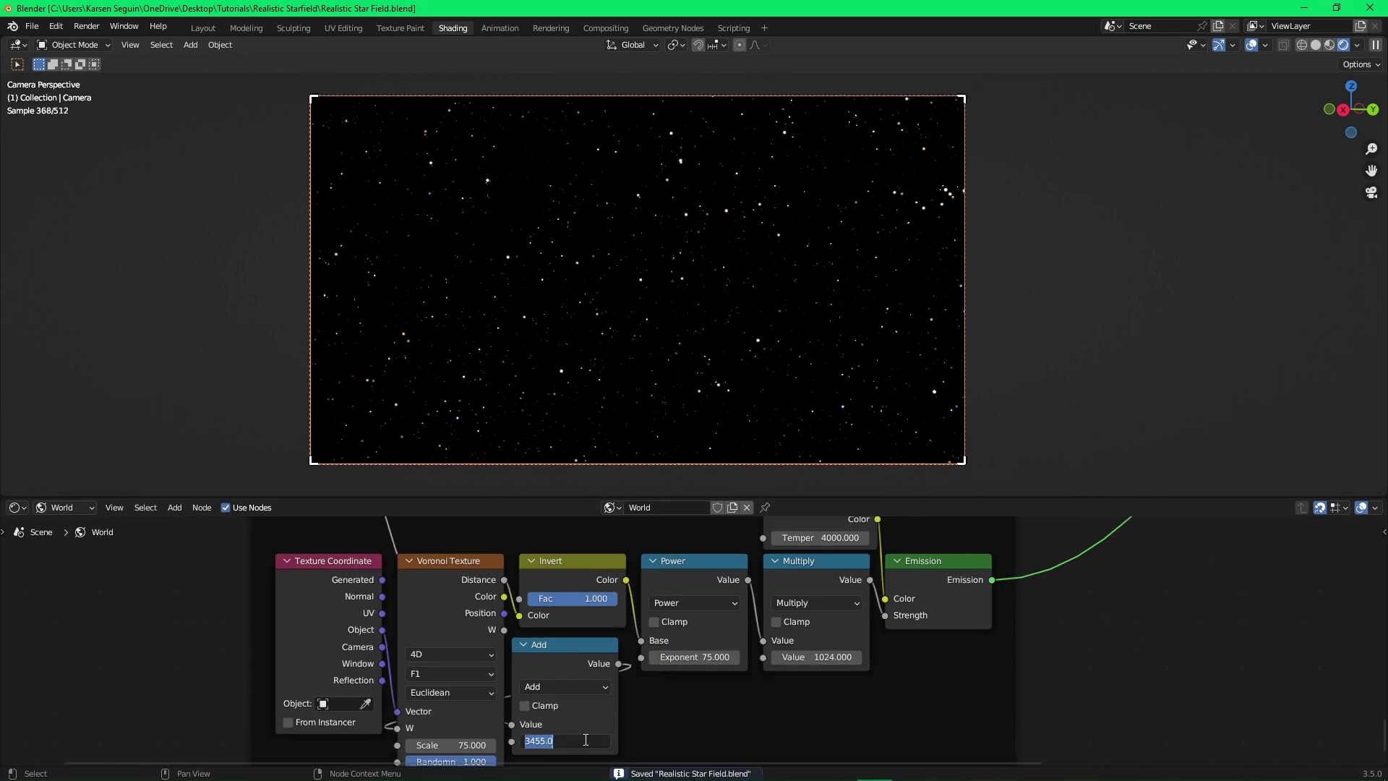
type("2048")
key("Return")
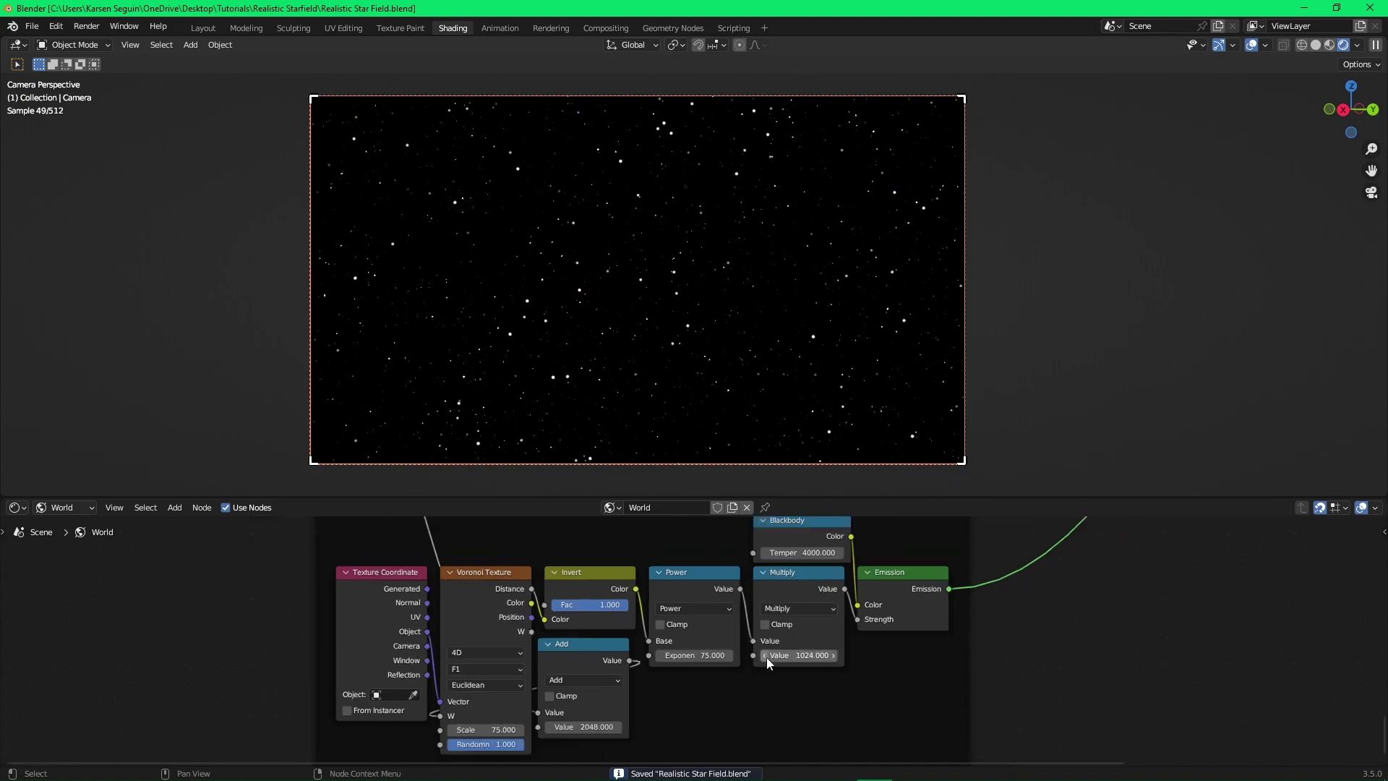
scroll(781, 644, "down", 1)
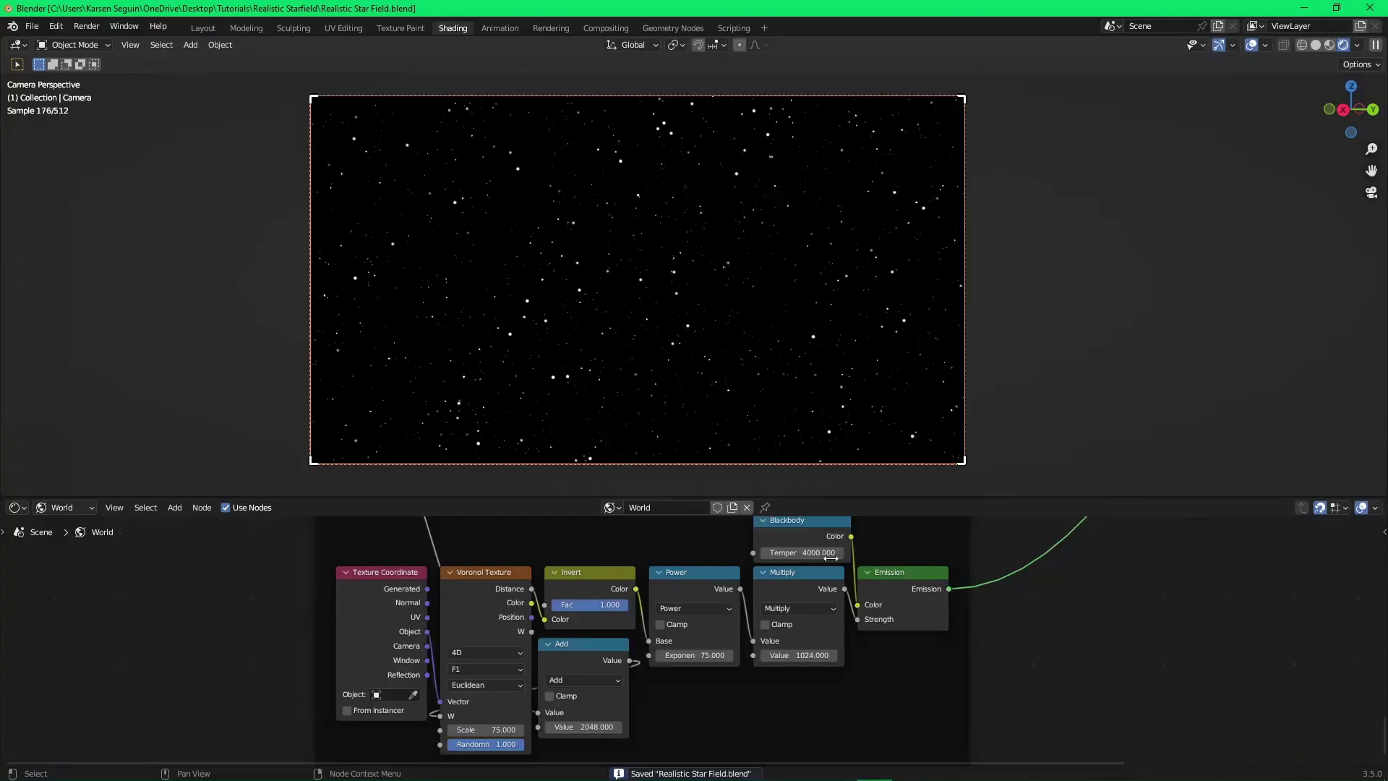
left_click(831, 555)
key("Return")
Set the Power node Exponent of the lowest star group to 125 and save the file.
middle_click_drag(695, 690, 748, 653)
scroll(721, 646, "up", 1)
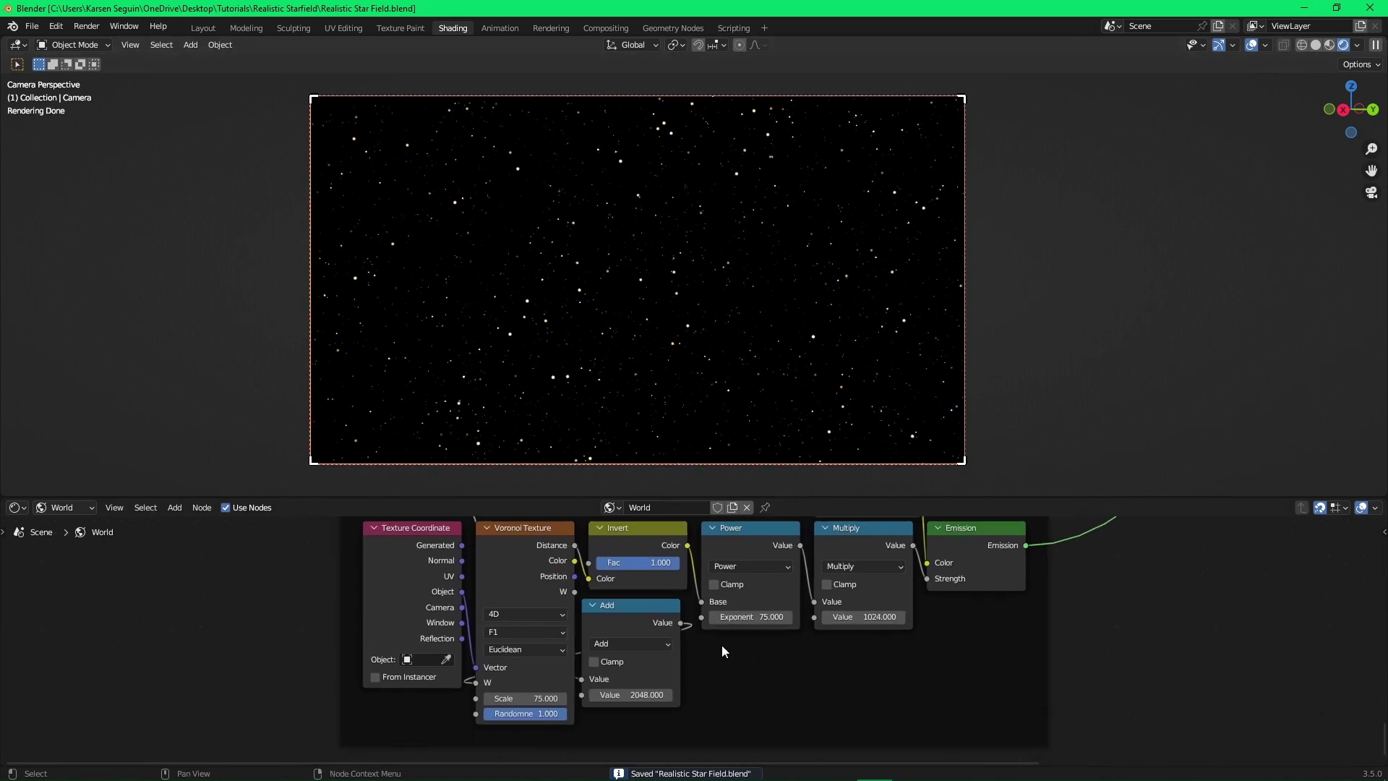
left_click(742, 619)
type("125")
key("Return")
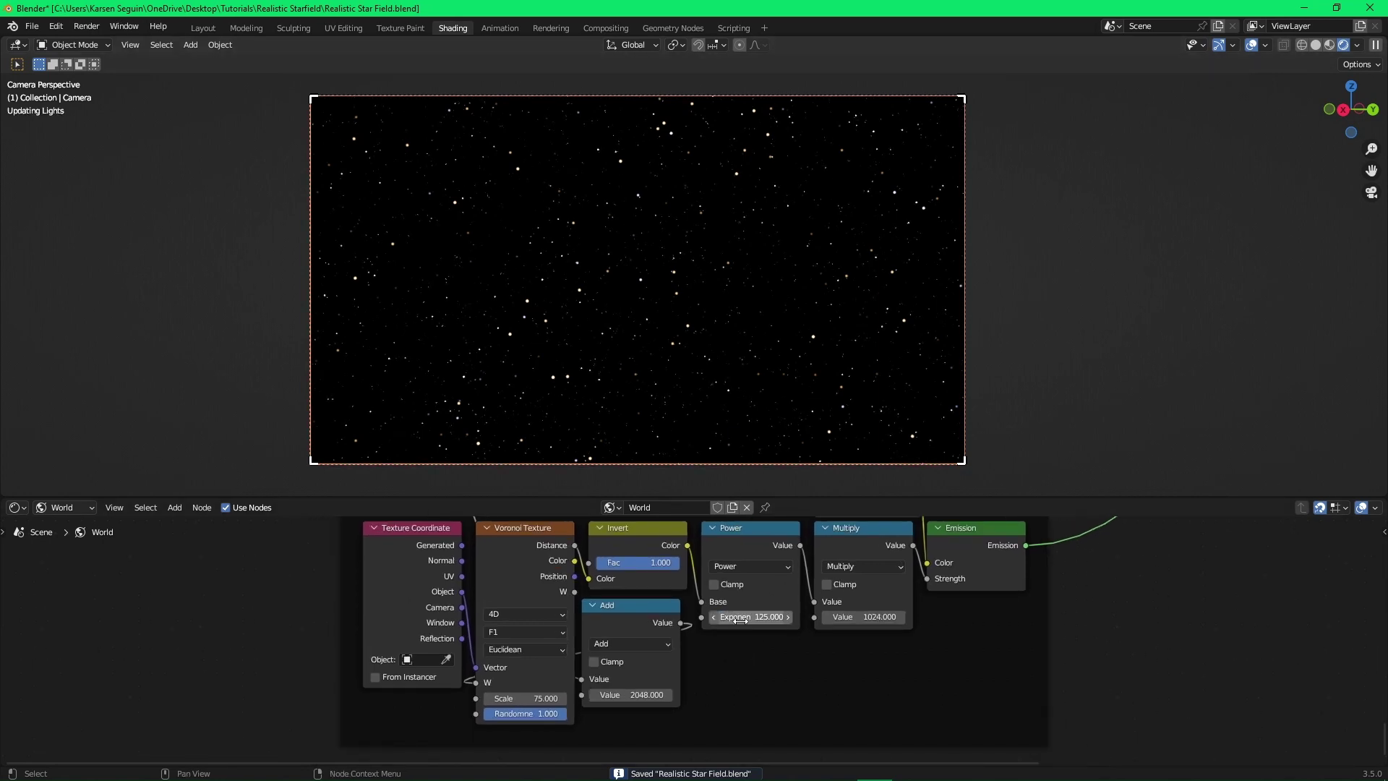
key("ctrl+s")
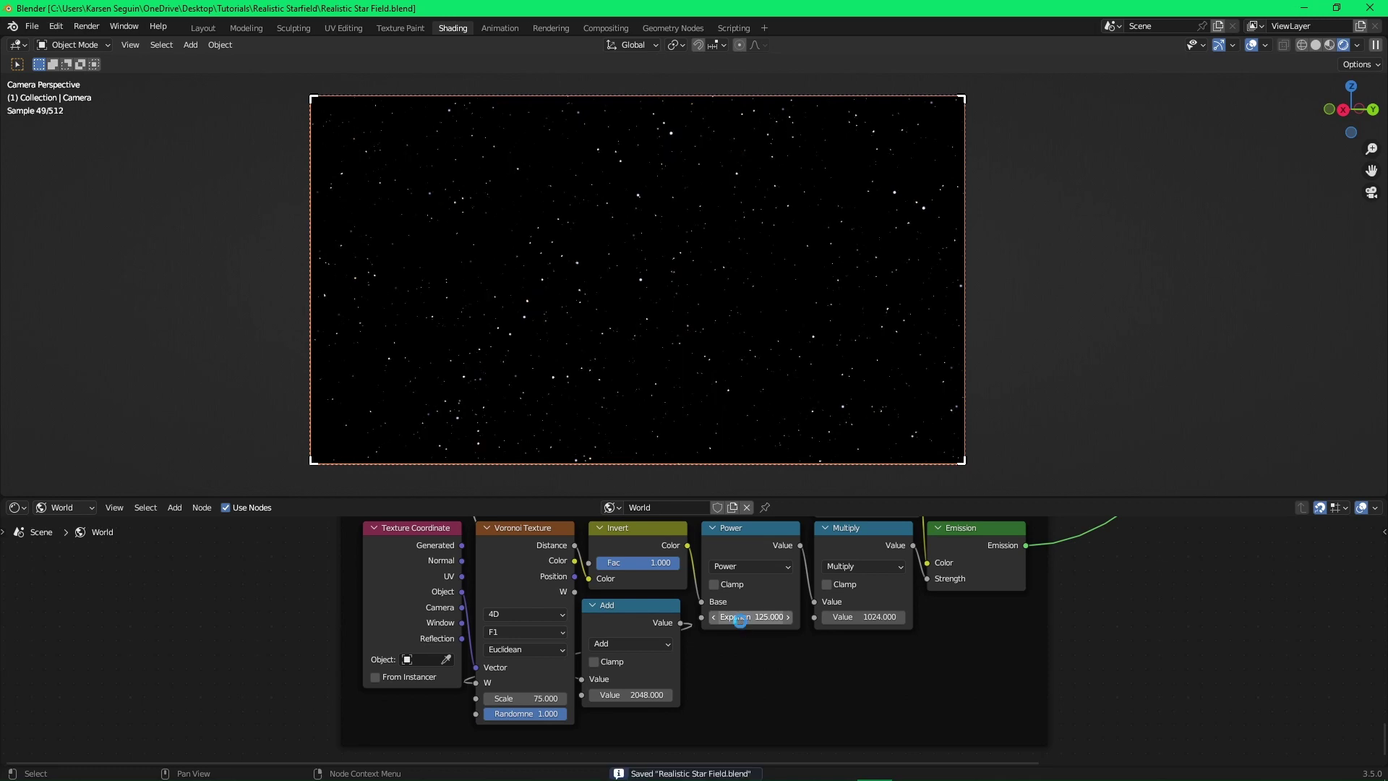
Set the Power node Exponent of the lowest star group to 115 and save the file.
left_click(748, 620)
type("115")
key("Return")
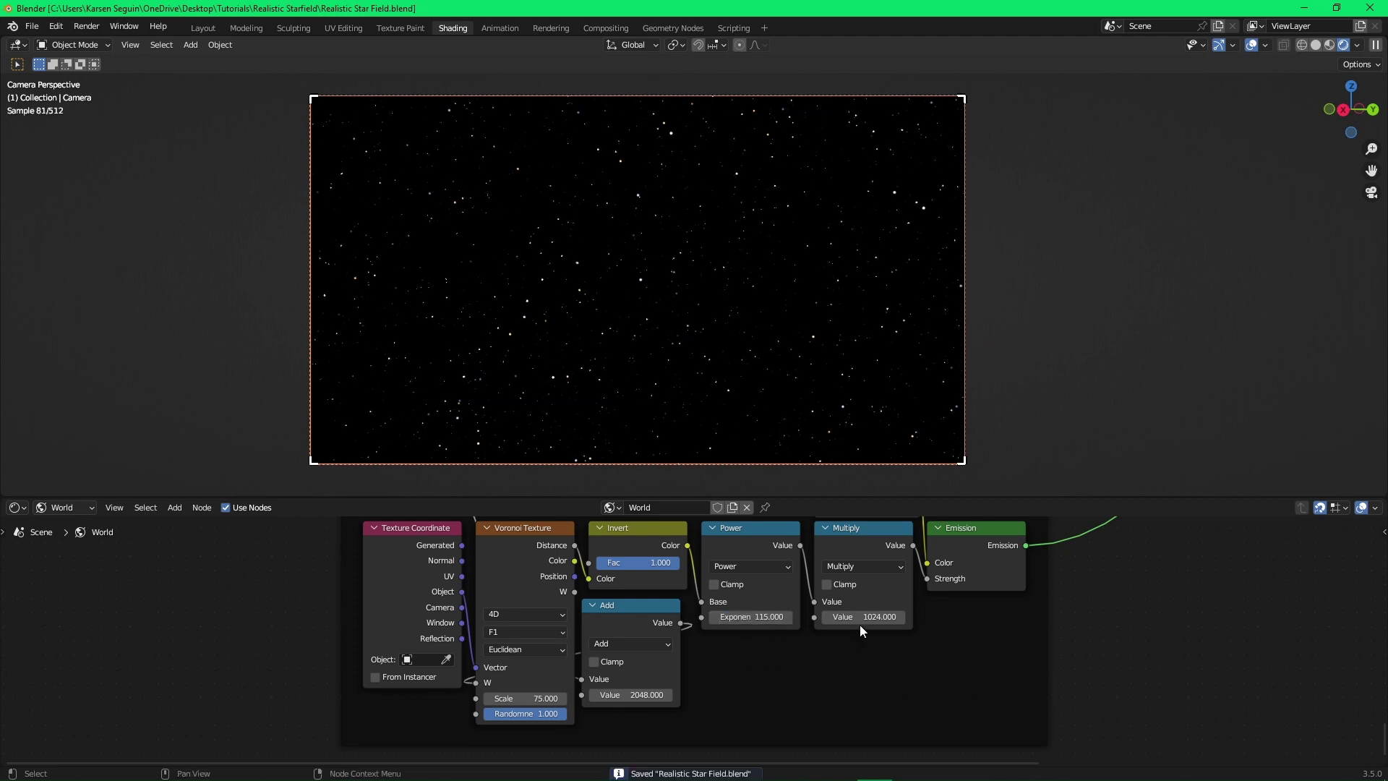
scroll(831, 632, "down", 7)
scroll(794, 612, "down", 3)
key("ctrl+s")
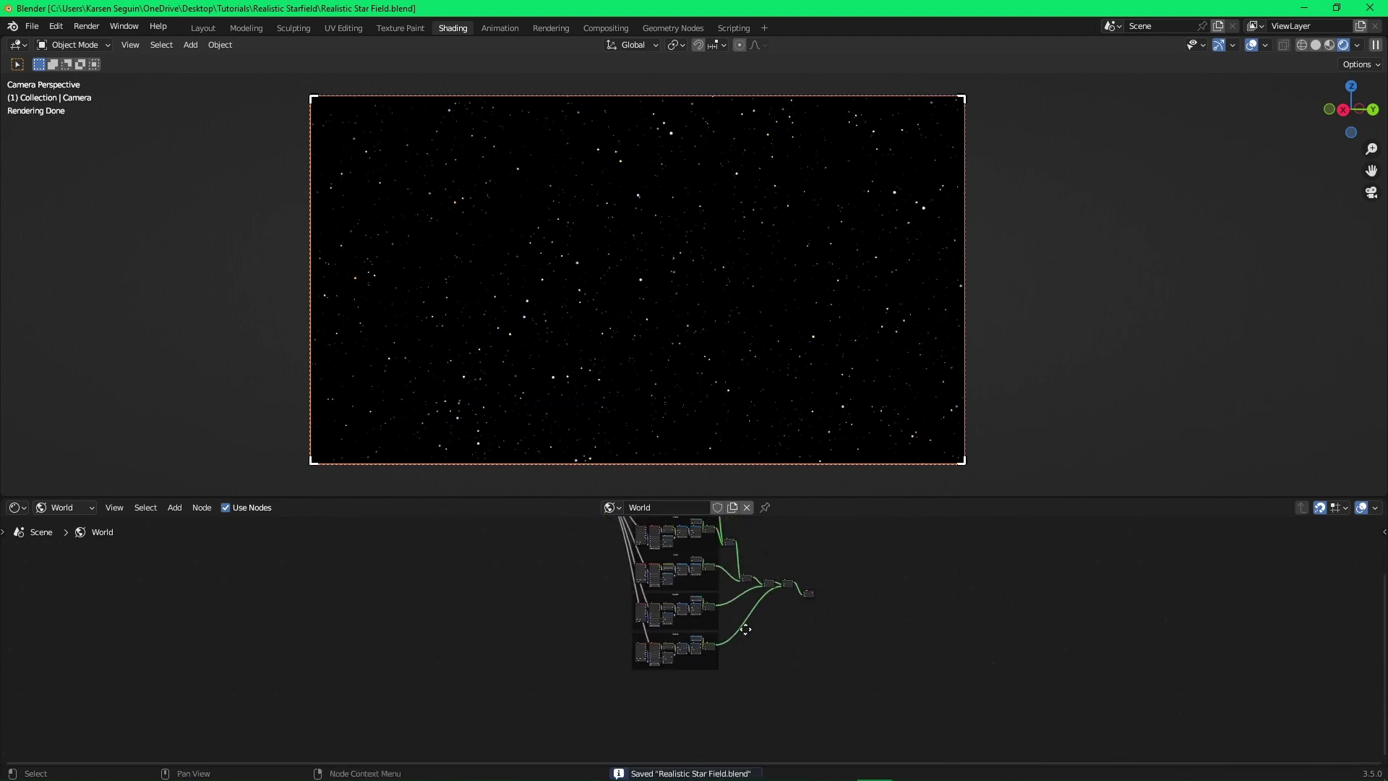
Add a Noise Texture node in the empty space below the lowest star group.
middle_click_drag(812, 670, 805, 701)
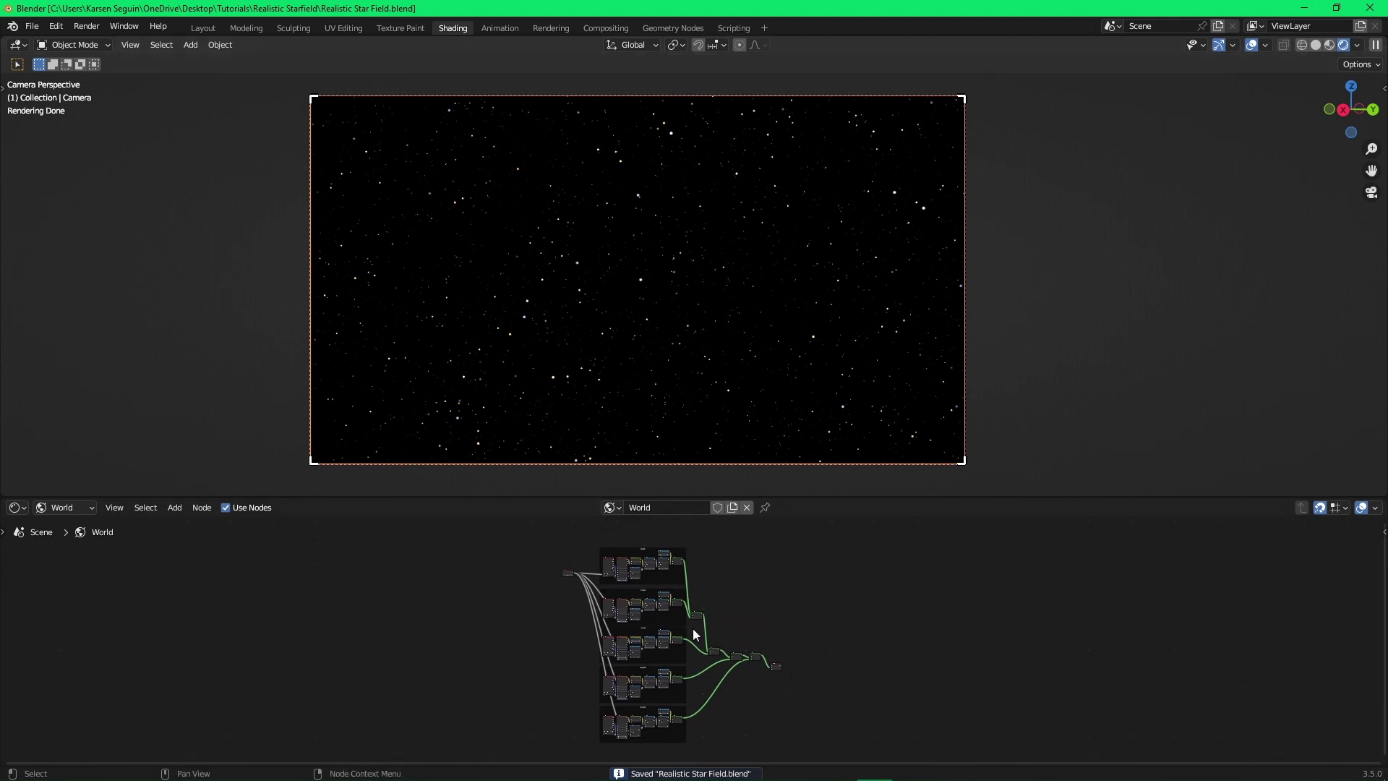
scroll(729, 588, "up", 5)
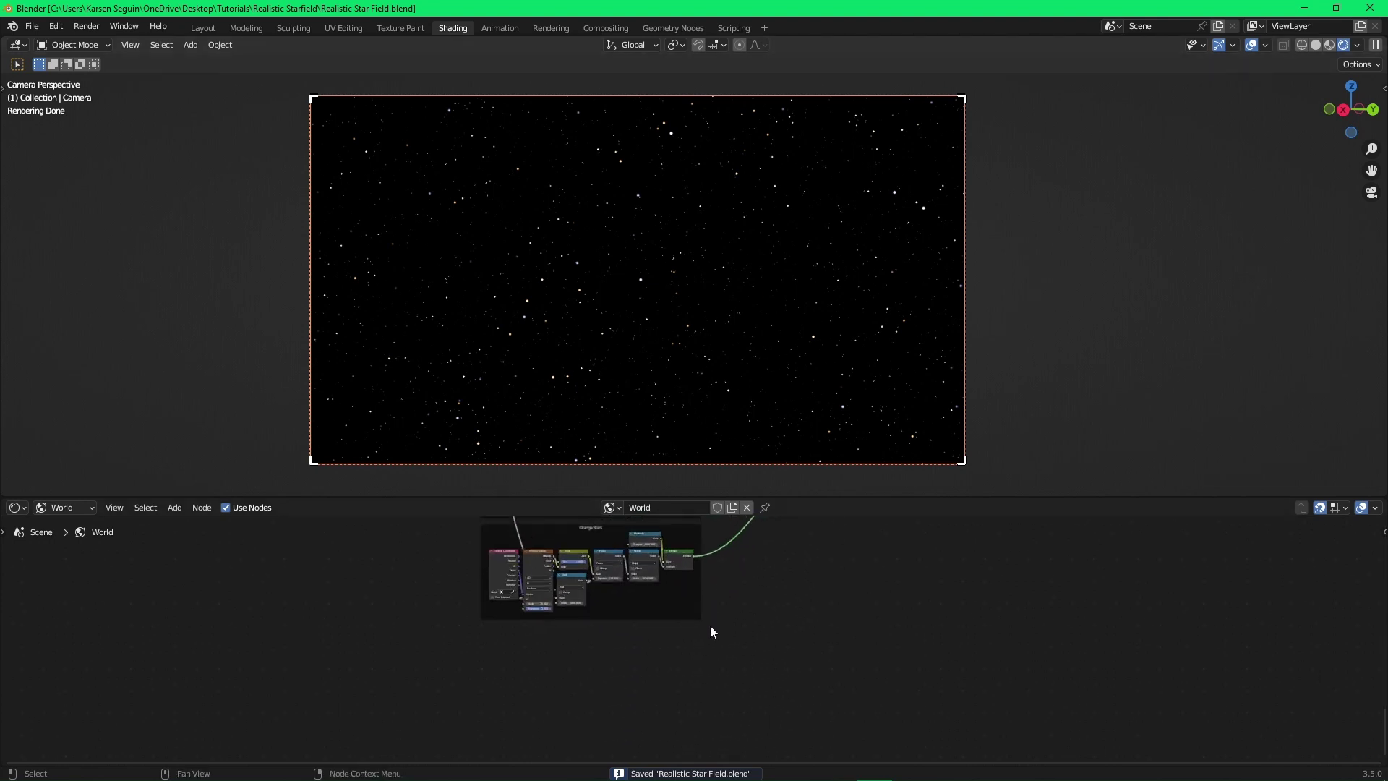
scroll(713, 636, "up", 2)
scroll(676, 572, "up", 2)
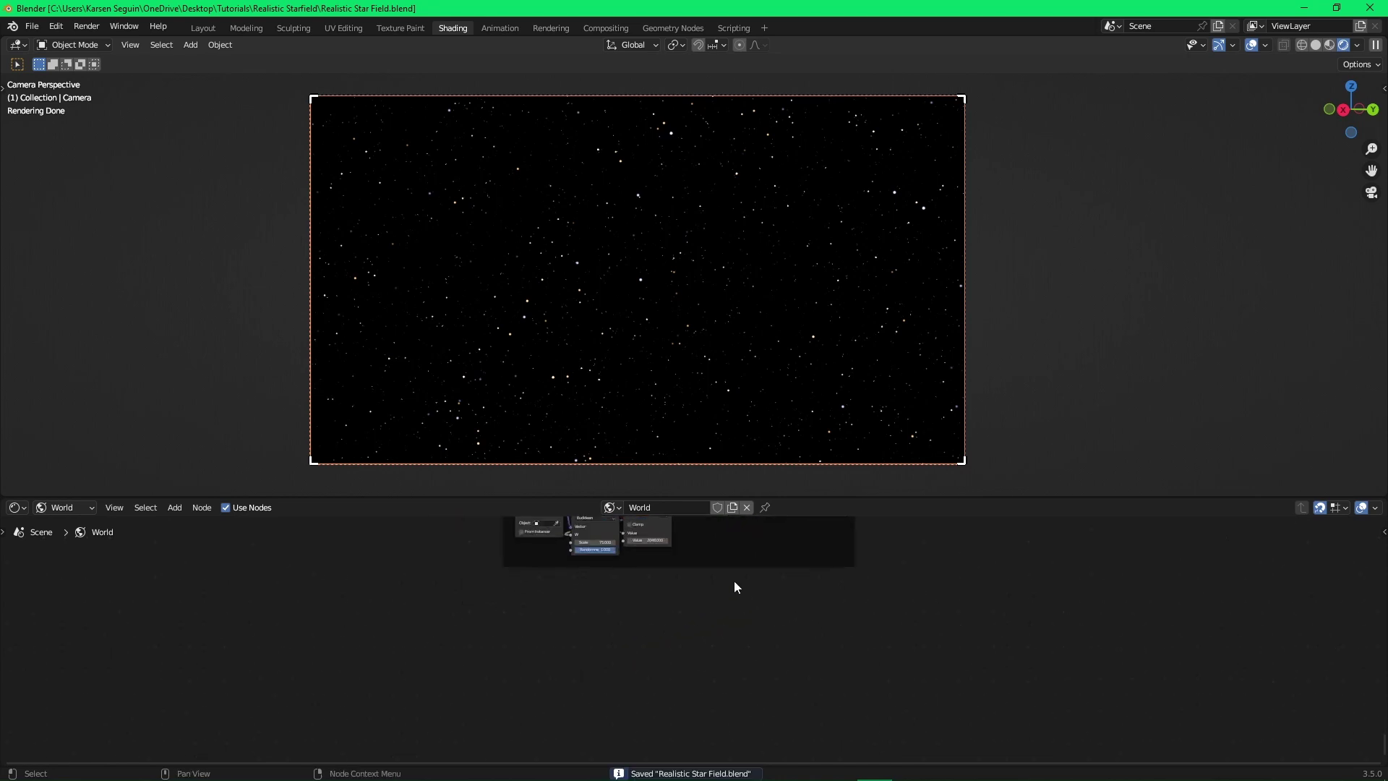
scroll(761, 606, "up", 3)
key("shift+a")
left_click(753, 589)
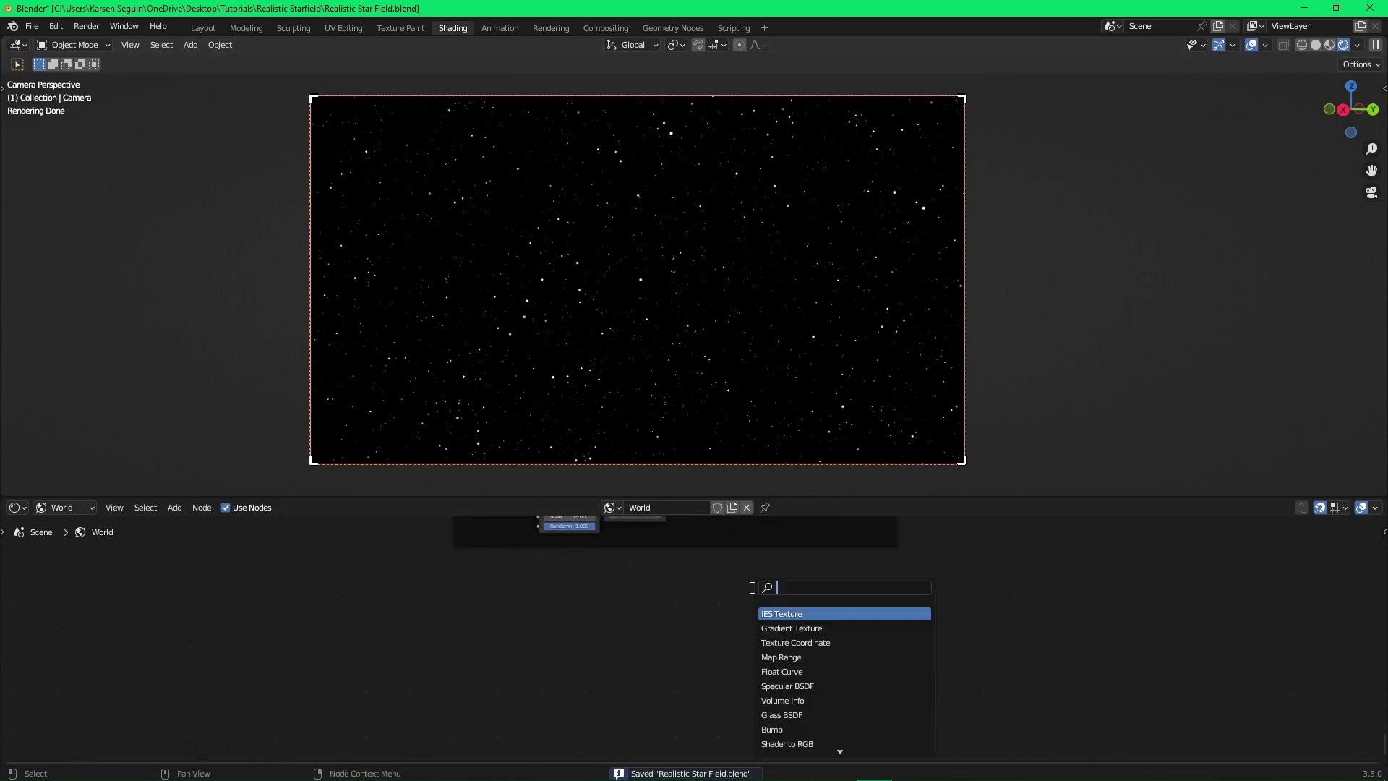
type("noise")
key("Return")
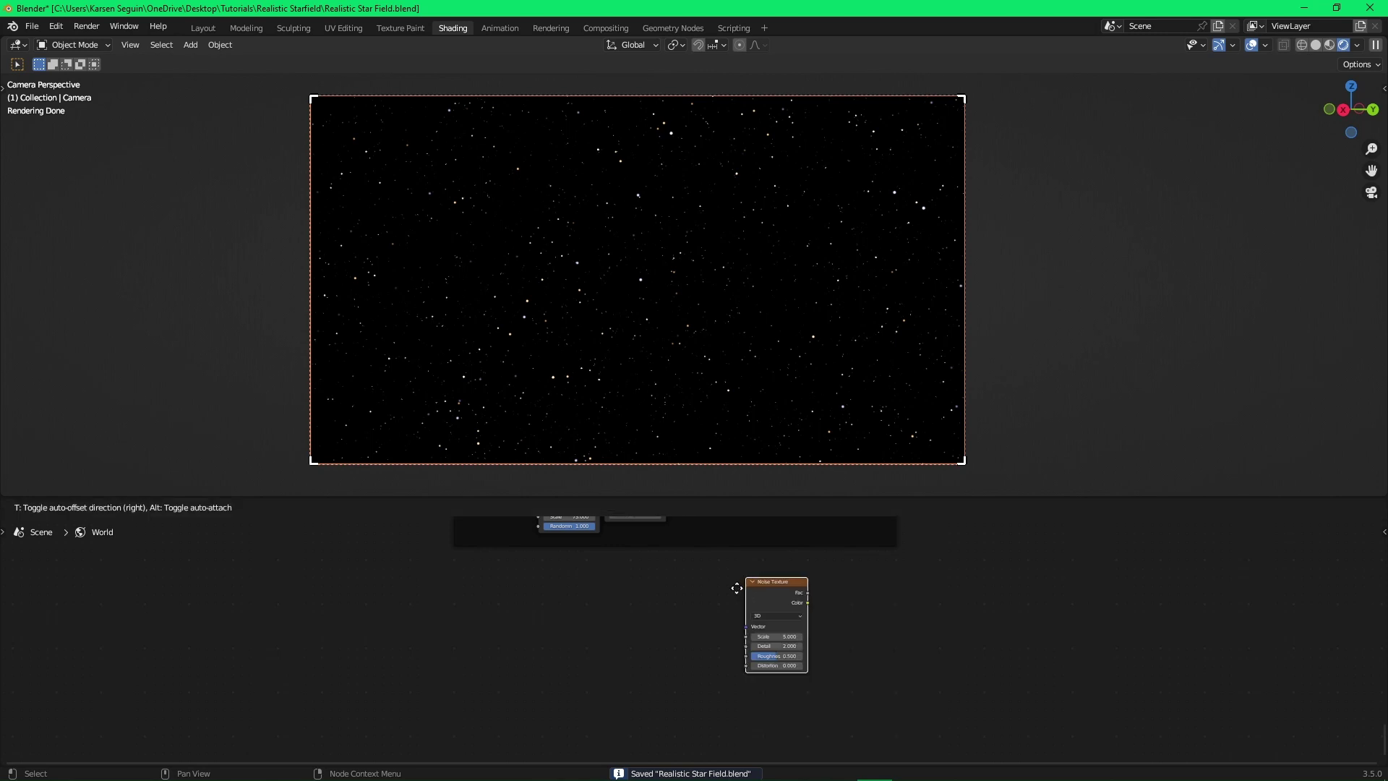
left_click(554, 581)
Feed the Noise Texture's Vector from a new Texture Coordinate node's Object output without a Mapping node, and save the file.
key("ctrl+t")
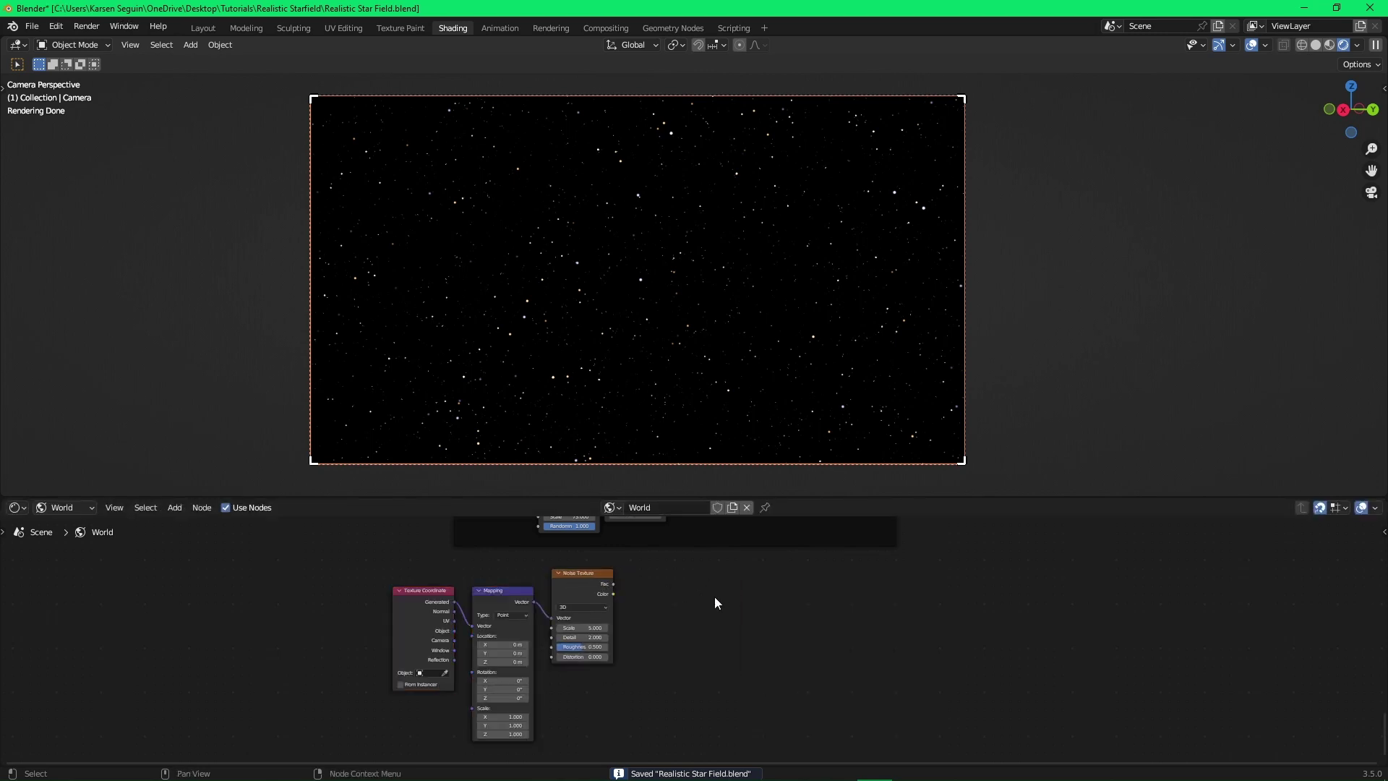
left_click(502, 600)
key("ctrl+x")
left_click_drag(455, 631, 555, 620)
left_click(499, 598)
left_click_drag(435, 596, 523, 579)
left_click(573, 585)
left_click(642, 589)
key("ctrl+s")
Set the Noise Texture's Scale to 1, Detail to 10 and Roughness to 0.4, and place a duplicate beside it.
scroll(666, 589, "up", 3)
scroll(620, 616, "up", 1)
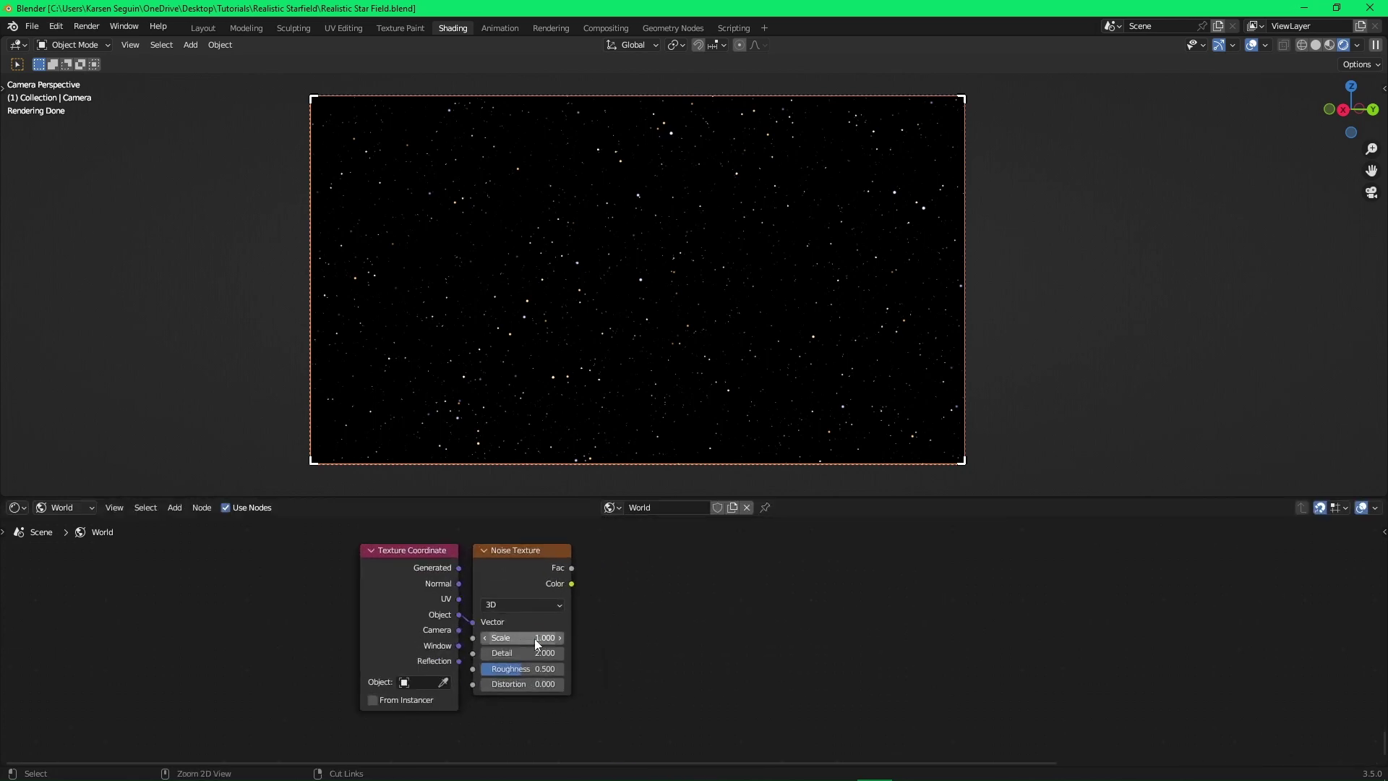
key("Return")
double_click(550, 666)
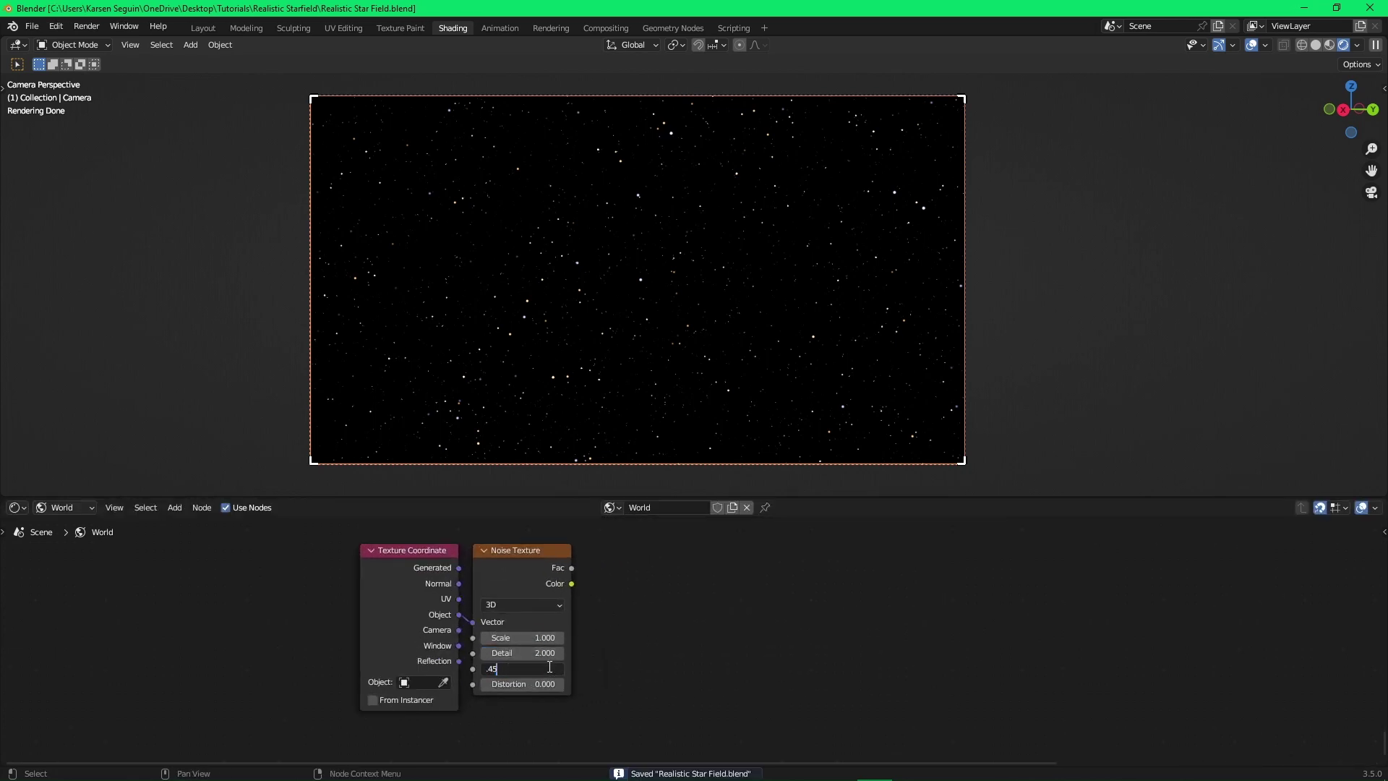
key("Return")
double_click(541, 654)
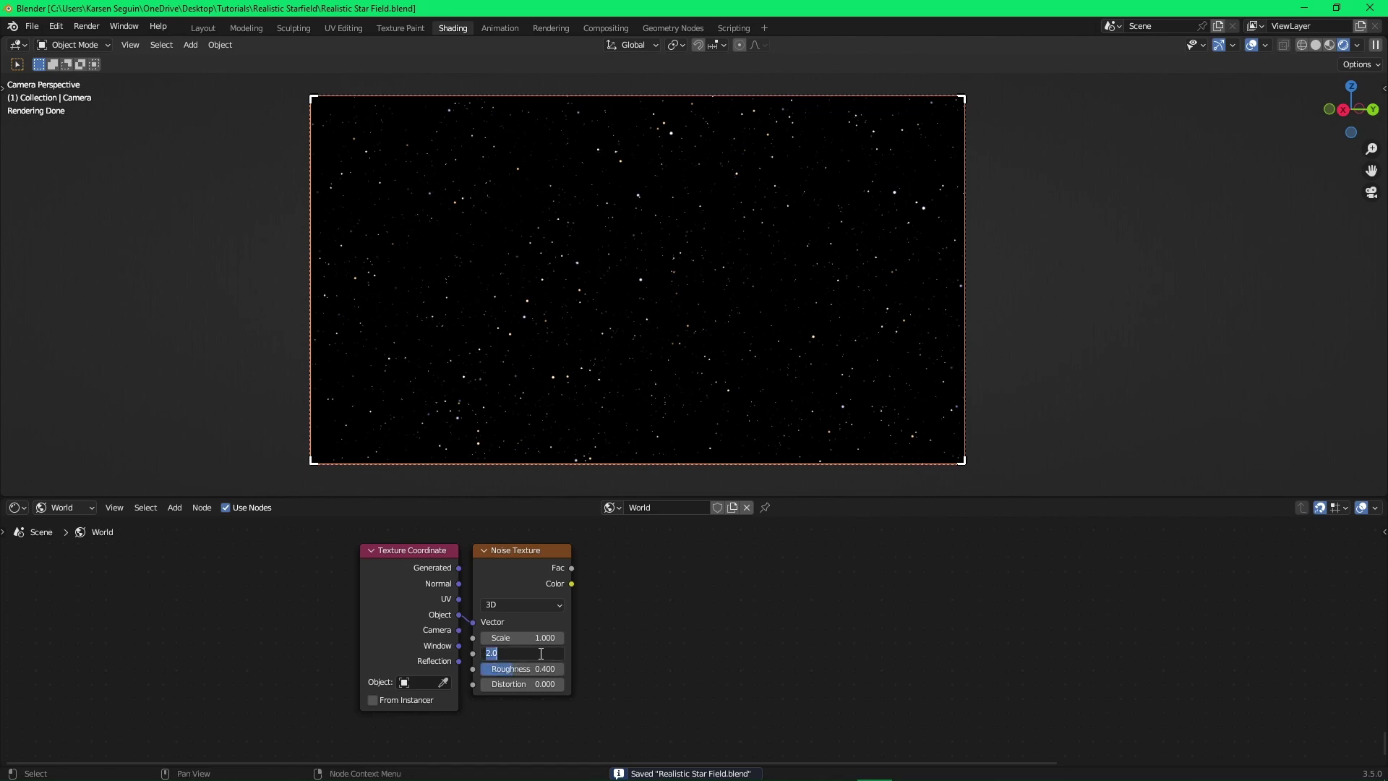
type("10")
key("Return")
key("shift+d")
left_click(615, 592)
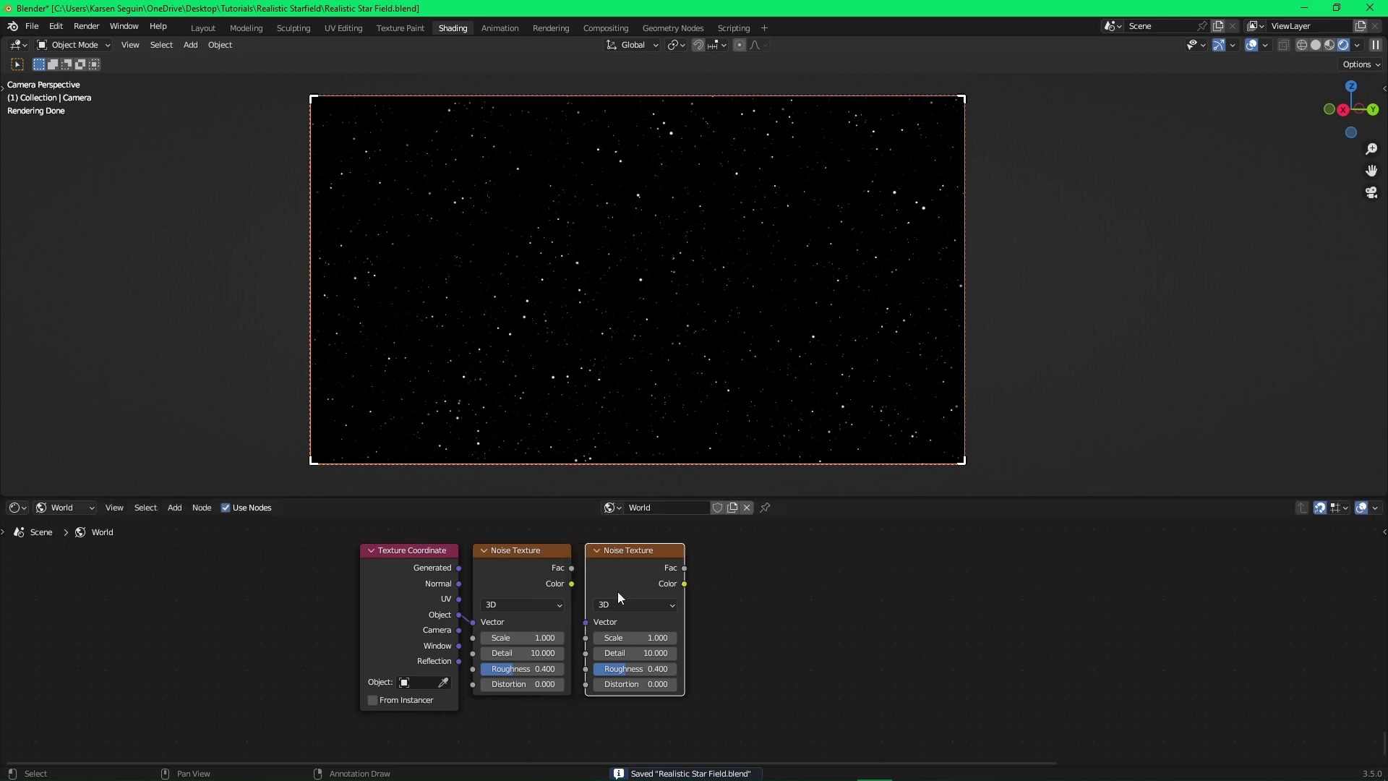
Link the first Noise Texture's Color output to the duplicate's Vector input and save the file.
left_click(569, 587)
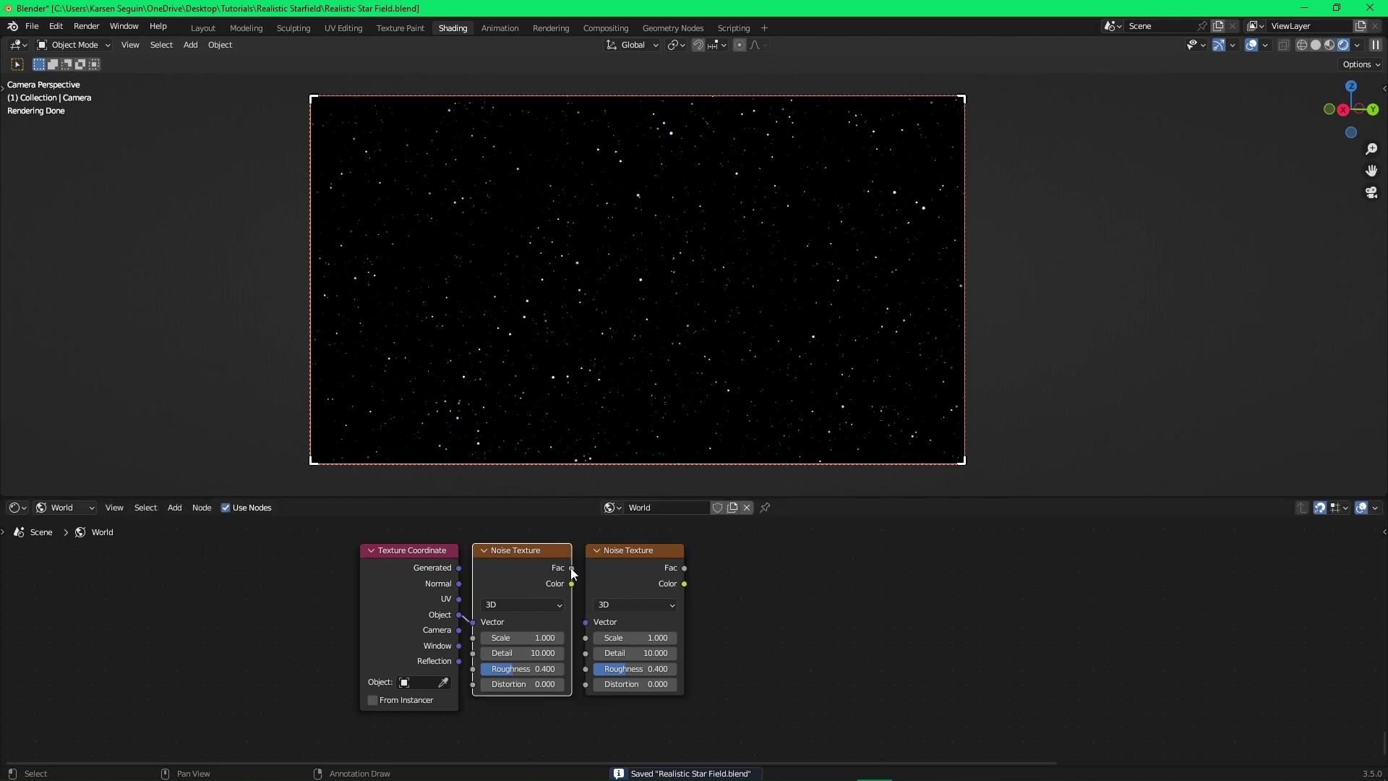
left_click_drag(572, 584, 586, 621)
key("ctrl+s")
Set the second Noise Texture's Scale to 5 and Roughness to 0.6.
middle_click_drag(731, 610, 660, 623)
scroll(661, 622, "down", 3)
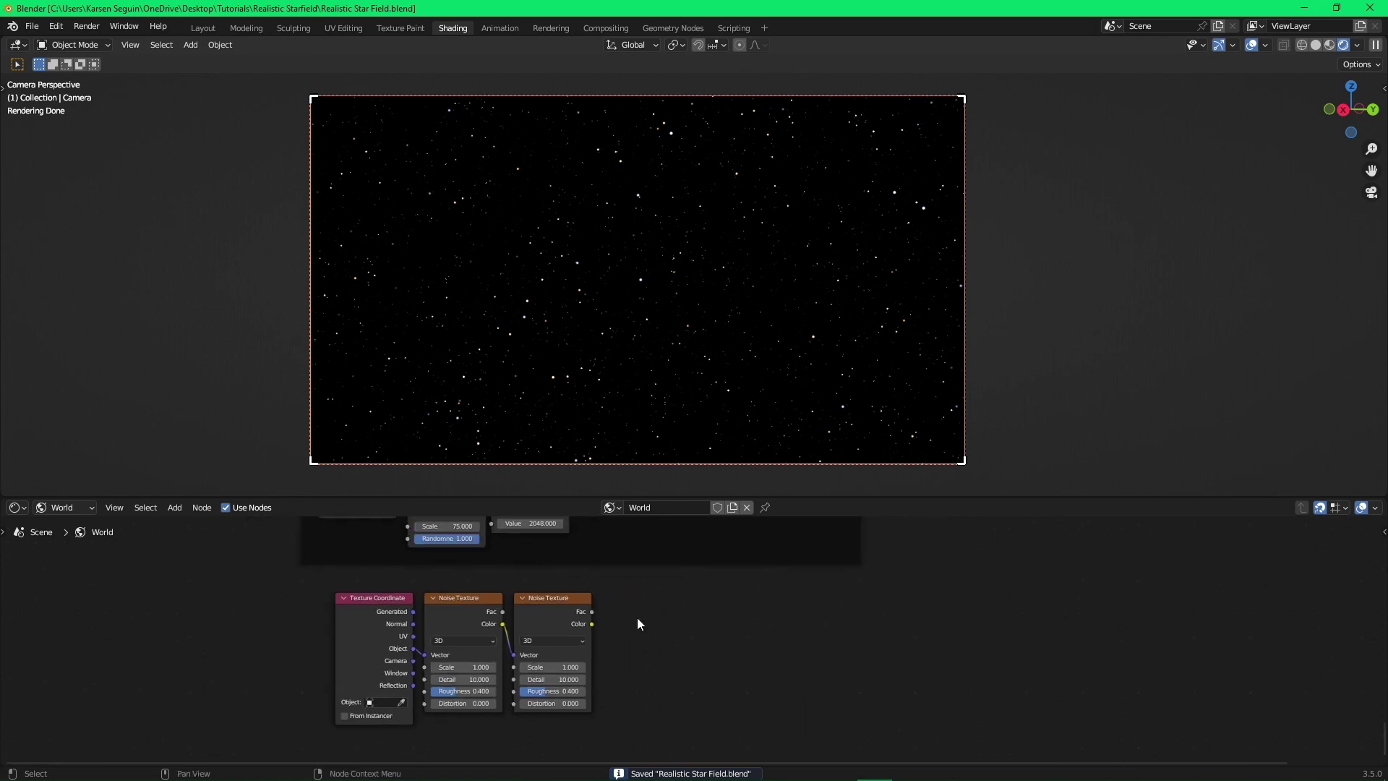
scroll(661, 609, "up", 1)
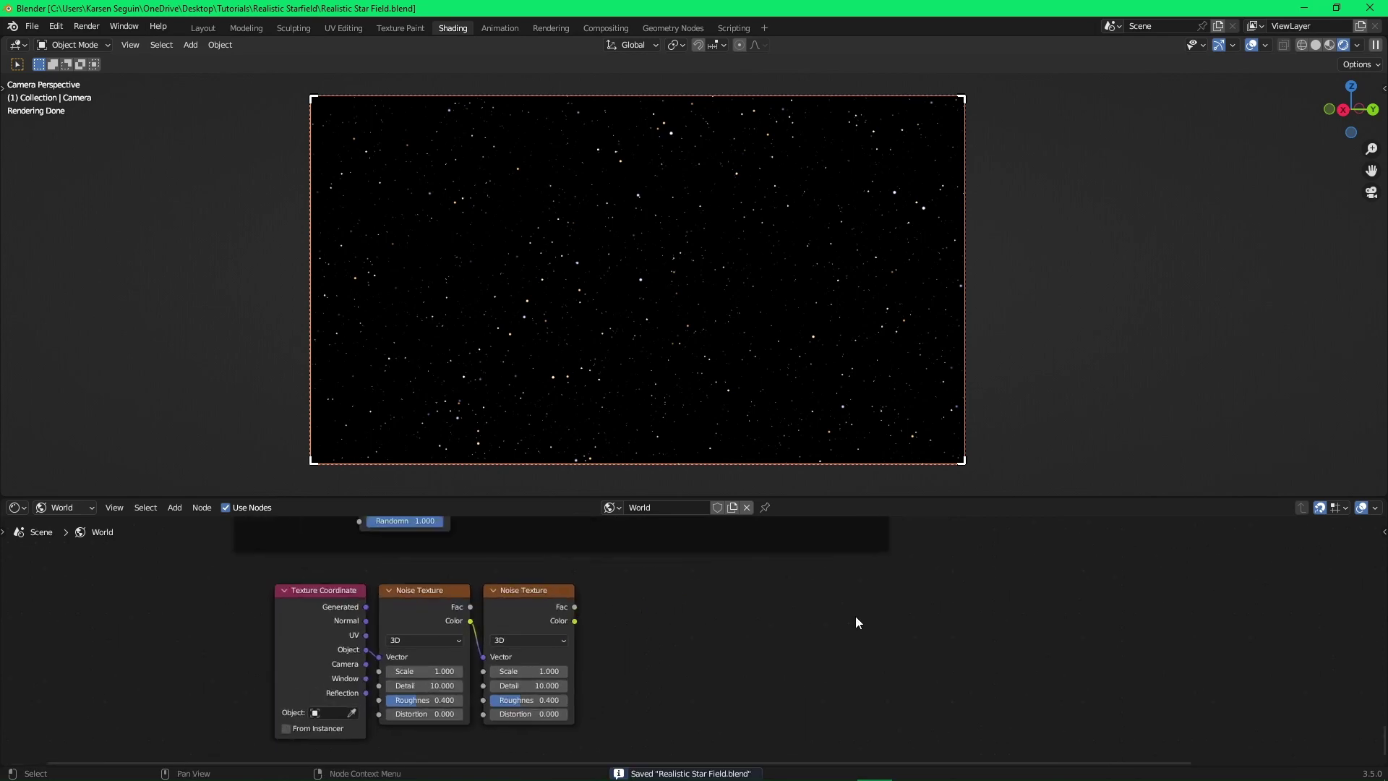
left_click(531, 671)
type("5")
key("Return")
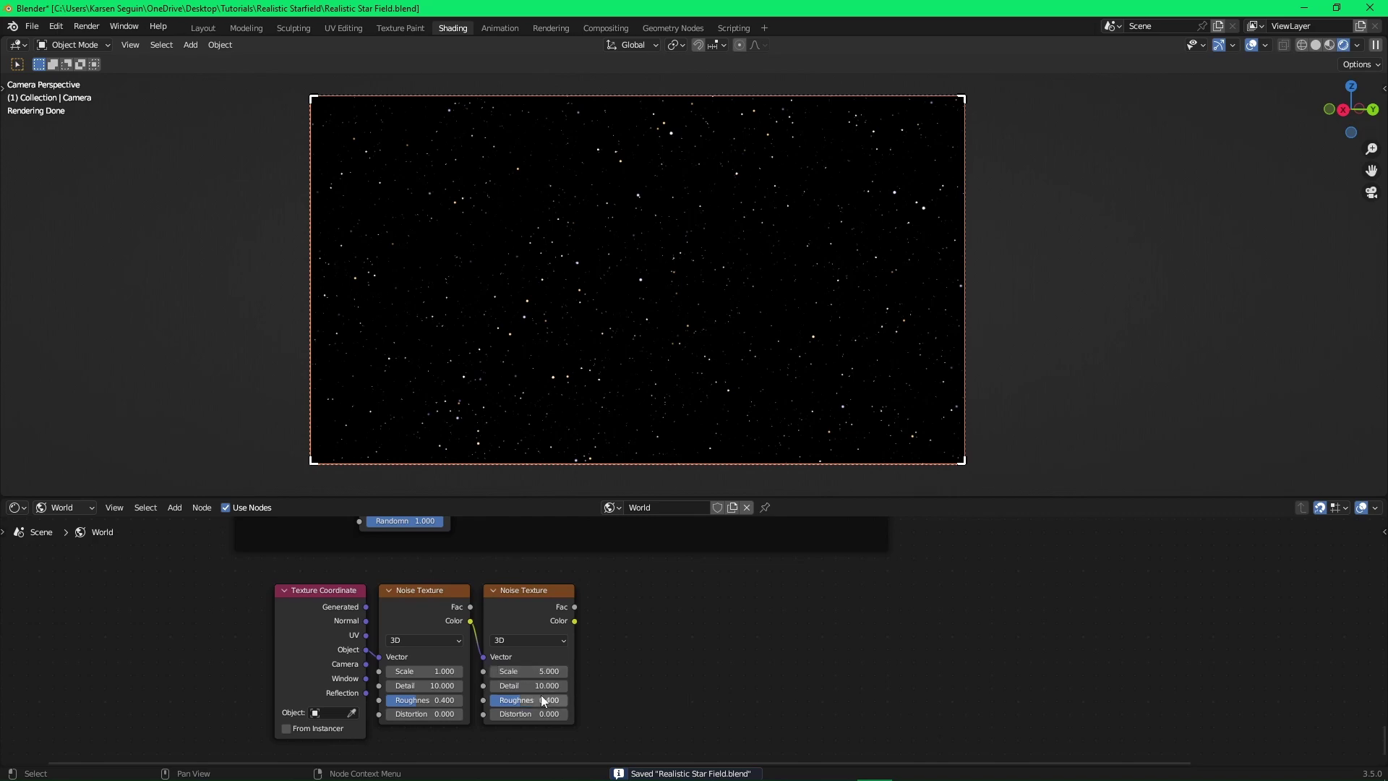
left_click(543, 700)
type(".6")
key("Return")
Preview the second Noise Texture's output as the world, save, and look around before returning to the camera view.
scroll(588, 670, "down", 3)
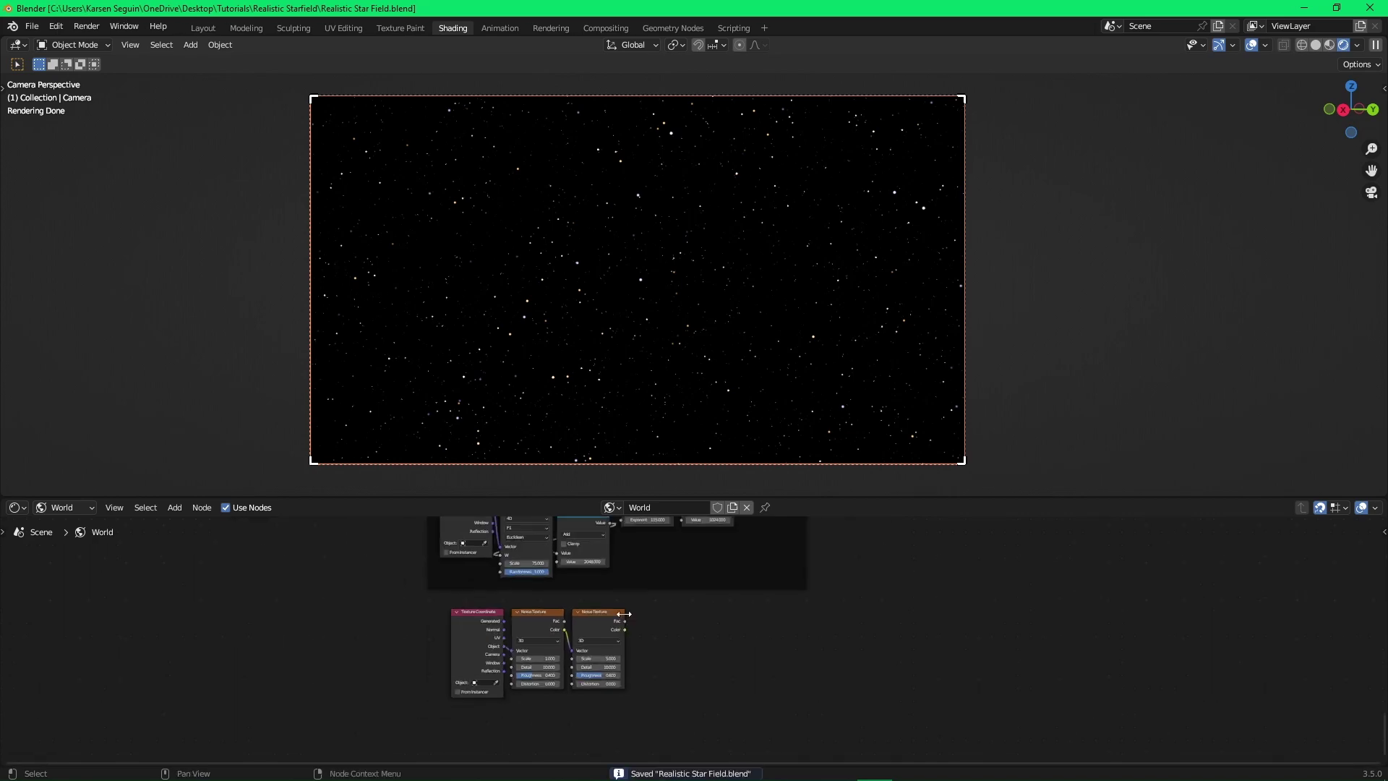
left_click(553, 663, "ctrl+shift")
left_click(735, 698)
key("ctrl+s")
scroll(795, 409, "down", 2)
middle_click_drag(796, 409, 749, 381)
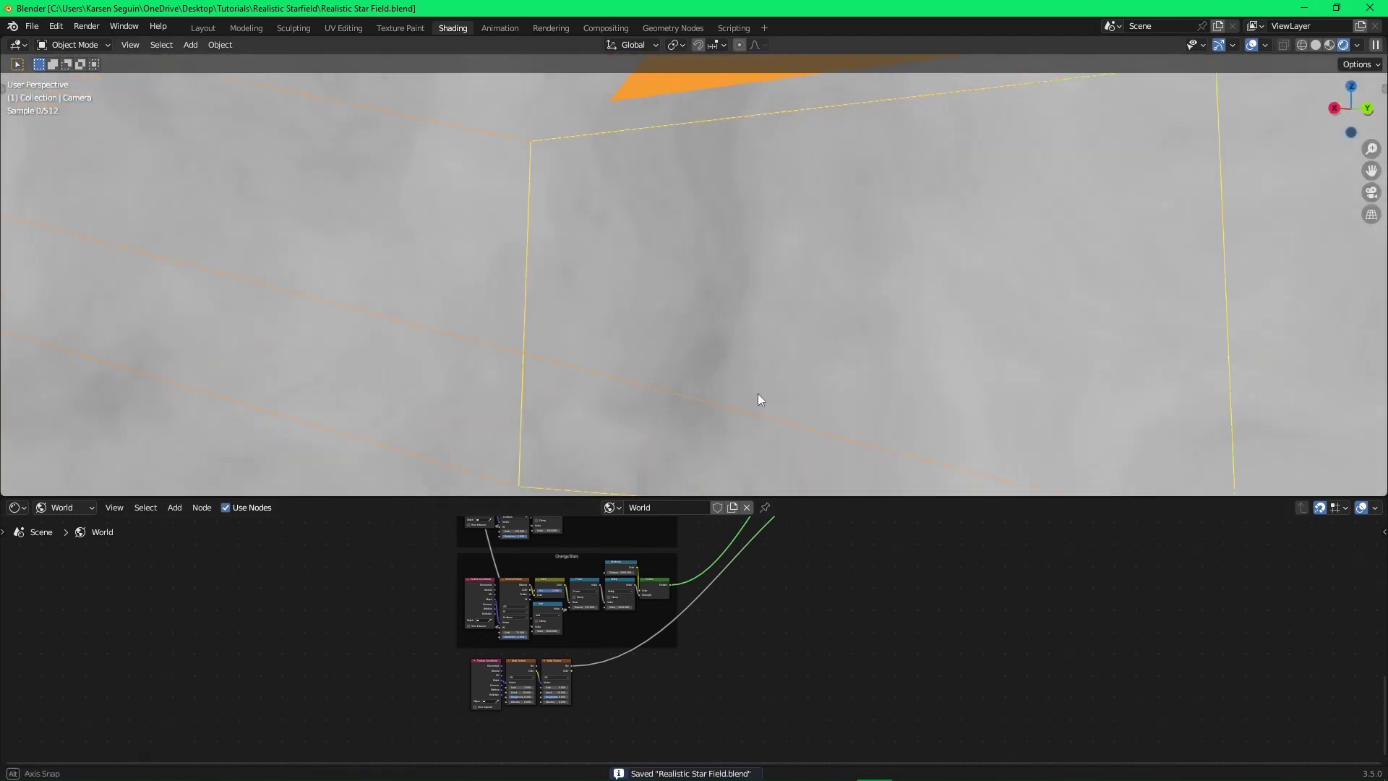
key("KP_0")
scroll(712, 643, "up", 2)
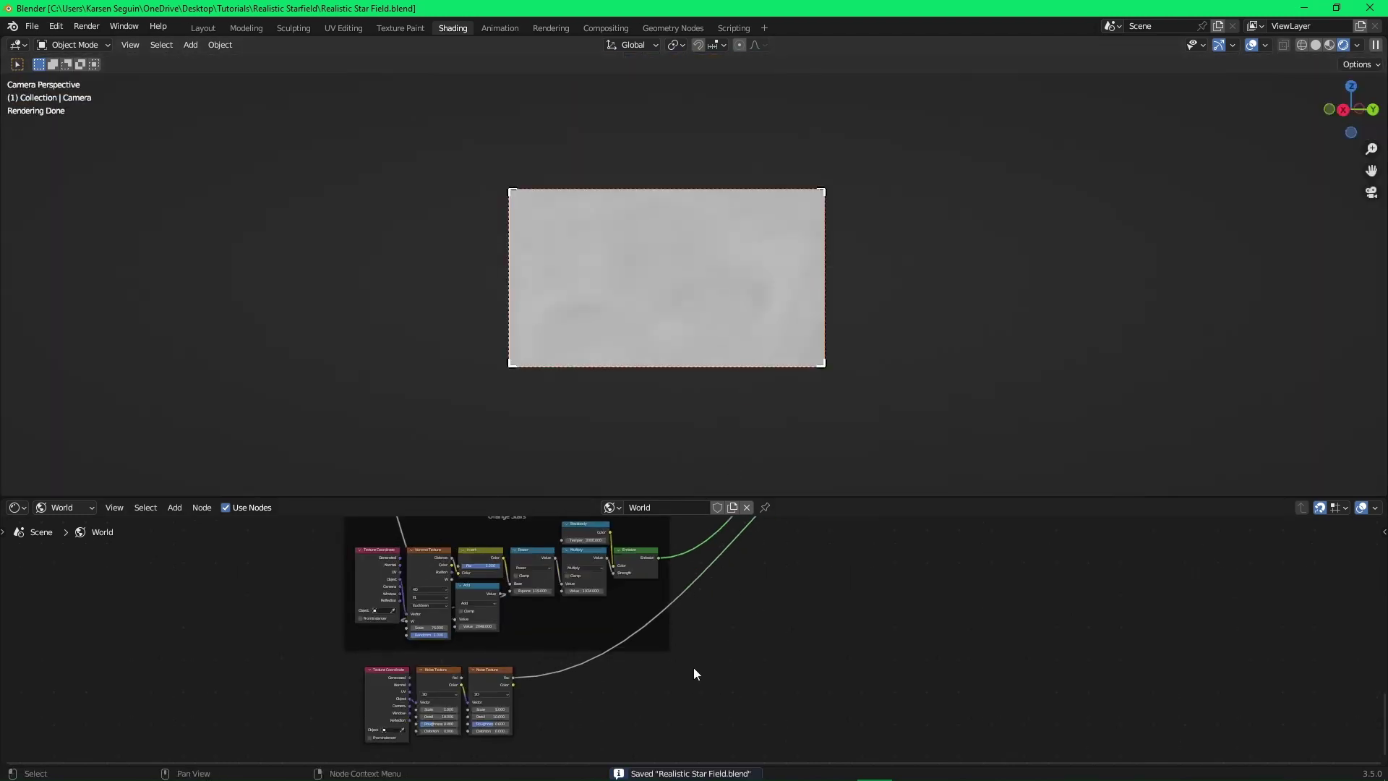
Move the Texture Coordinate and both Noise Texture nodes together, further away from the lowest star group, and save the file.
middle_click_drag(693, 667, 748, 589)
scroll(748, 588, "up", 2)
left_click_drag(691, 696, 421, 584)
key("g")
left_click(744, 692)
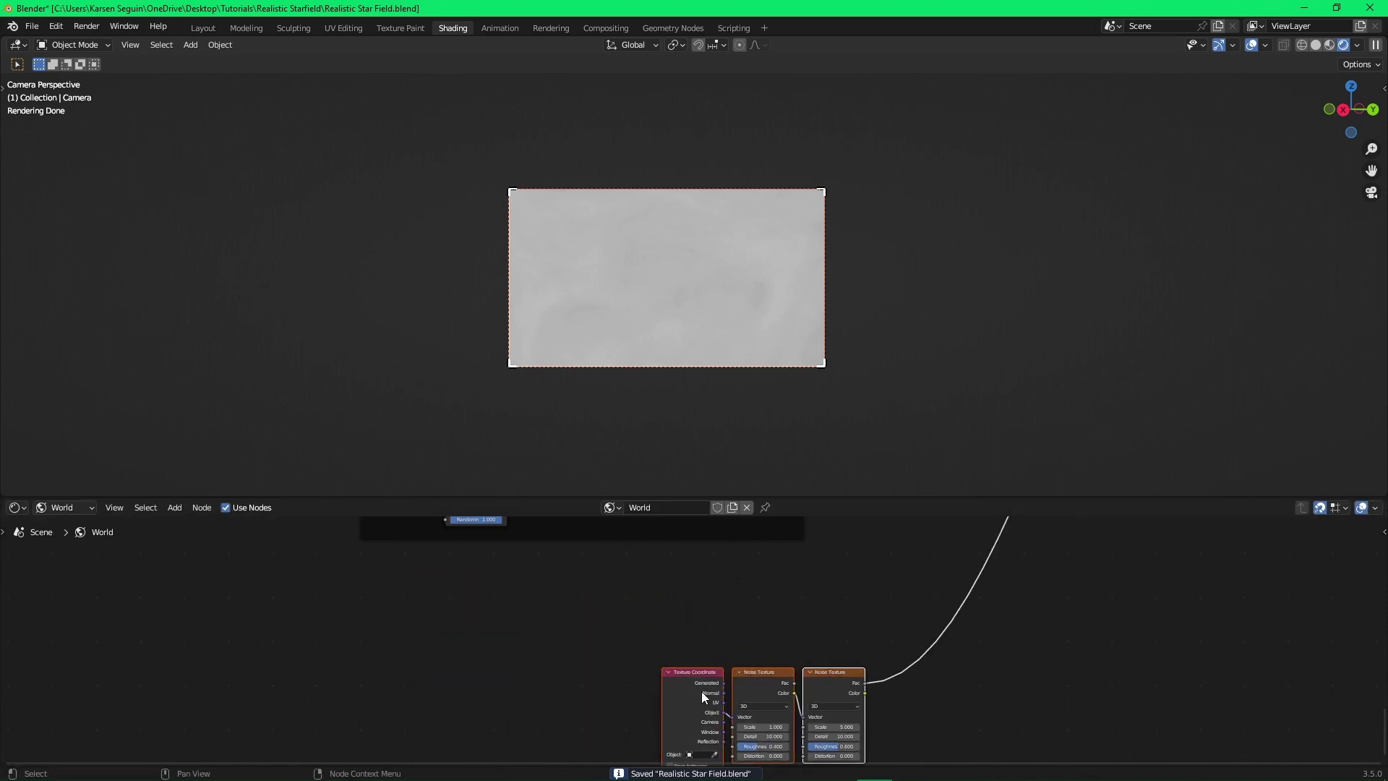
left_click(925, 668)
key("ctrl+s")
Add a Math node set to Power on the link after the second Noise Texture.
middle_click_drag(930, 667, 824, 626)
scroll(752, 600, "up", 3)
key("shift+a")
left_click(773, 596)
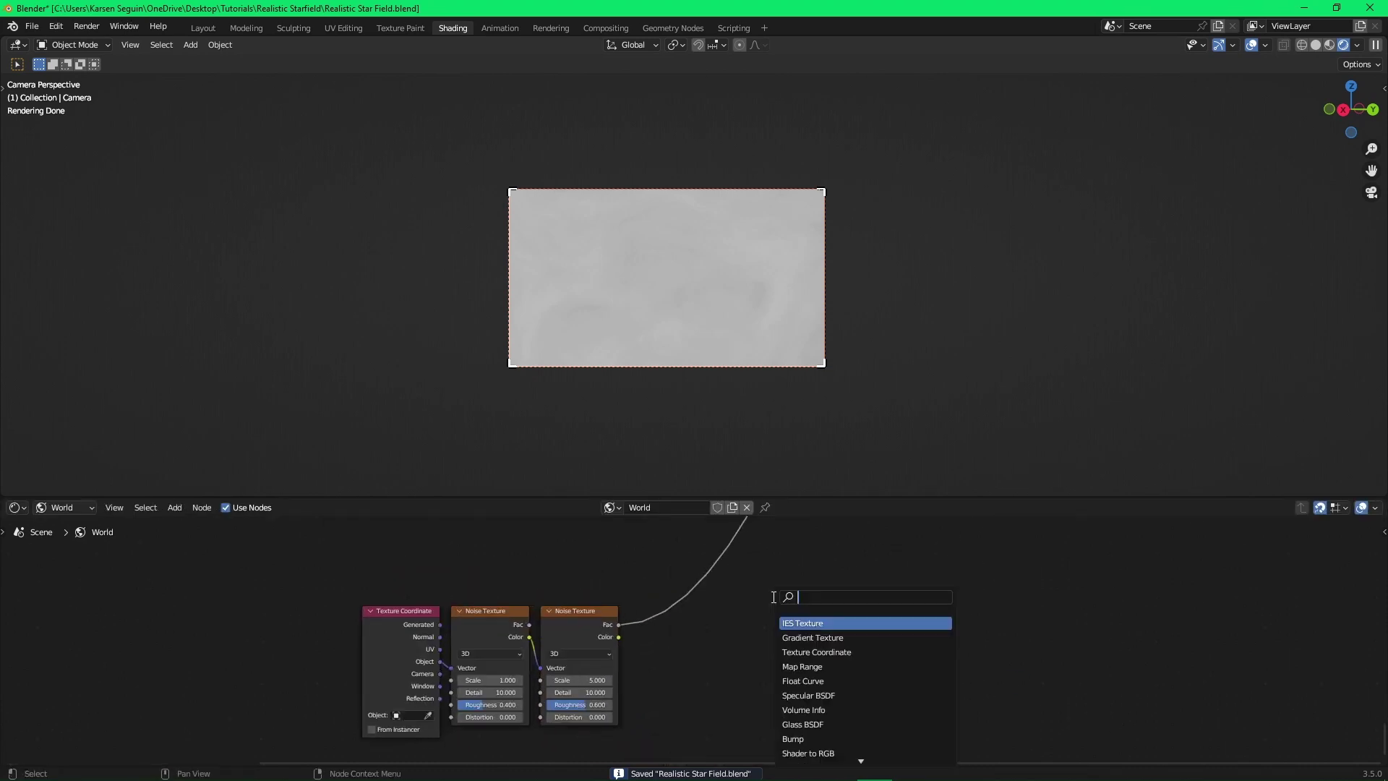
type("power")
key("Return")
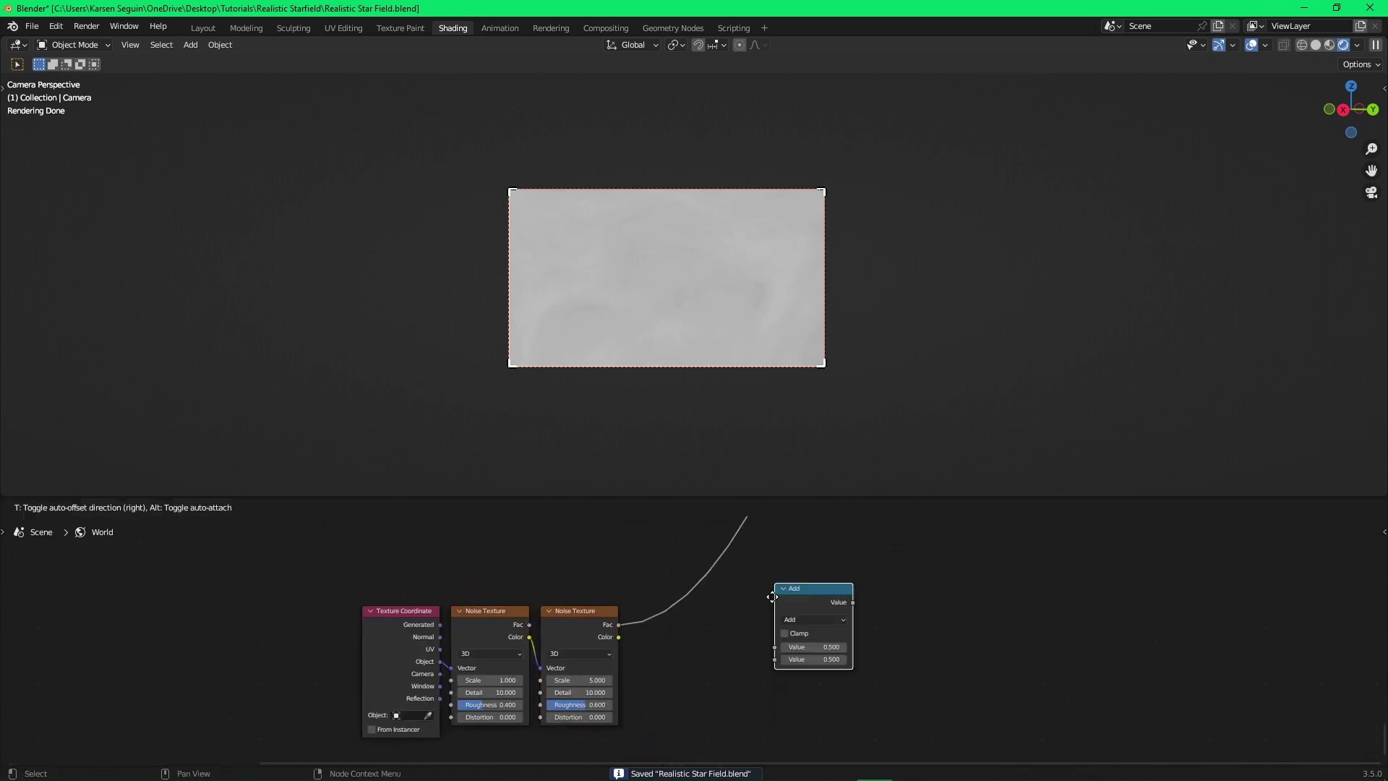
left_click(802, 623)
left_click_drag(803, 623, 676, 654)
Compare Exponents of 15 and 10 on the new Power node and settle on 15.
left_click(675, 681)
type("15")
key("Return")
left_click(686, 681)
type("10")
key("Return")
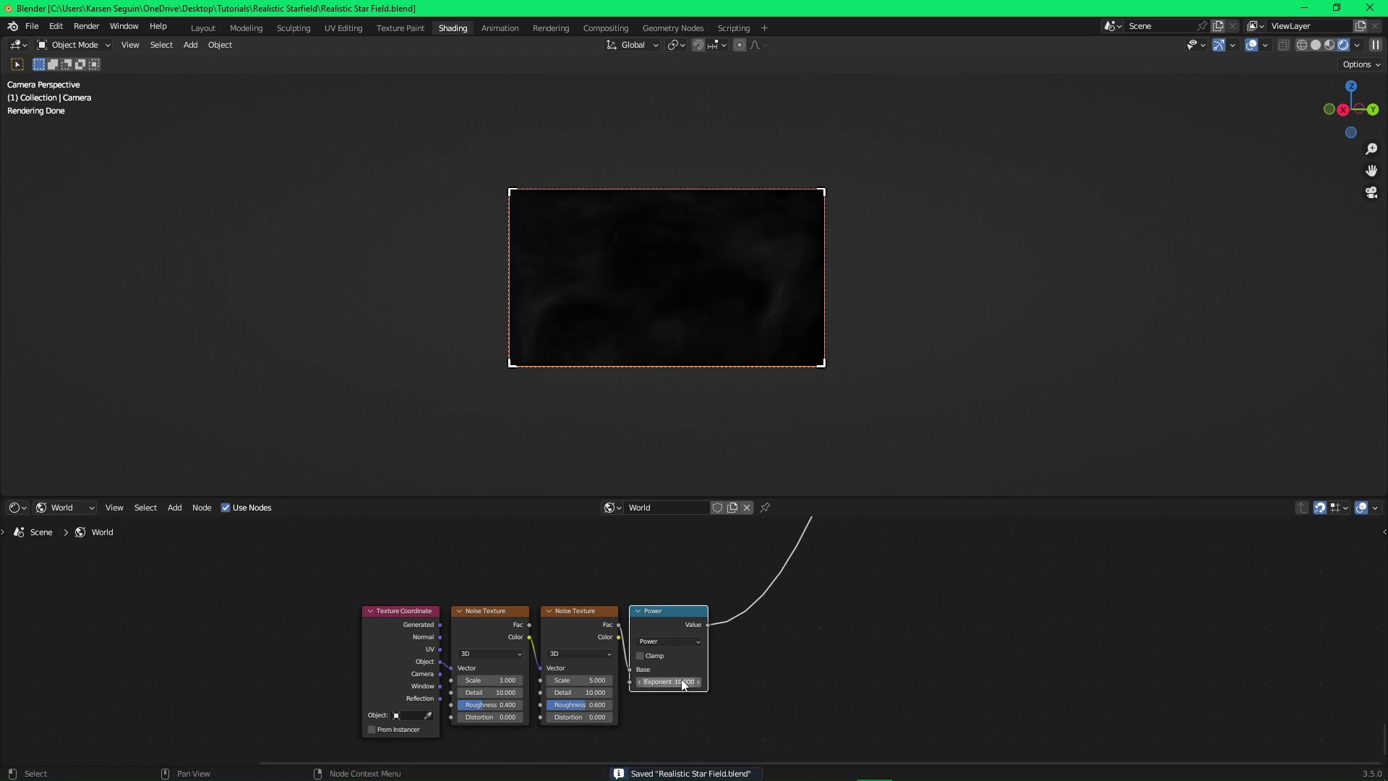
double_click(683, 683)
type("15")
key("Return")
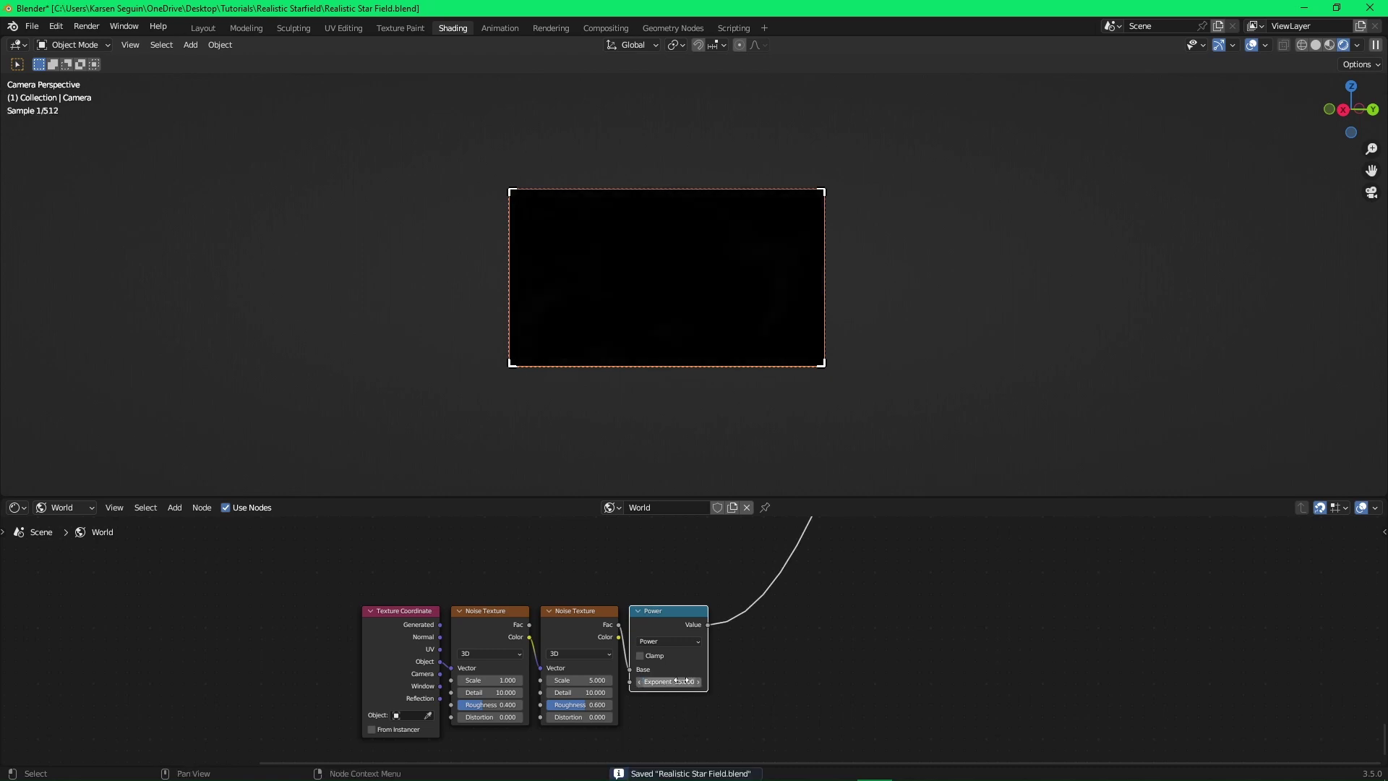
Duplicate the Power node onto its output link, switch the copy to Multiply with a Value of 10, and save the file.
key("shift+a")
left_click(654, 619)
key("shift+d")
left_click(776, 626)
left_click(765, 642)
left_click(748, 519)
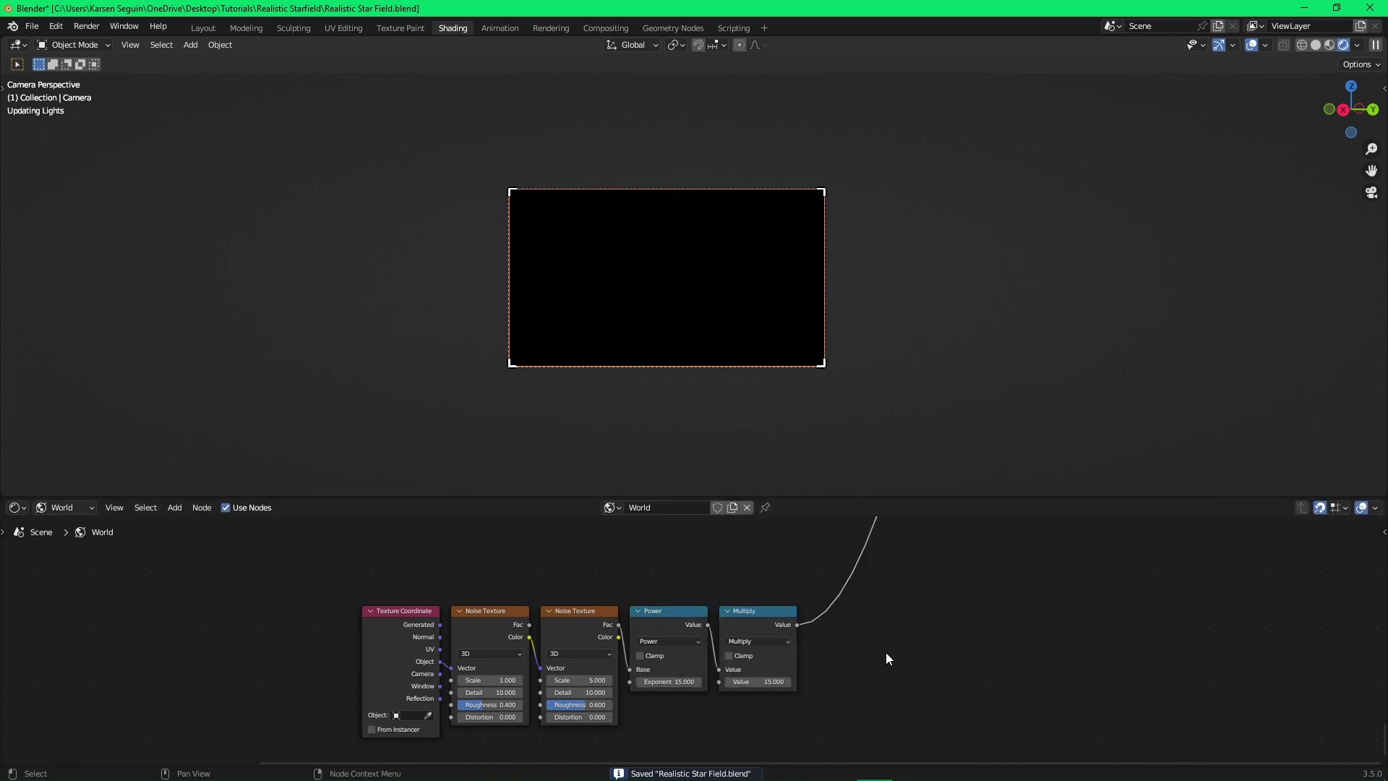
double_click(767, 682)
type("10")
key("Return")
key("ctrl+s")
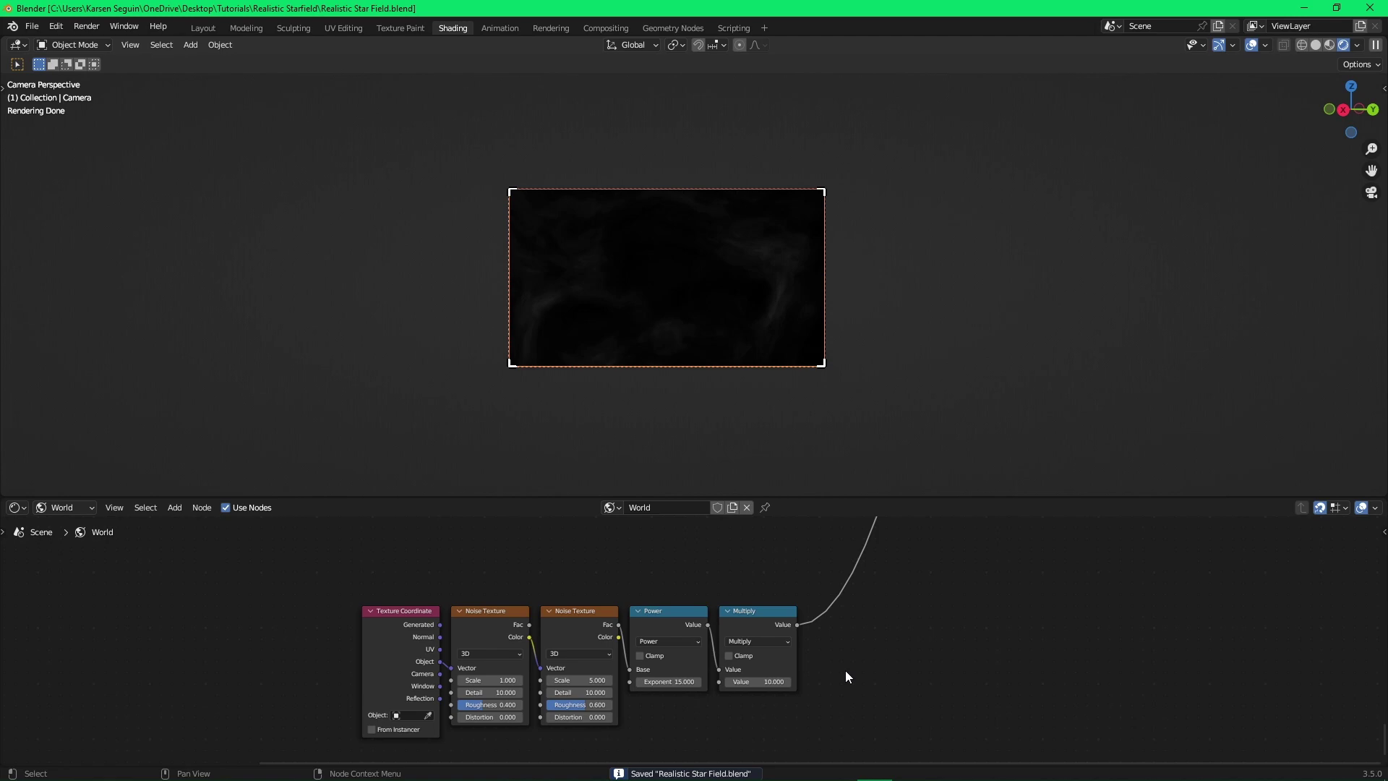
Add an Emission node after the Multiply node, with the Multiply value feeding its Strength, and save the file.
middle_click_drag(843, 669, 796, 679)
key("shift+a")
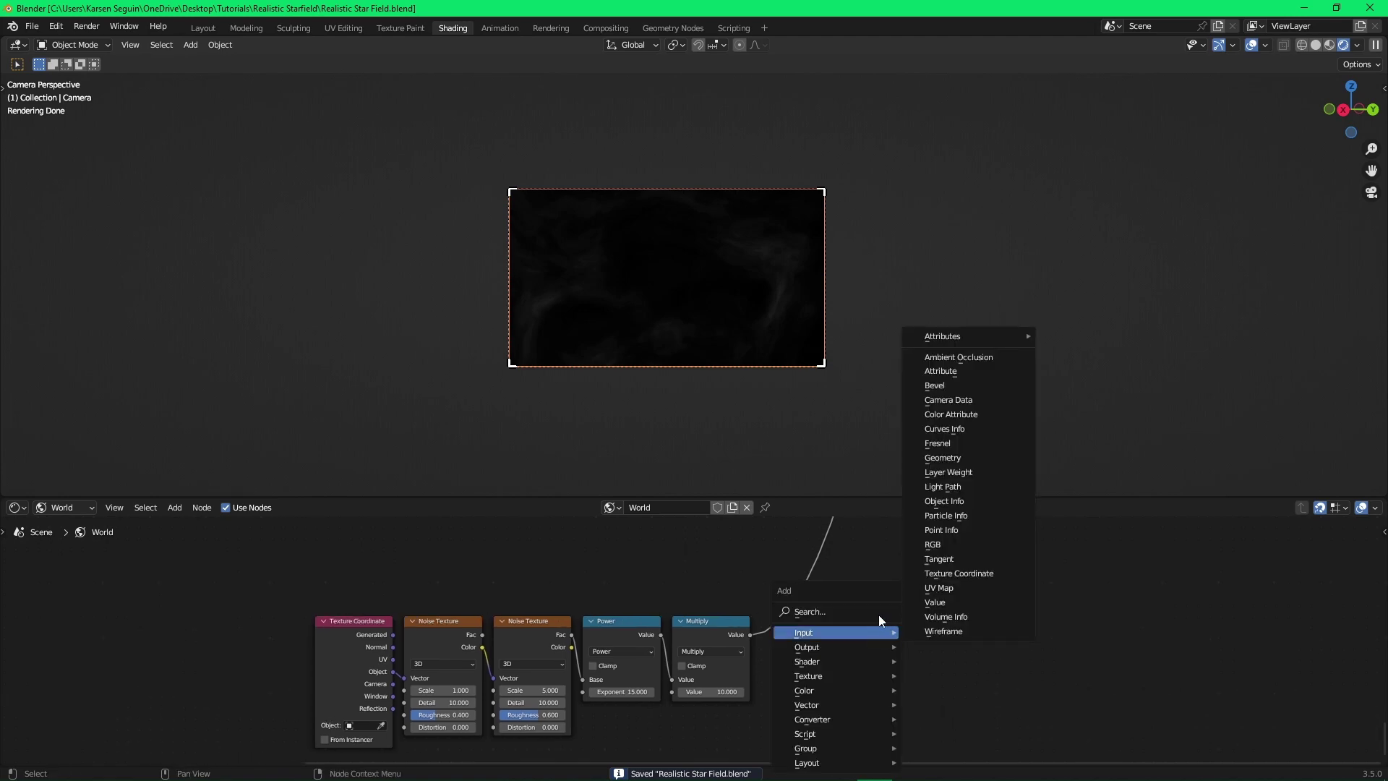
left_click(878, 615)
type("emission")
key("Return")
left_click(799, 628)
left_click_drag(795, 615, 856, 614)
key("ctrl+s")
Insert a duplicate of the Multiply node before the Emission node, set its Value to 0.5, and save the file.
left_click(696, 621)
key("shift+d")
left_click(818, 611)
left_click(838, 679)
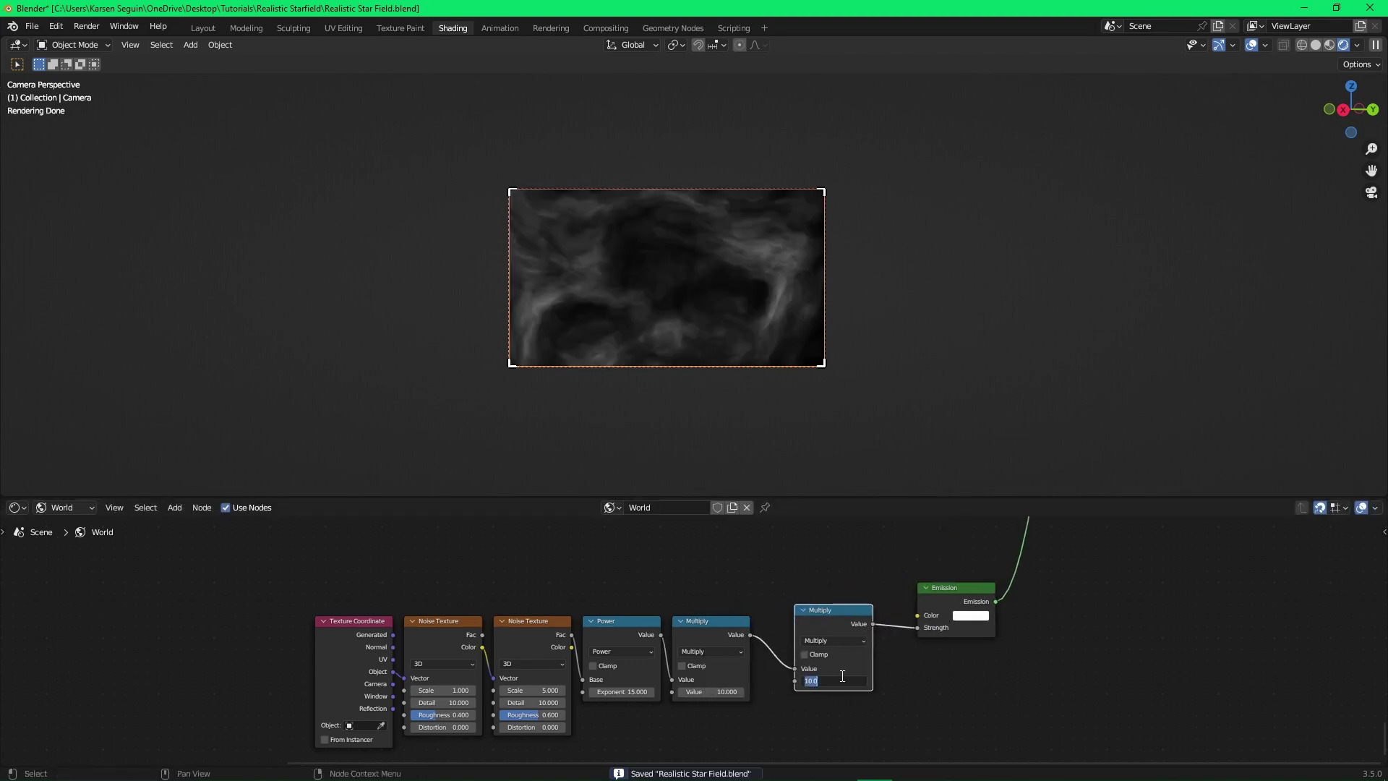
type("0.5")
key("Return")
key("ctrl+s")
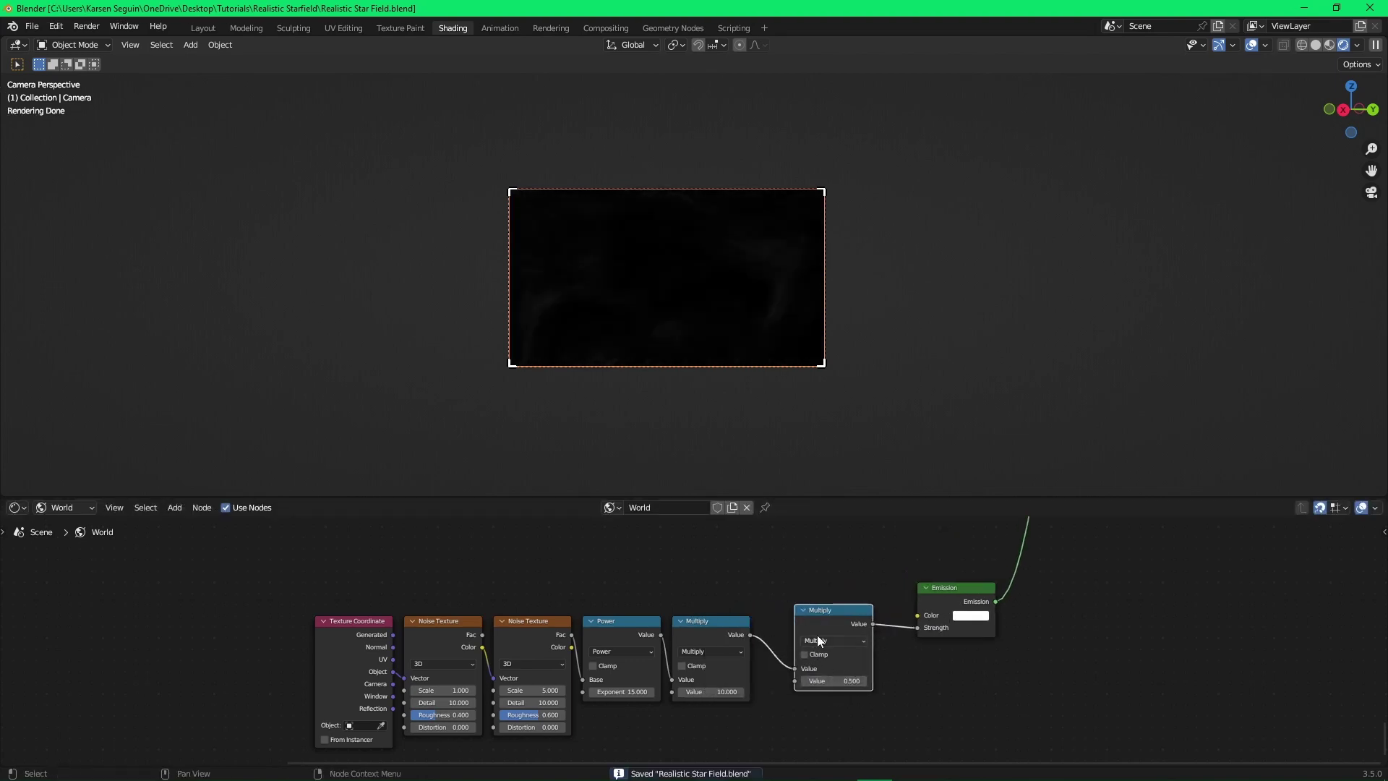
Place the second Multiply node directly beside the first one and save the file.
left_click_drag(825, 618, 782, 625)
key("ctrl+s")
left_click(918, 698)
key("ctrl+s")
Add a Value node in the empty space above and before the noise setup's Texture Coordinate node.
scroll(807, 688, "down", 1)
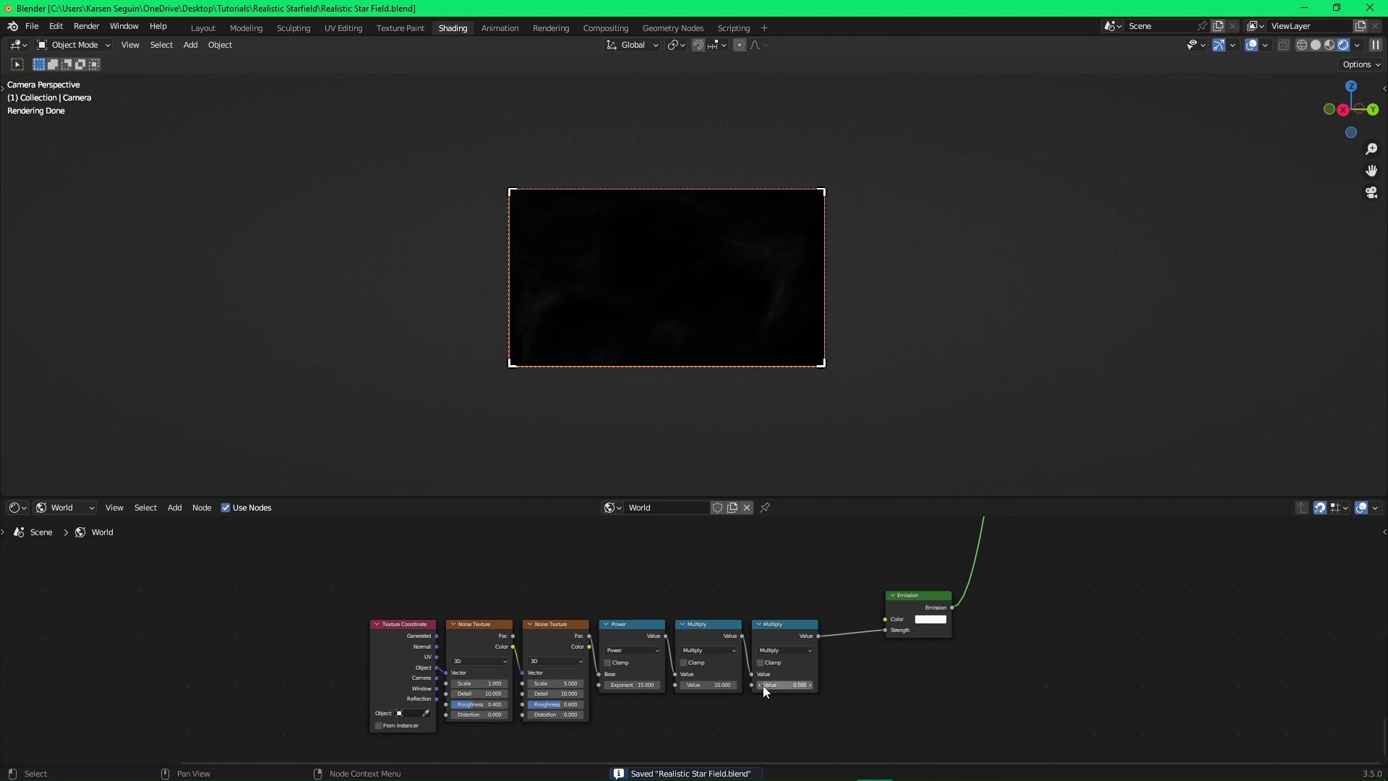
key("shift+a")
type("value")
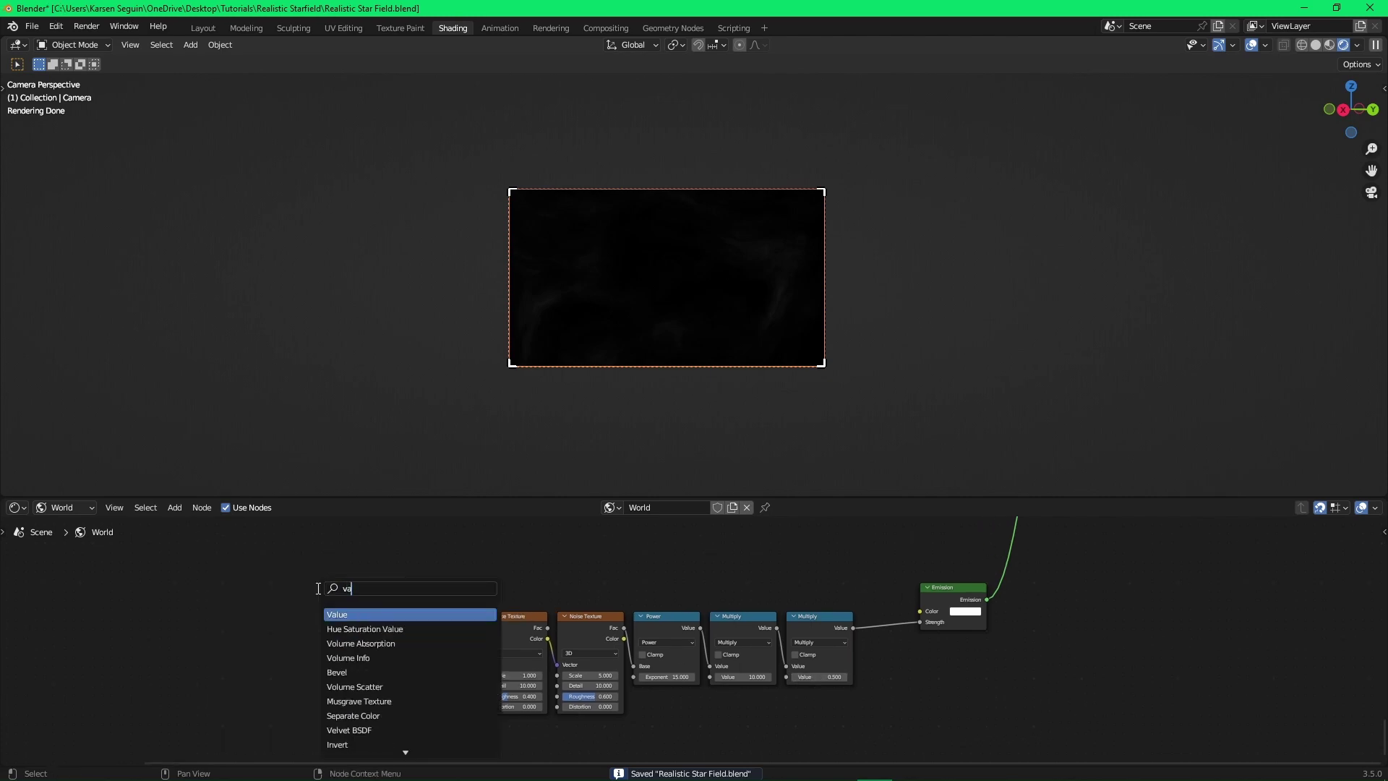
key("Return")
left_click(306, 587)
Label the new Value node "Brightness Gasses" and save the file.
key("F2")
type("B")
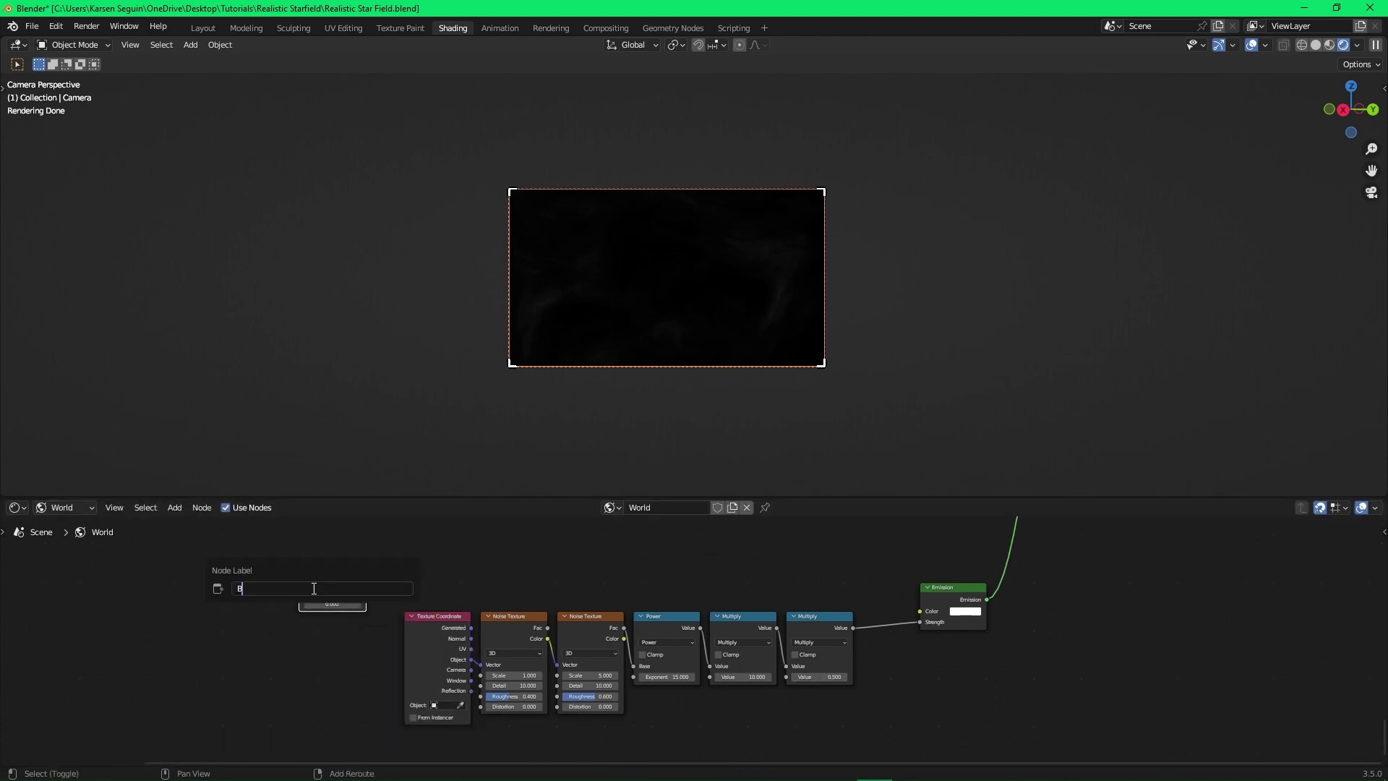
type("rightness")
key("Return")
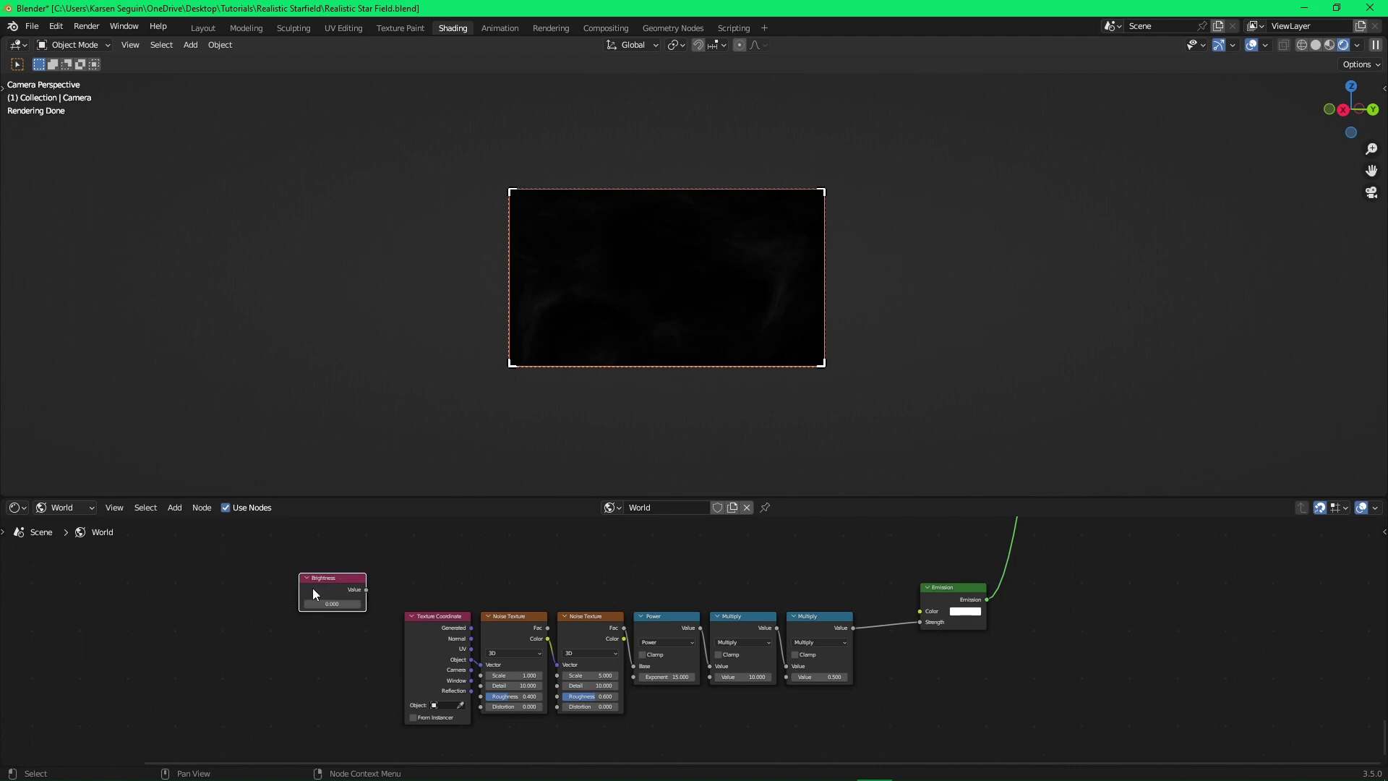
key("F2")
left_click(322, 589)
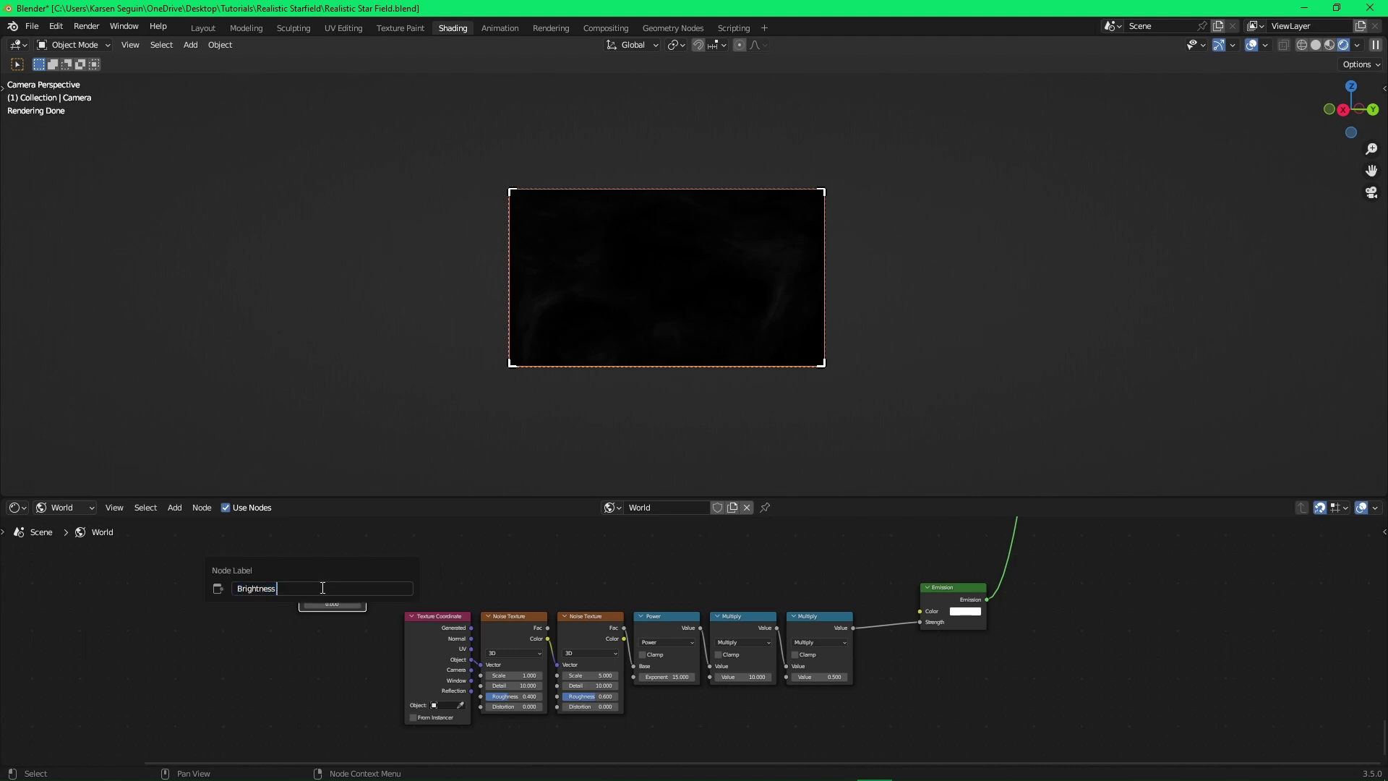
type("Gasses")
key("Return")
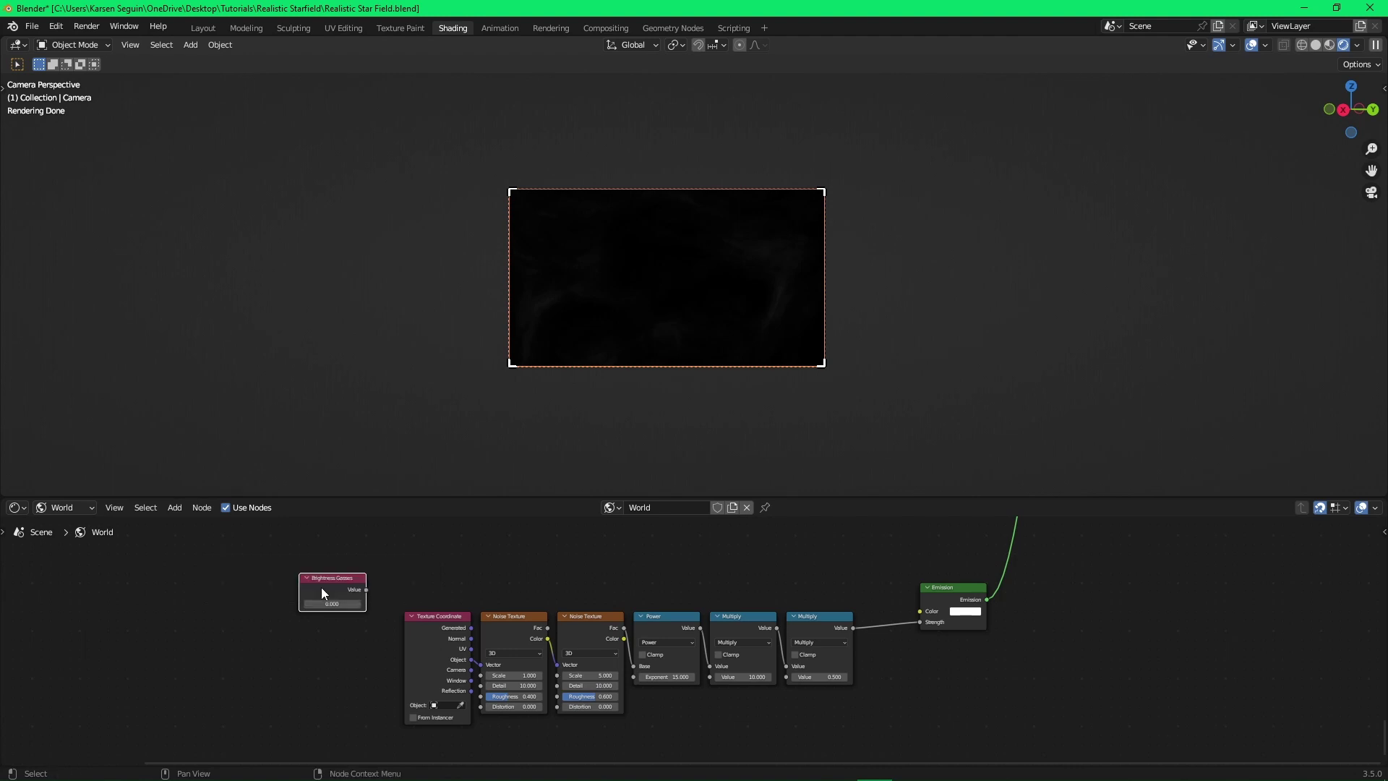
key("ctrl+s")
Connect the Brightness Gasses node to the last Multiply's second Value, set it to 0.25, and save the file.
left_click_drag(365, 589, 787, 674)
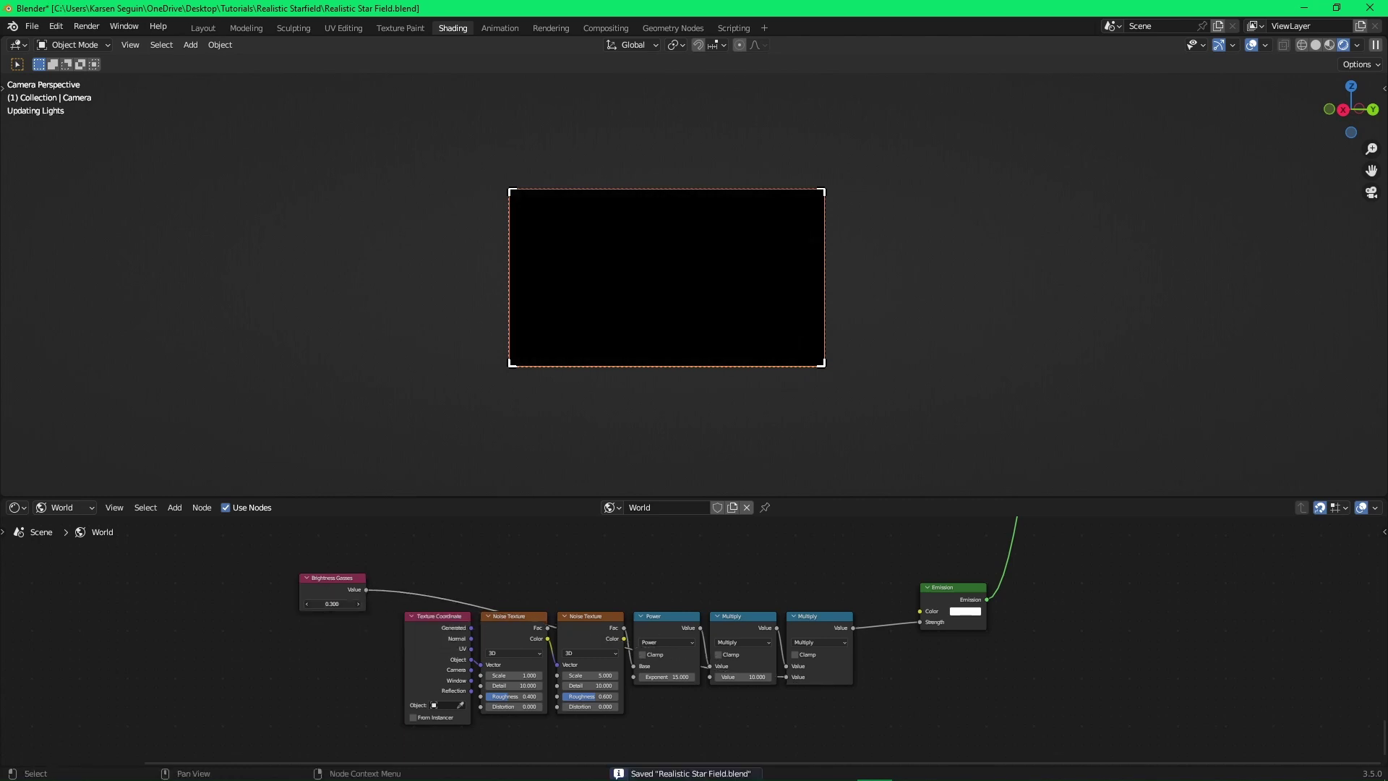
mouse_move(335, 603)
left_mouse_down()
mouse_move(405, 603)
mouse_move(335, 603)
left_mouse_up()
left_click(334, 603)
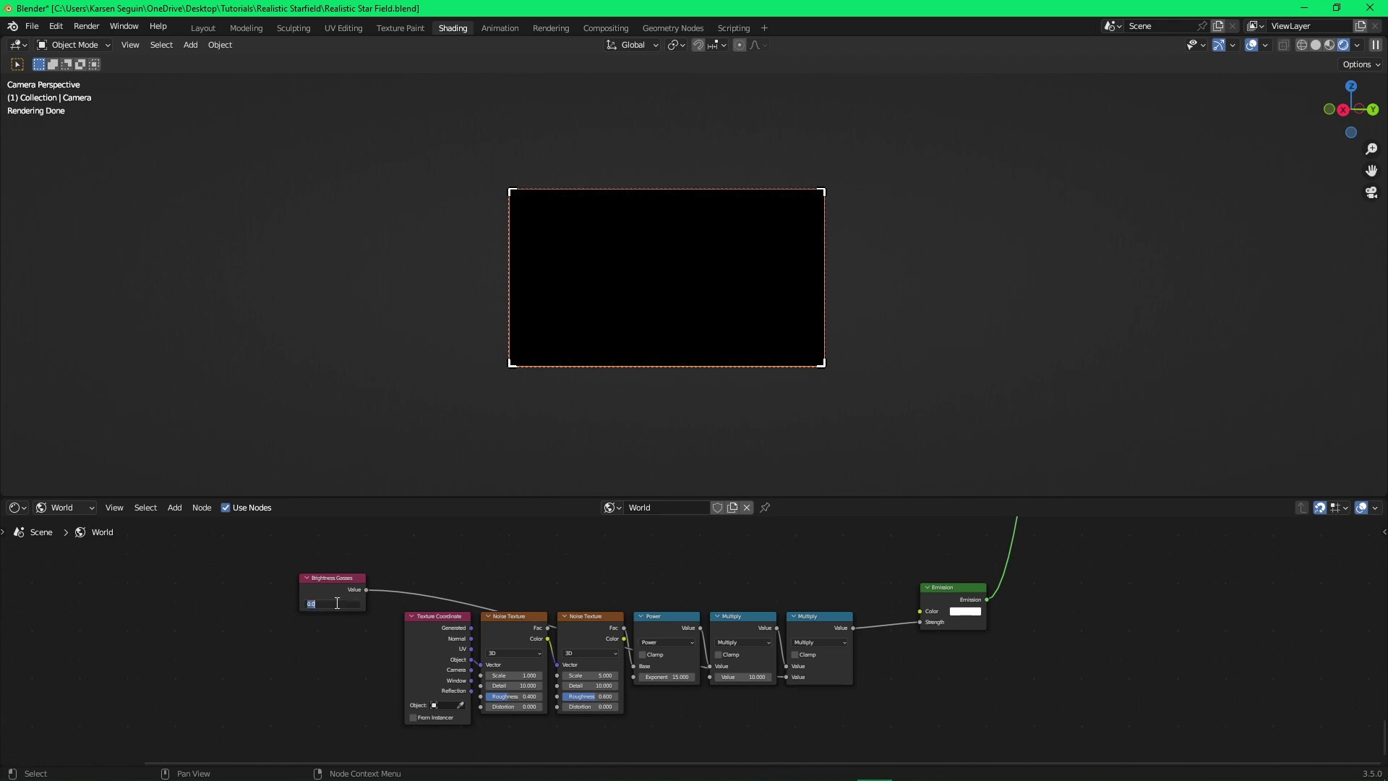
type(".2")
key("Return")
key("ctrl+s")
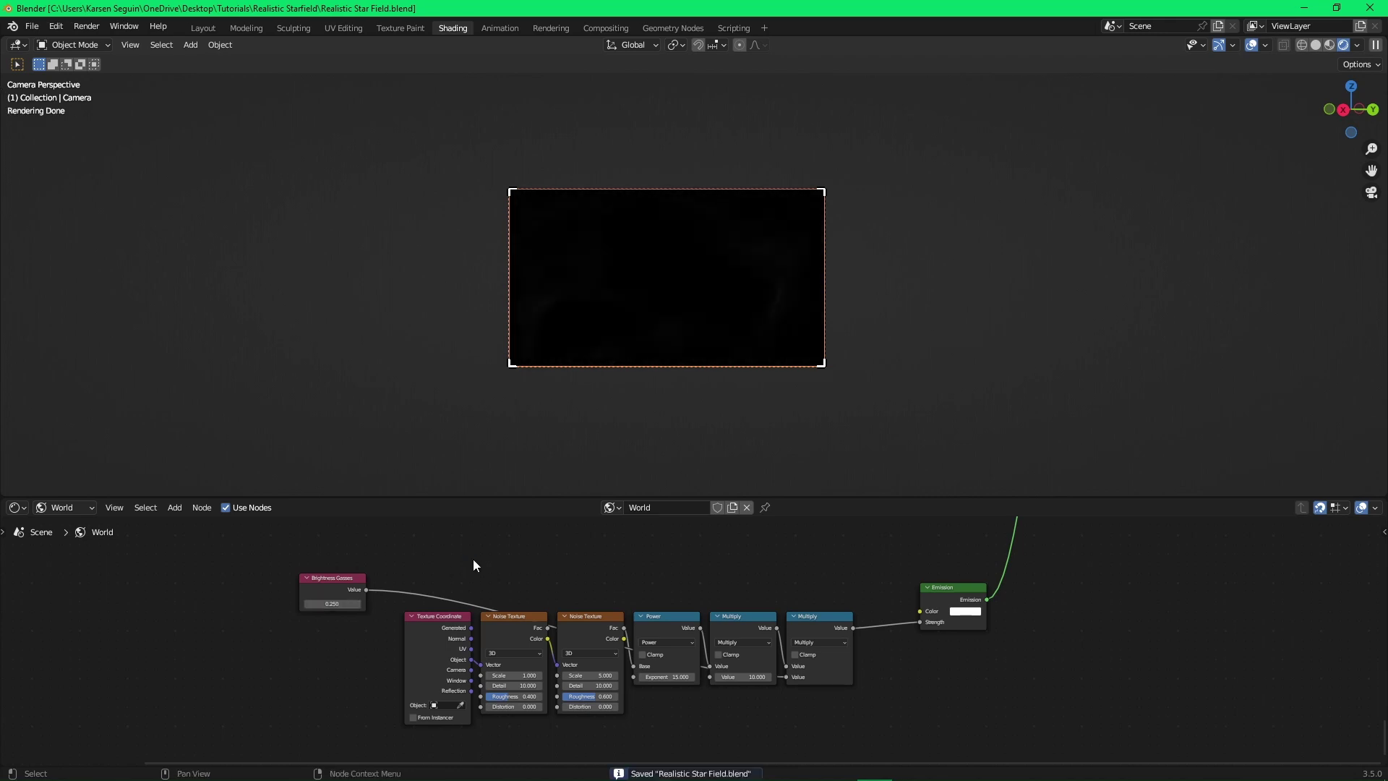
Try a Brightness Gasses value of 0.45, settle on 0.5, and save the file.
left_click(334, 604)
key("Return")
key("ctrl+s")
left_click(334, 604)
type("0.45")
key("Return")
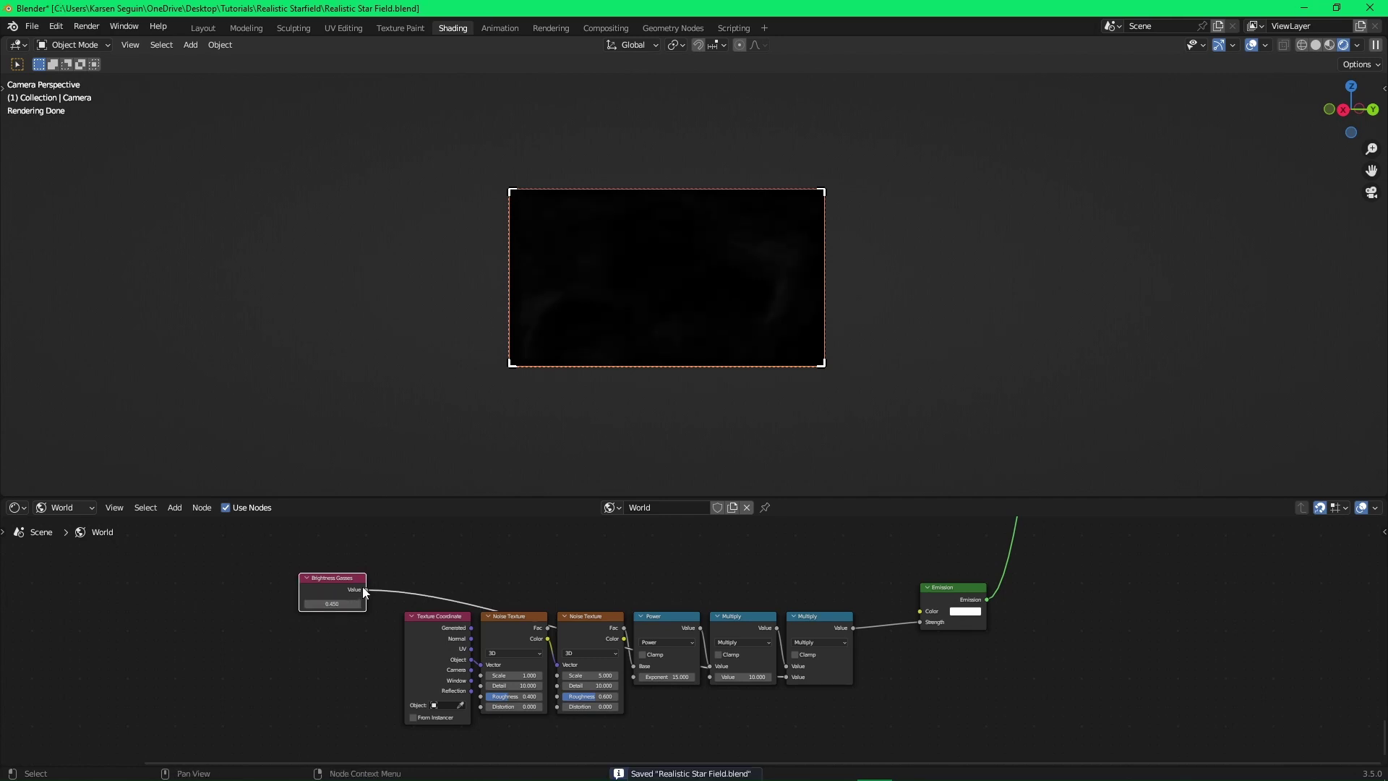
type("0.5")
key("Return")
left_click(531, 559)
key("ctrl+s")
Move the Emission node directly beside the last Multiply node.
middle_click_drag(918, 617, 746, 628)
scroll(745, 628, "up", 1)
left_click_drag(760, 608, 709, 639)
left_click(674, 599)
Add a Blackbody node just above the last Multiply node, leaving it unconnected.
scroll(650, 582, "up", 2)
key("shift+a")
type("blackbody")
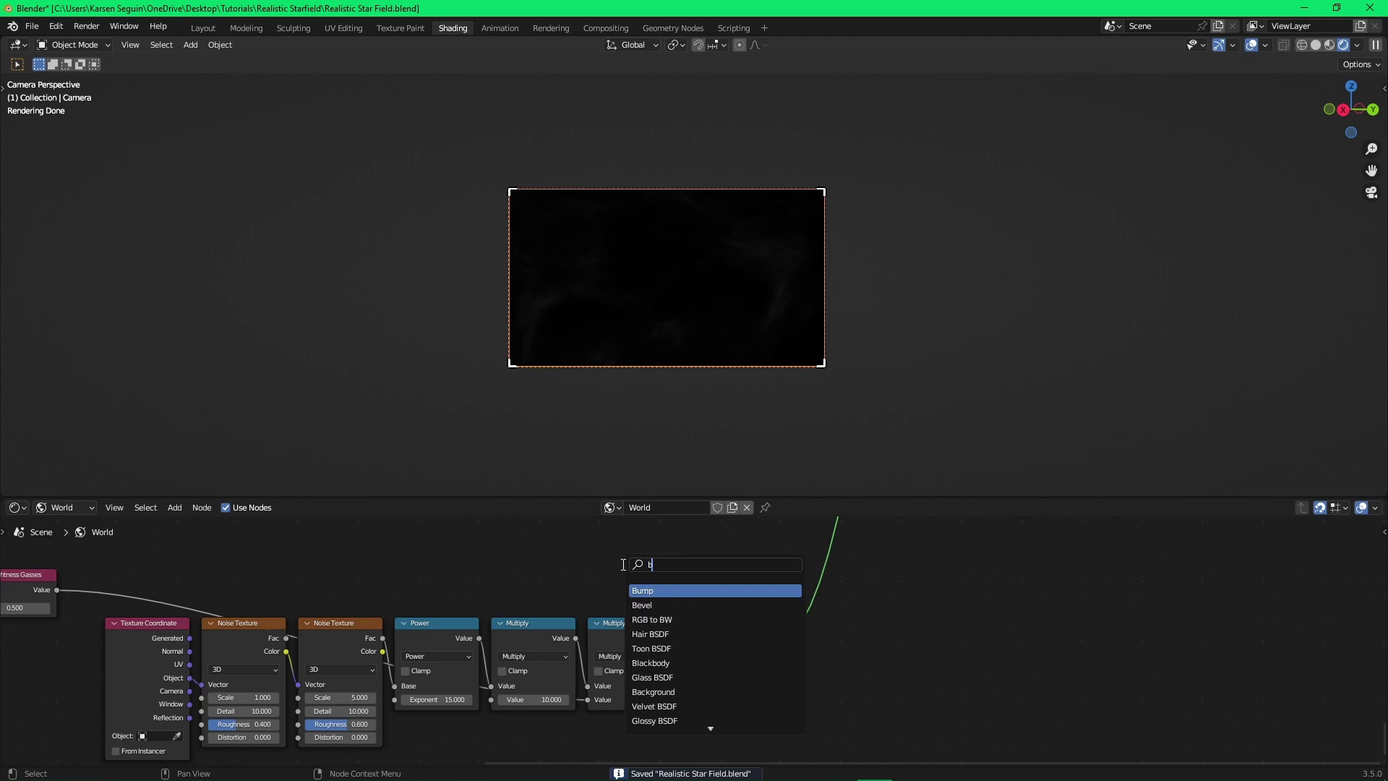
key("Return")
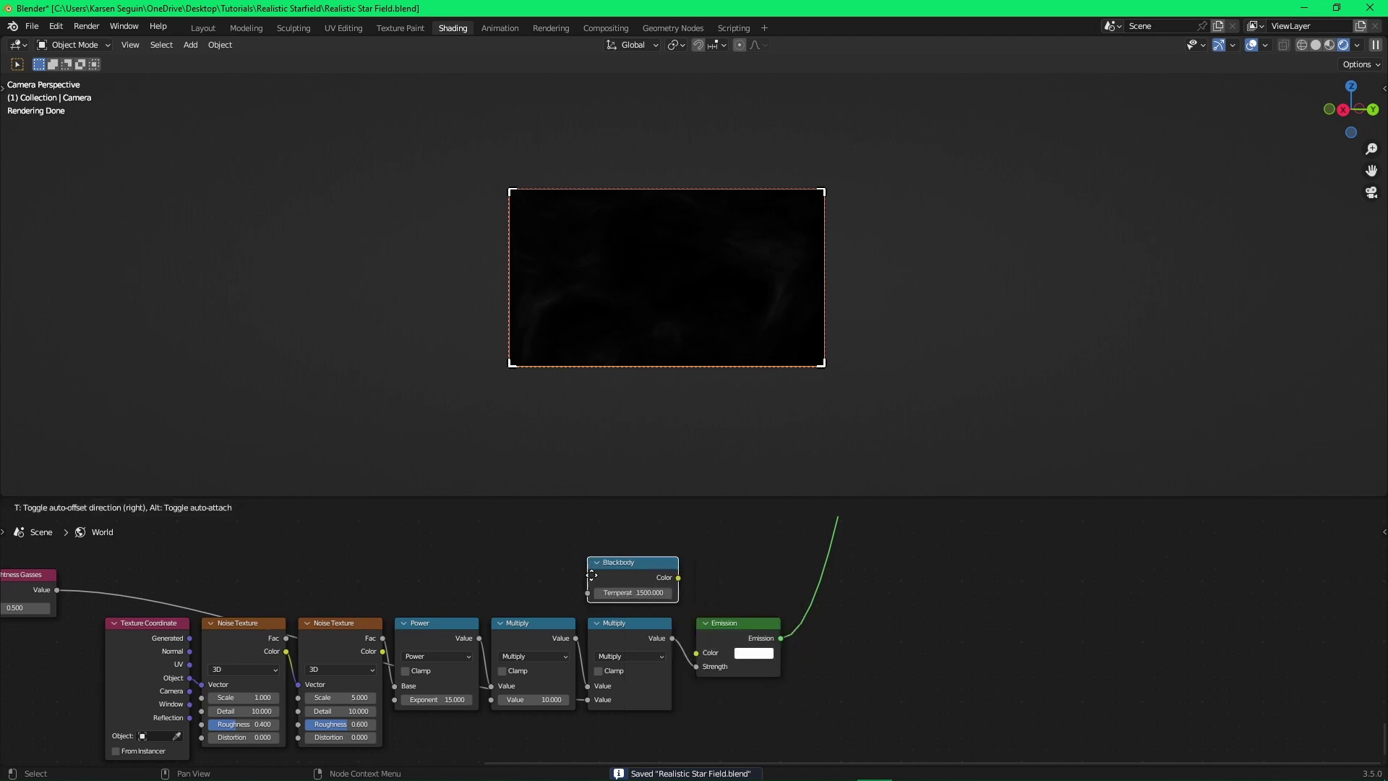
left_click(584, 576)
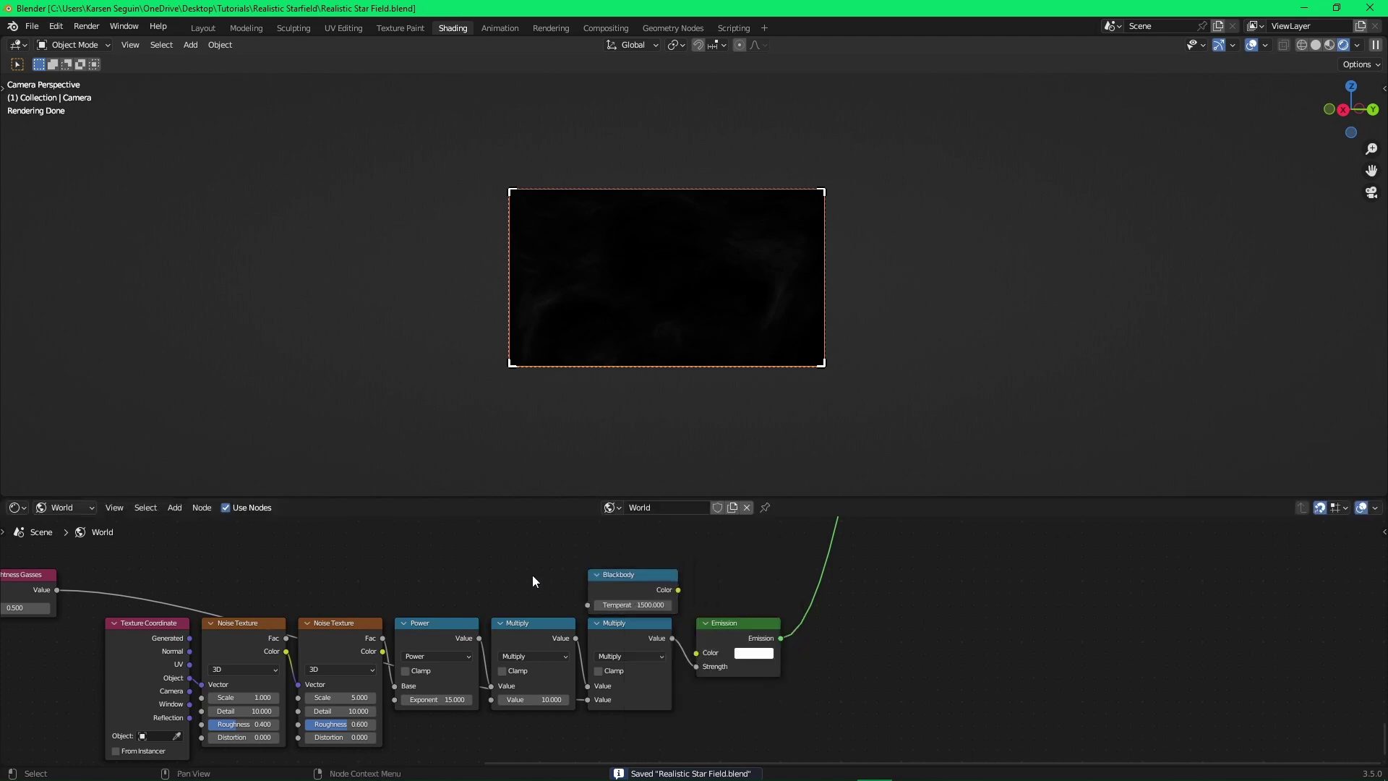
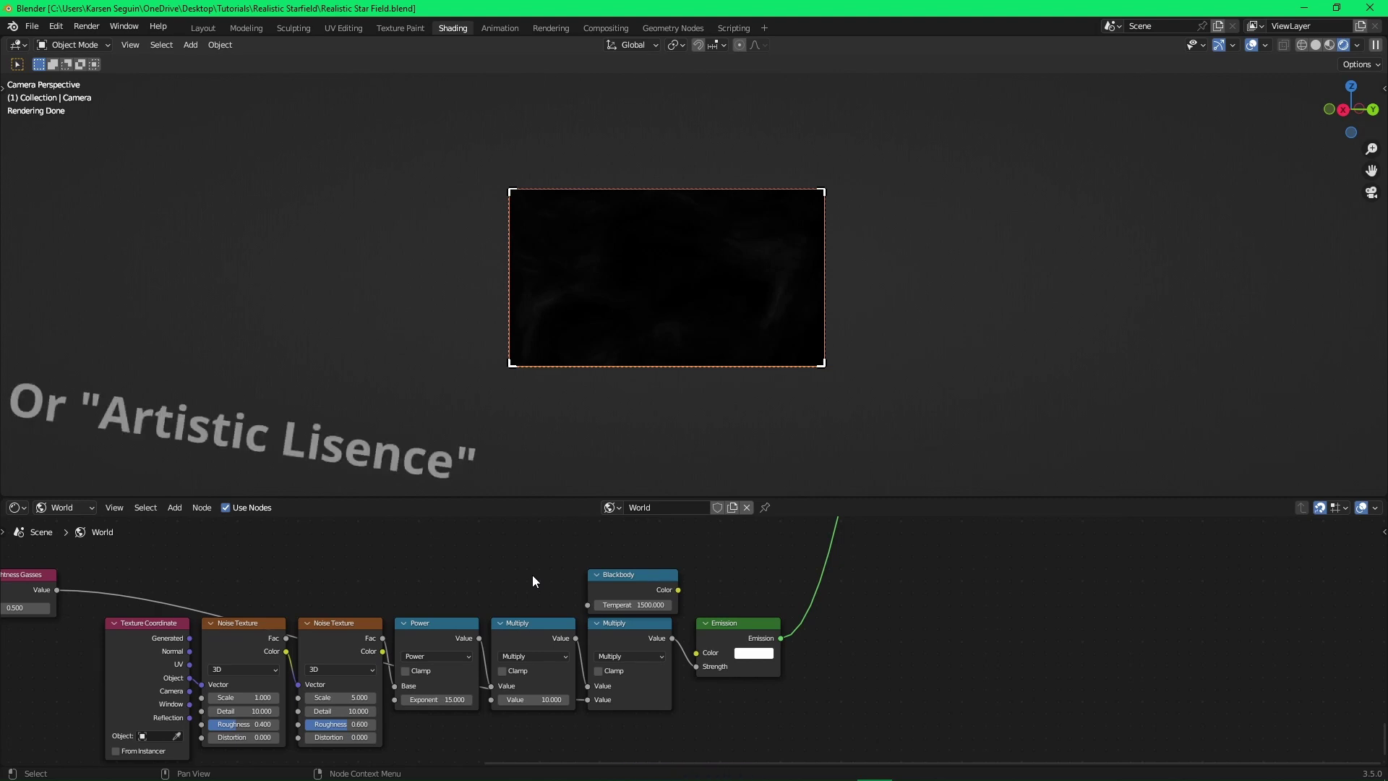
Link the second Noise Texture's Color output to the Emission Color and inspect the gas colors from outside the camera view.
scroll(696, 639, "up", 1)
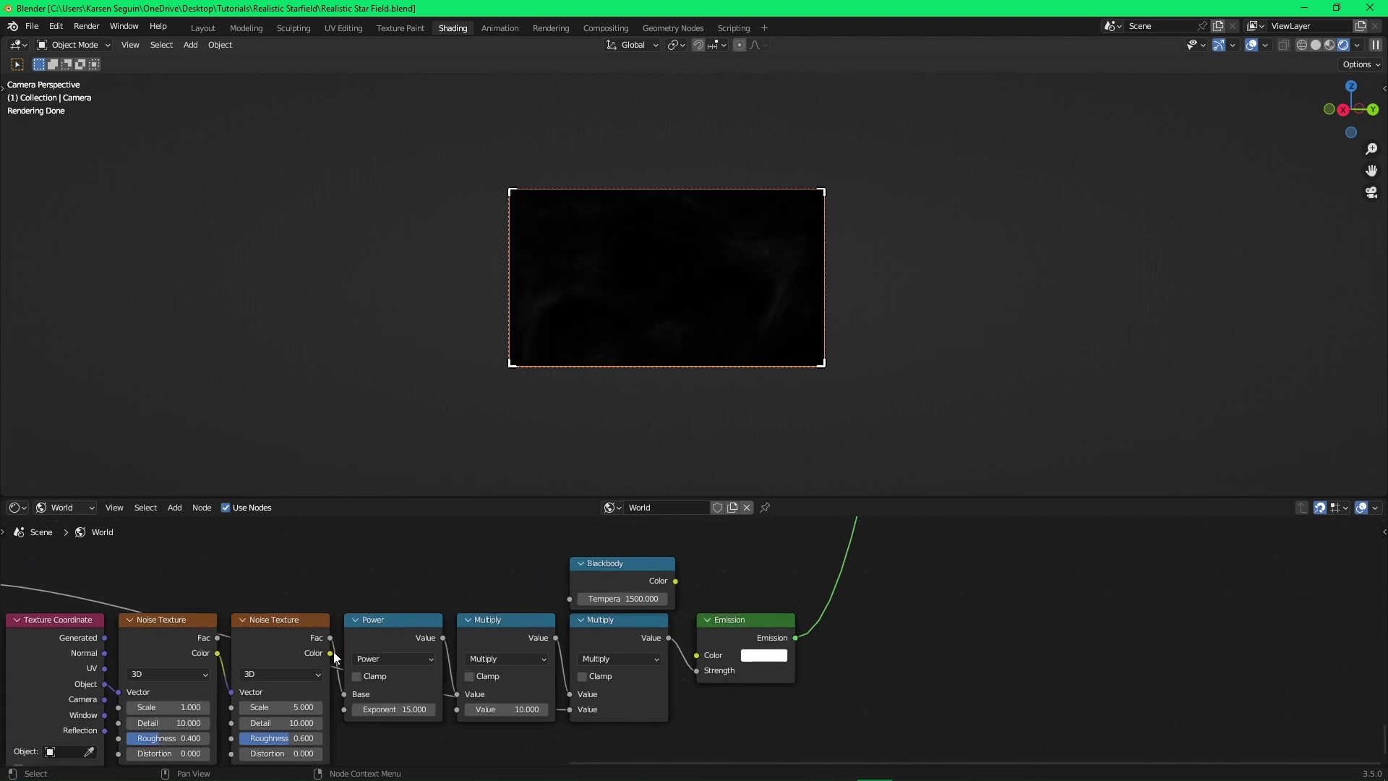
left_click_drag(332, 652, 697, 656)
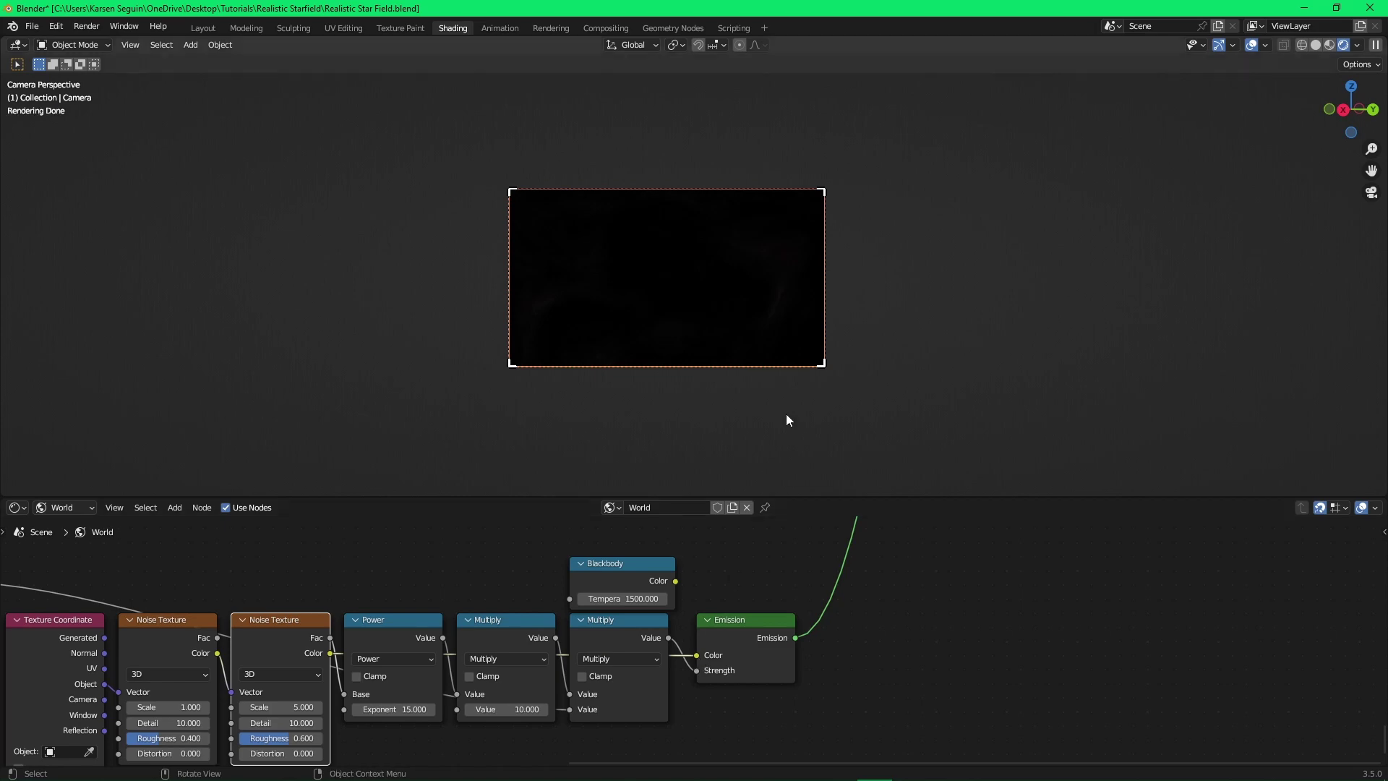
middle_click_drag(786, 420, 716, 409)
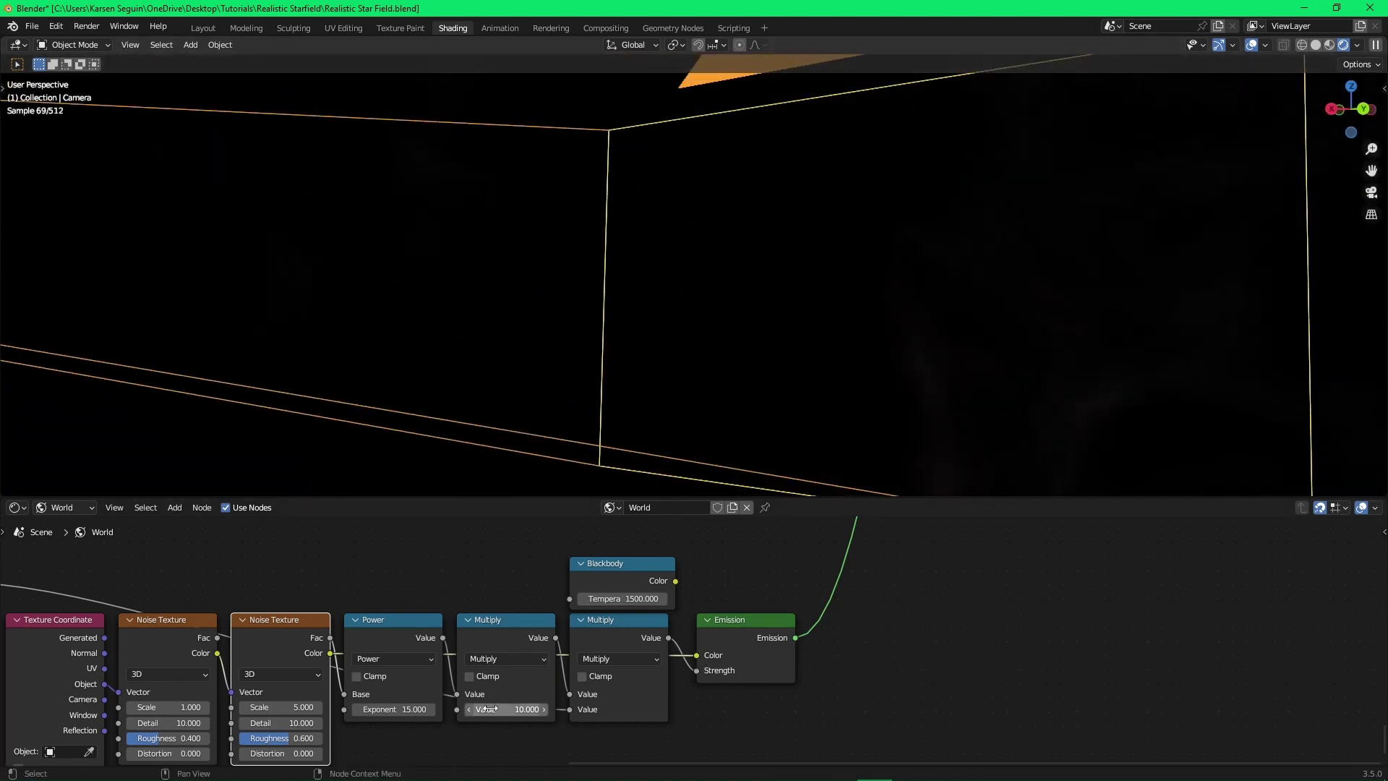
middle_click_drag(268, 697, 610, 656)
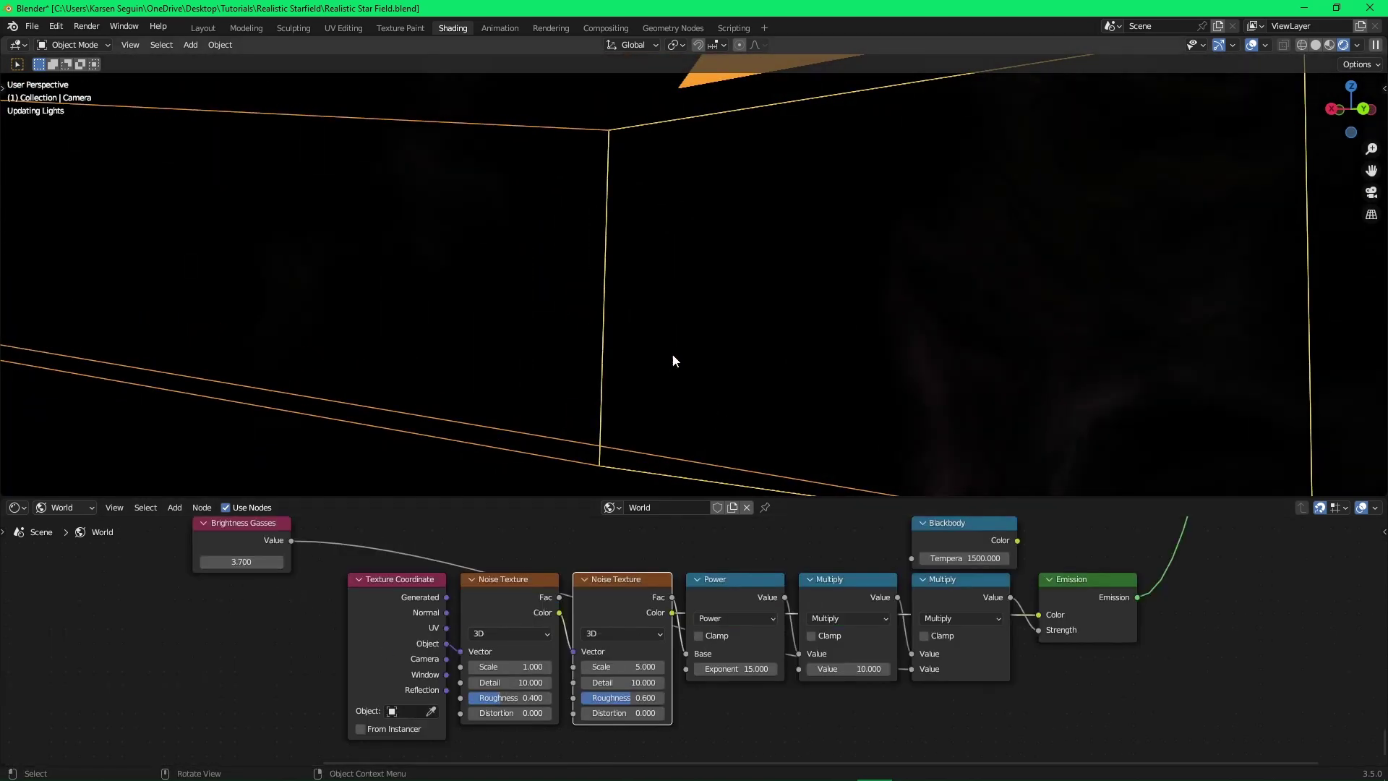
Undo the Brightness Gasses increase, save the file, and return to the camera view.
middle_click_drag(676, 360, 800, 355)
key("ctrl+z")
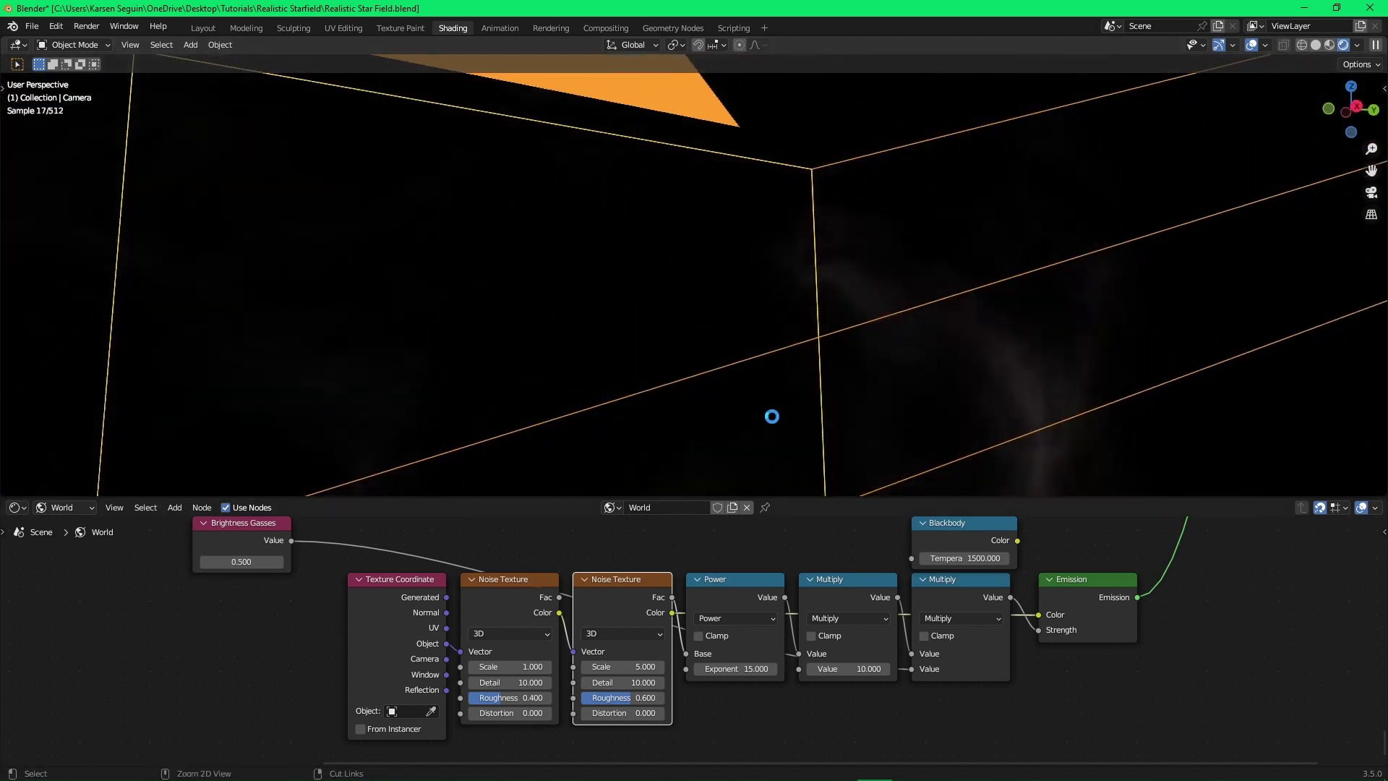
key("ctrl+s")
key("KP_0")
middle_click_drag(1005, 630, 904, 650)
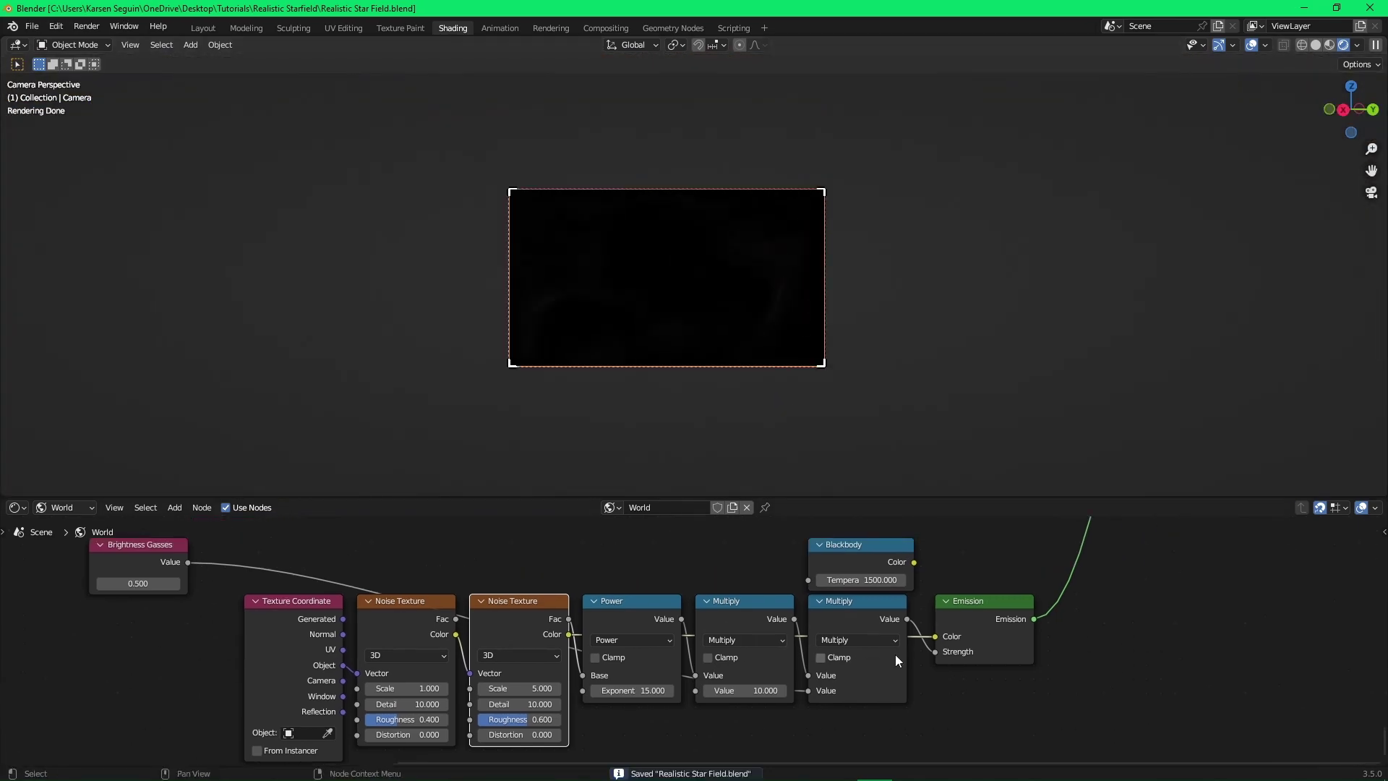
Link the Blackbody node's Color output to the gas Emission Color input, replacing the noise color link.
left_click(937, 638)
key("ctrl+z")
mouse_move(933, 638)
left_mouse_down()
mouse_move(952, 573)
mouse_move(918, 577)
mouse_move(937, 636)
left_mouse_up()
scroll(866, 601, "up", 2)
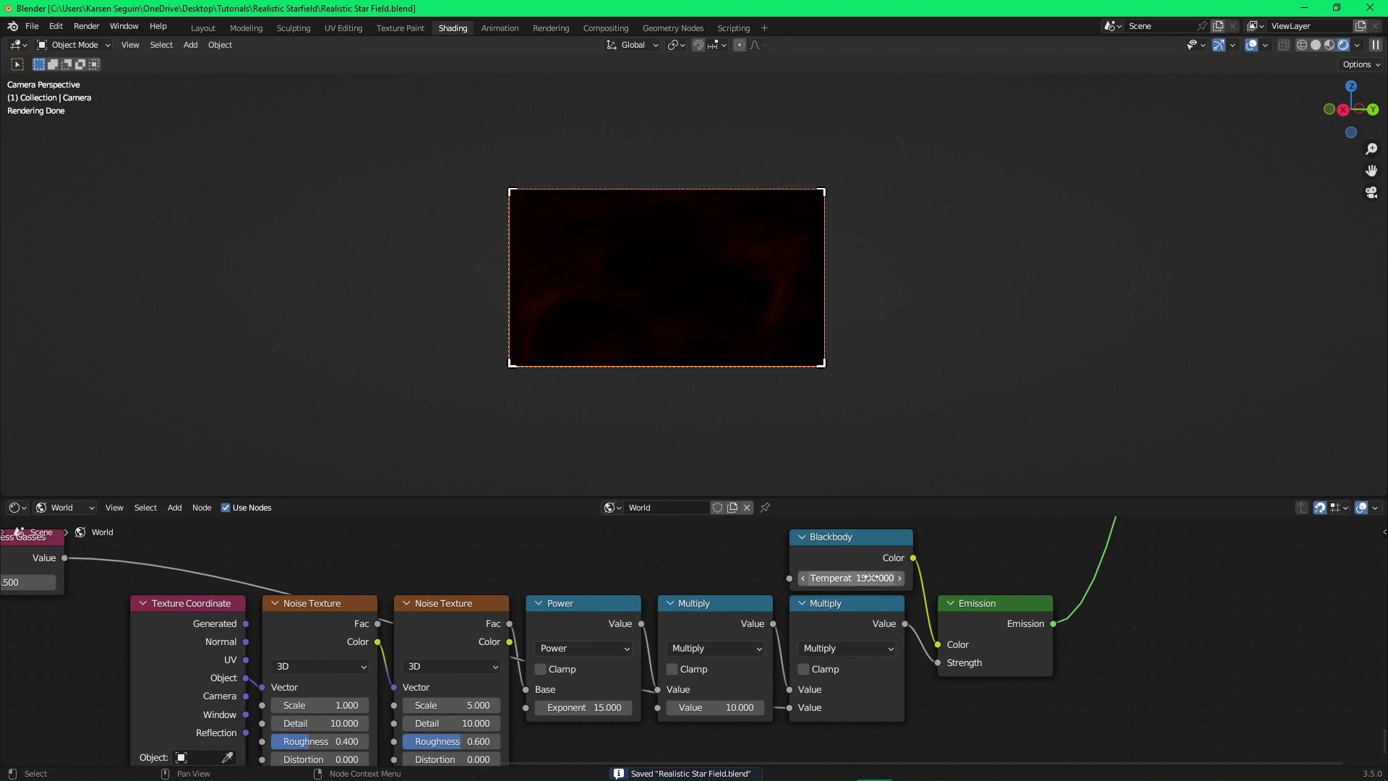
Try a Blackbody temperature of 7500 for the gasses, then settle on 15000.
left_click(872, 577)
type("750")
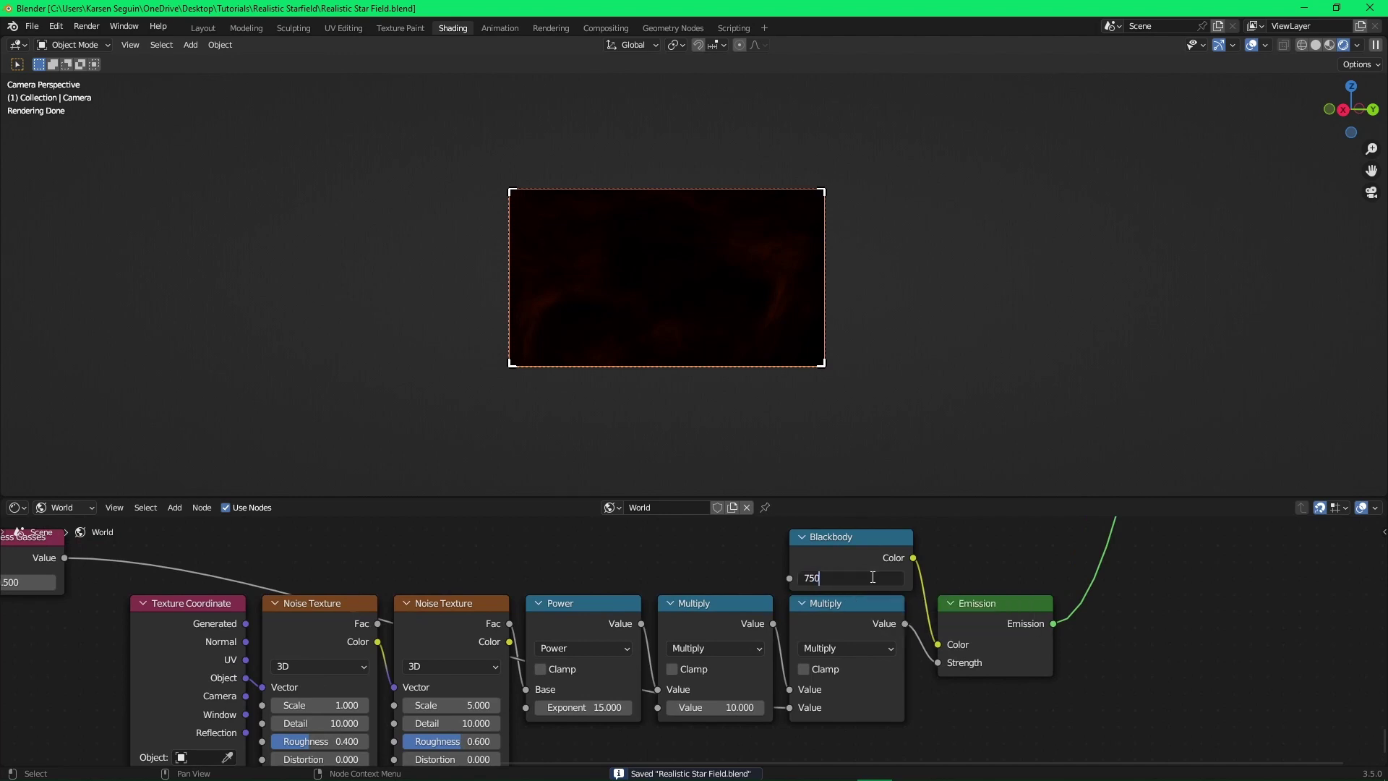
type("0")
key("Return")
middle_click_drag(712, 405, 693, 388)
key("KP_0")
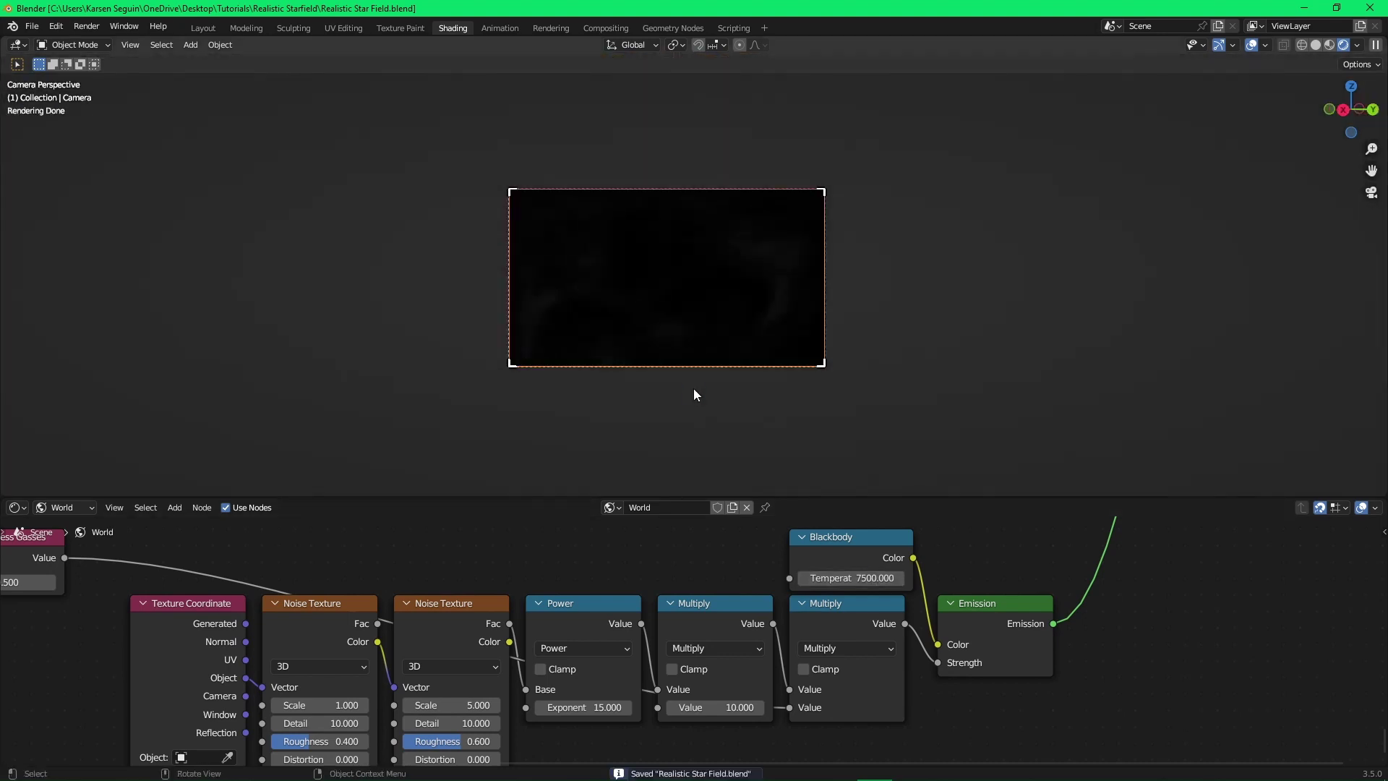
double_click(869, 579)
type("15")
key("Return")
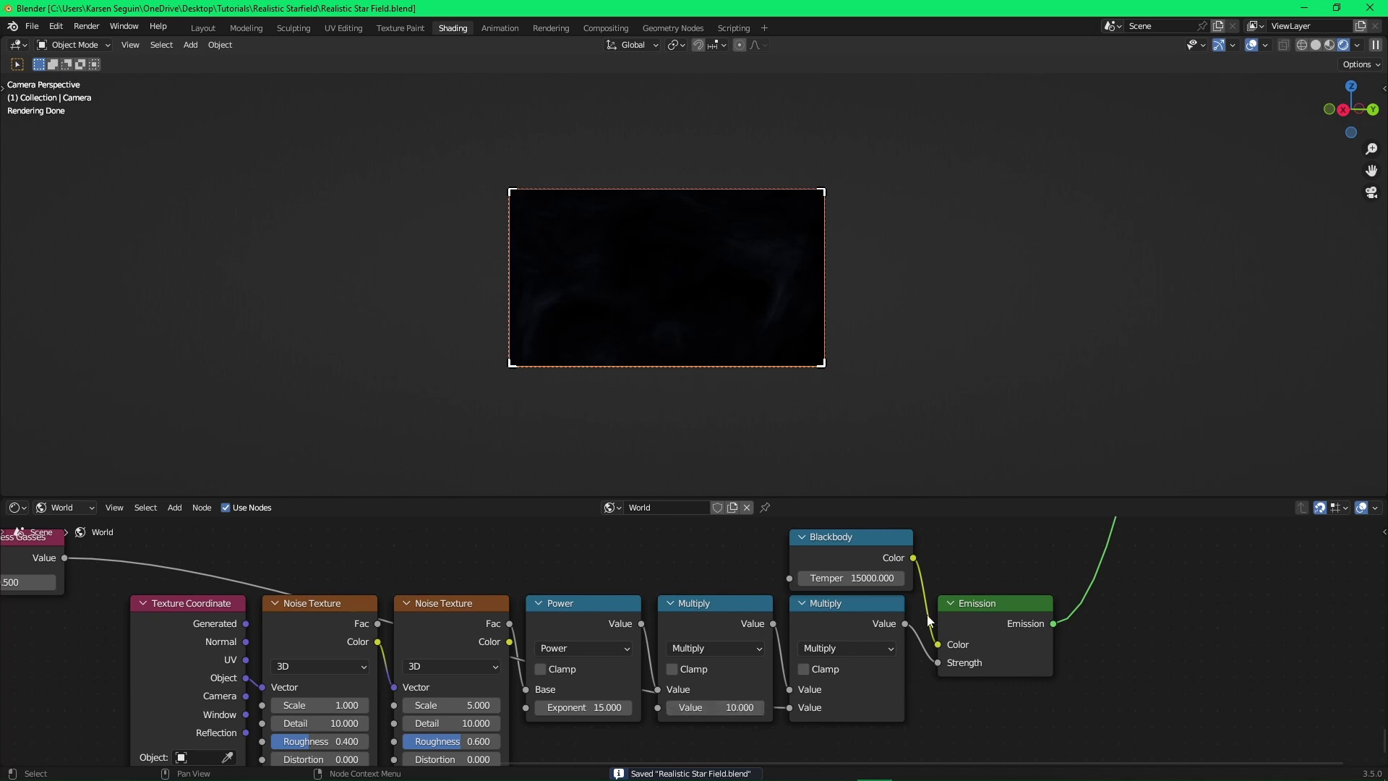
Link the last Add Shader's output to the World Output Surface input and save the file.
scroll(948, 667, "down", 1)
scroll(948, 666, "down", 10)
middle_click_drag(923, 581, 917, 588)
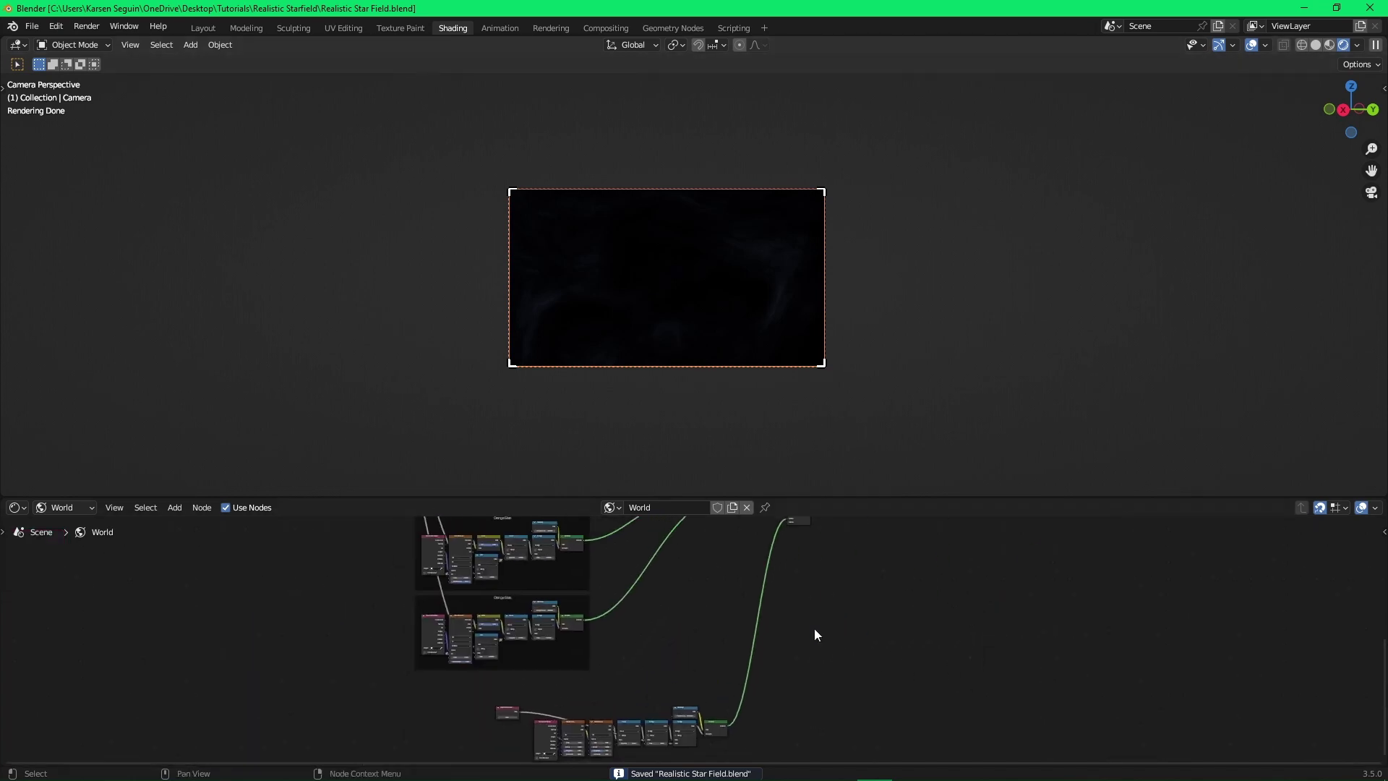
scroll(805, 627, "up", 5)
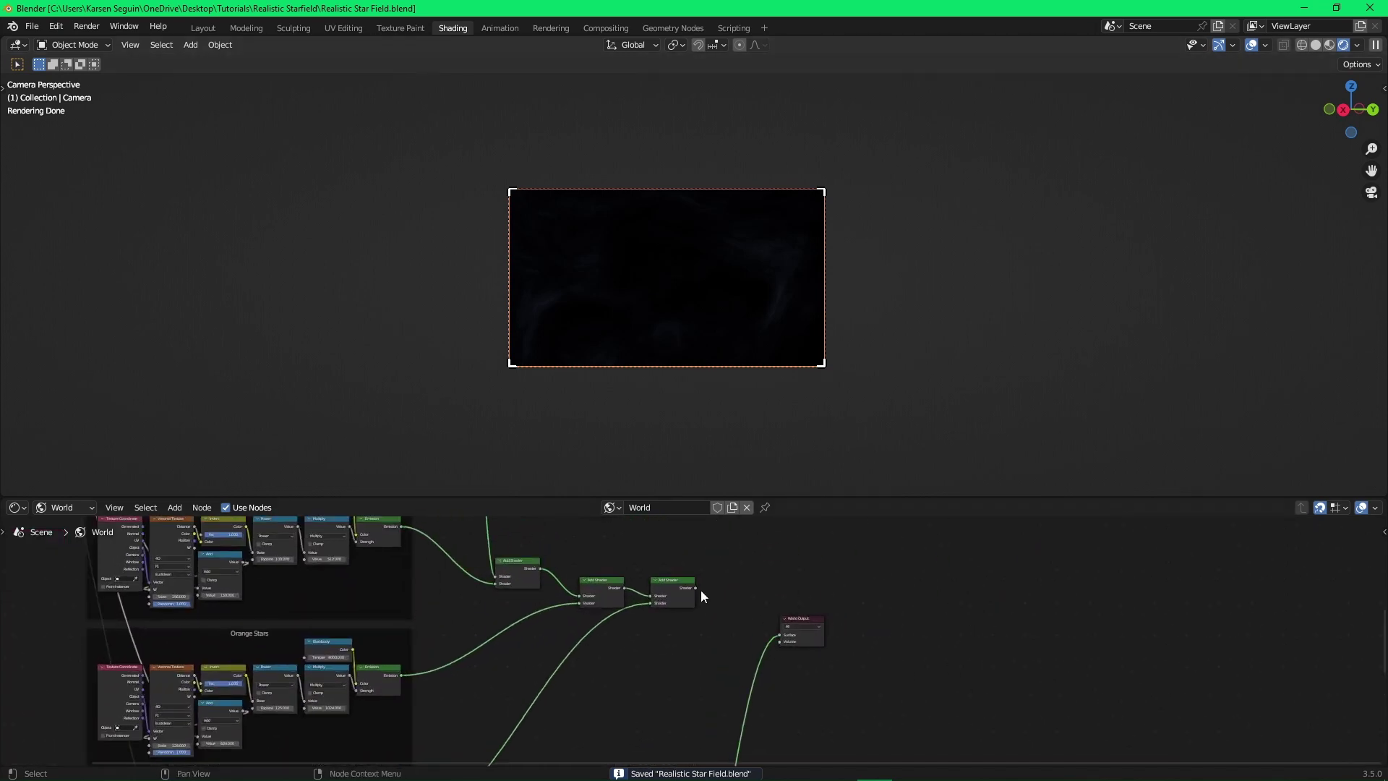
left_click_drag(696, 588, 772, 627)
left_click(947, 644)
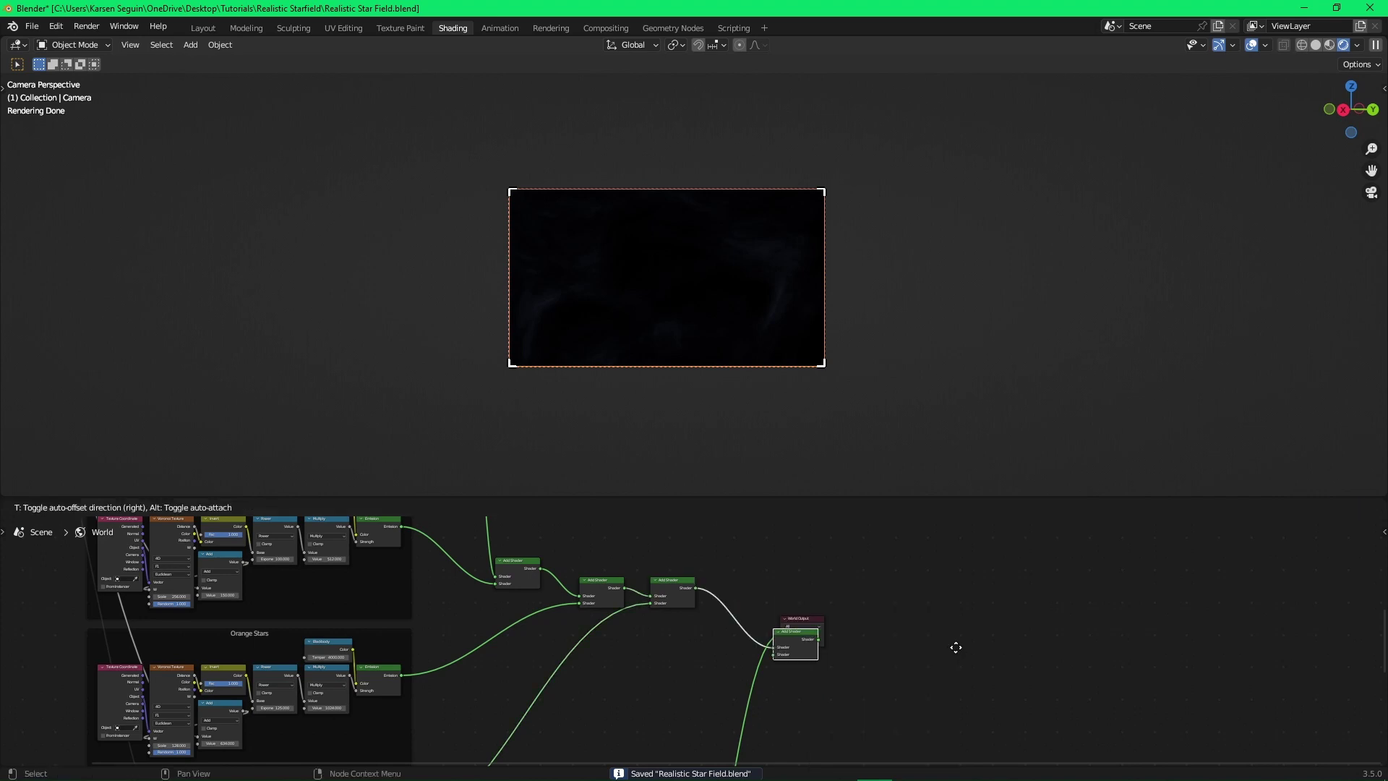
right_click(877, 627)
left_click_drag(697, 588, 781, 636)
left_click_drag(925, 636, 930, 637)
key("ctrl+s")
scroll(831, 647, "down", 2)
scroll(802, 646, "up", 5)
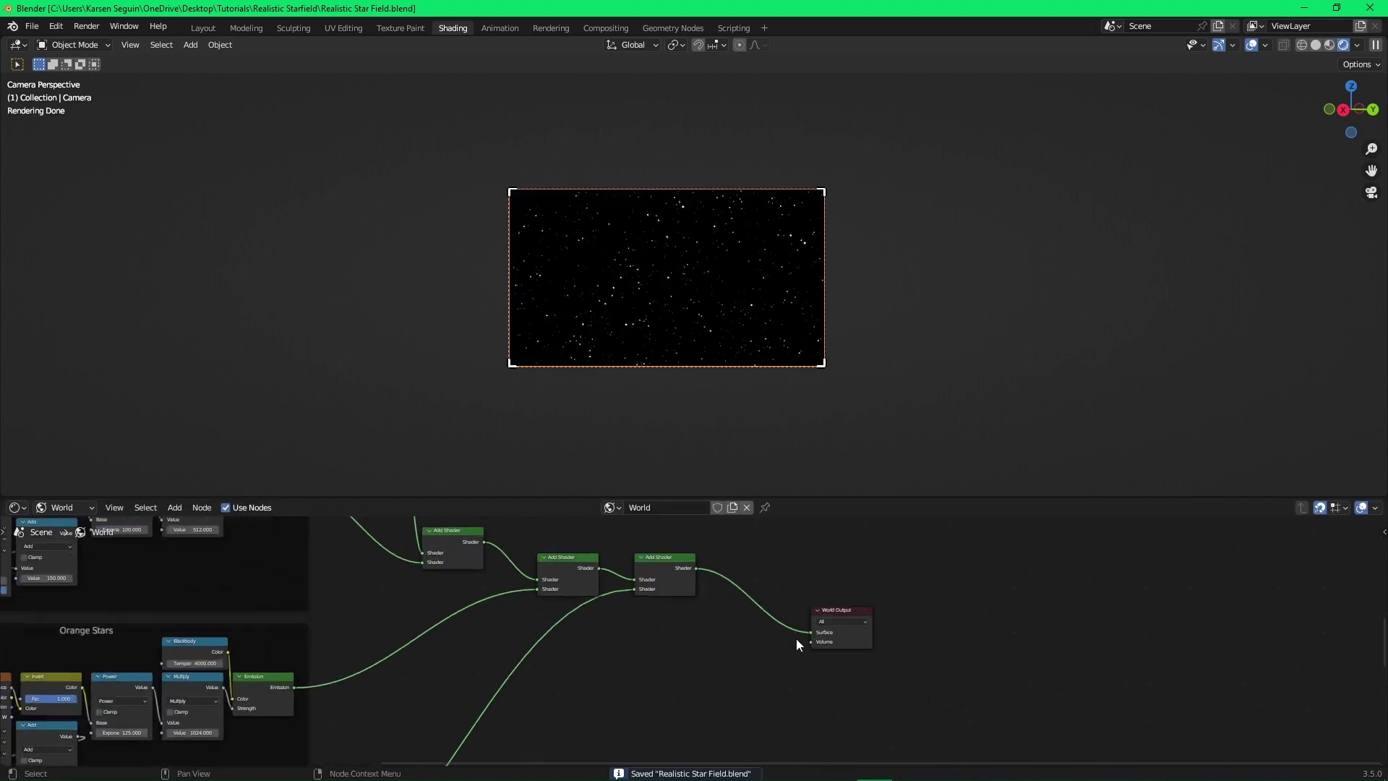
Duplicate the last Add Shader and insert the copy on the link leading to the World Output.
scroll(827, 389, "up", 3)
scroll(687, 560, "up", 1)
left_click(685, 557)
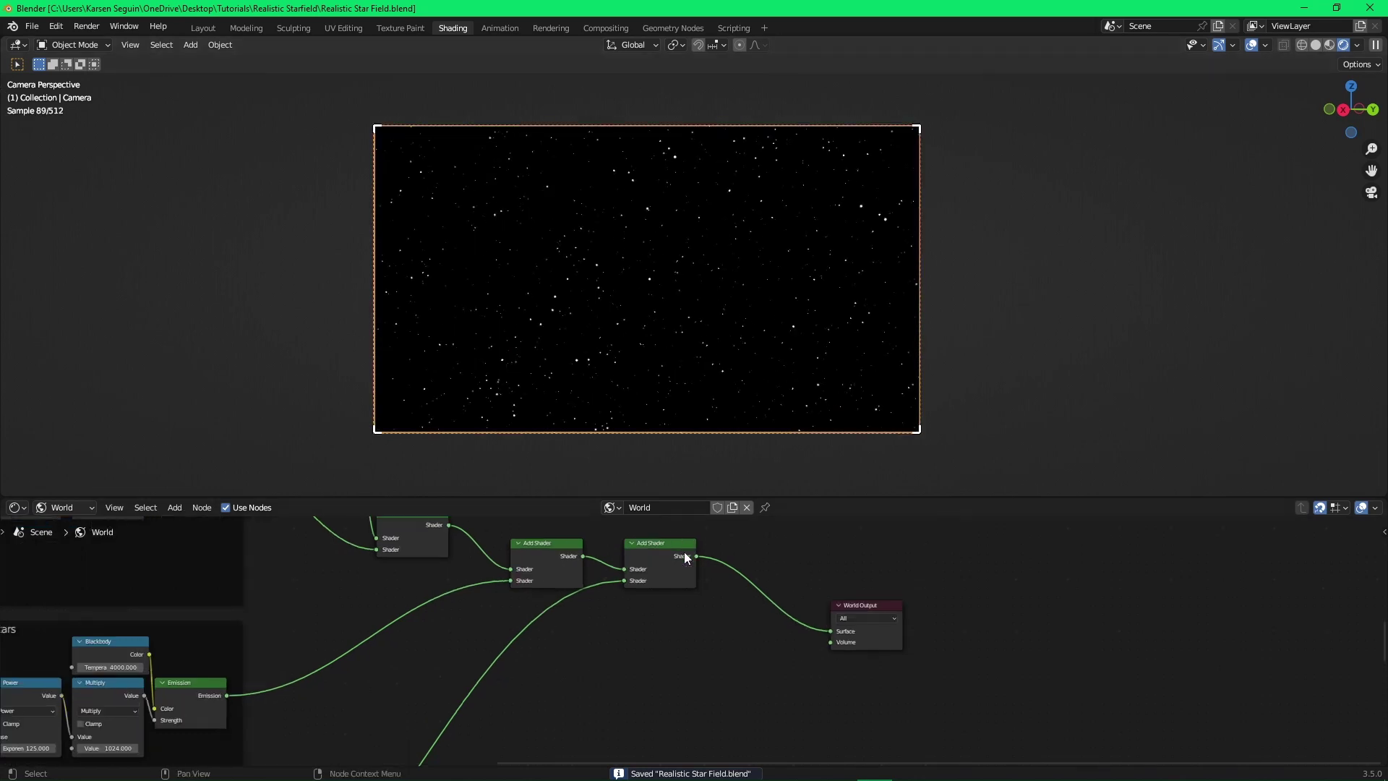
key("shift+d")
left_click(761, 557)
Link the gas Emission output to the free Shader input of the new Add Shader and save the file.
scroll(709, 682, "down", 5)
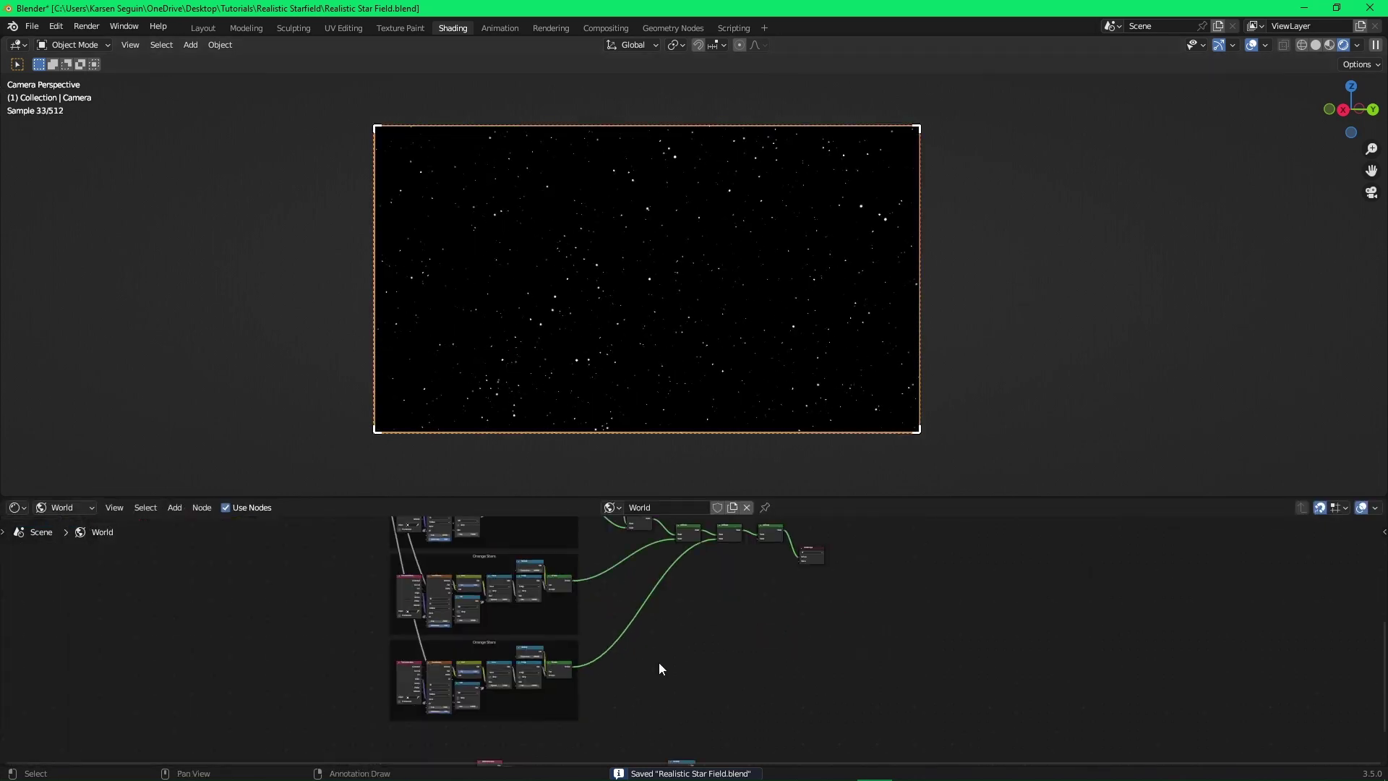
scroll(694, 701, "down", 1)
left_click_drag(718, 752, 745, 561)
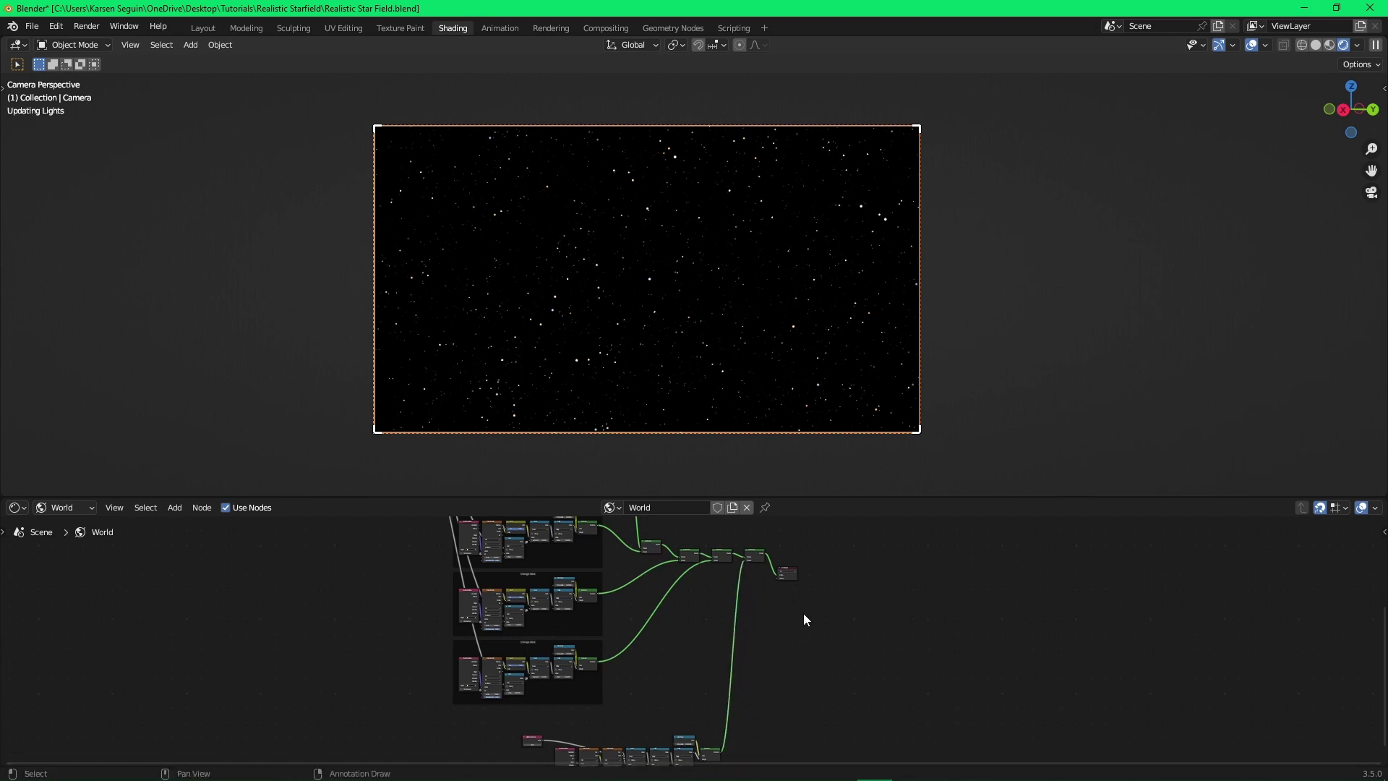
key("ctrl+s")
Set the Brightness Gasses value to 0.25 and save the file.
middle_click_drag(752, 678, 844, 564)
scroll(828, 577, "up", 15)
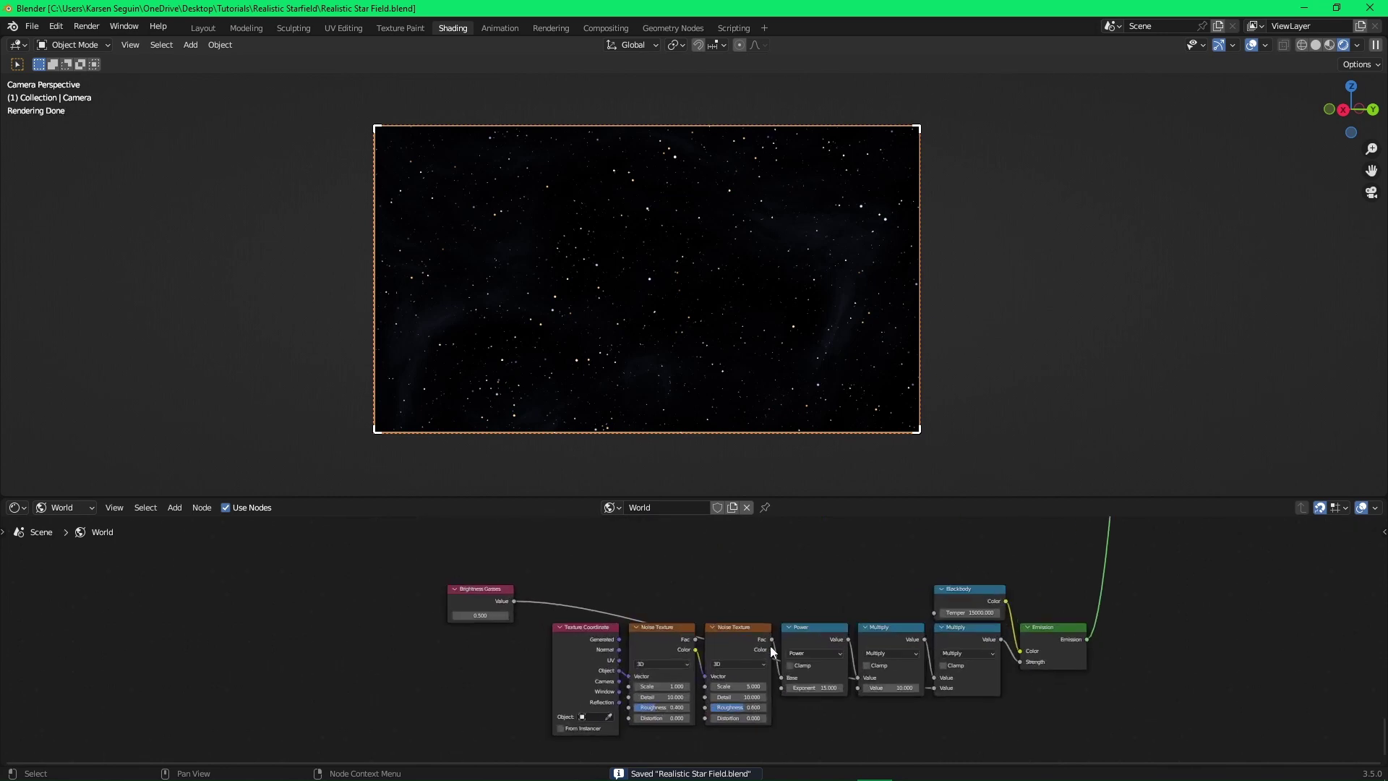
scroll(651, 636, "up", 1)
left_click(518, 591)
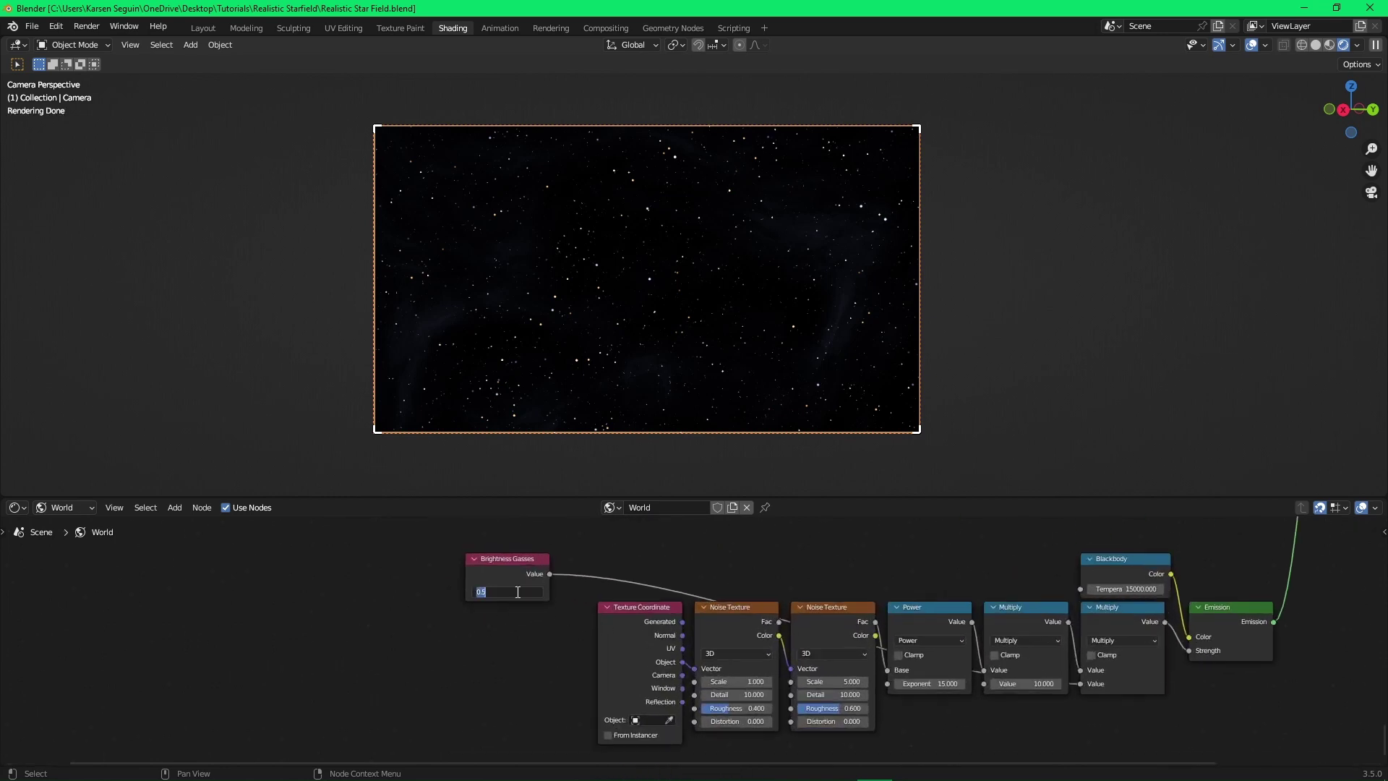
type("0.25")
key("Return")
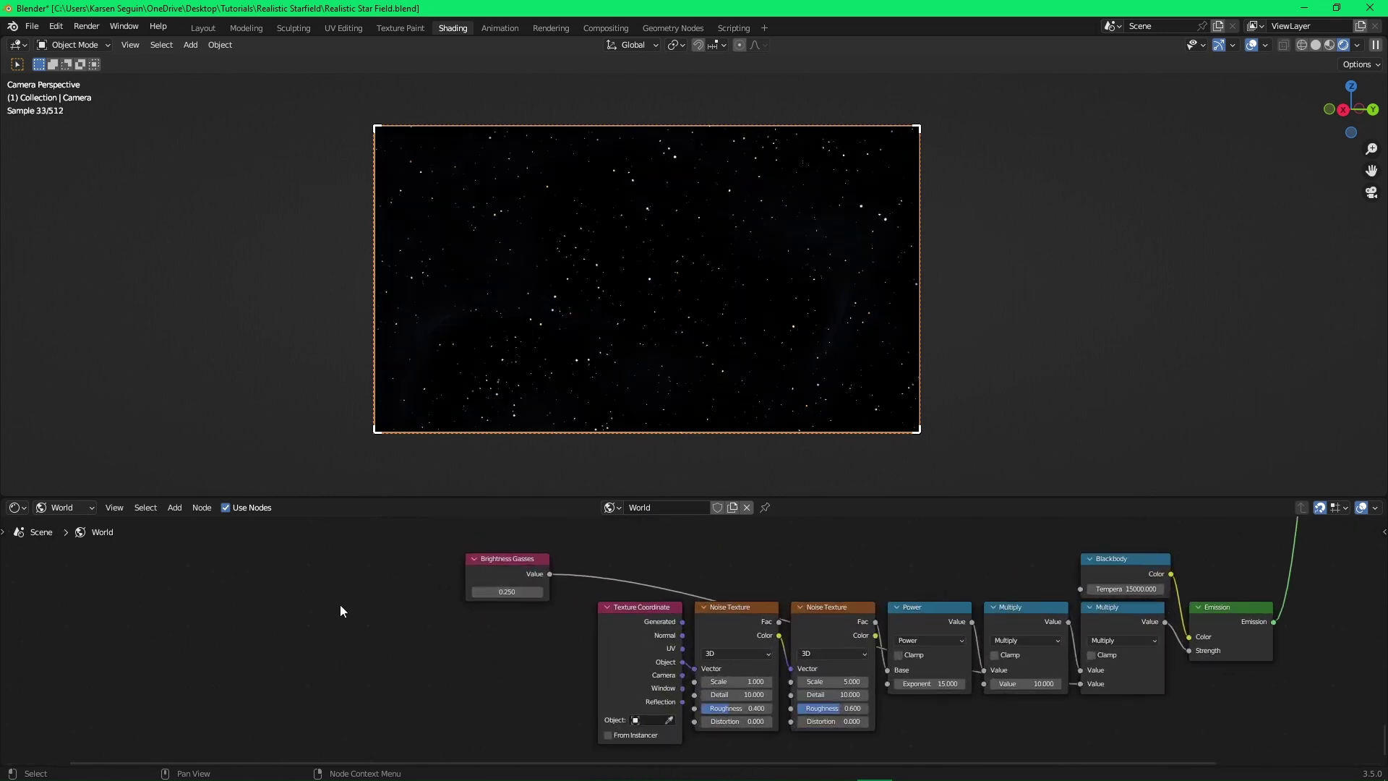
key("ctrl+s")
Move all the gas nodes together to sit directly beneath the lowest Orange Stars frame and save the file.
scroll(822, 635, "down", 6)
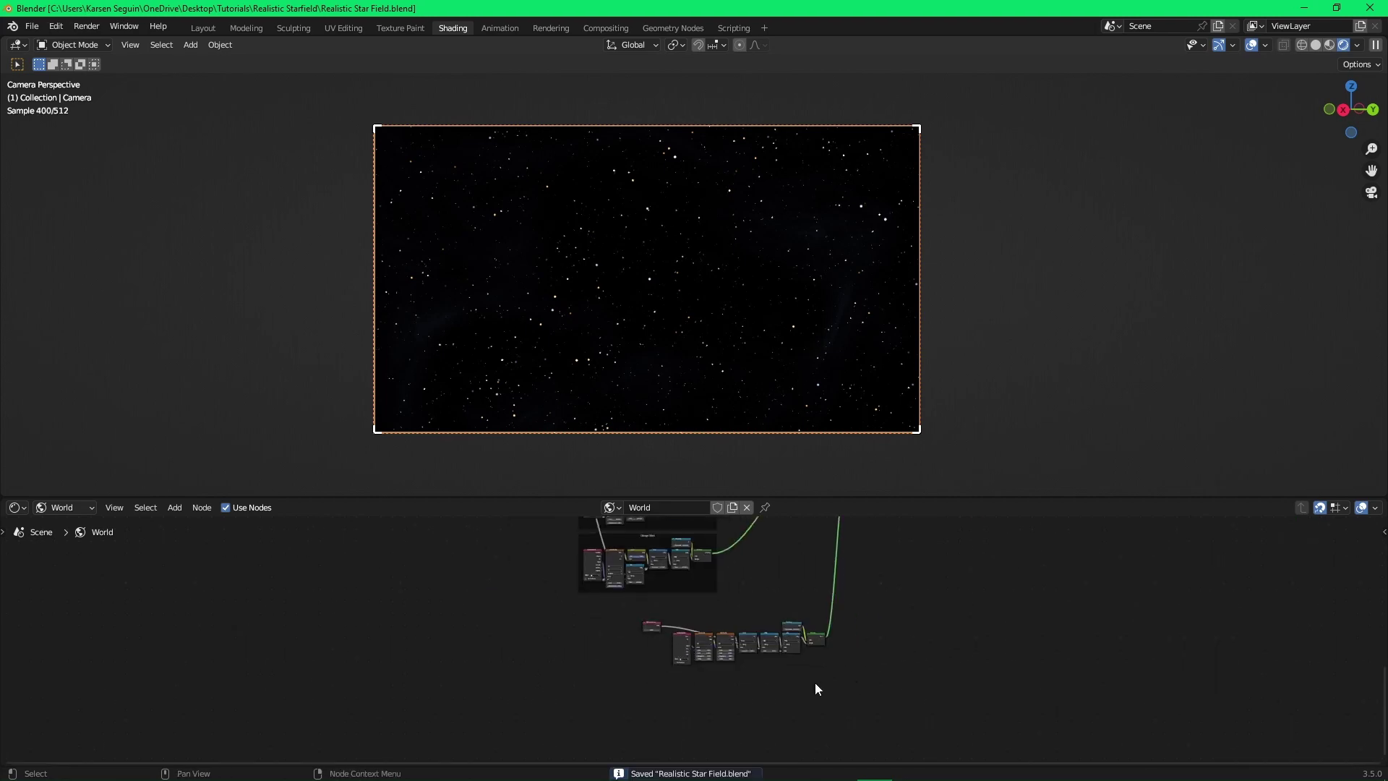
scroll(830, 669, "up", 3)
left_click_drag(1011, 707, 604, 600)
scroll(734, 658, "down", 5)
key("ctrl+s")
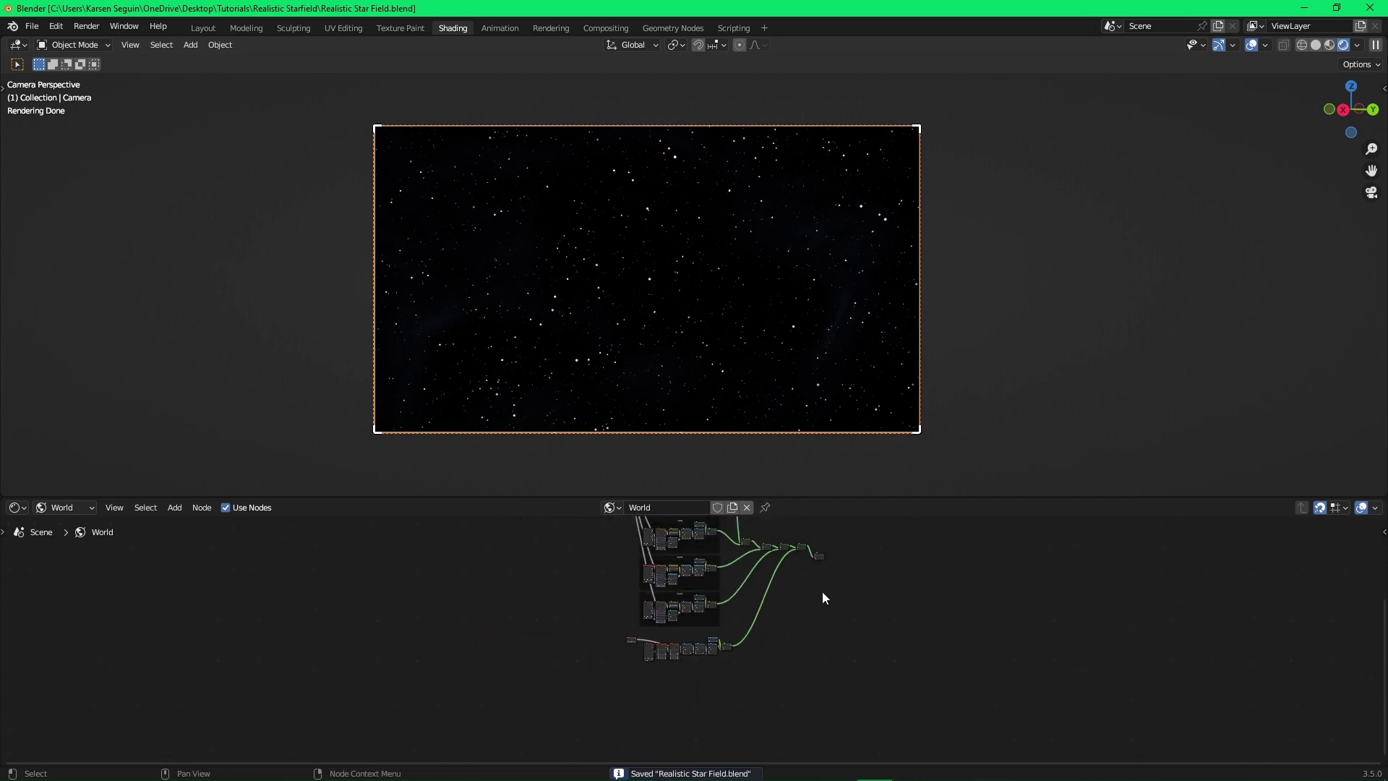
Leave the camera view, hide the camera, and inspect the gas clouds among the stars from different directions.
middle_click_drag(816, 590, 748, 680)
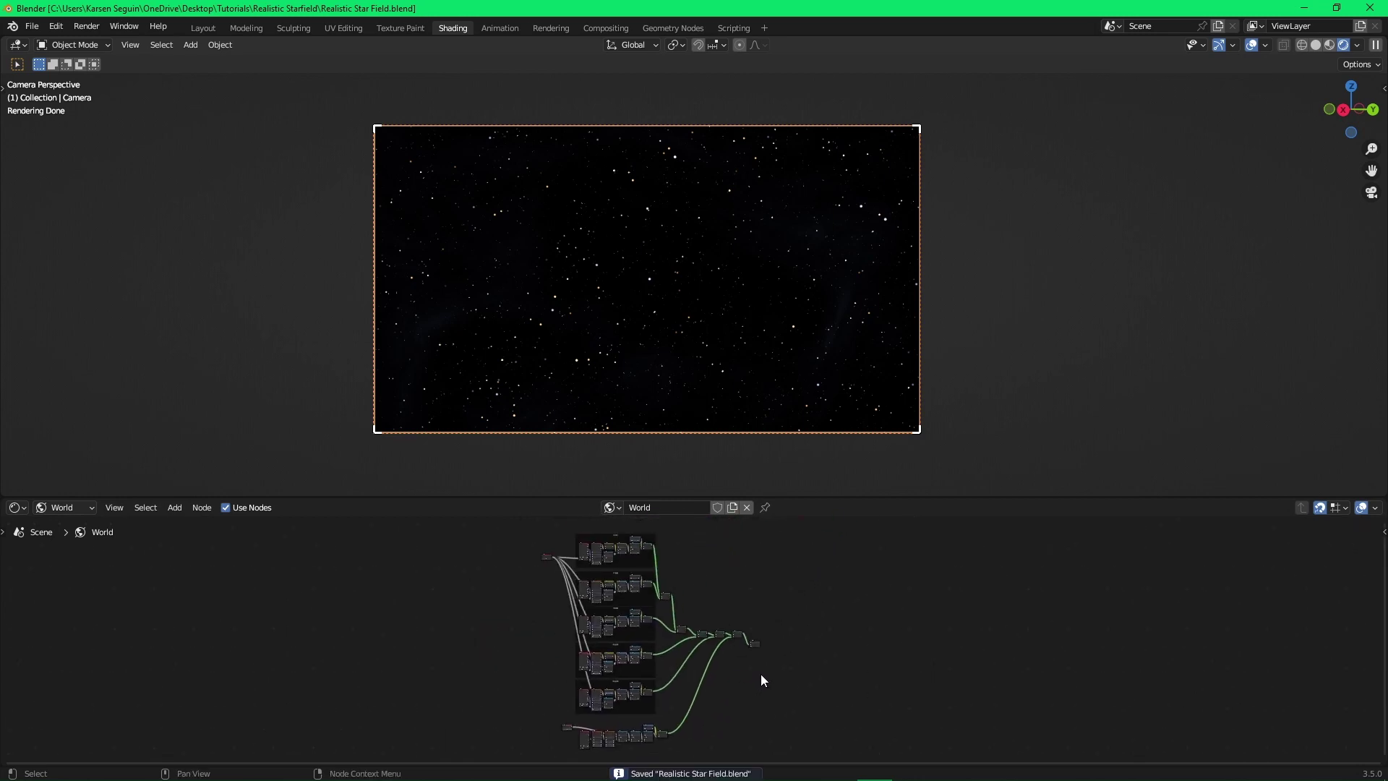
scroll(723, 628, "up", 6)
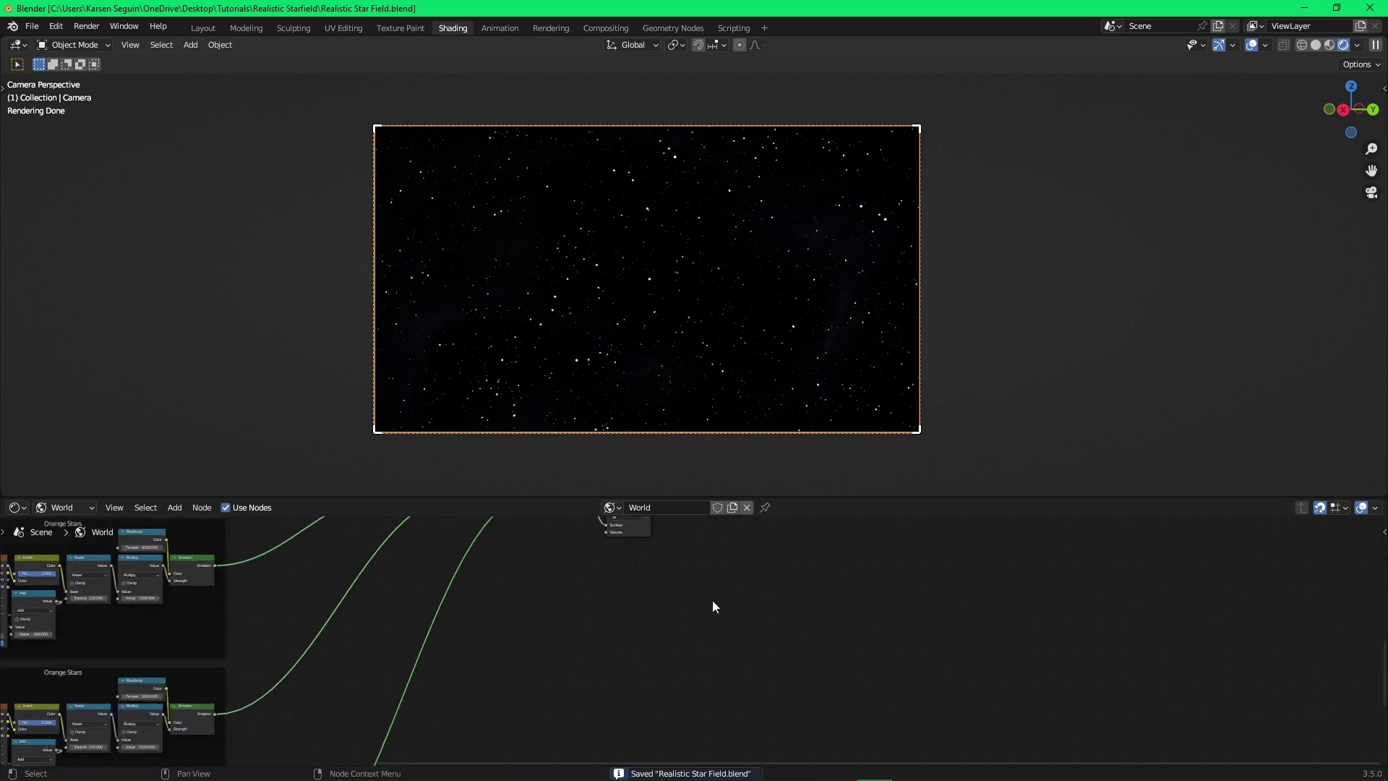
middle_click_drag(704, 606, 807, 642)
middle_click_drag(796, 301, 736, 308)
left_click(496, 353)
key("h")
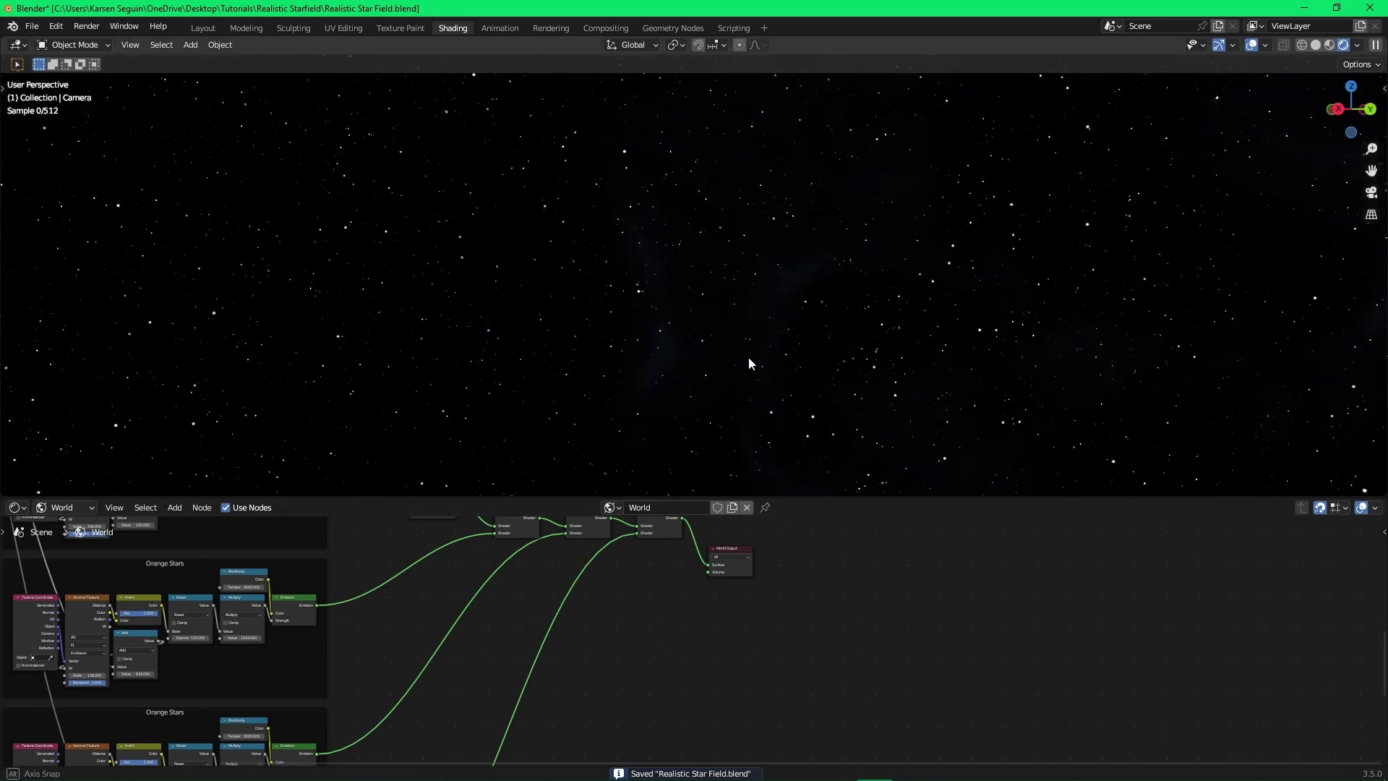
middle_click_drag(757, 359, 830, 369)
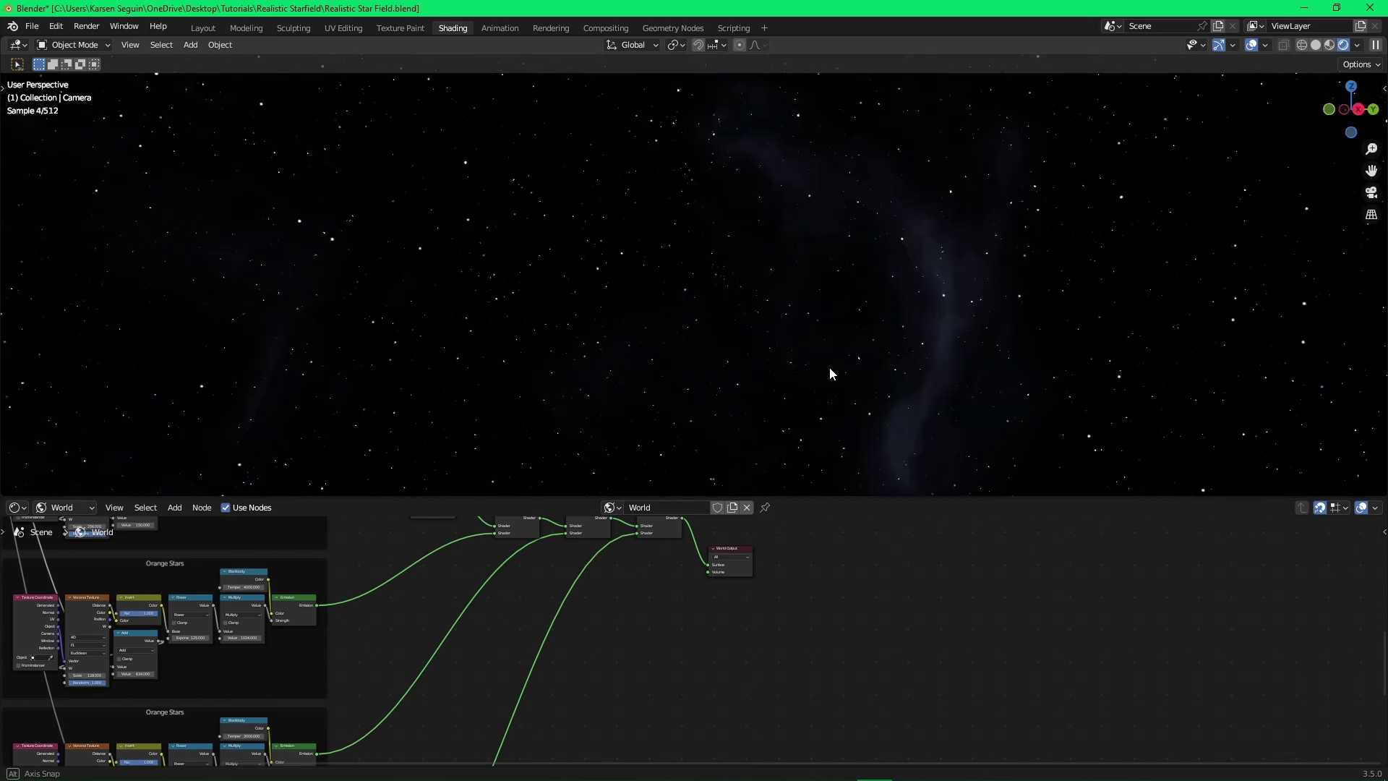
middle_click_drag(883, 323, 903, 328)
Try a Scale of 1.51 on the first gas Noise Texture, undo the change, and save the file.
middle_click_drag(337, 744, 635, 629)
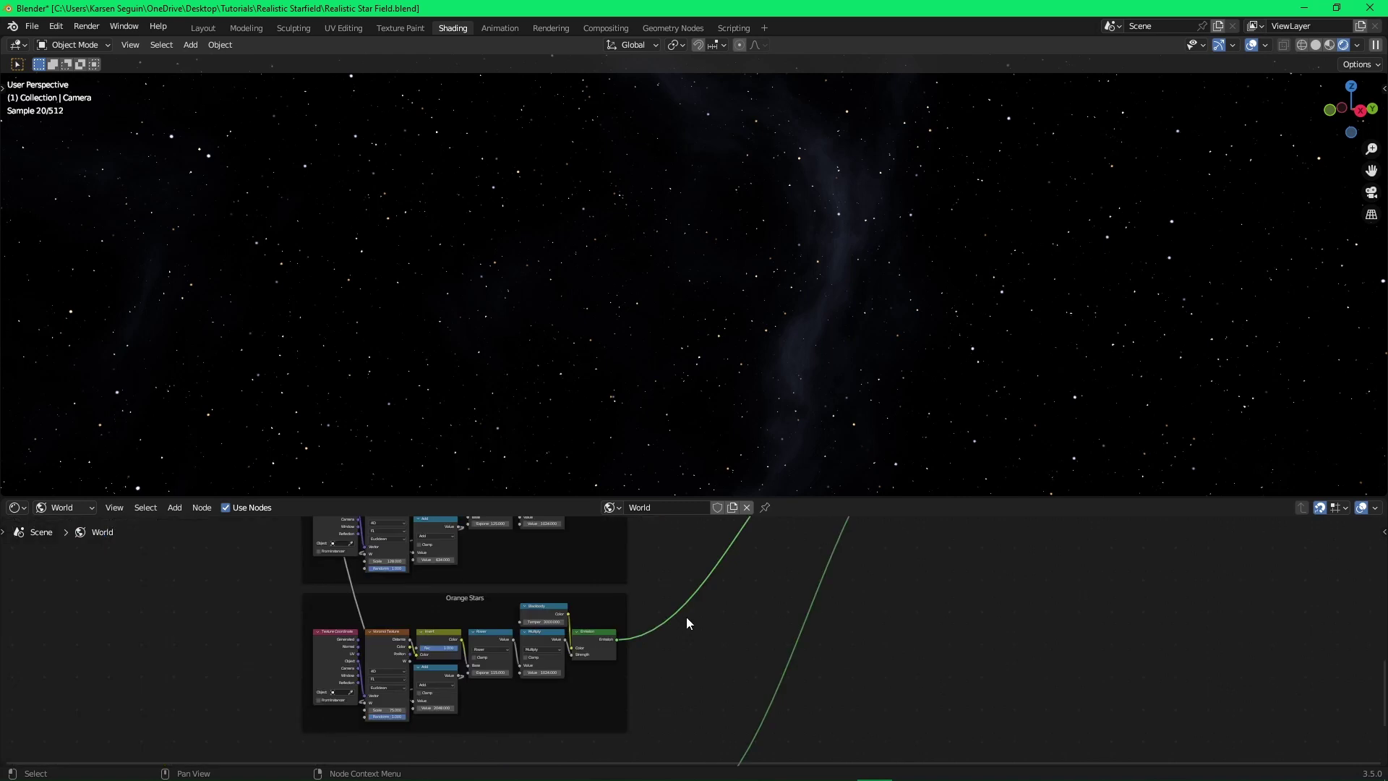
middle_click_drag(466, 716, 698, 605)
scroll(721, 633, "up", 4)
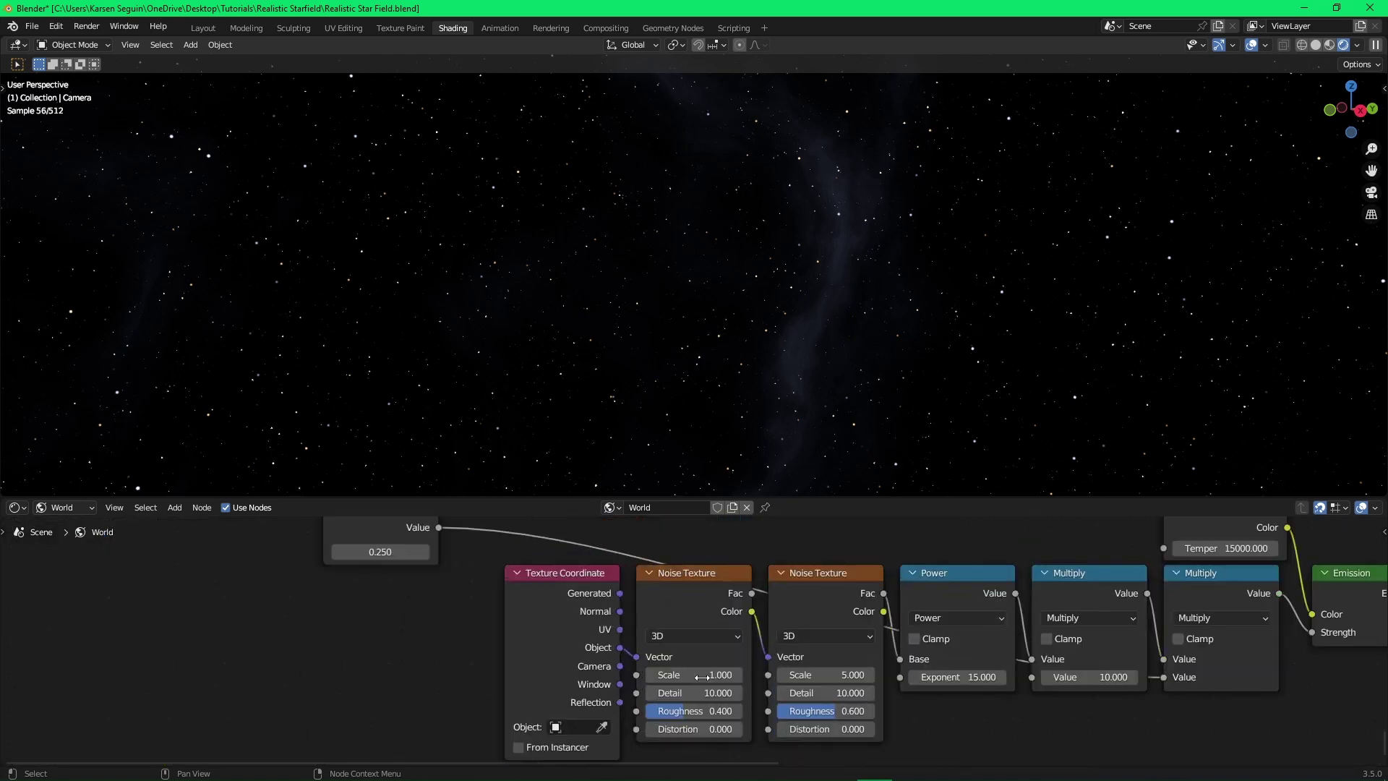
left_click_drag(701, 677, 740, 677, "shift")
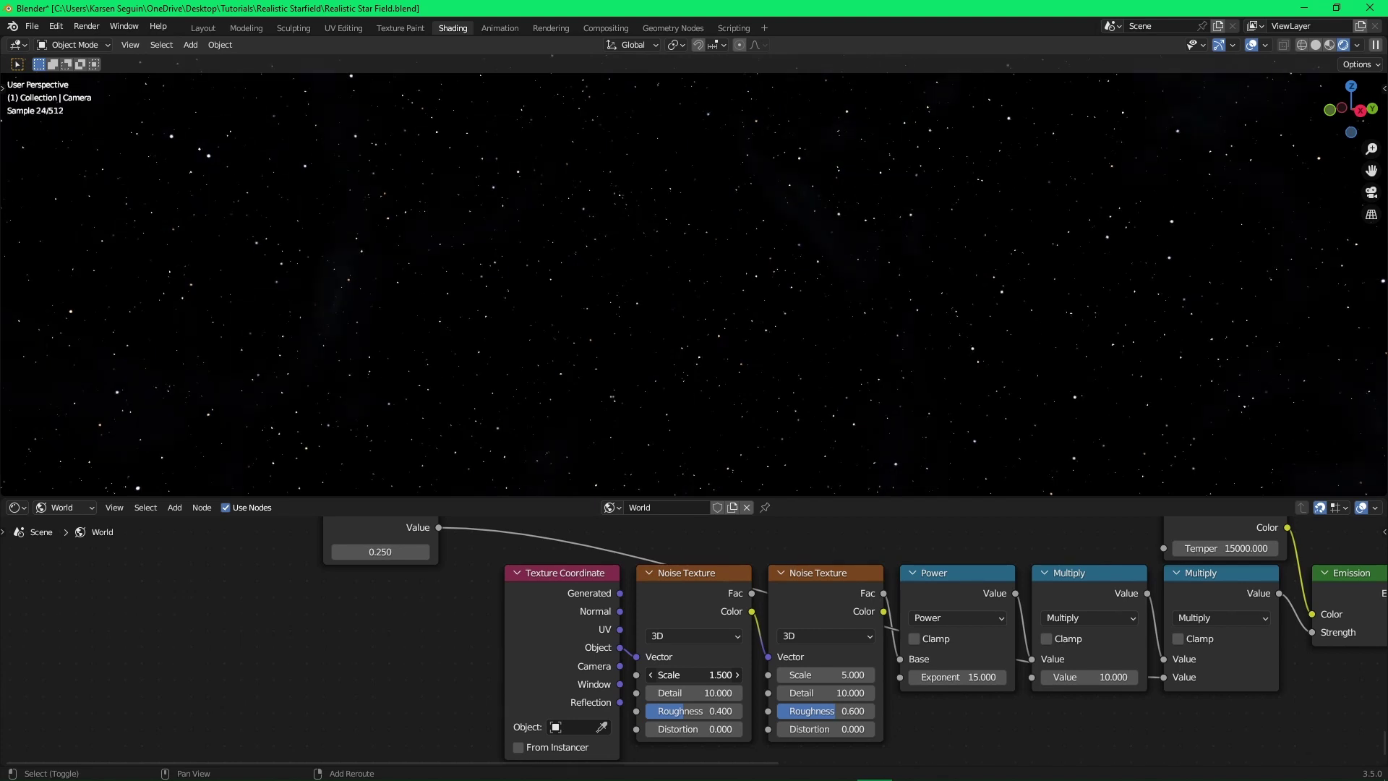
left_click_drag(705, 682, 707, 683, "shift")
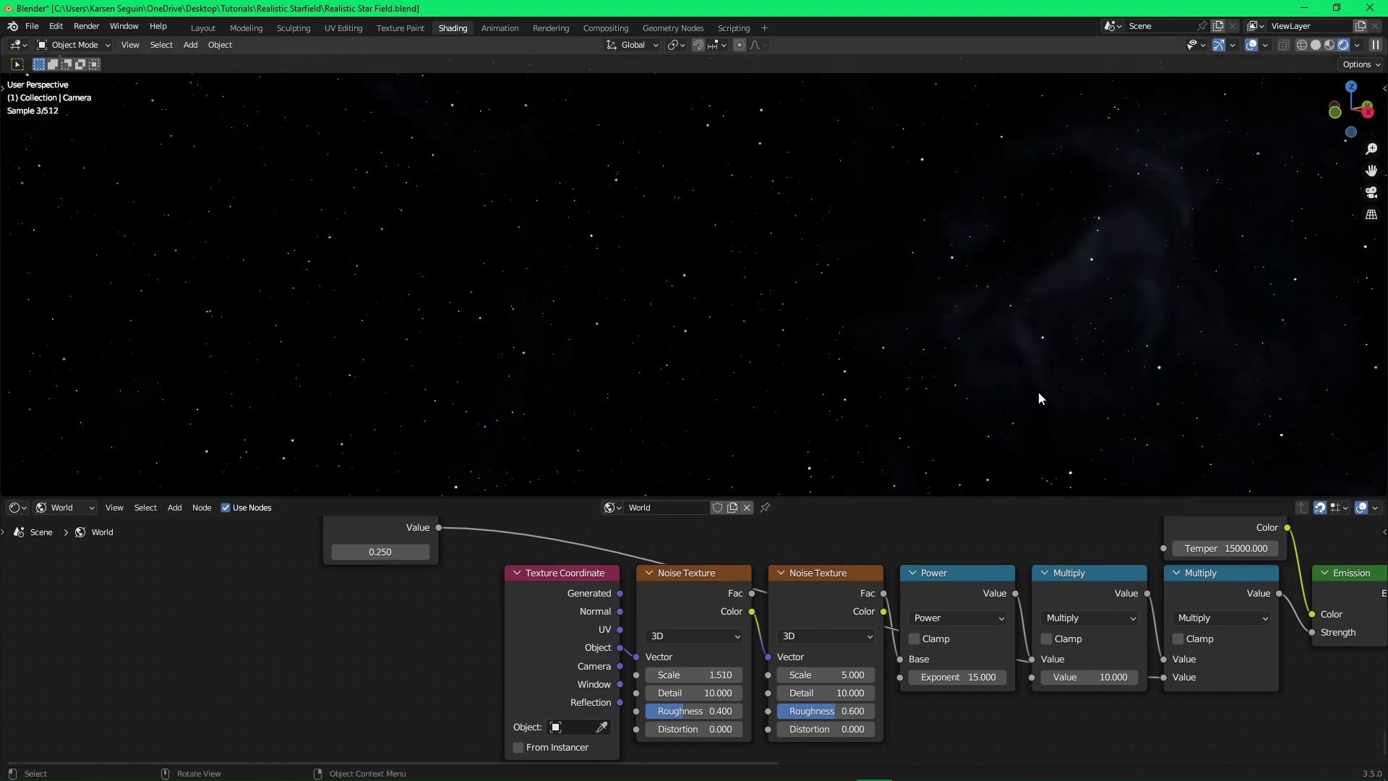
middle_click_drag(528, 282, 594, 285)
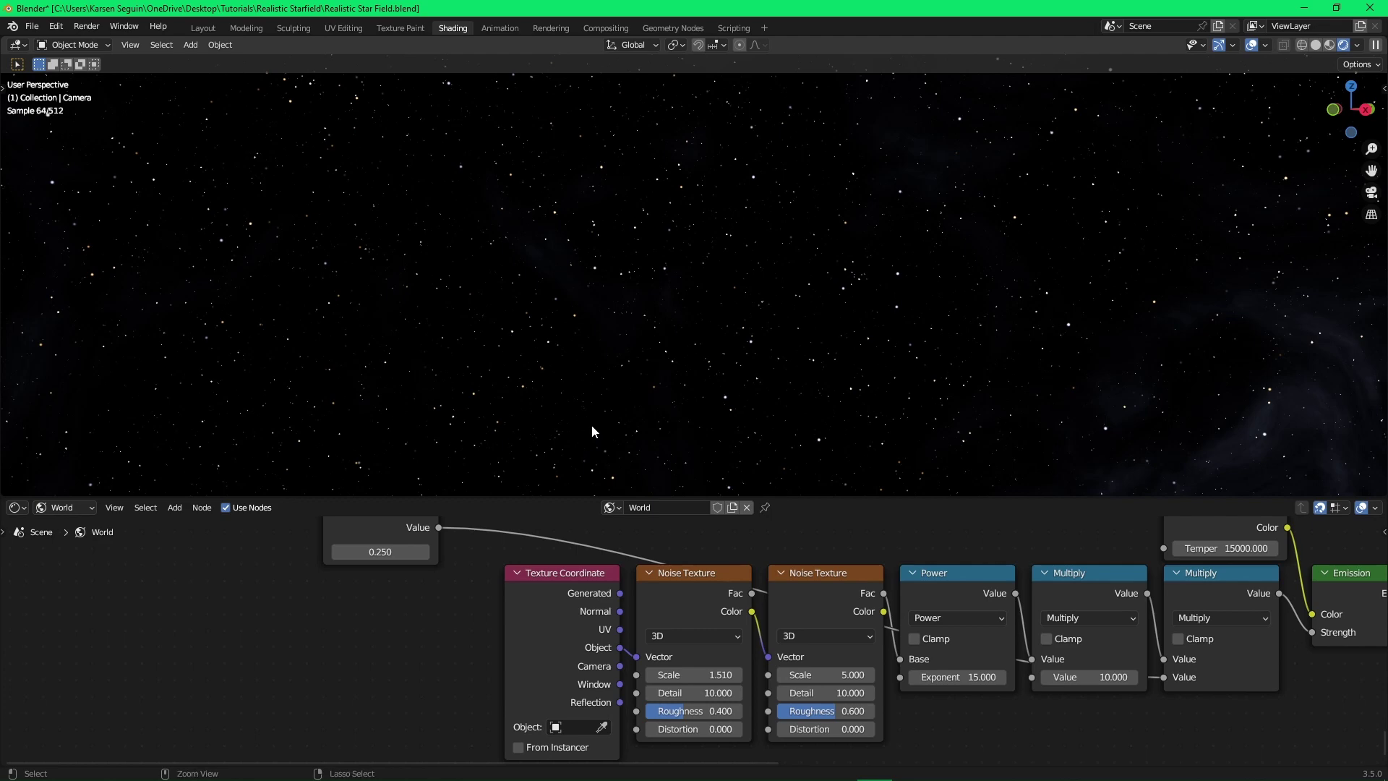
key("ctrl+z")
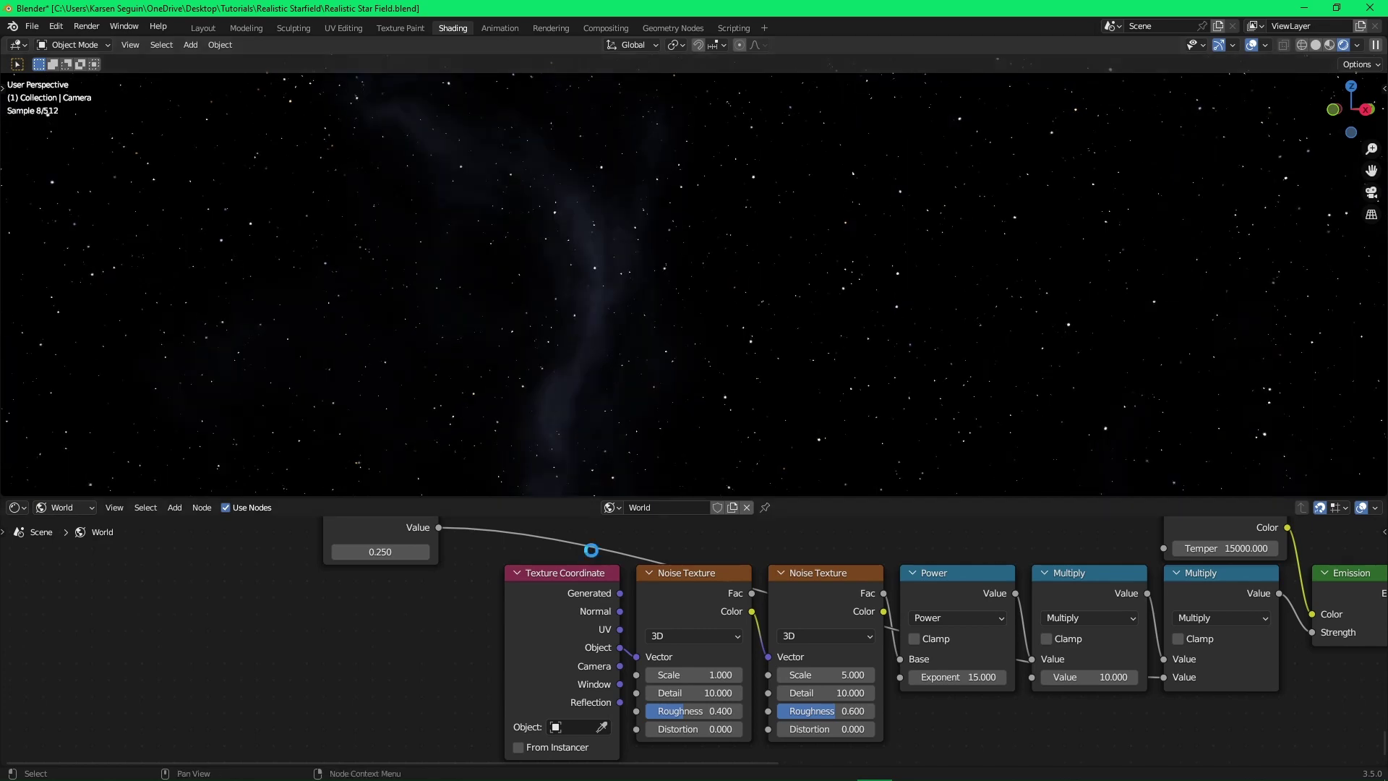
key("ctrl+s")
left_click(647, 523)
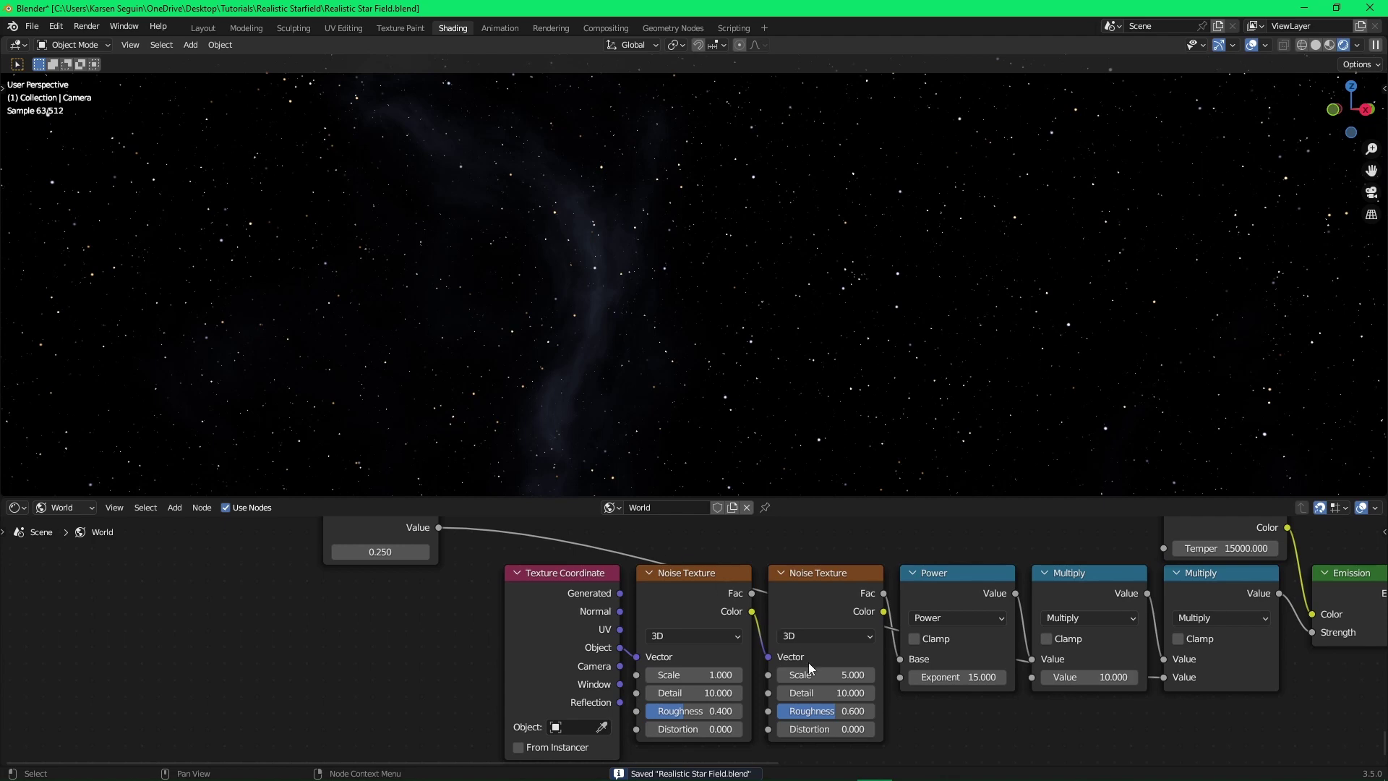
Try a Detail of 15 on the second and then the first gas Noise Texture, cancelling each change, and save.
left_click_drag(823, 693, 860, 692)
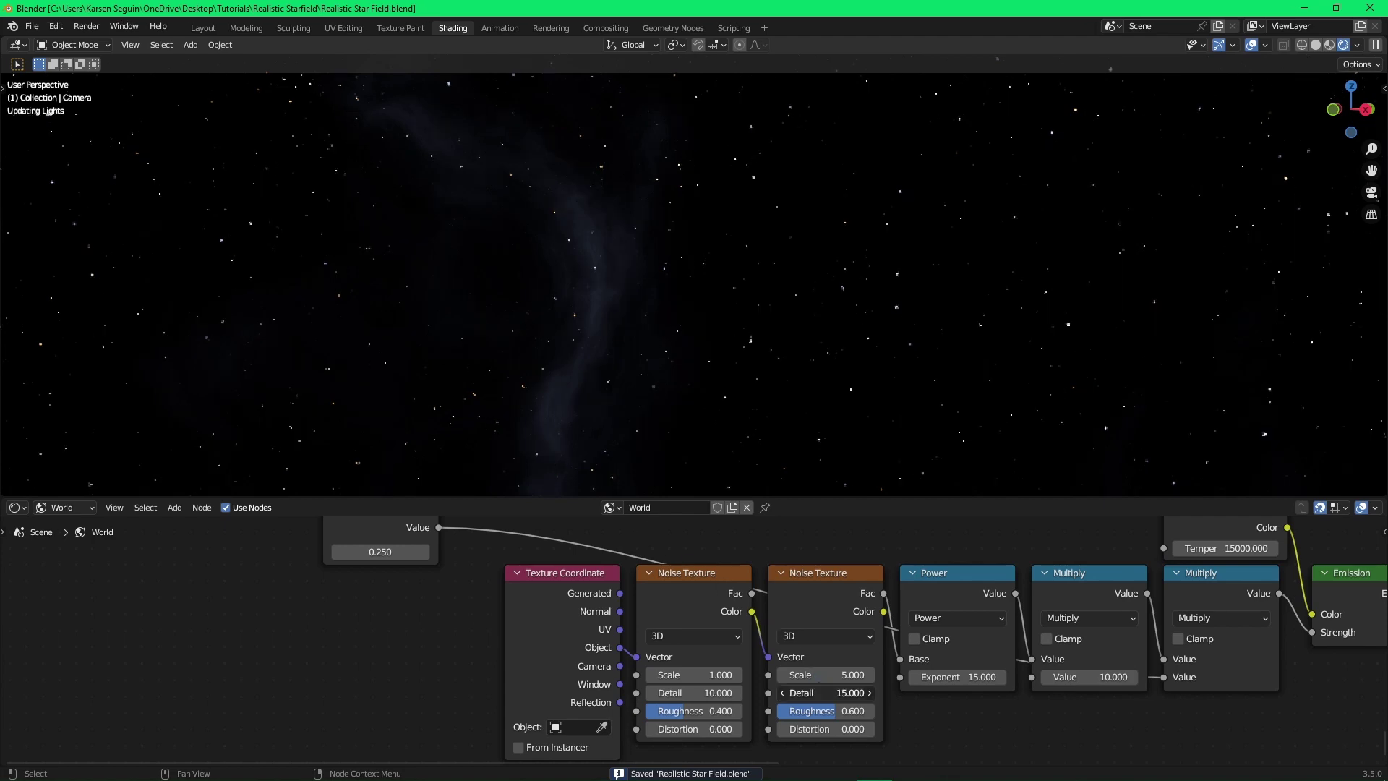
right_click(822, 693)
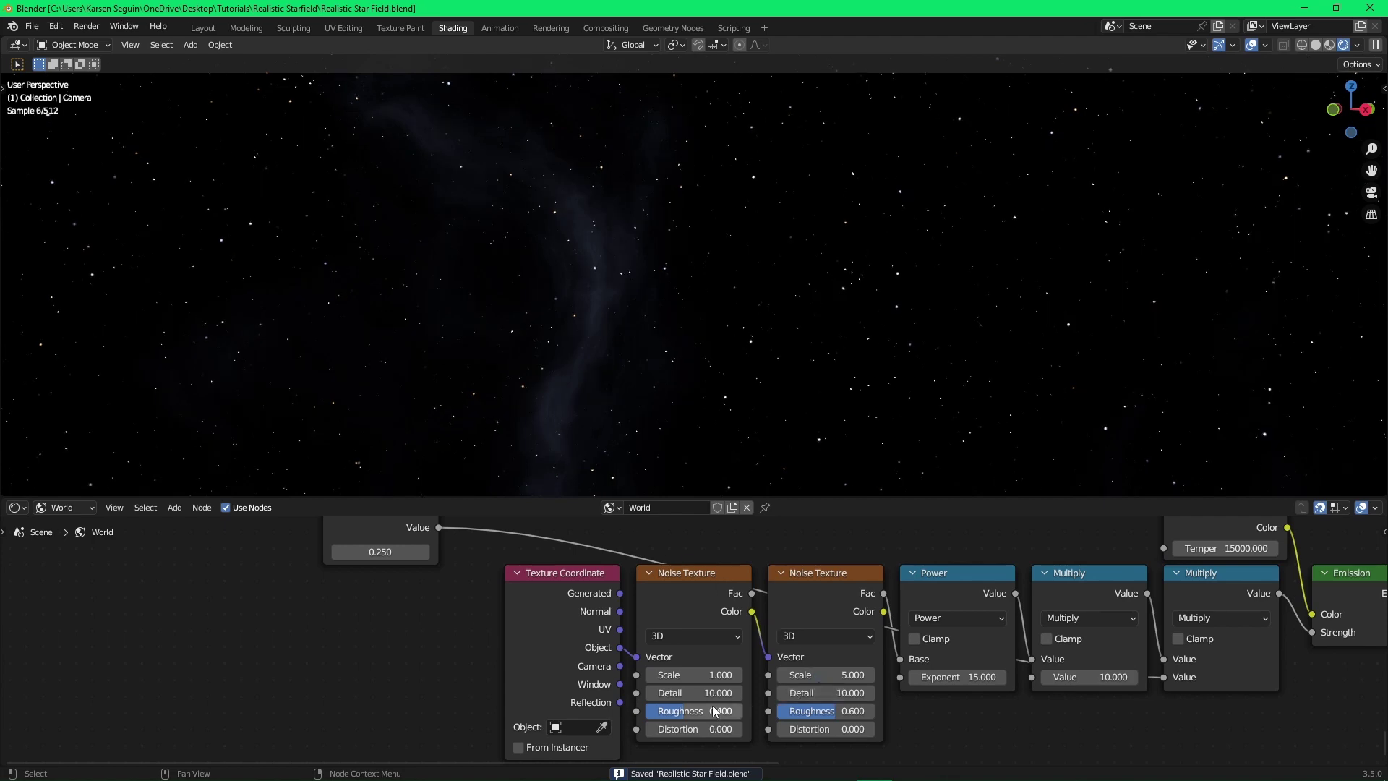
left_click_drag(712, 692, 752, 692)
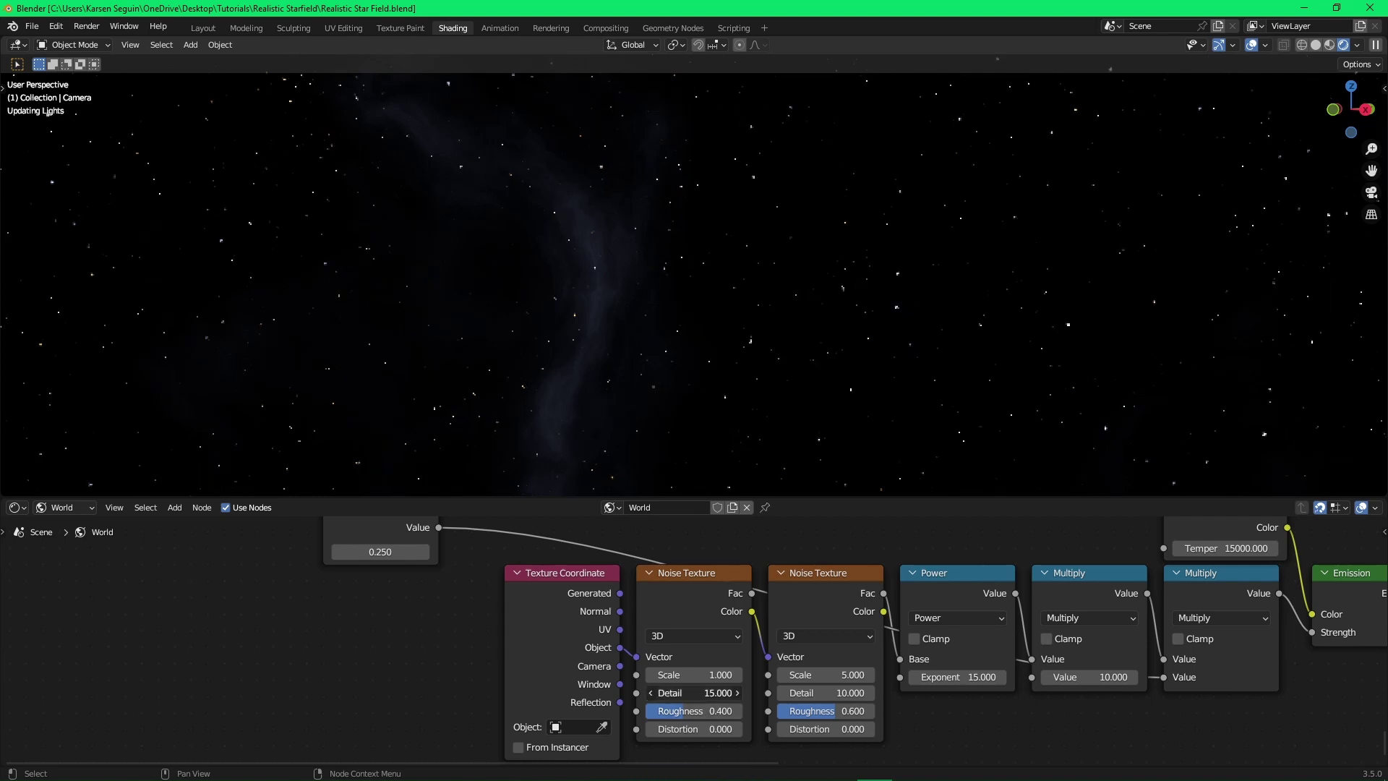
right_click(713, 693)
left_click(381, 670)
key("ctrl+s")
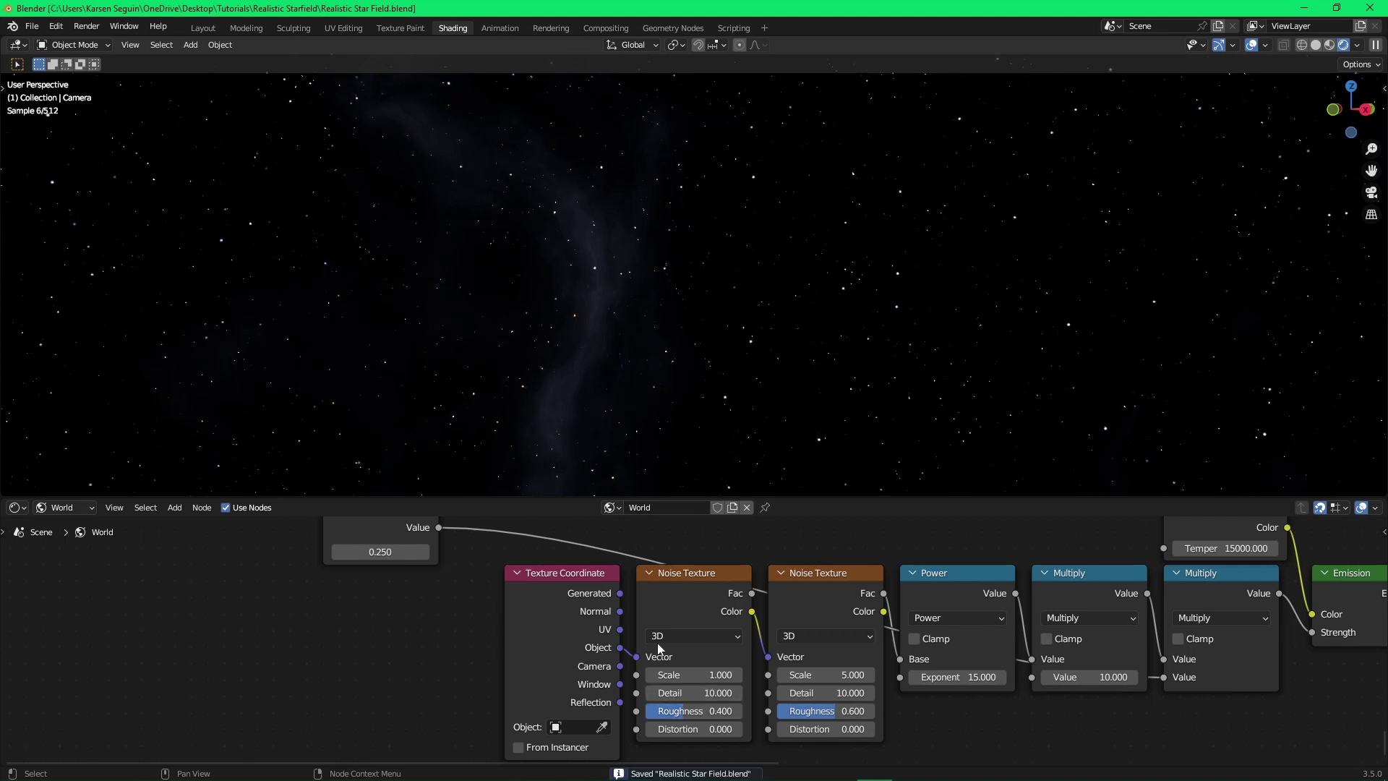
Switch the first gas Noise Texture from 3D to 4D and save the file.
left_click(685, 636)
left_click(677, 706)
scroll(425, 689, "down", 1)
scroll(426, 689, "down", 1)
key("ctrl+s")
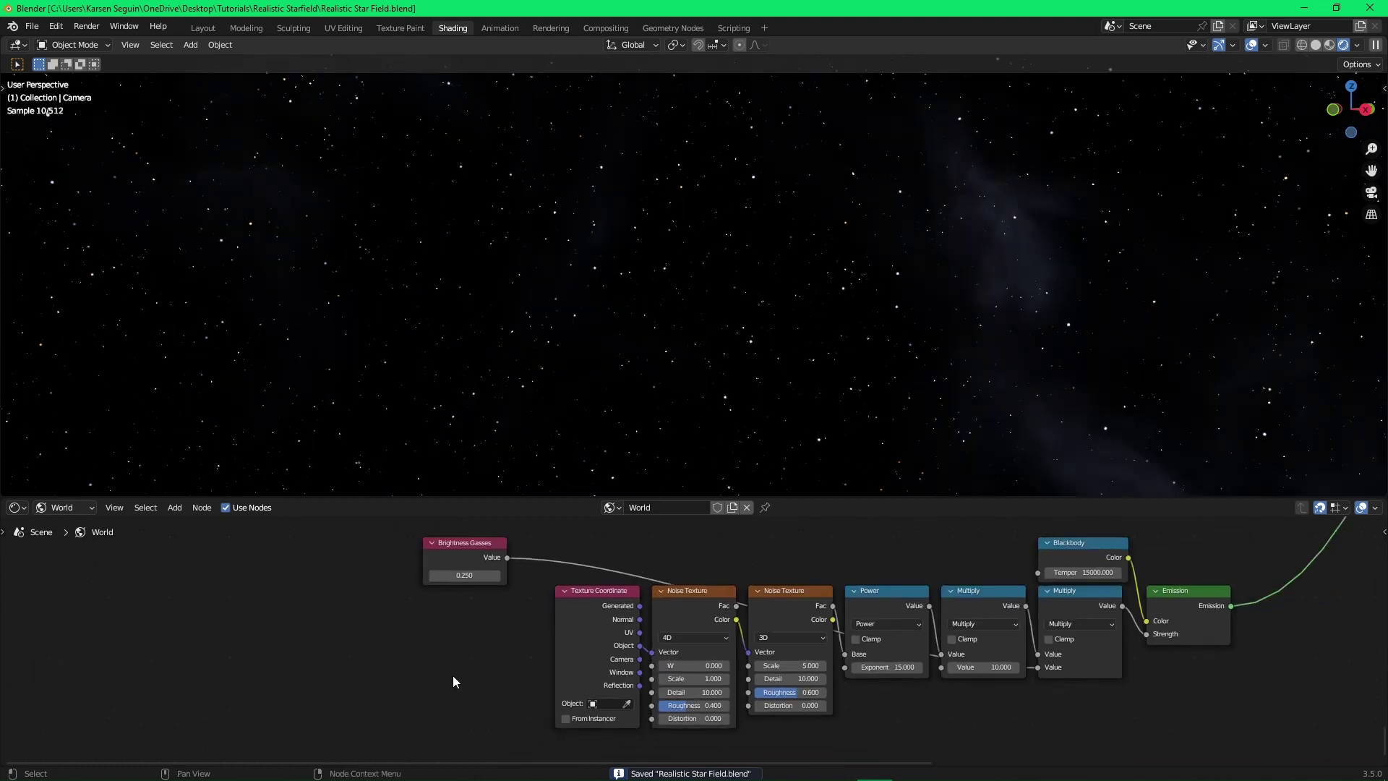
scroll(499, 622, "down", 3)
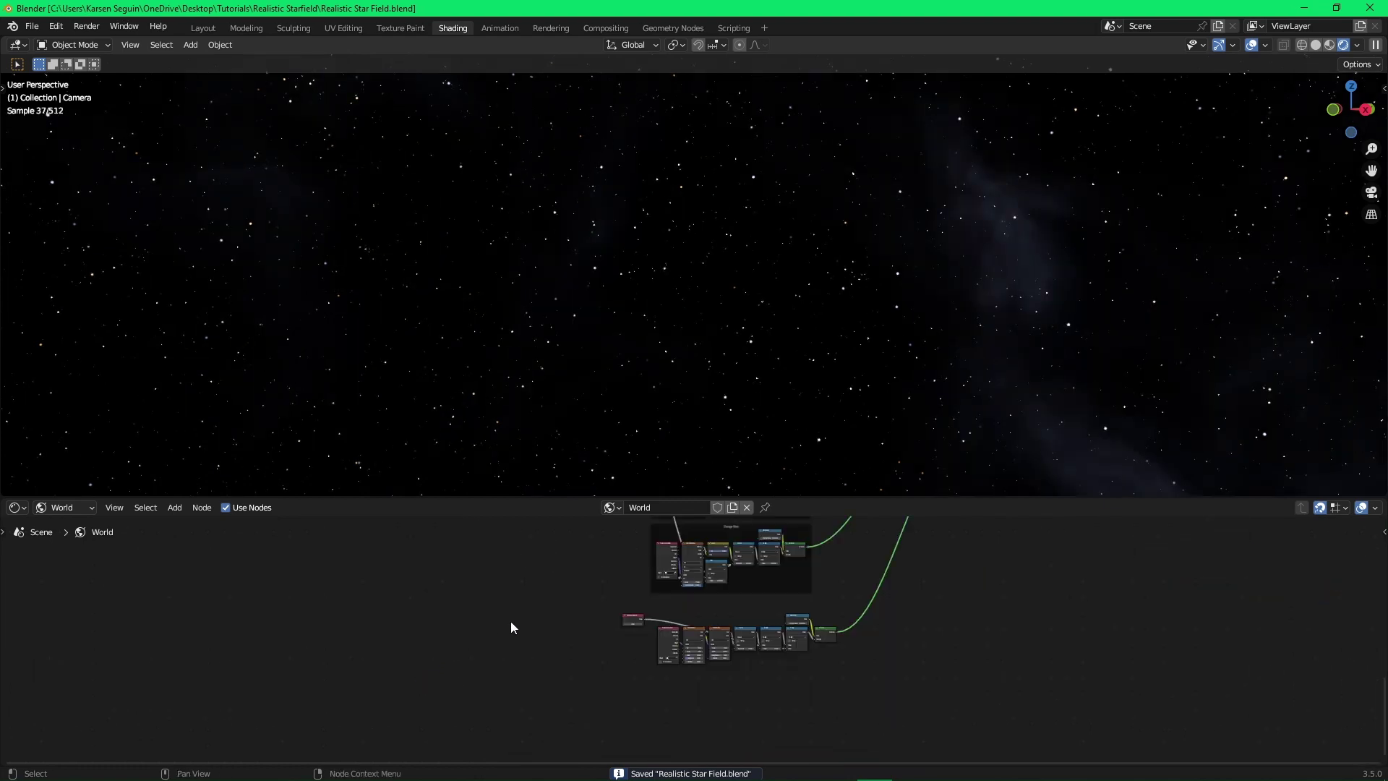
Move the shared Value node beside the gas nodes, connect it to the first gas Noise Texture's W input, and save the file.
scroll(514, 623, "down", 1)
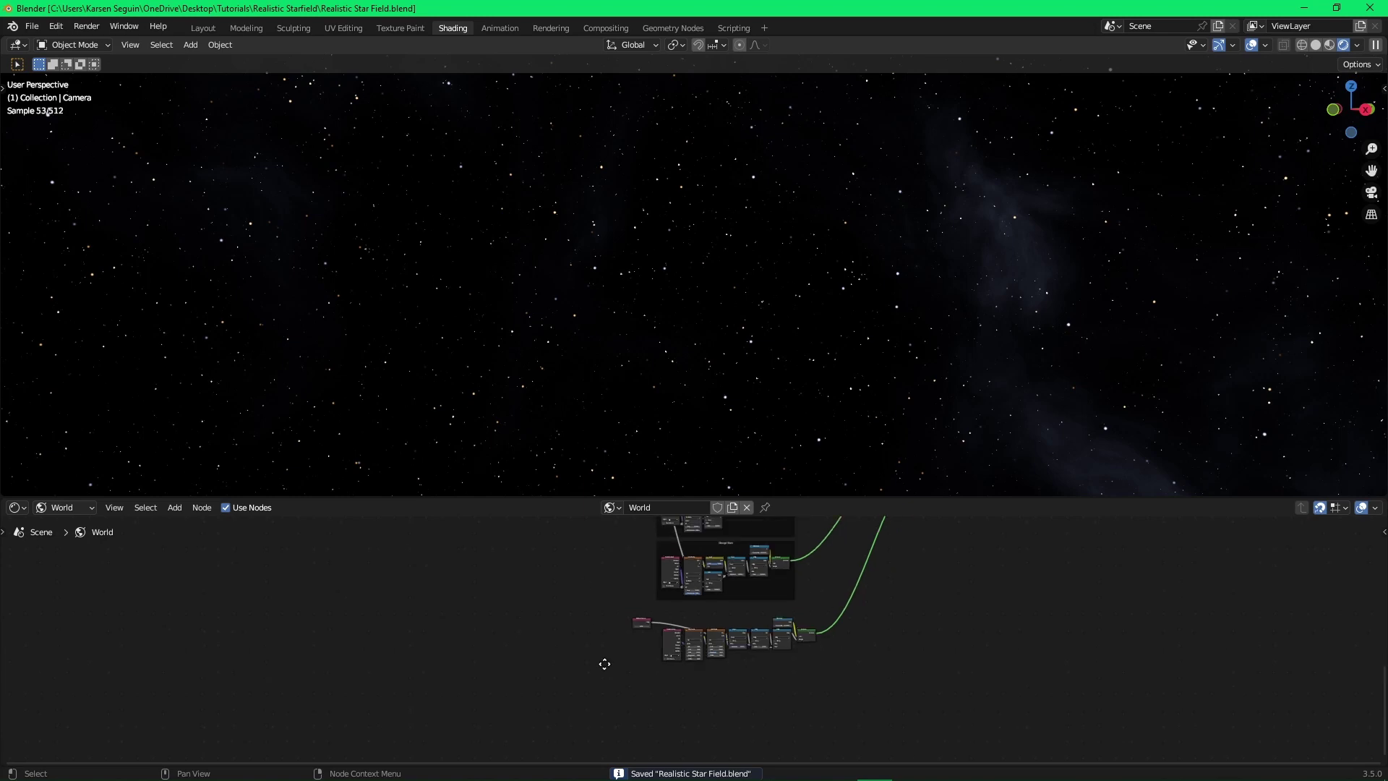
middle_click_drag(604, 663, 677, 758)
scroll(677, 758, "down", 6)
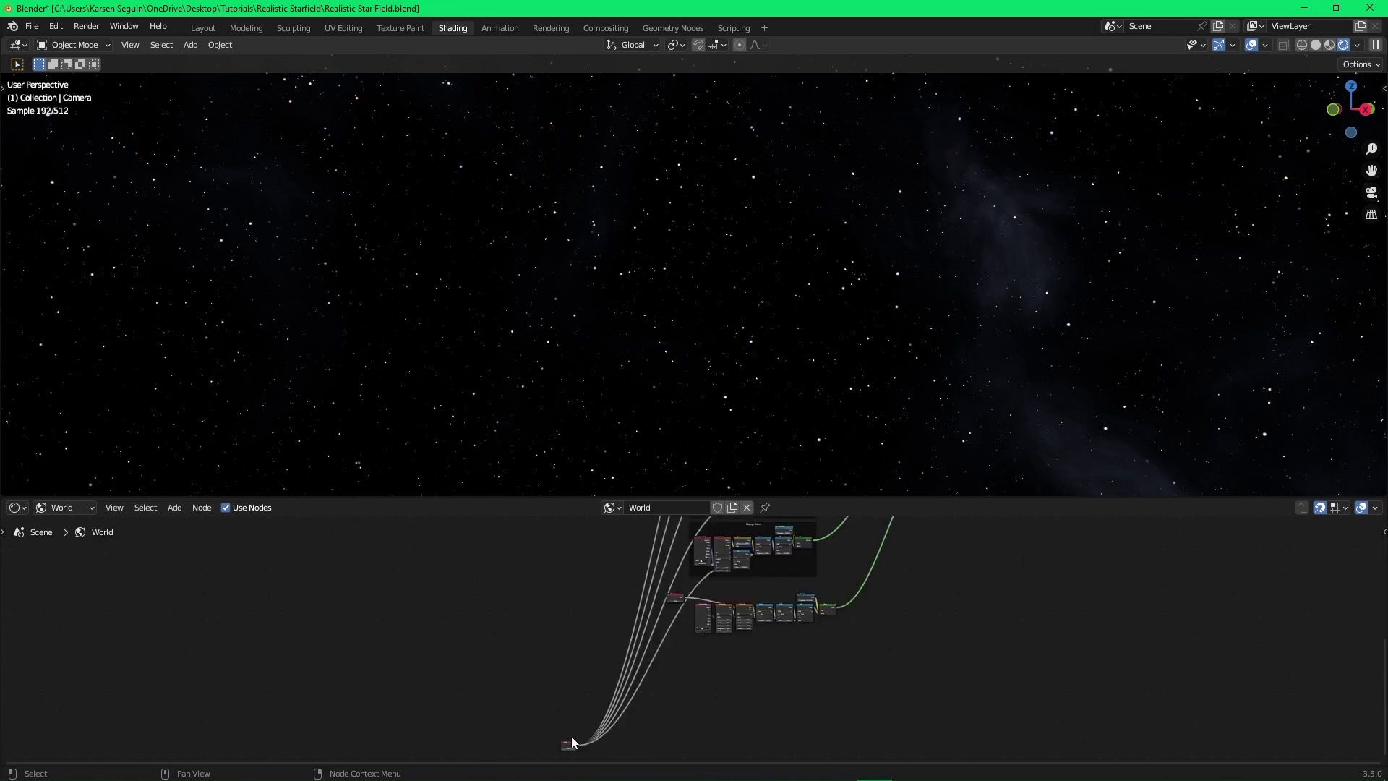
left_click_drag(574, 745, 622, 626)
scroll(651, 637, "up", 6)
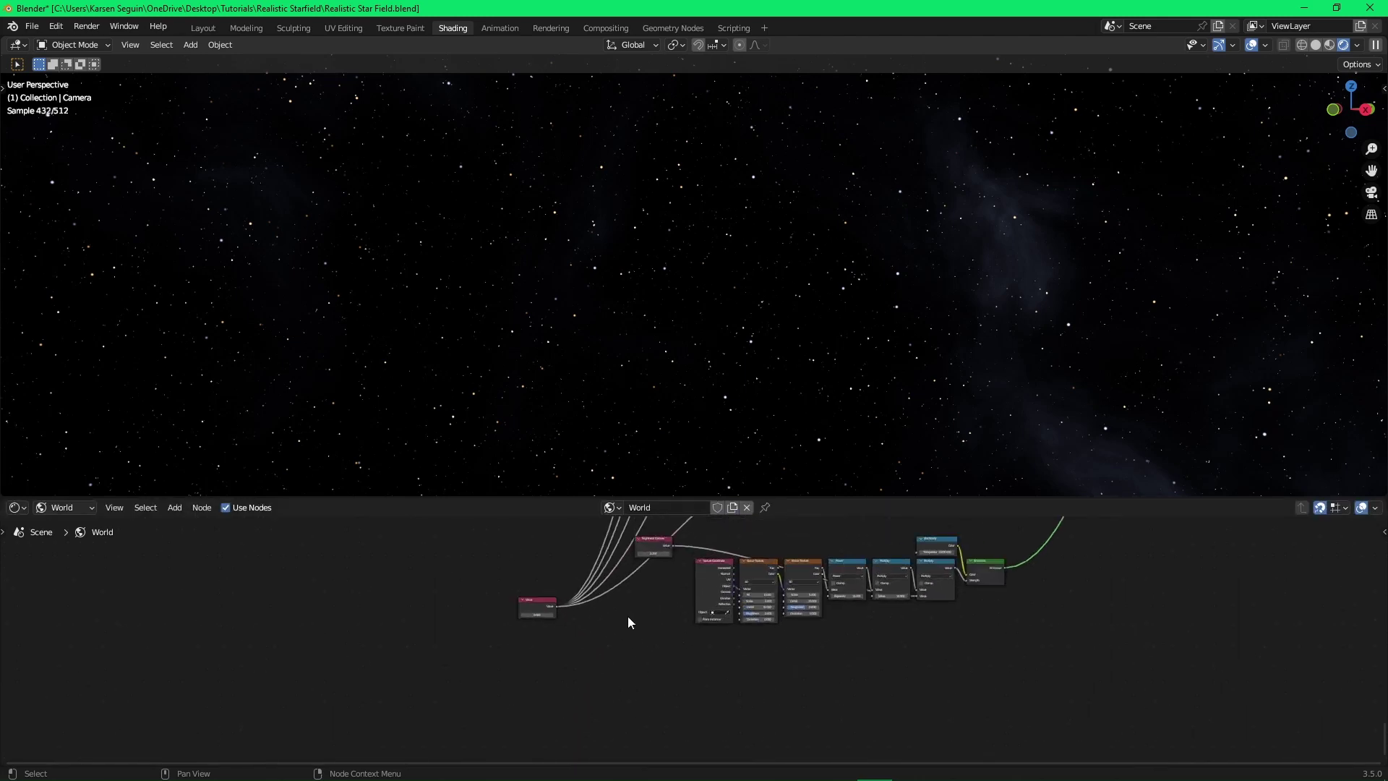
left_click_drag(395, 637, 736, 617)
key("ctrl+s")
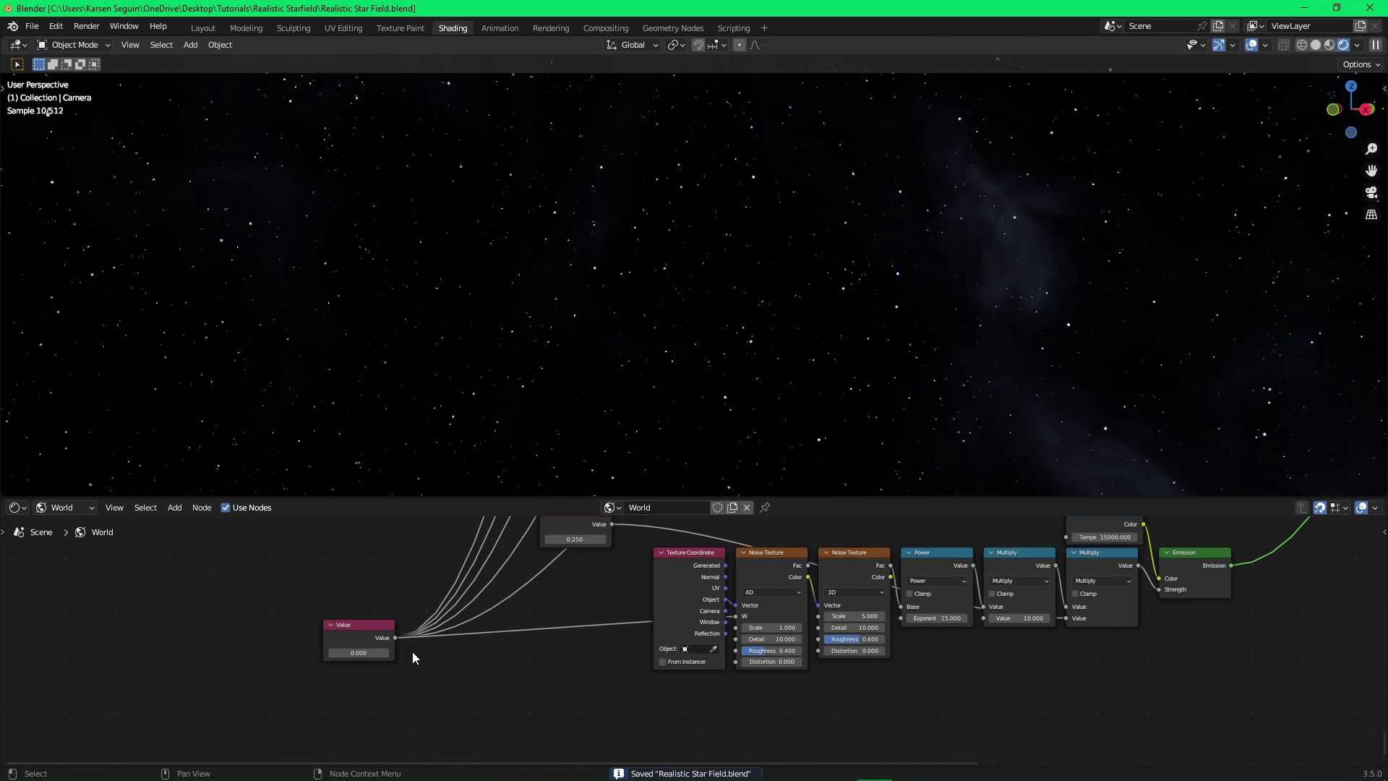
Set the shared Value node to 5, look through the camera, and save the file.
type("5")
key("Return")
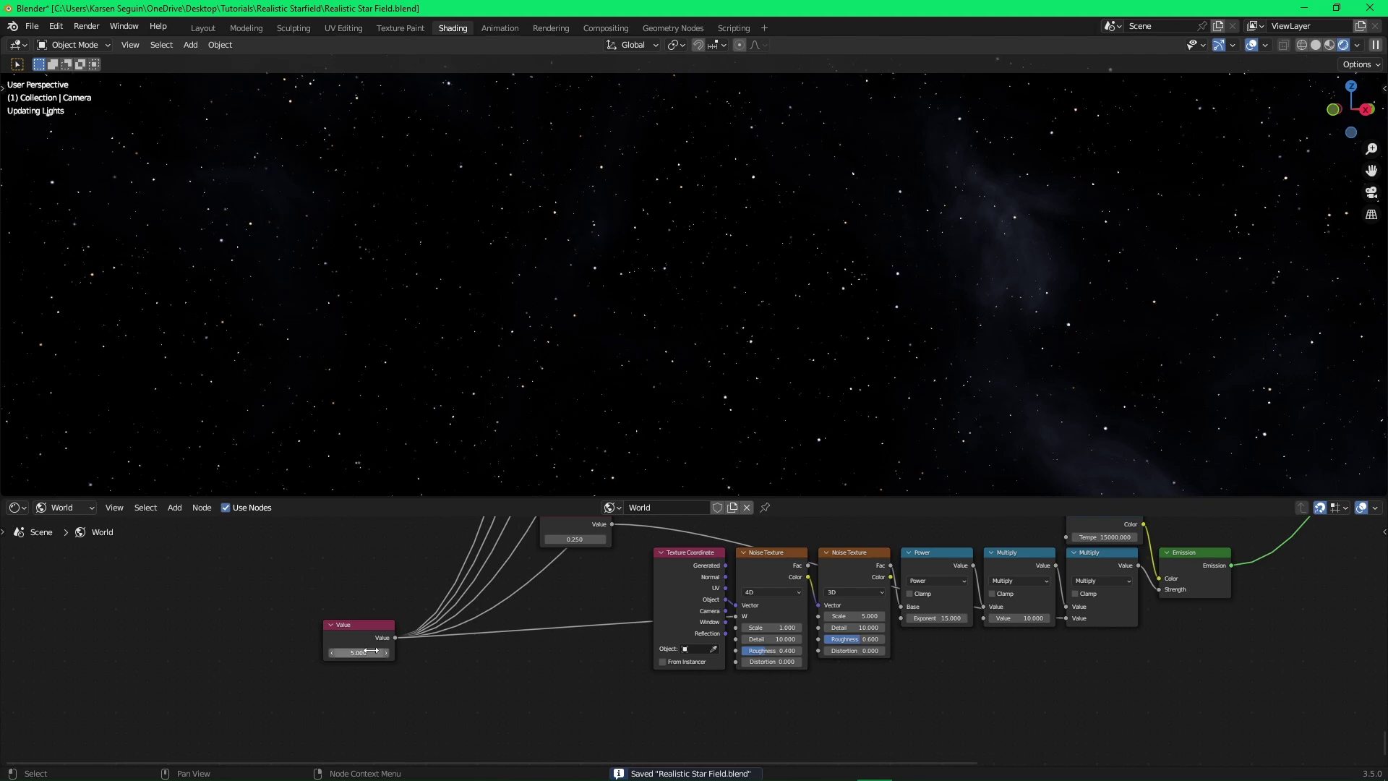
key("KP_0")
key("ctrl+s")
Try 0 on the shared Value node, adjust it to 5.790 to vary the star and gas pattern, and save the file.
double_click(357, 653)
type("0")
key("Return")
left_click_drag(358, 653, 373, 658)
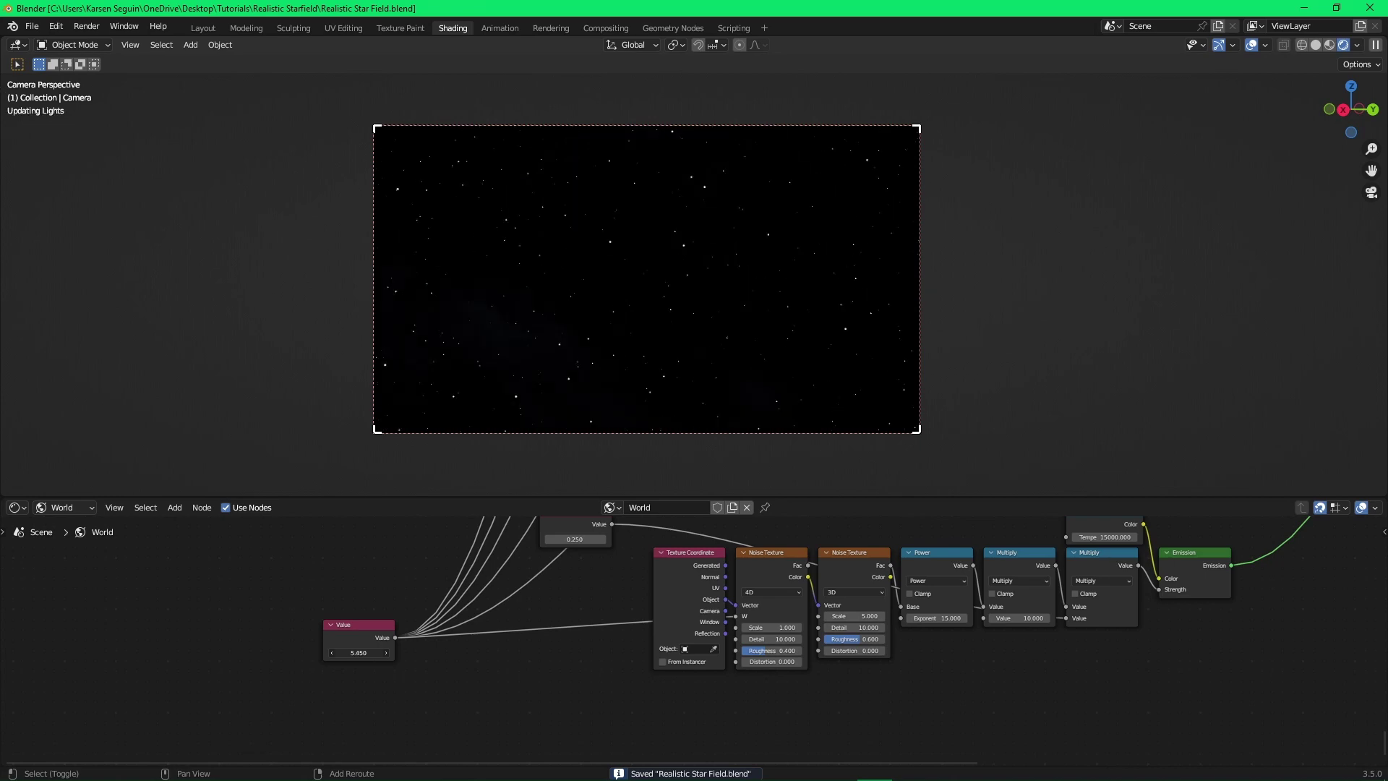
left_click_drag(358, 652, 383, 653)
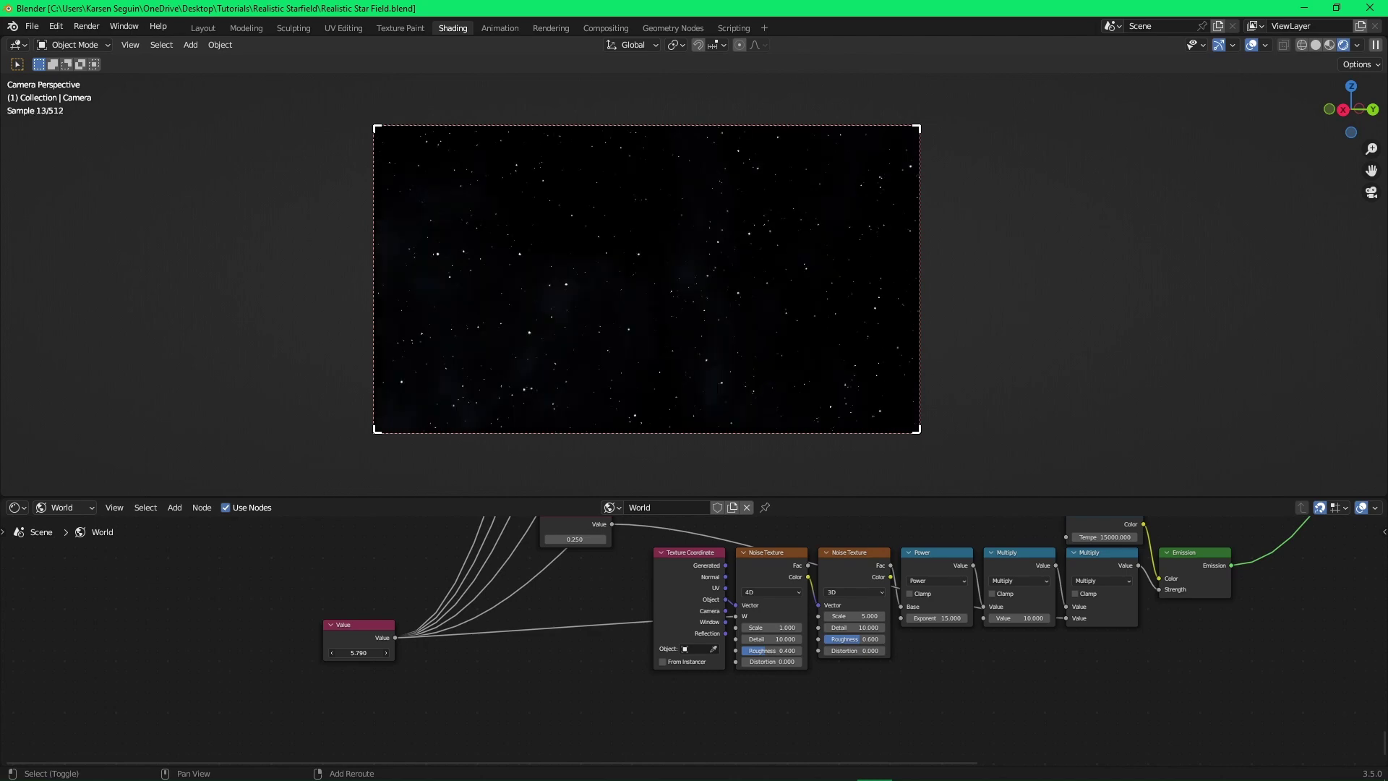
key("ctrl+s")
key("ctrl+s")
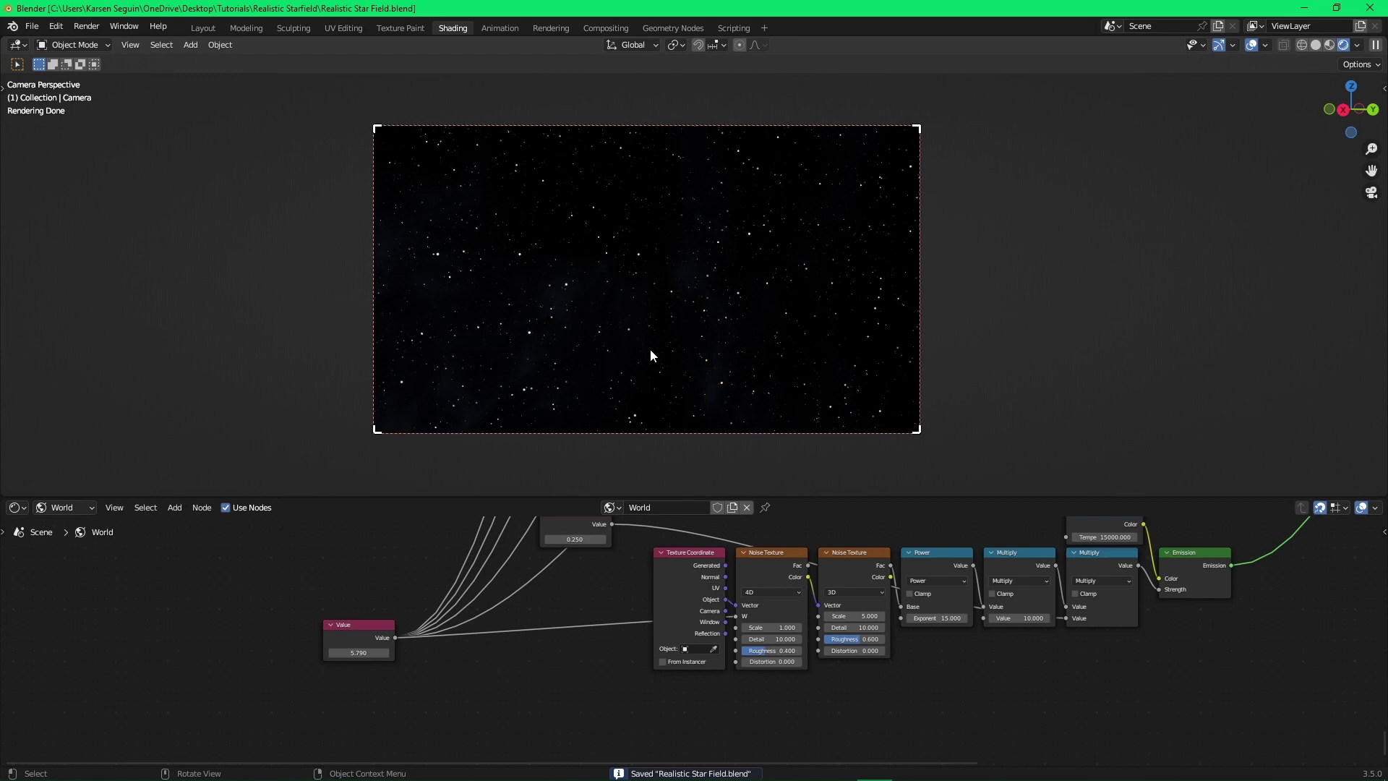
Place the Brightness Gasses node directly above the gas group's Texture Coordinate node.
scroll(564, 373, "up", 1)
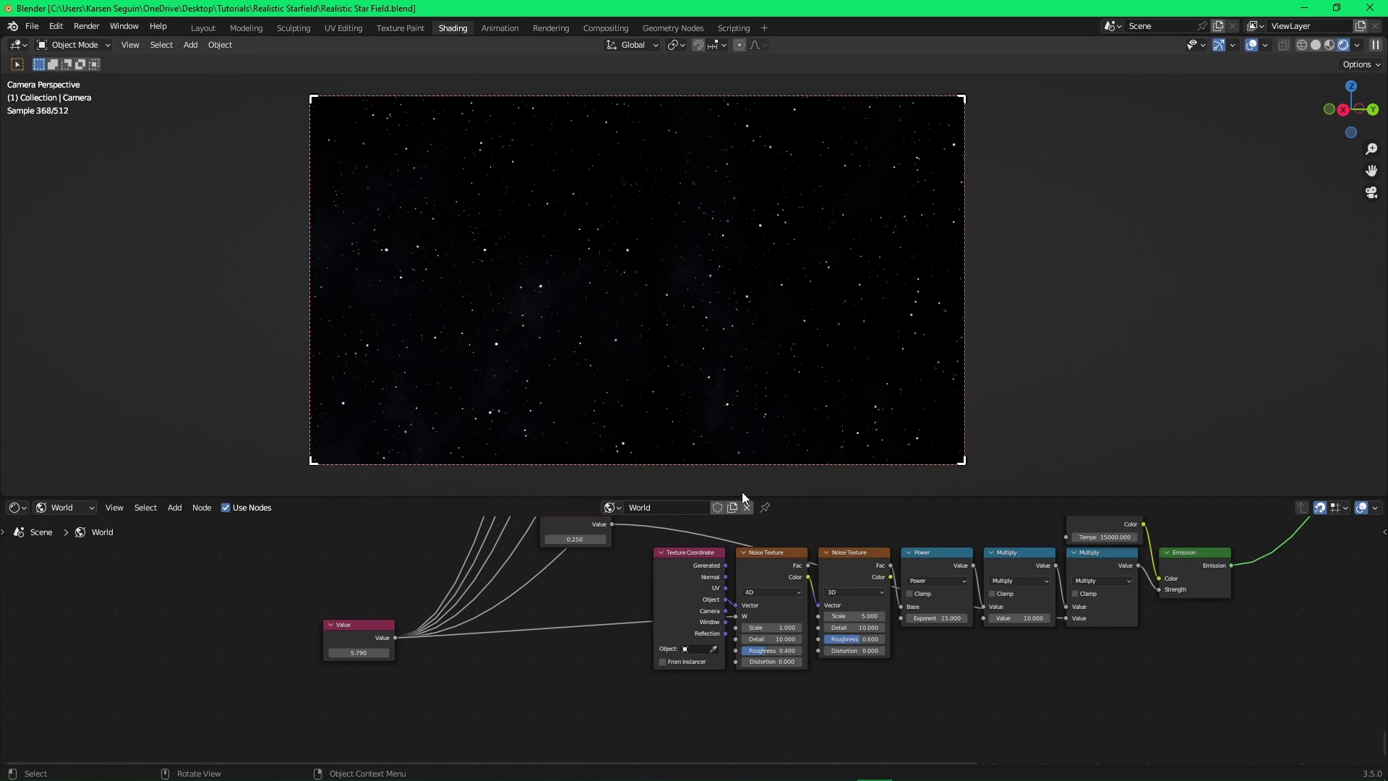
scroll(813, 538, "down", 2)
left_click_drag(490, 576, 581, 569)
left_click(622, 571)
scroll(622, 573, "down", 1)
middle_click_drag(622, 573, 701, 611)
scroll(625, 650, "down", 6)
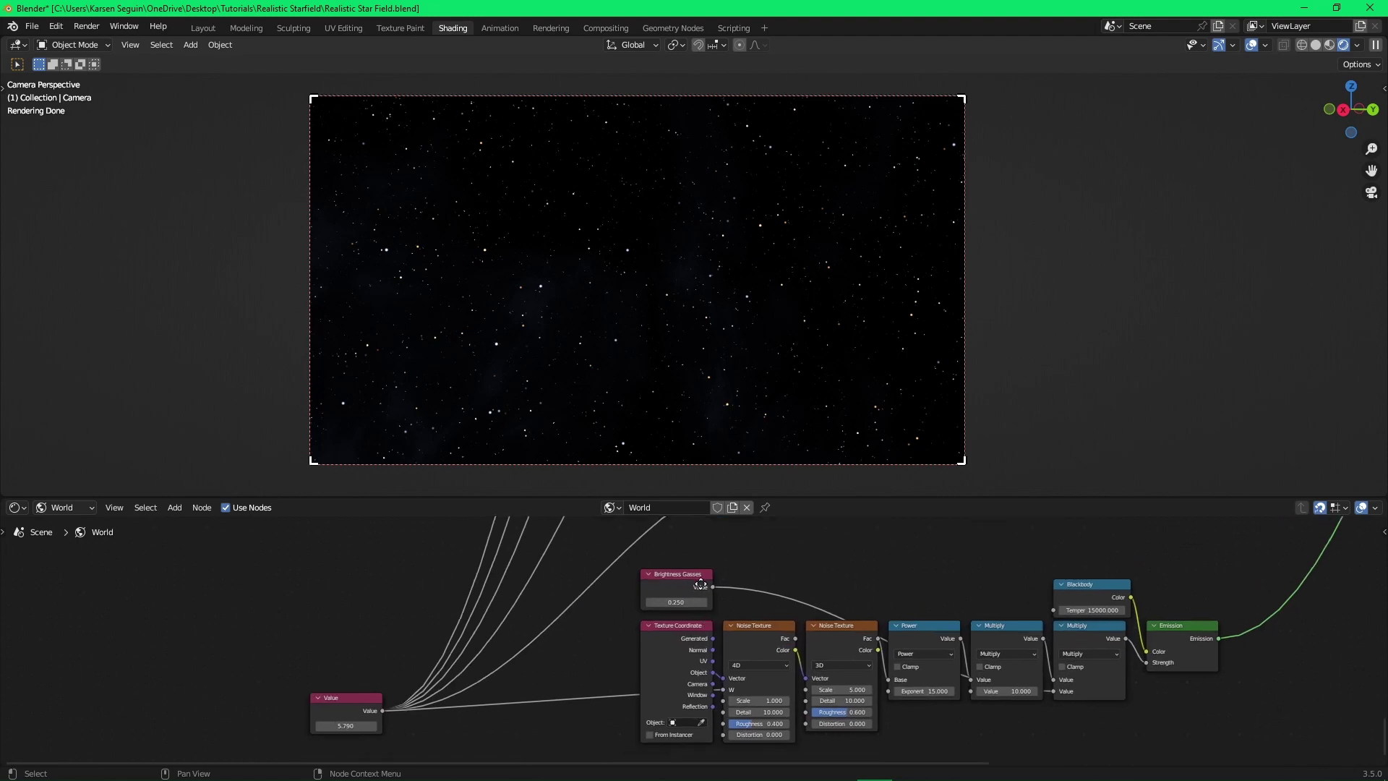
Show the entire node tree, select and deselect its nodes as a group, and save the file.
key("Home")
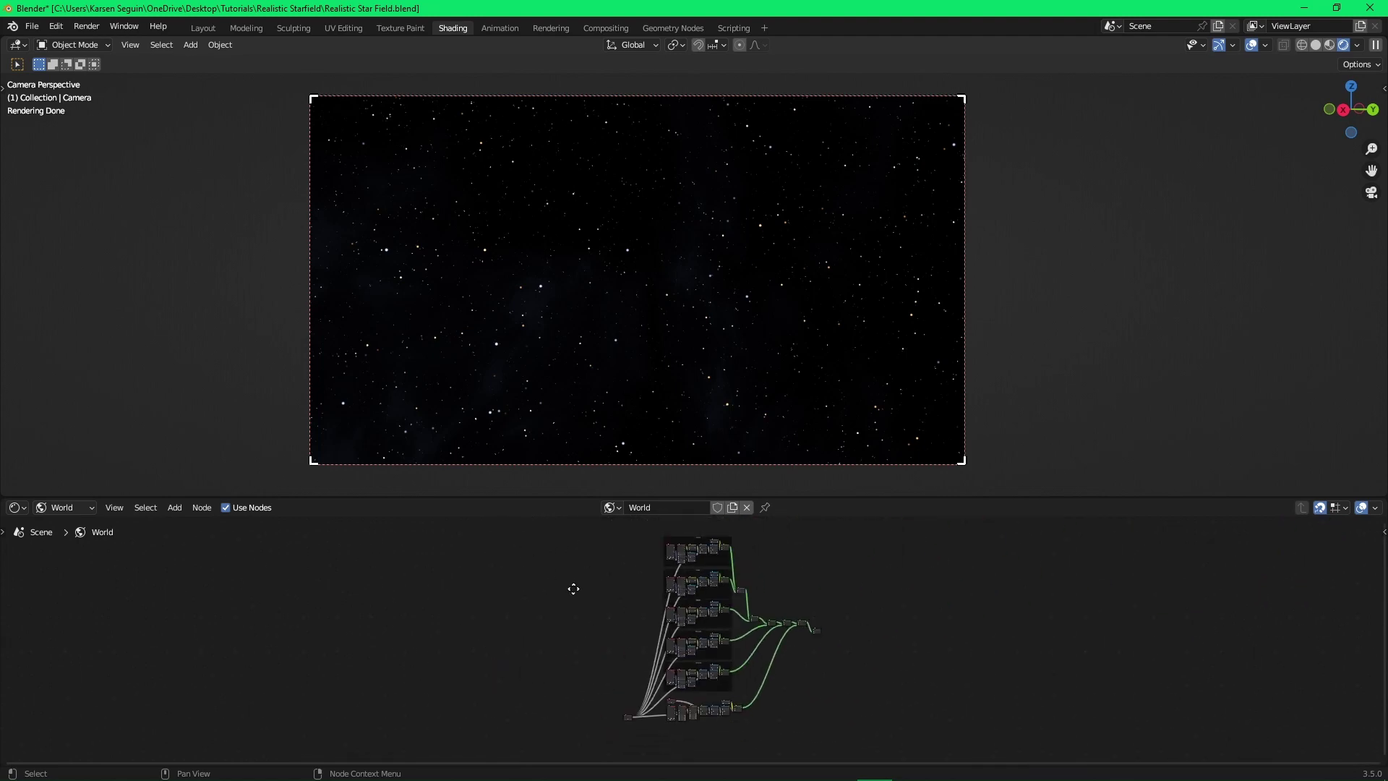
left_click_drag(525, 543, 813, 753)
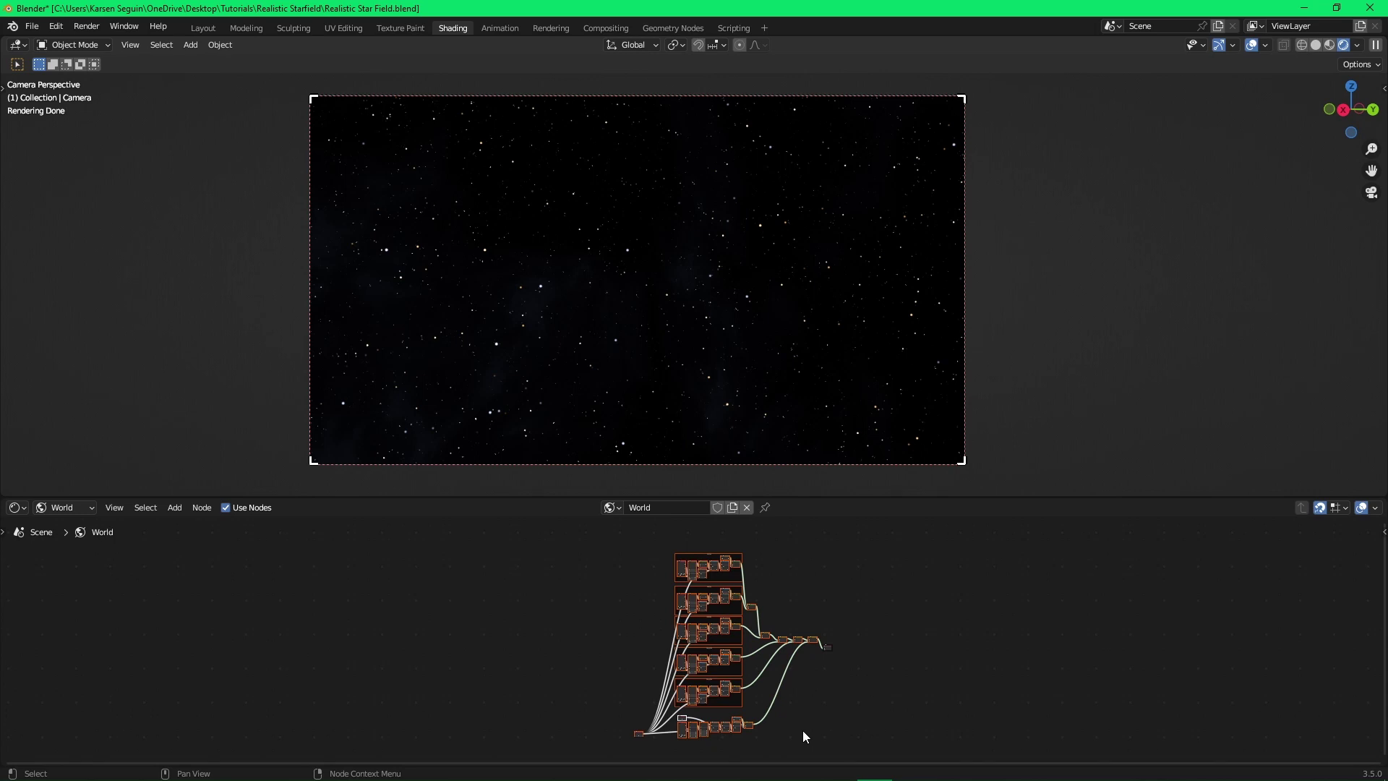
left_click(809, 730)
key("ctrl+s")
Move the shared Value node slightly up and away from the gas nodes.
scroll(716, 622, "up", 1)
scroll(756, 666, "up", 8)
left_click(646, 669)
left_click_drag(646, 669, 620, 590)
Try joining the Value node's outgoing links through a reroute and shifting the node, and undo these changes.
right_click_drag(673, 557, 681, 636, "shift")
left_click(688, 656)
left_click_drag(606, 582, 580, 564)
left_click(630, 601)
scroll(630, 602, "up", 1)
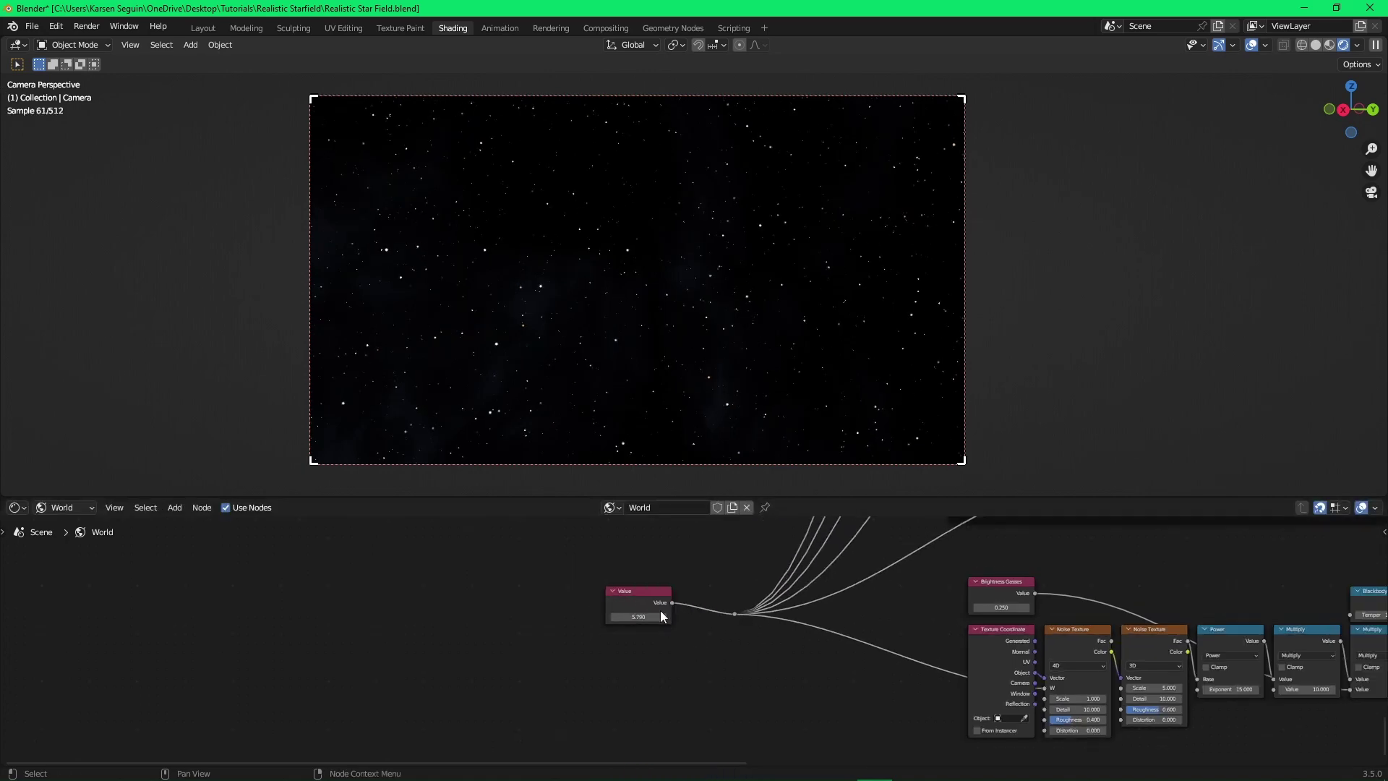
middle_click_drag(1001, 640, 764, 614)
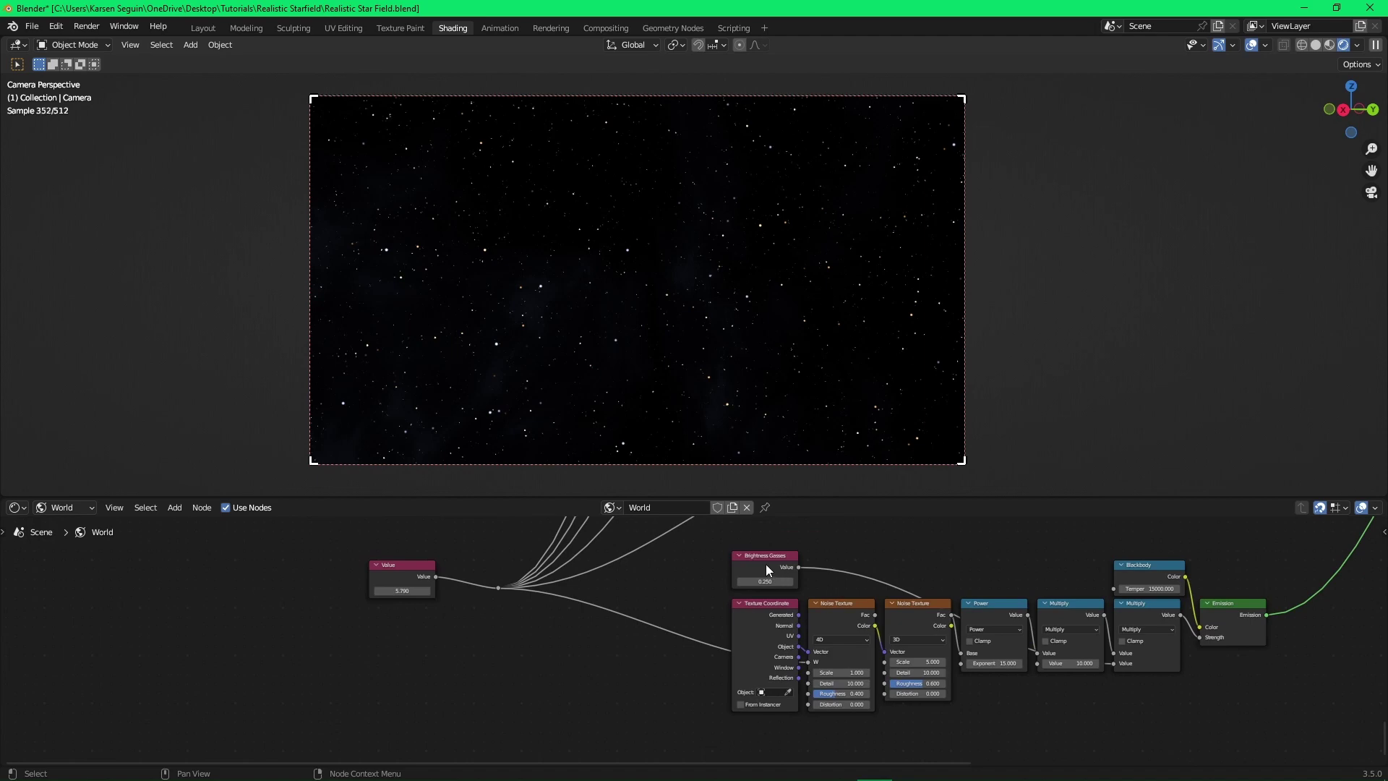
key("ctrl+z")
key("ctrl+z")
key("ctrl+z")
key("ctrl+z")
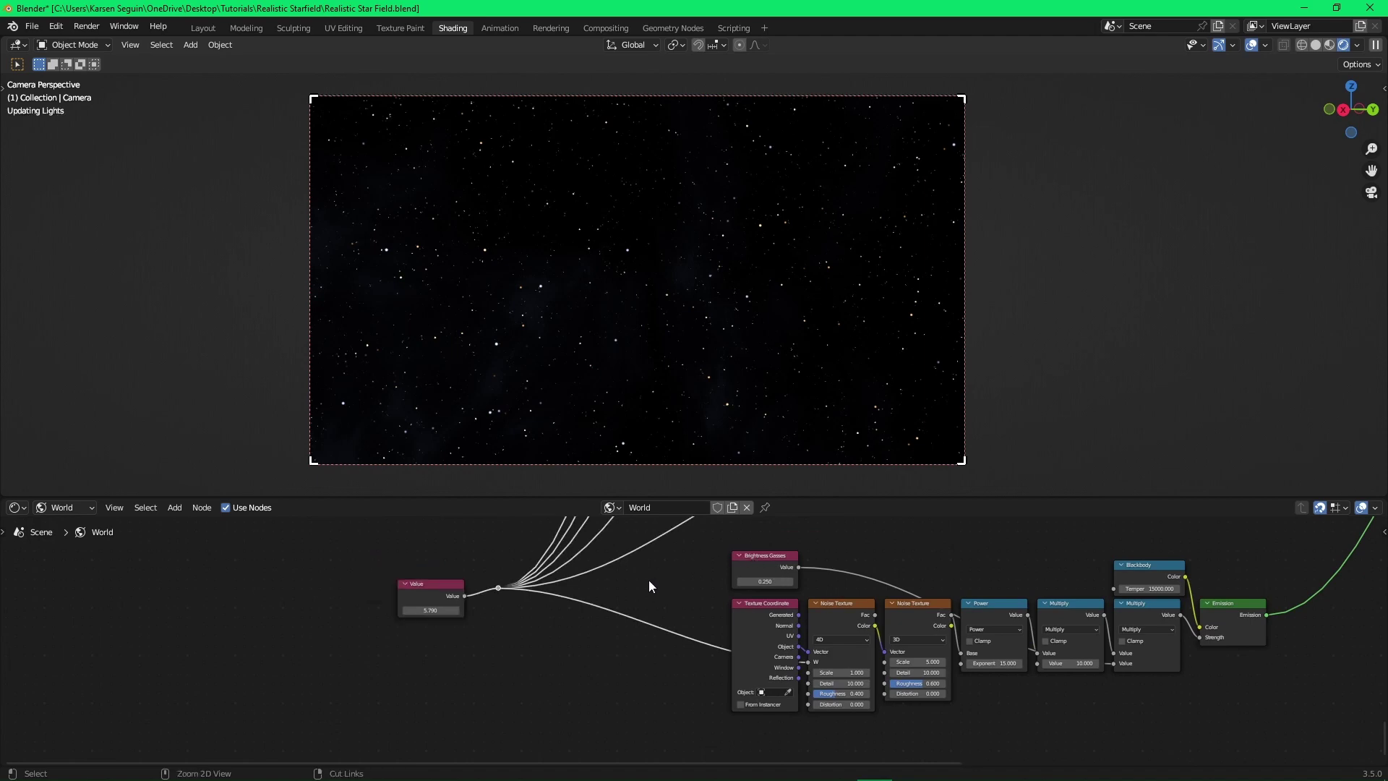
Save the star field file with the Value node linked directly to its targets.
key("ctrl+s")
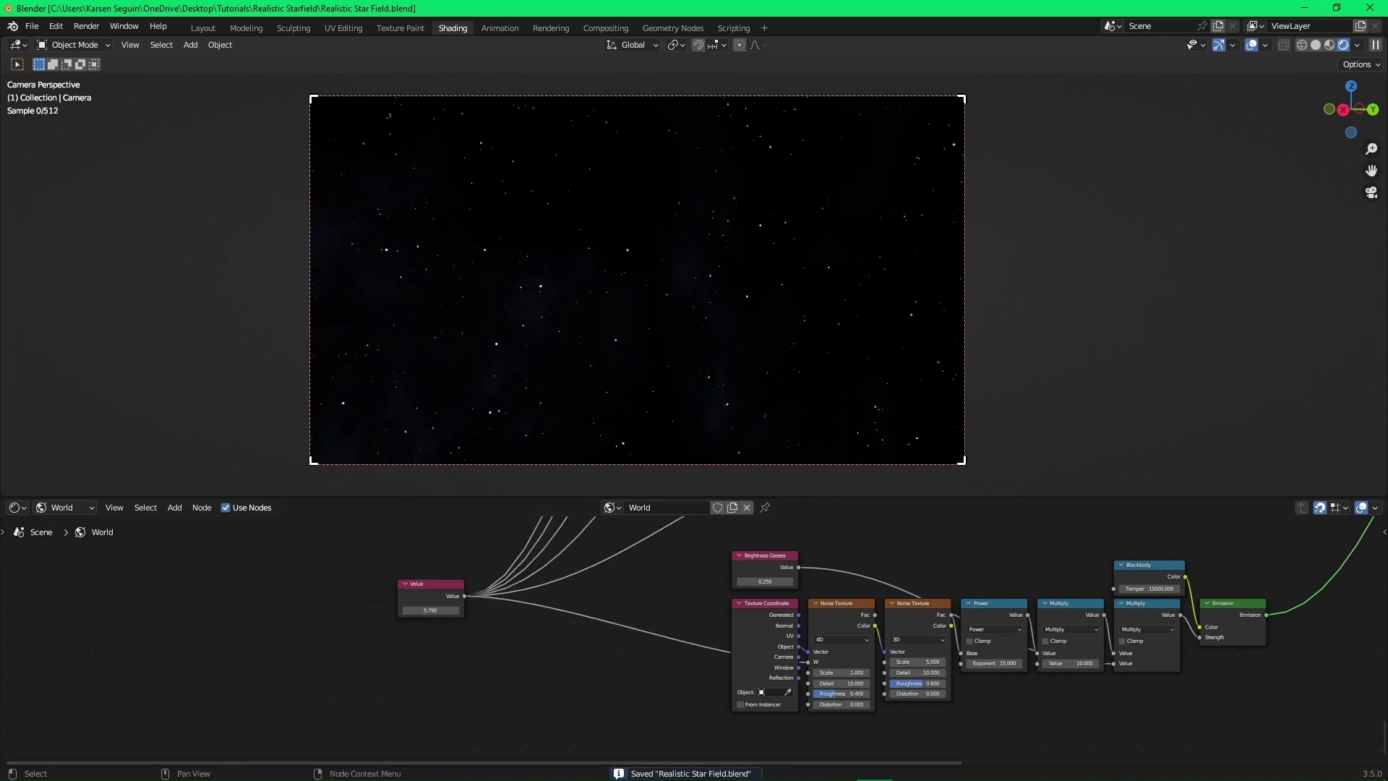
mouse_move(766, 764)
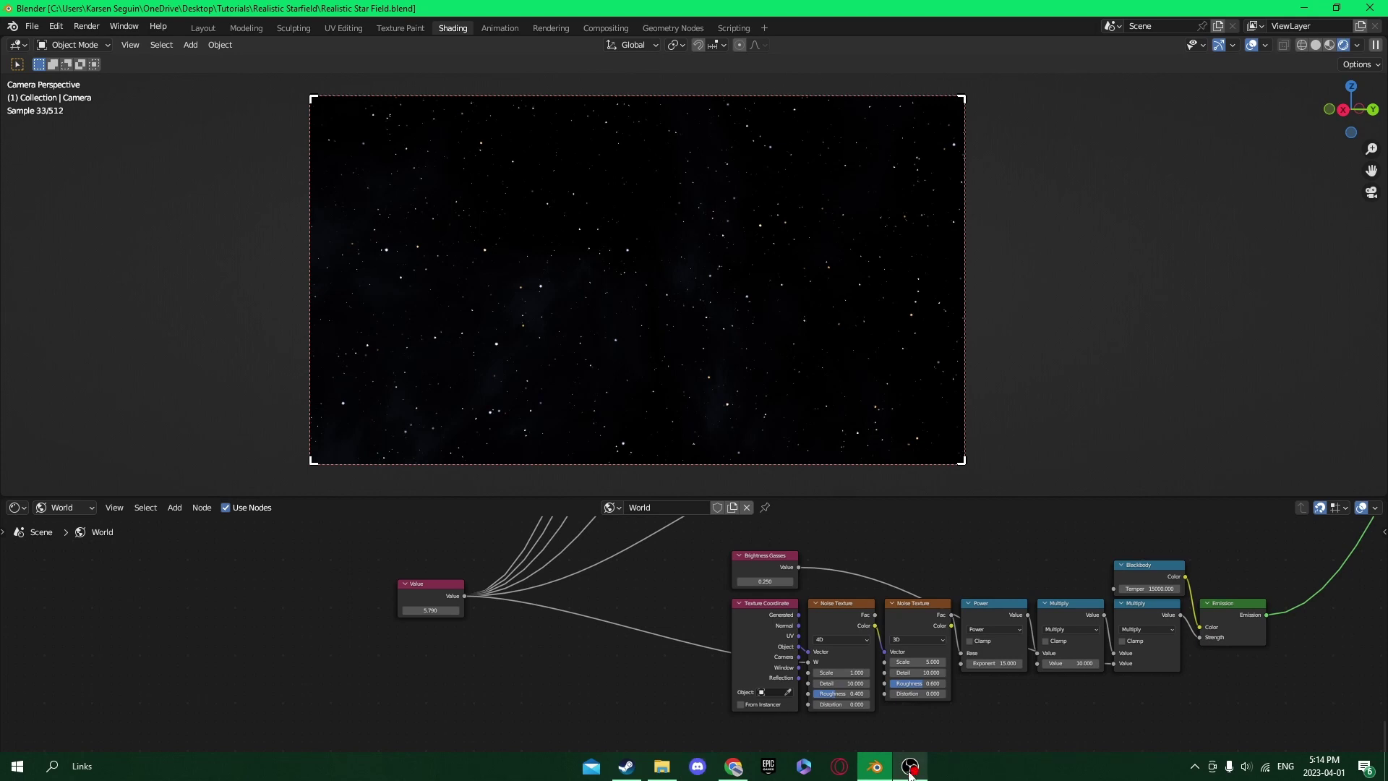
mouse_move(910, 773)
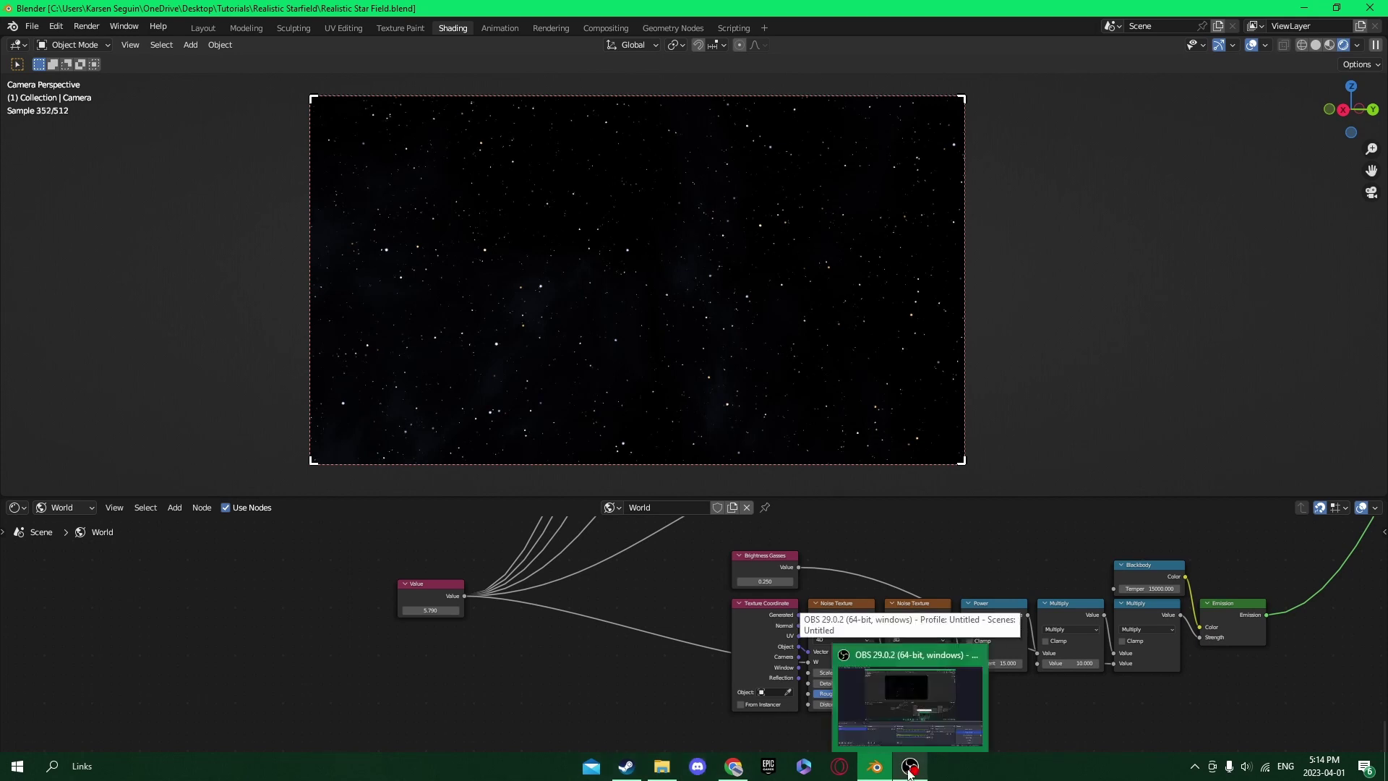